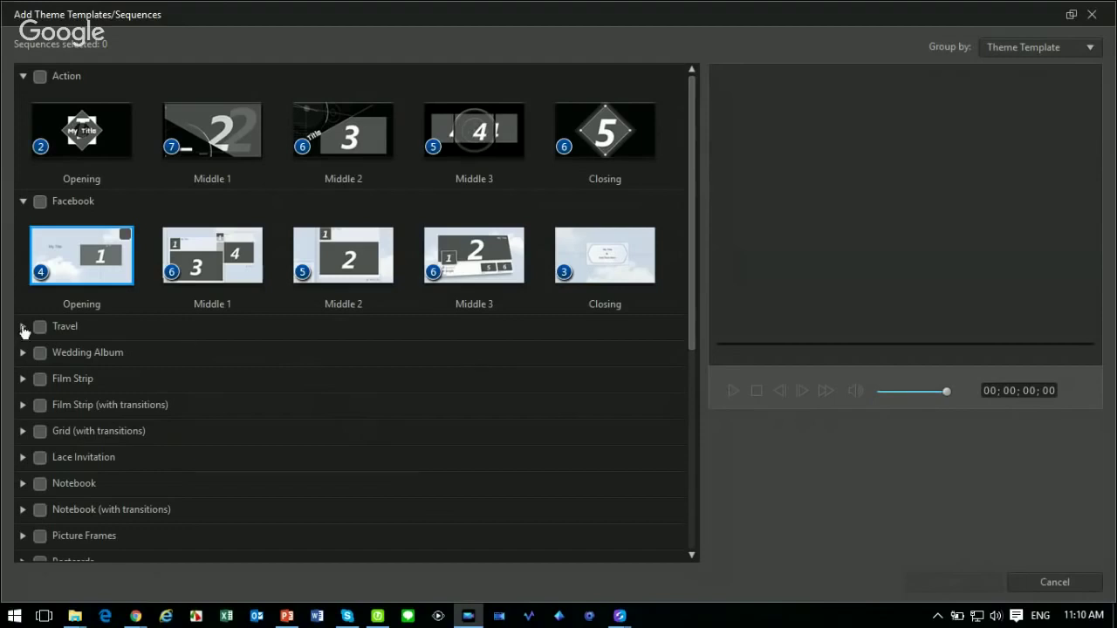
Step: Preview the Facebook Opening sequence and browse the sequences of the Travel theme
{"action": "left_click", "coordinate": [732, 390]}
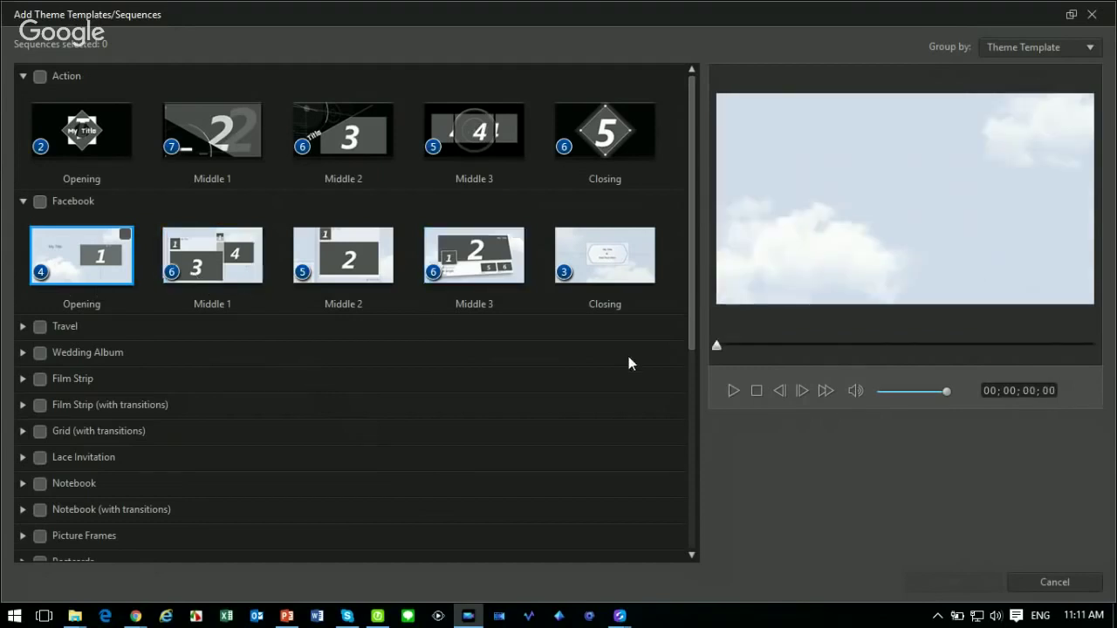
{"action": "left_click", "coordinate": [23, 326]}
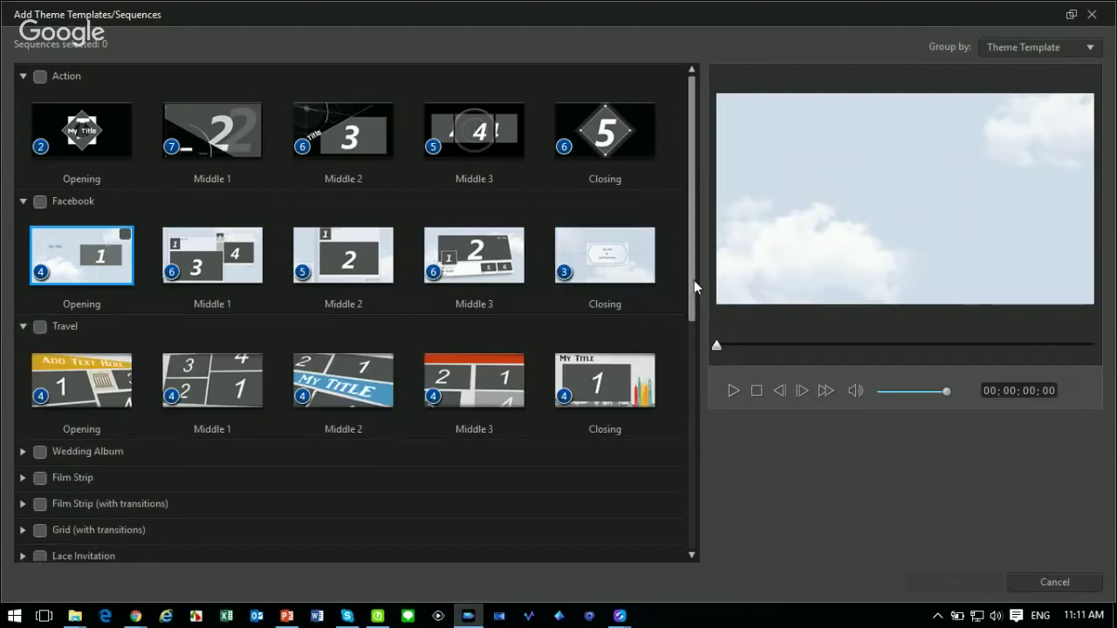
{"action": "scroll", "coordinate": [694, 280], "scroll_direction": "down", "scroll_amount": 1}
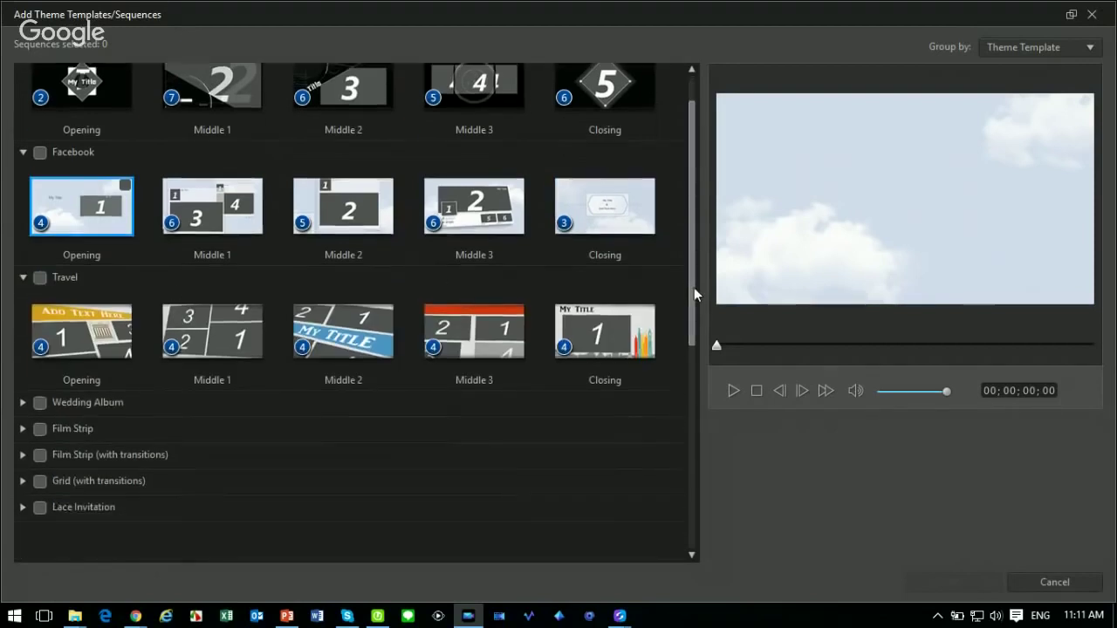
{"action": "left_click_drag", "start_coordinate": [694, 288], "coordinate": [696, 167]}
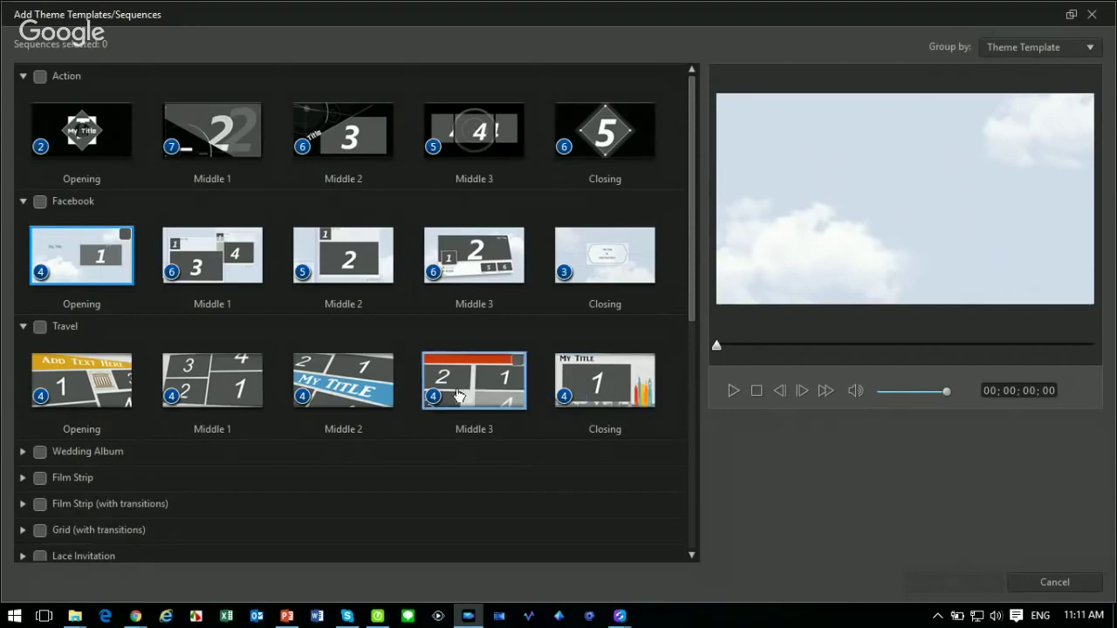
Step: Add the sequences Travel Opening, Middle 2 and Middle 3, Facebook Middle 3, Travel Closing and Travel Middle 1 in that order
{"action": "left_click", "coordinate": [38, 330]}
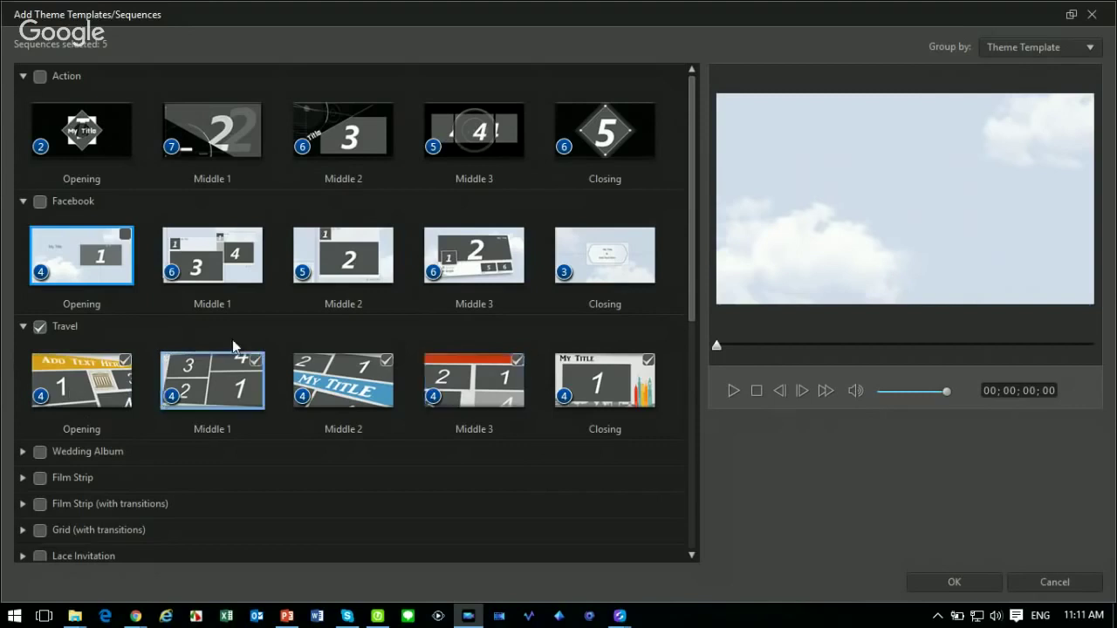
{"action": "left_click", "coordinate": [39, 327]}
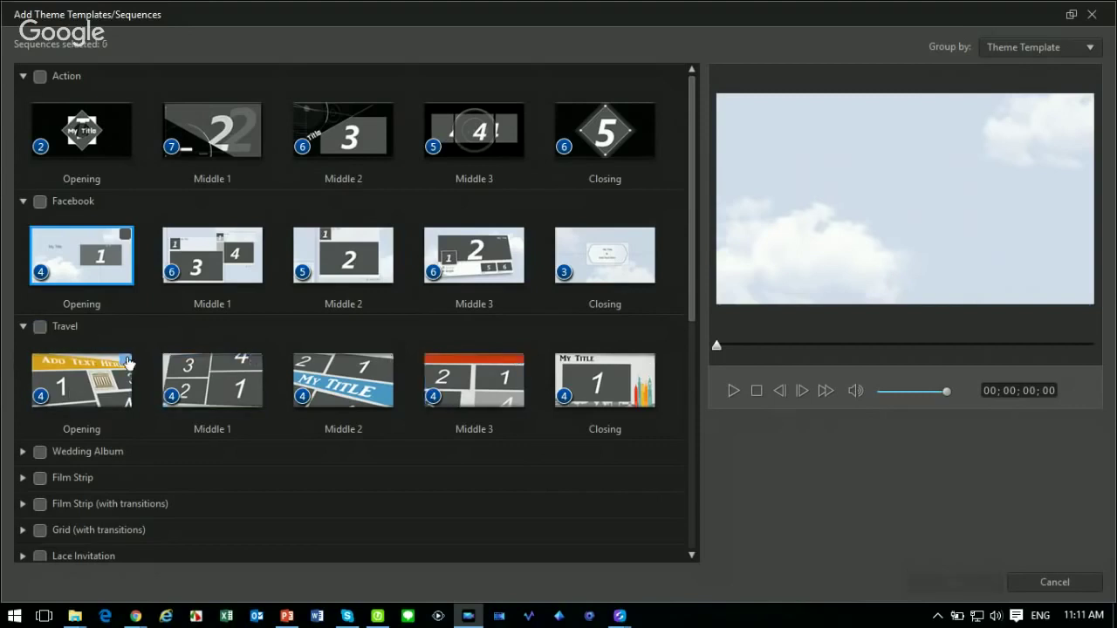
{"action": "left_click", "coordinate": [127, 362]}
{"action": "left_click", "coordinate": [386, 359]}
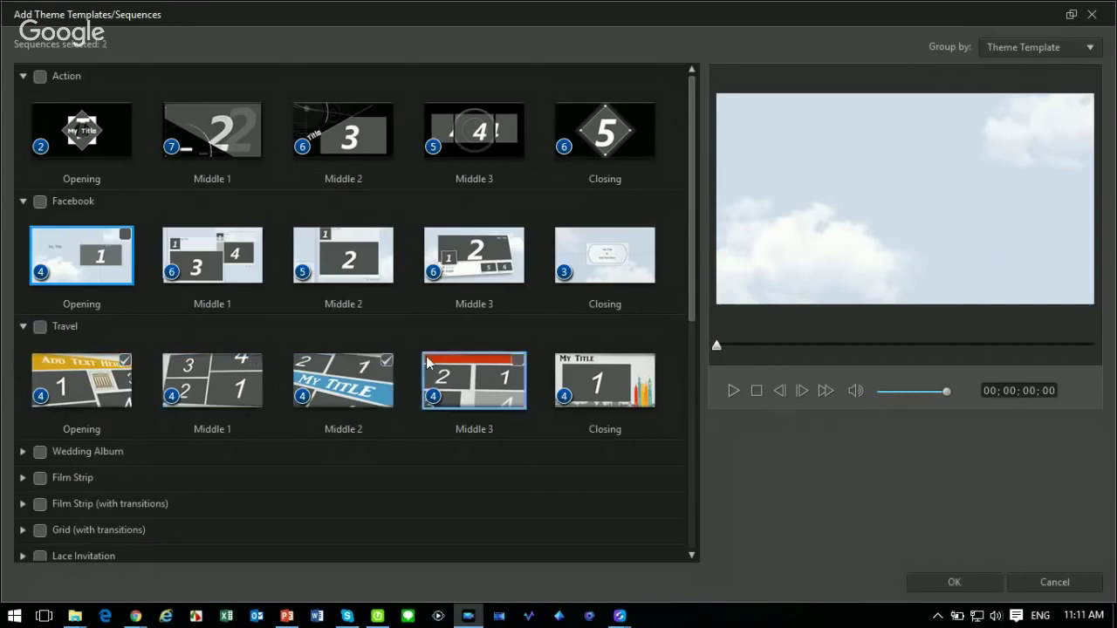
{"action": "left_click", "coordinate": [517, 359]}
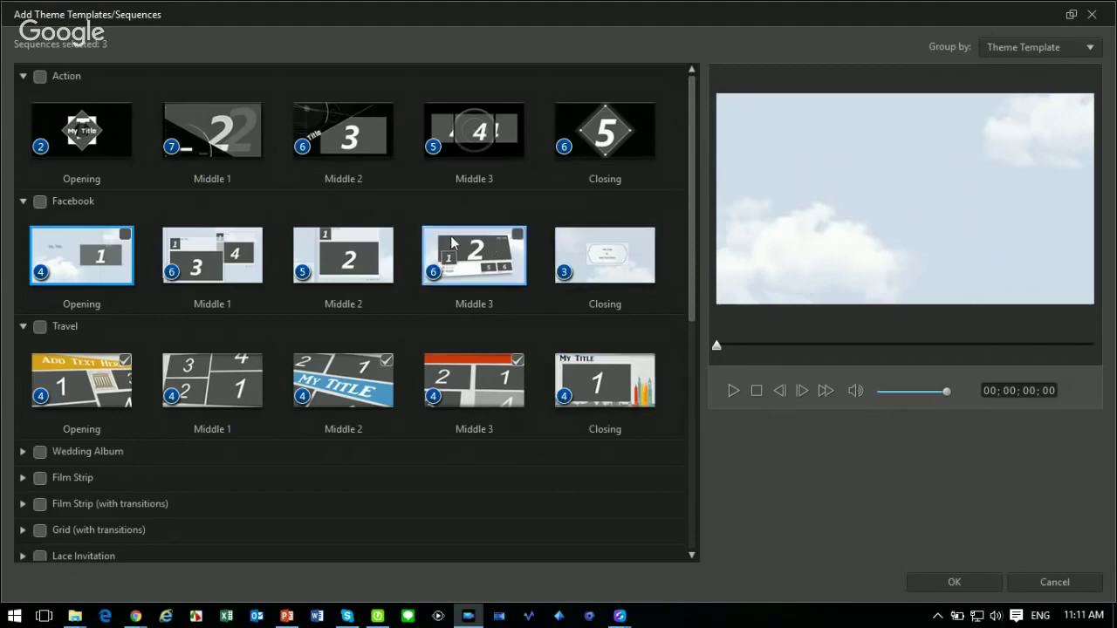
{"action": "left_click", "coordinate": [518, 233]}
{"action": "left_click", "coordinate": [648, 359]}
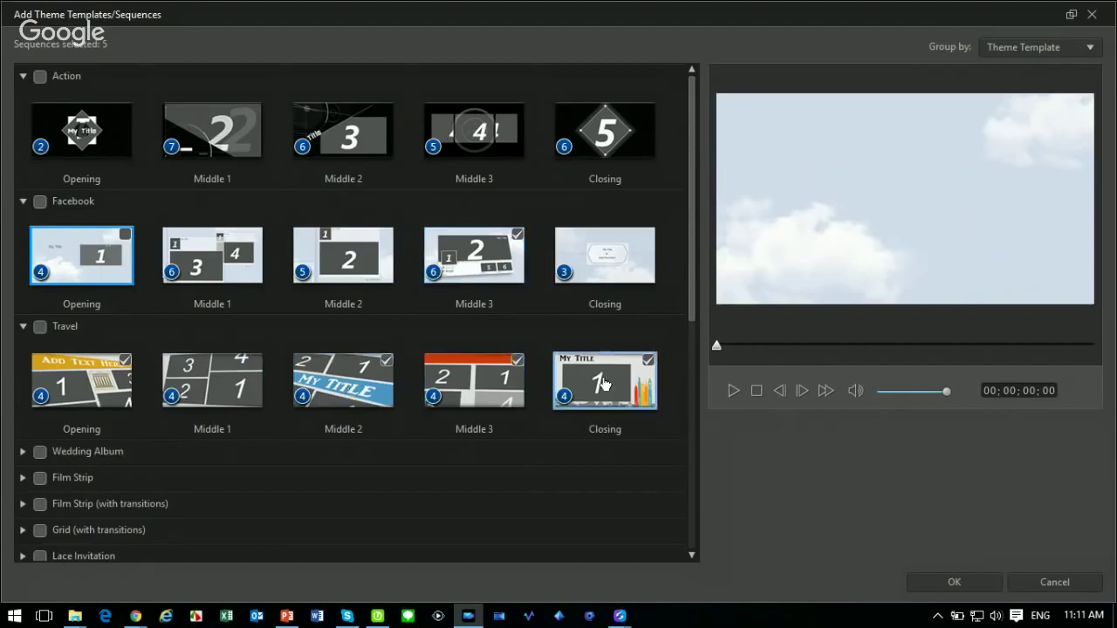
{"action": "left_click", "coordinate": [255, 360]}
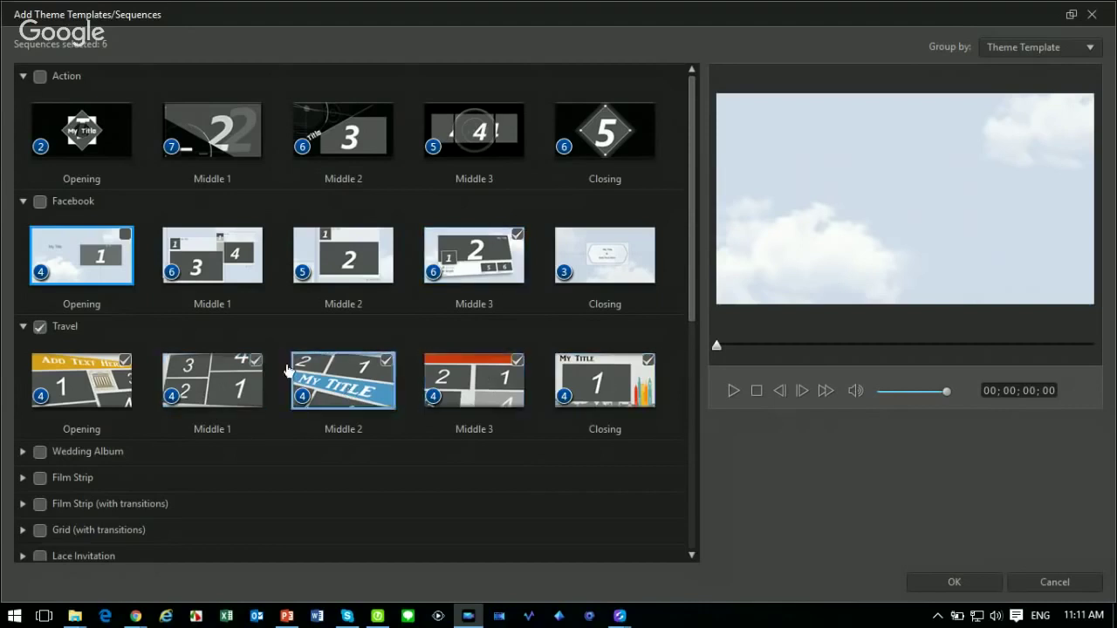
{"action": "left_click", "coordinate": [939, 584]}
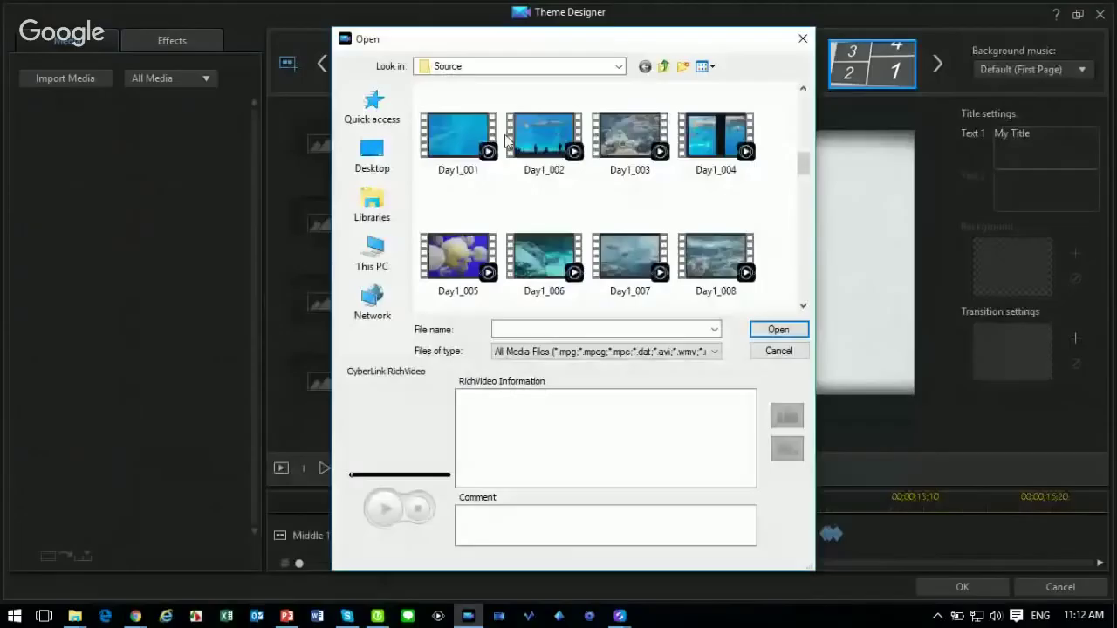
Step: Import the media files from Day1_001 through Day4_012 from the Source folder
{"action": "scroll", "coordinate": [602, 192], "scroll_direction": "up", "scroll_amount": 2}
{"action": "left_click", "coordinate": [447, 244]}
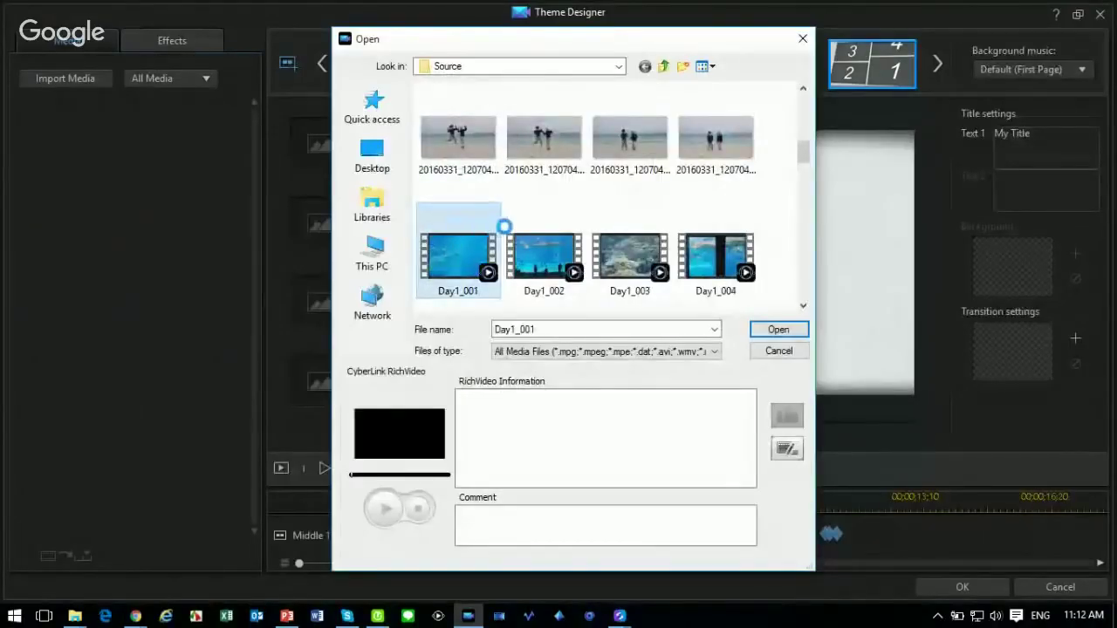
{"action": "scroll", "coordinate": [768, 227], "scroll_direction": "down", "scroll_amount": 15}
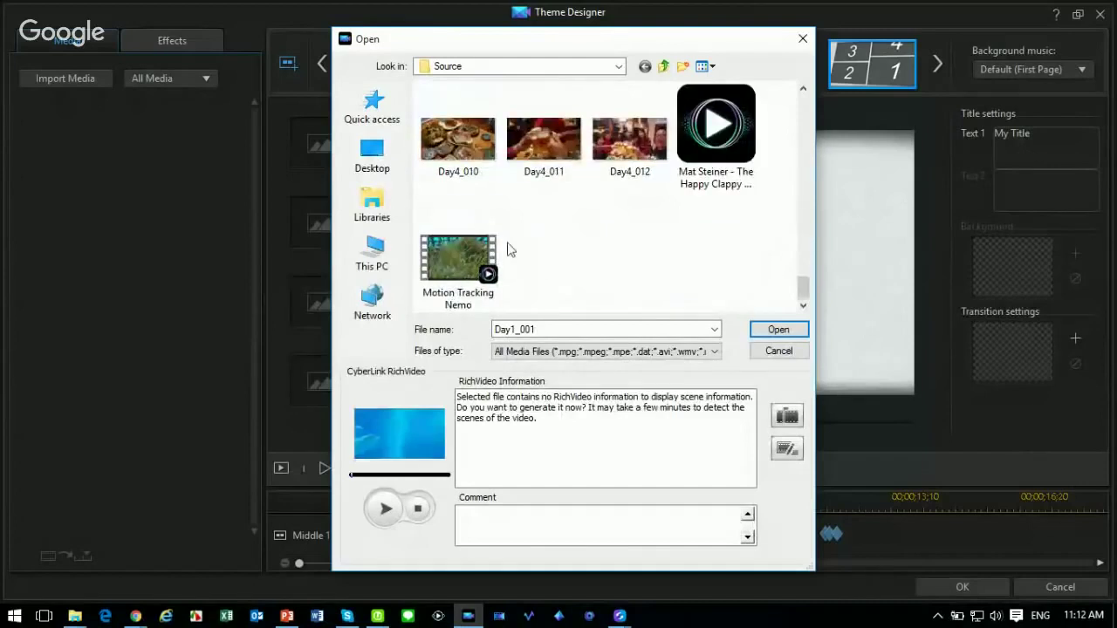
{"action": "left_click", "coordinate": [605, 174], "text": "shift"}
{"action": "left_click", "coordinate": [776, 329]}
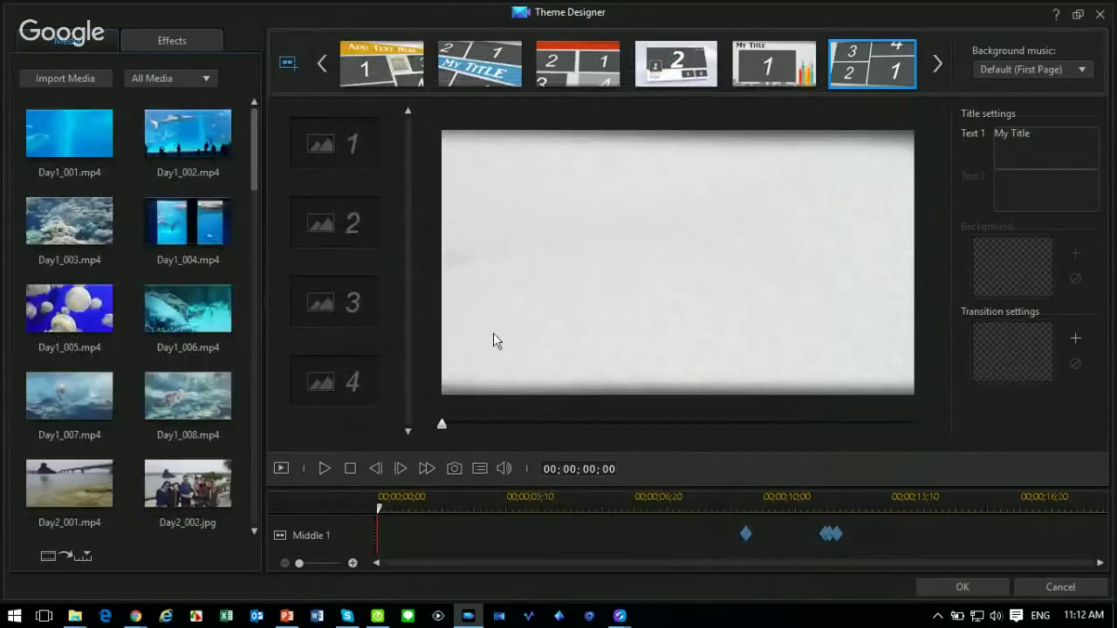
Step: Fill the four media slots of the Travel Middle 1 sequence with Day1_001, Day1_002, Day1_003 and Day1_006 in order
{"action": "left_click", "coordinate": [77, 141]}
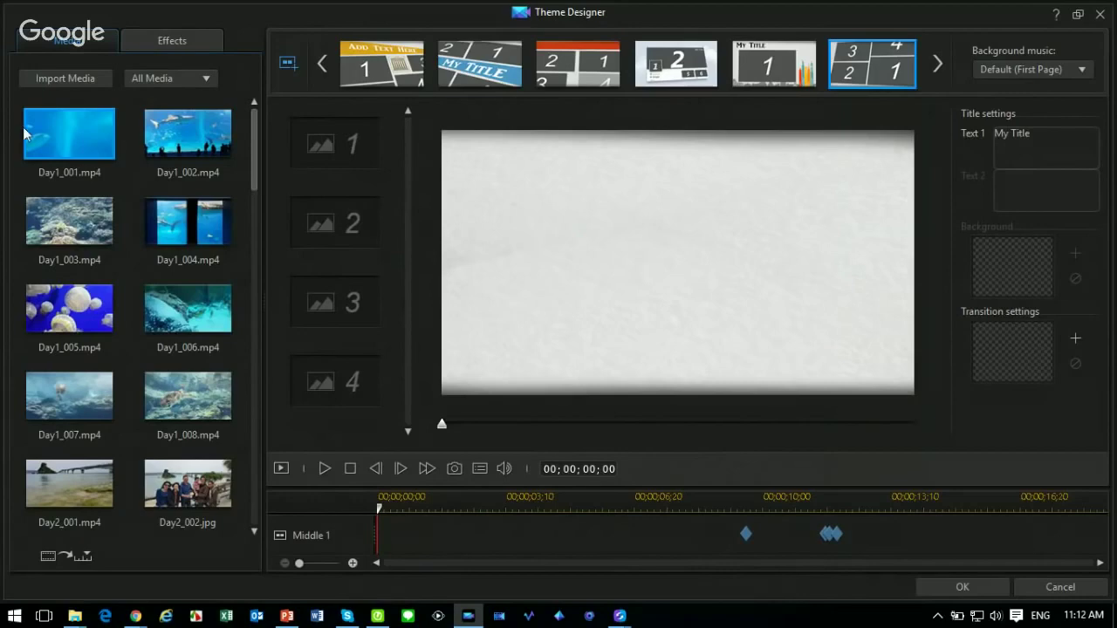
{"action": "left_click_drag", "start_coordinate": [53, 134], "coordinate": [321, 142]}
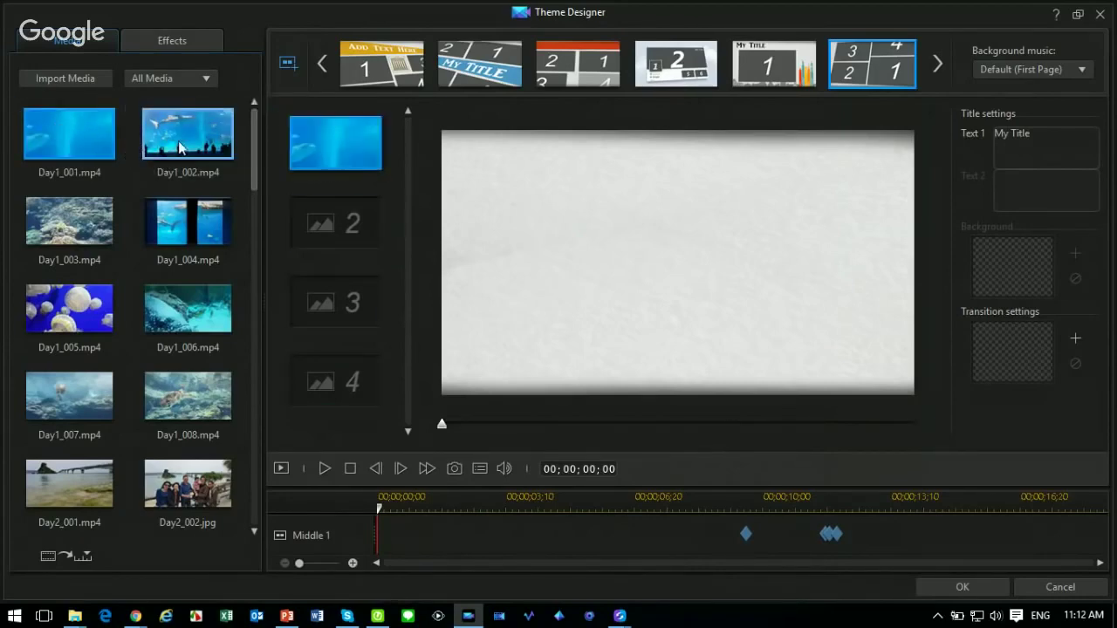
{"action": "left_click_drag", "start_coordinate": [183, 147], "coordinate": [327, 222]}
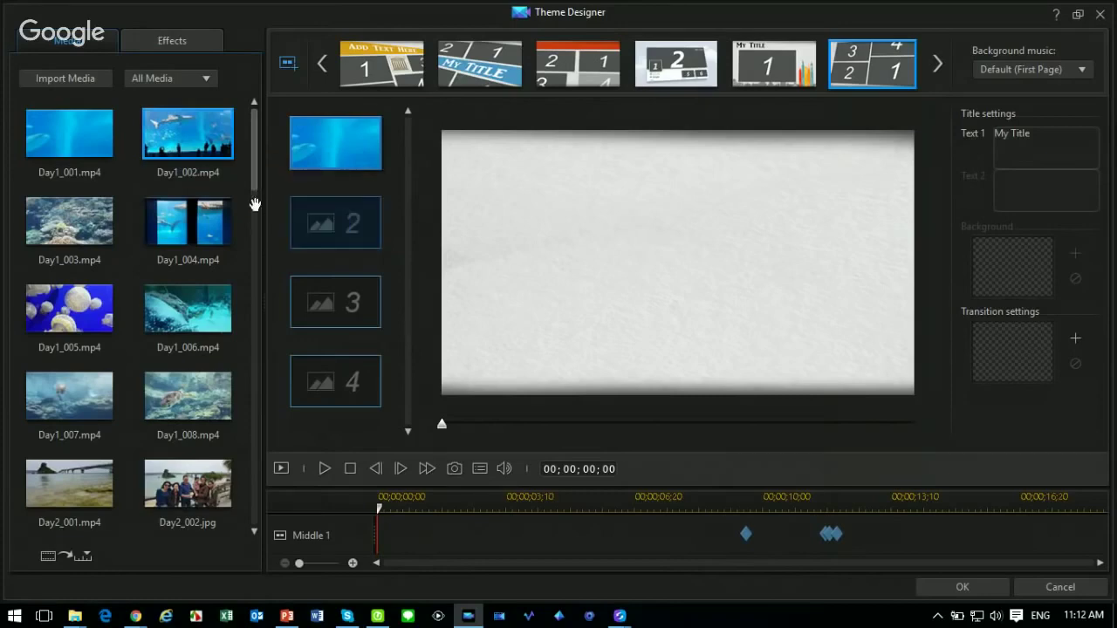
{"action": "left_click_drag", "start_coordinate": [52, 228], "coordinate": [323, 298]}
{"action": "left_click_drag", "start_coordinate": [183, 301], "coordinate": [358, 361]}
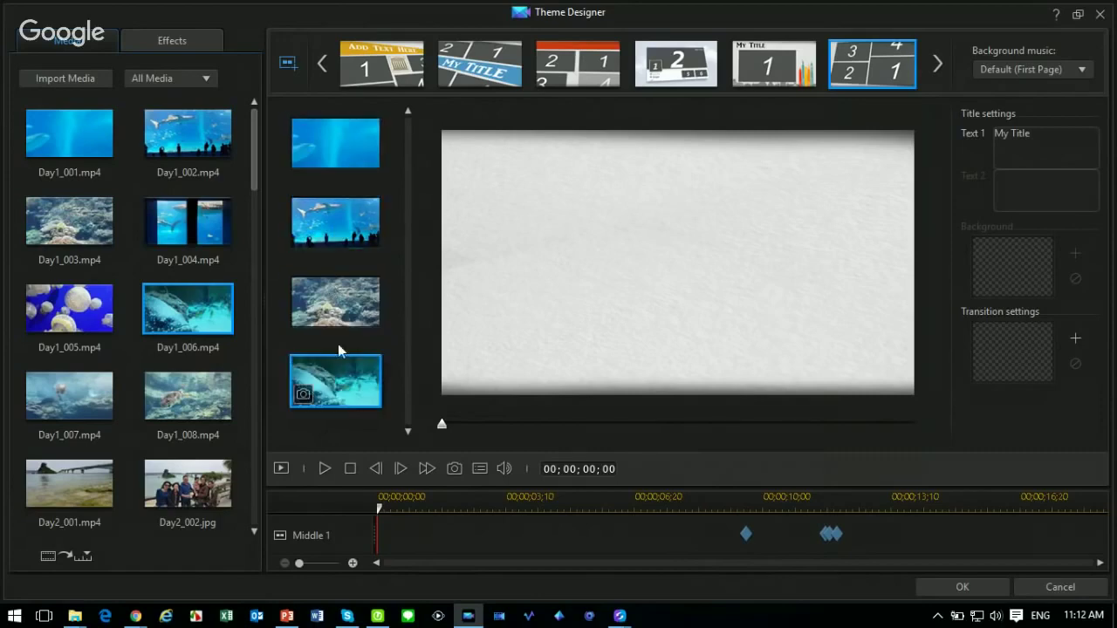
Step: Fill the four media slots of the Travel Opening sequence with Day1_002, Day1_004, Day1_006 and Day1_008 in order
{"action": "left_click", "coordinate": [377, 63]}
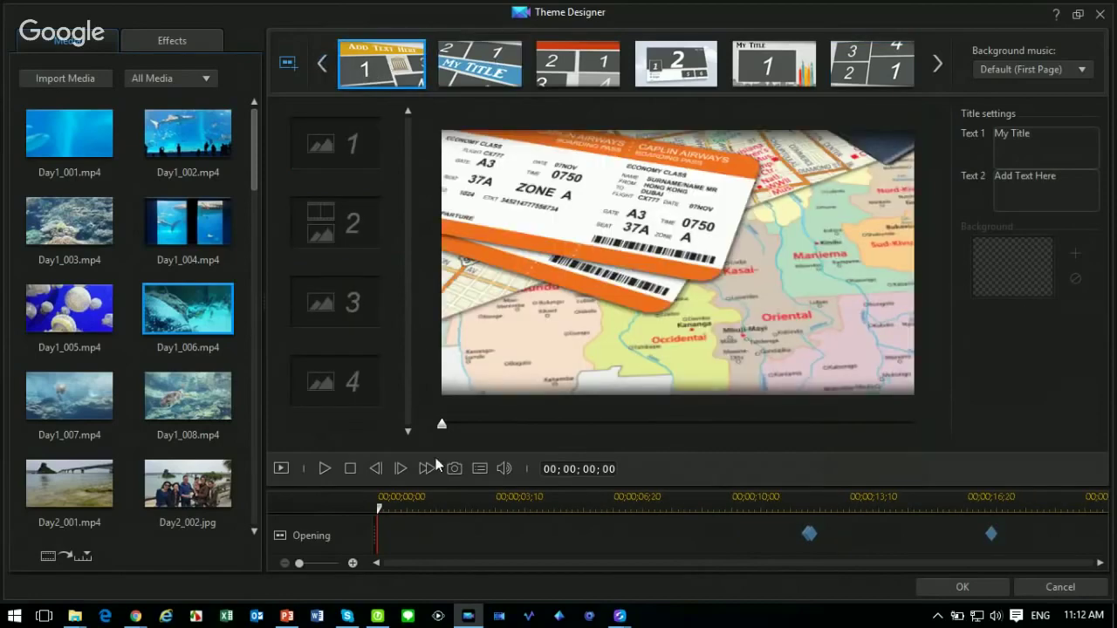
{"action": "left_click", "coordinate": [331, 159]}
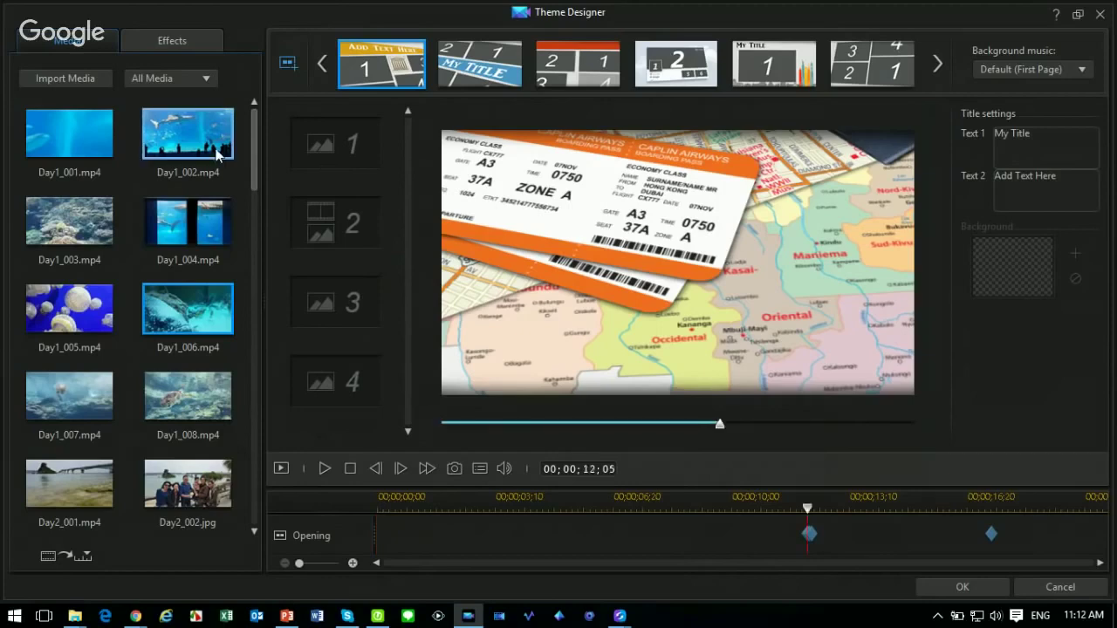
{"action": "left_click_drag", "start_coordinate": [192, 142], "coordinate": [316, 146]}
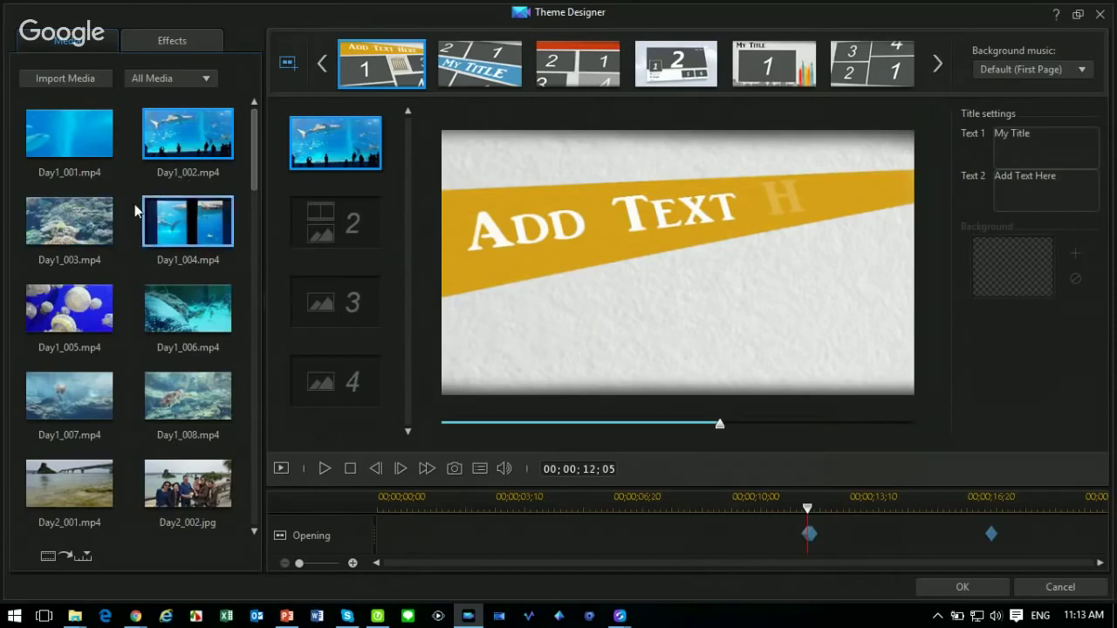
{"action": "left_click_drag", "start_coordinate": [186, 223], "coordinate": [313, 235]}
{"action": "left_click_drag", "start_coordinate": [188, 310], "coordinate": [327, 310]}
{"action": "left_click_drag", "start_coordinate": [181, 393], "coordinate": [341, 377]}
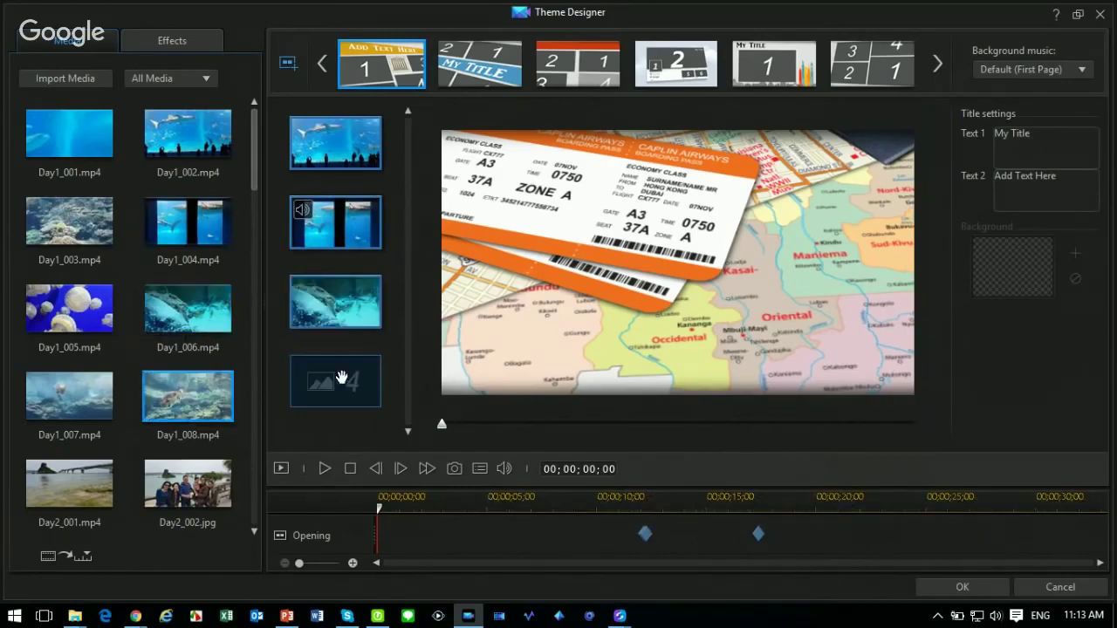
Step: Play the Opening sequence up to its title and change the first title text to OKINAWA
{"action": "left_click", "coordinate": [325, 468]}
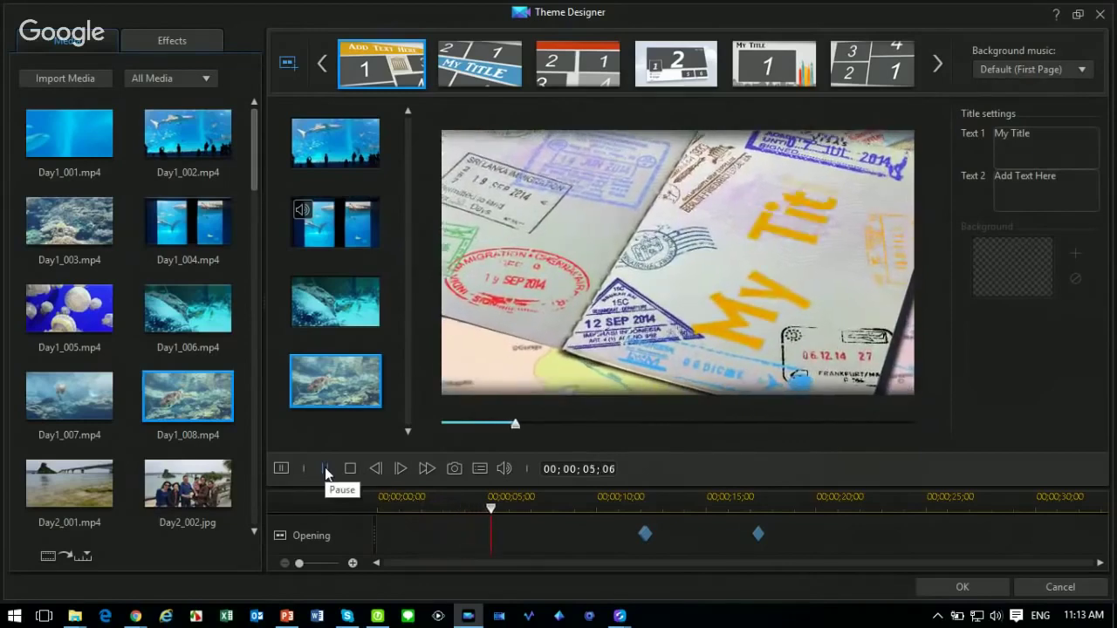
{"action": "left_click", "coordinate": [325, 468]}
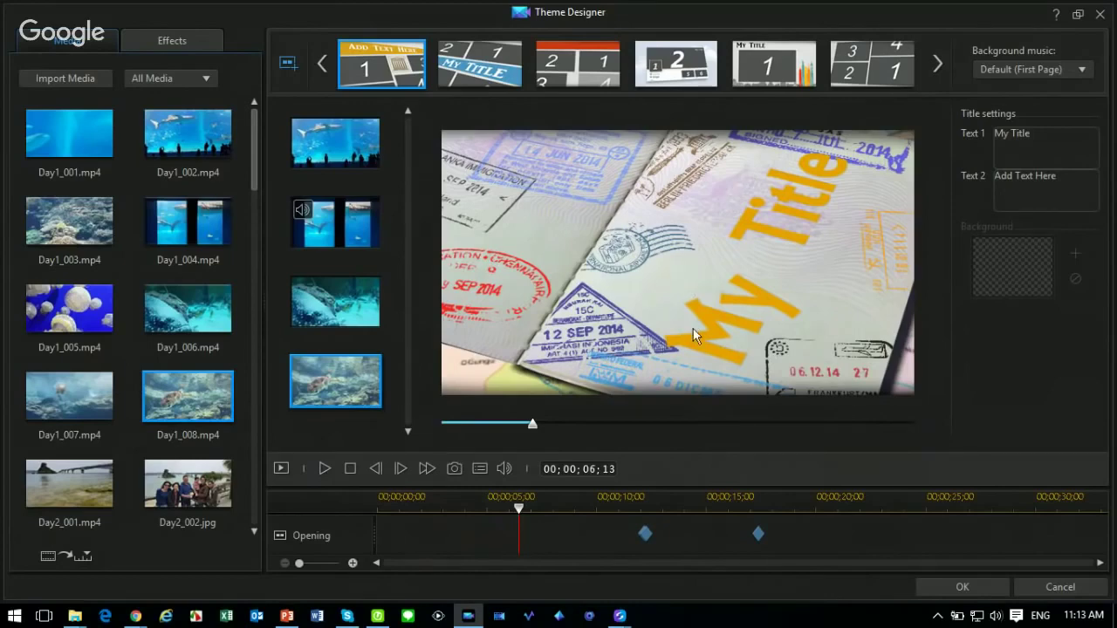
{"action": "left_click_drag", "start_coordinate": [1064, 139], "coordinate": [981, 132]}
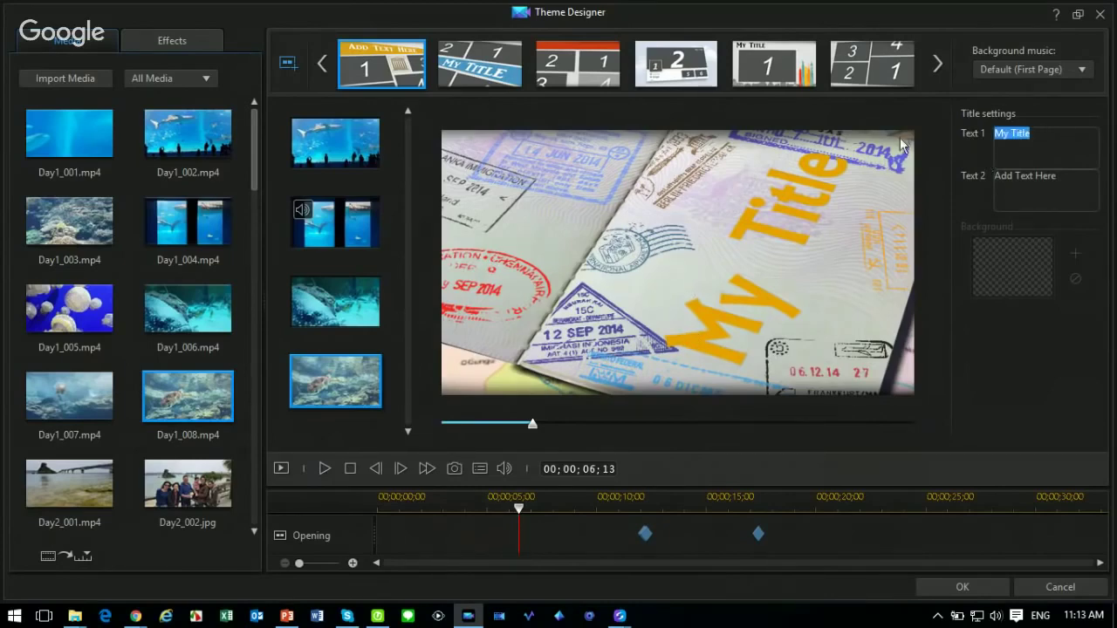
{"action": "type", "text": "OKINAWA"}
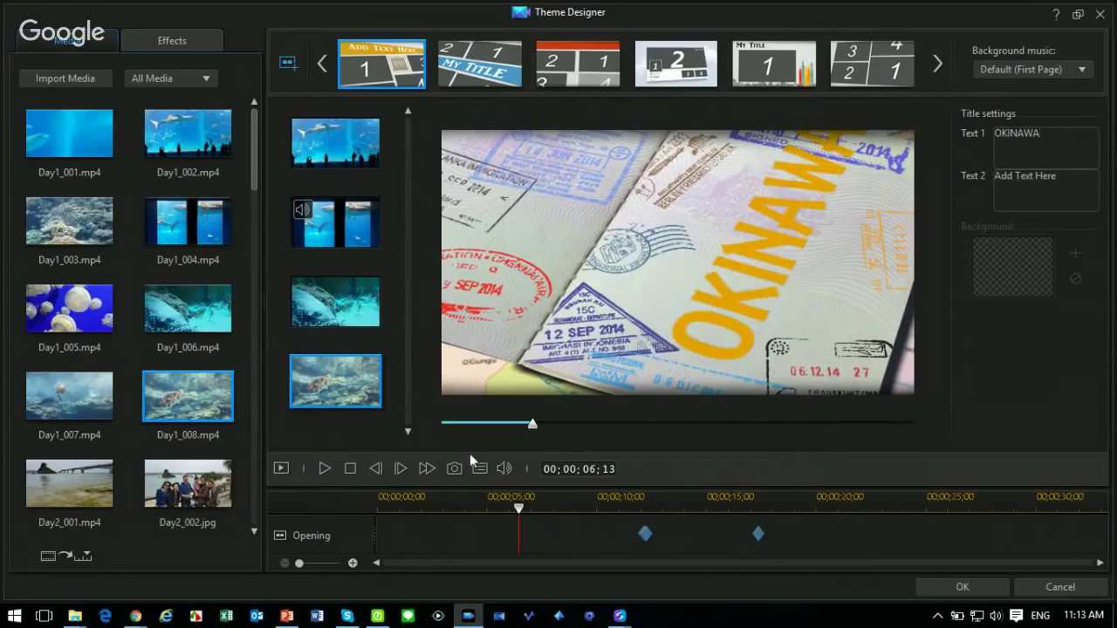
Step: Play on through the Opening sequence and trim its Day1_004 clip to an out position of 00;00;15;29
{"action": "left_click", "coordinate": [326, 468]}
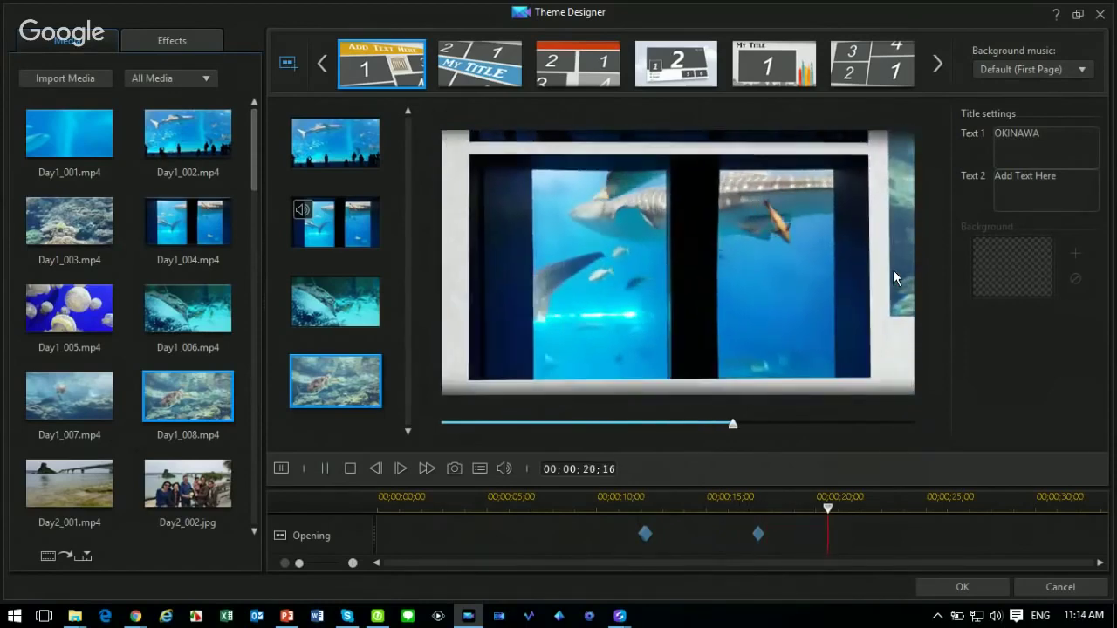
{"action": "left_click", "coordinate": [326, 466]}
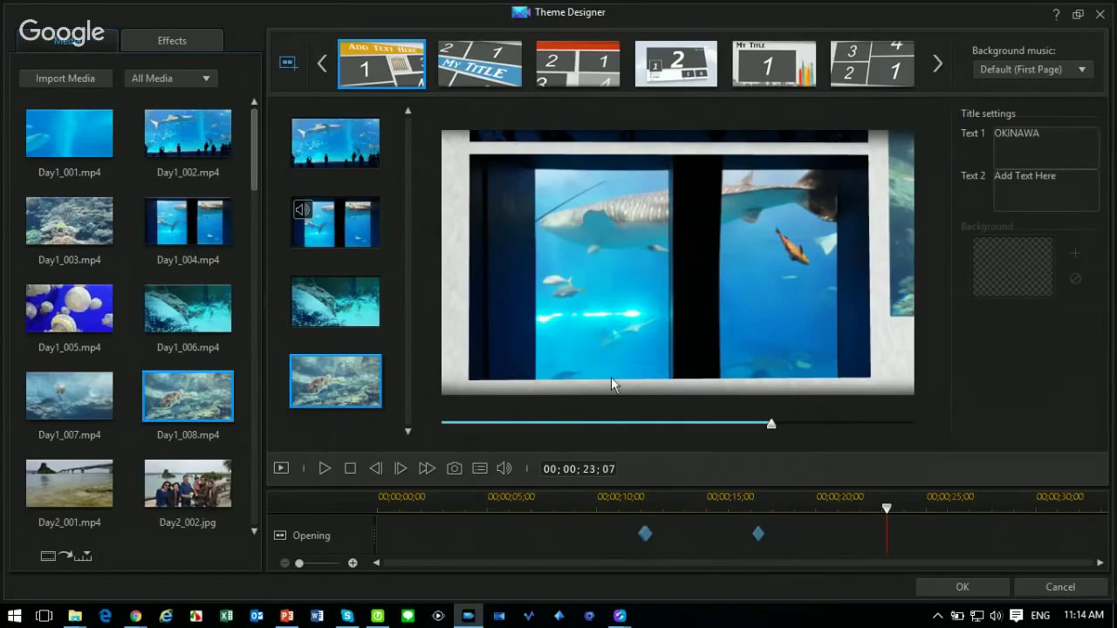
{"action": "mouse_move", "coordinate": [315, 204]}
{"action": "left_click", "coordinate": [347, 224]}
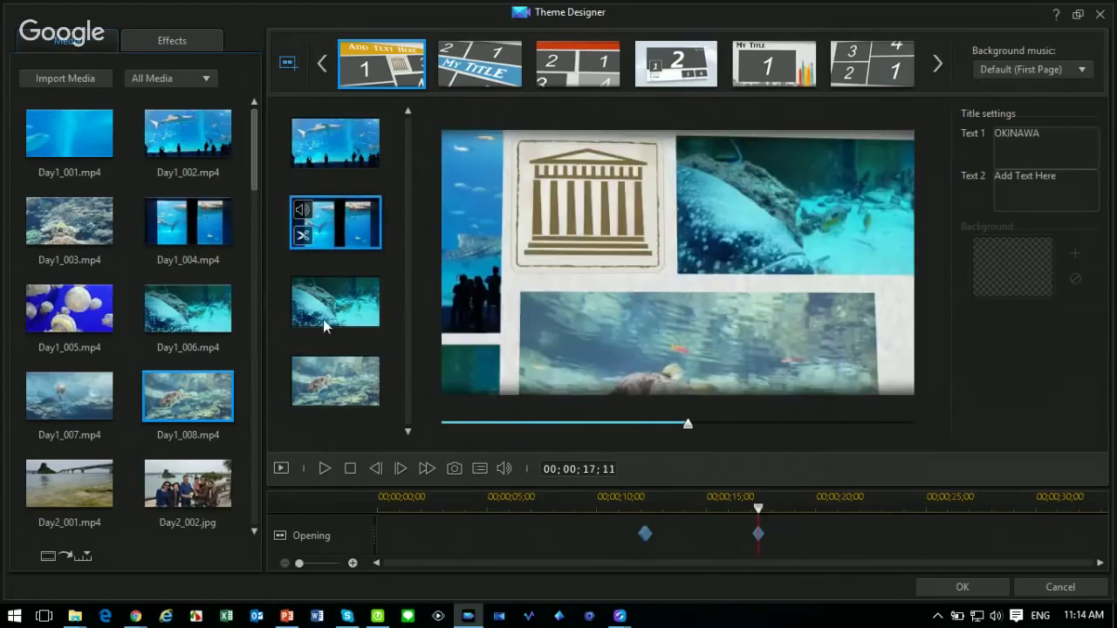
{"action": "left_click", "coordinate": [302, 237]}
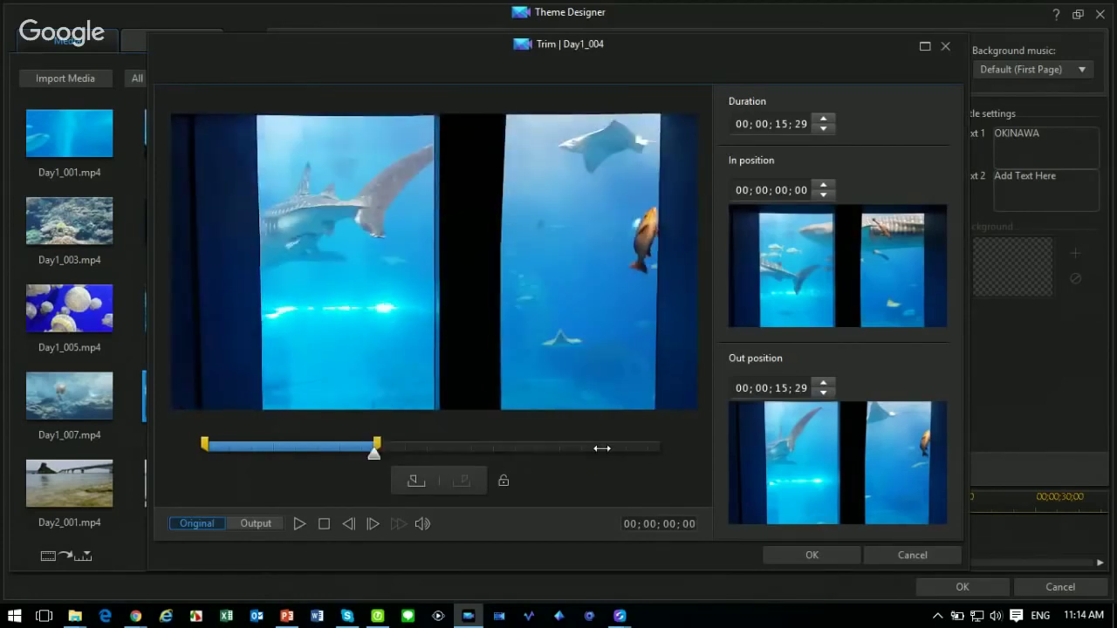
{"action": "left_click", "coordinate": [799, 555]}
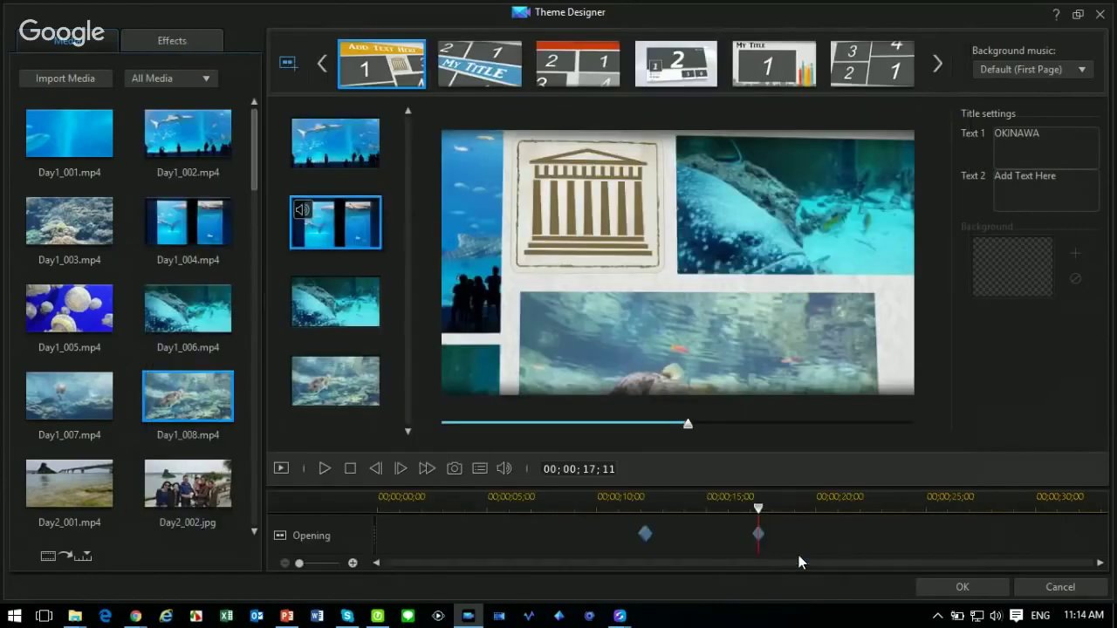
Step: Play back the Opening sequence around the trimmed clip from 00;00;16;23, ending with playback stopped
{"action": "left_click", "coordinate": [907, 504]}
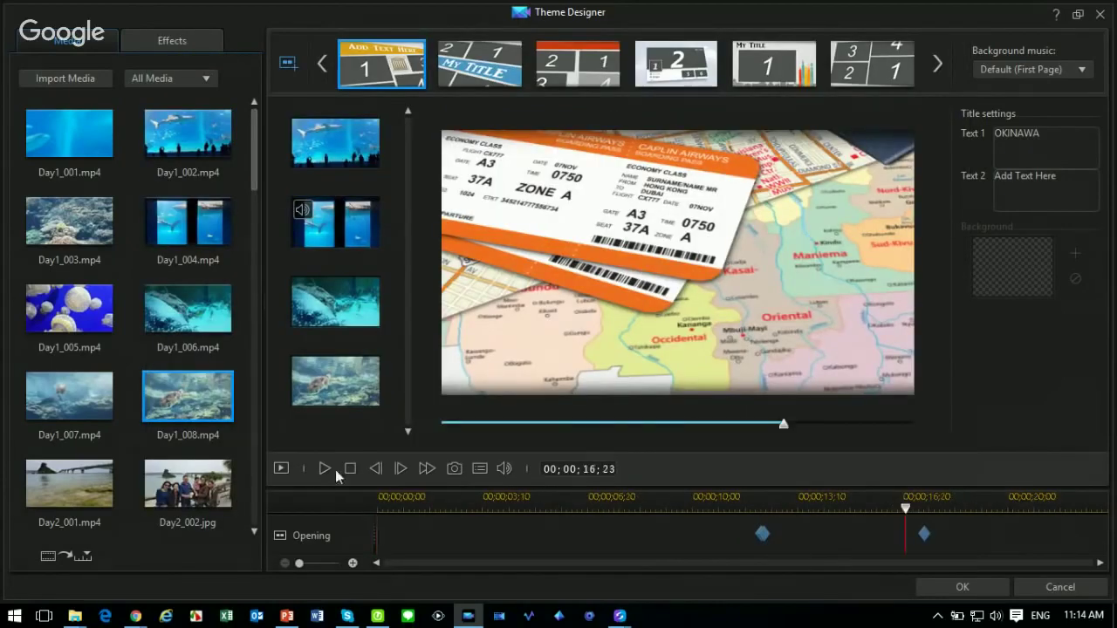
{"action": "left_click", "coordinate": [325, 470]}
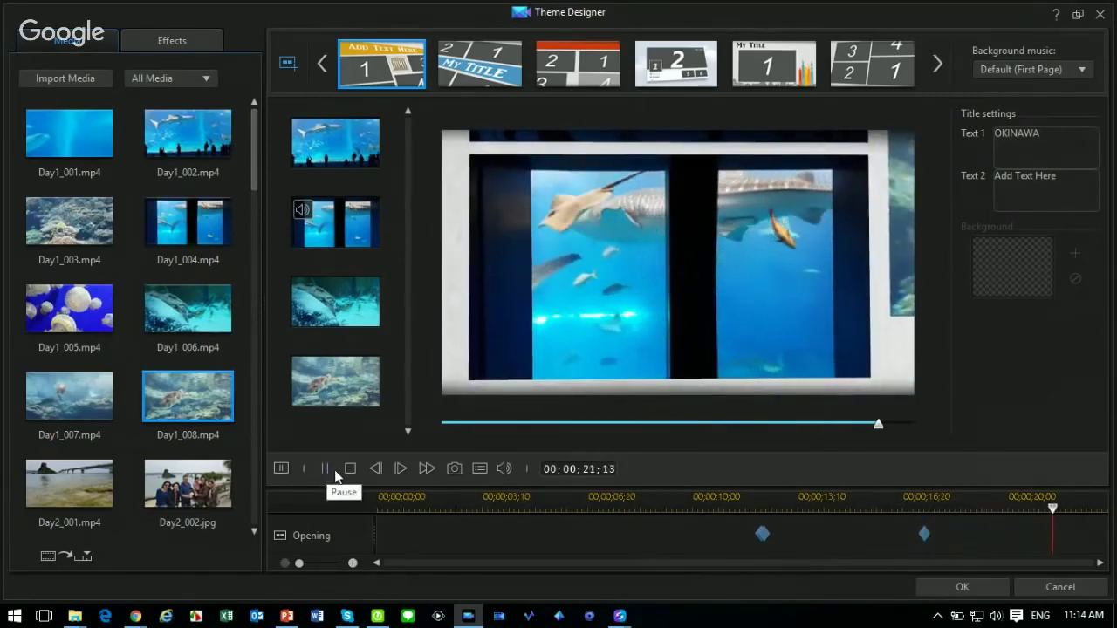
{"action": "left_click", "coordinate": [349, 469]}
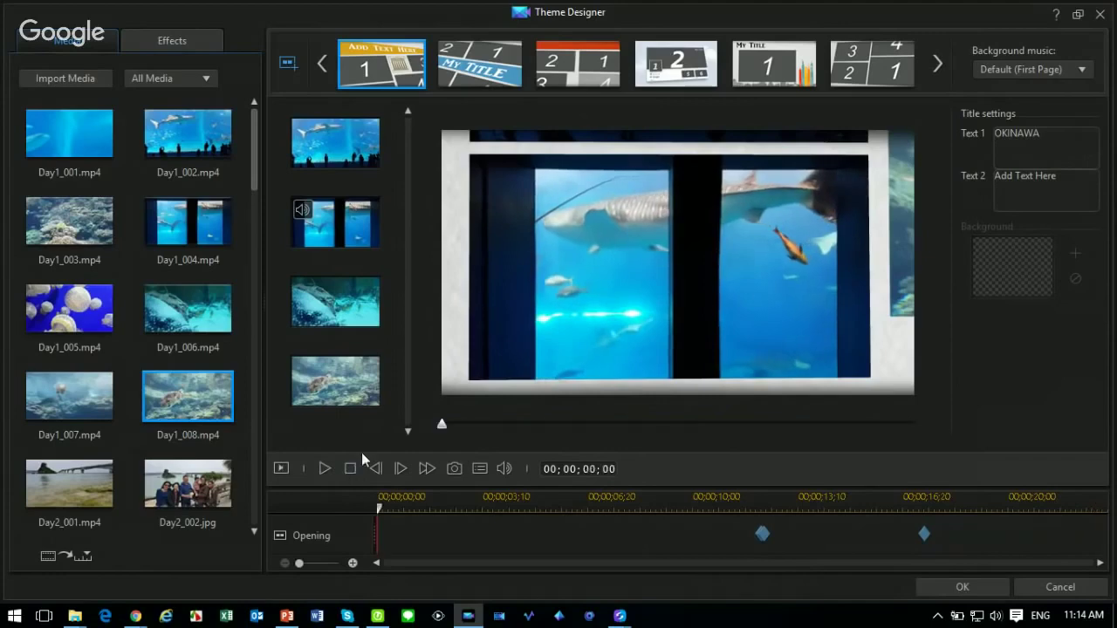
Step: Fill the third theme sequence and the following ones from all library media with Auto Fill Using Videos First
{"action": "left_click", "coordinate": [692, 48]}
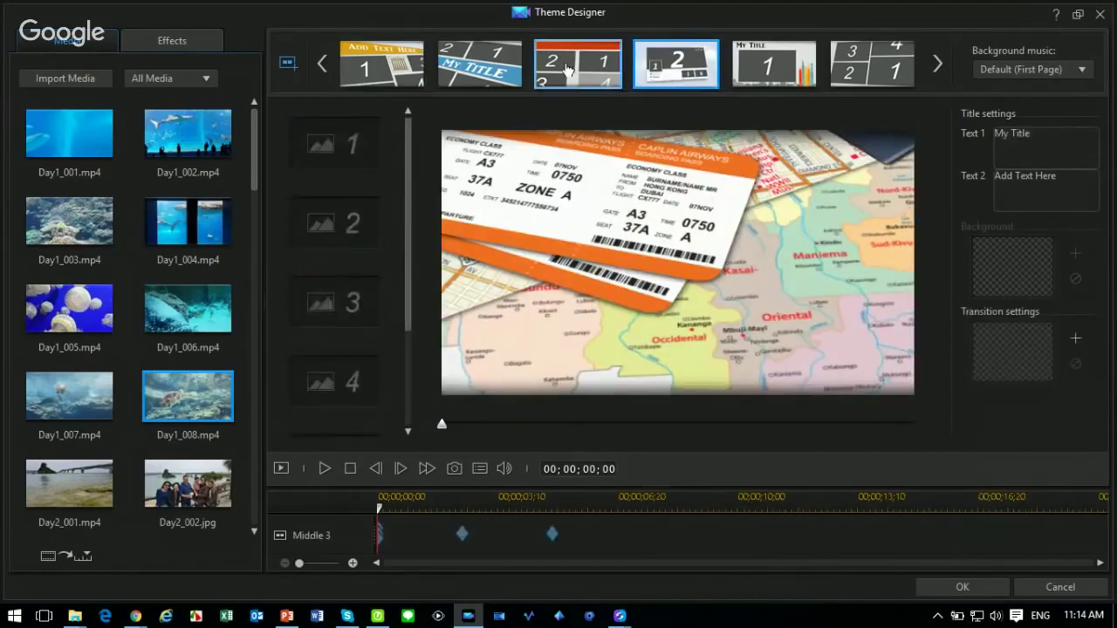
{"action": "left_click", "coordinate": [567, 70]}
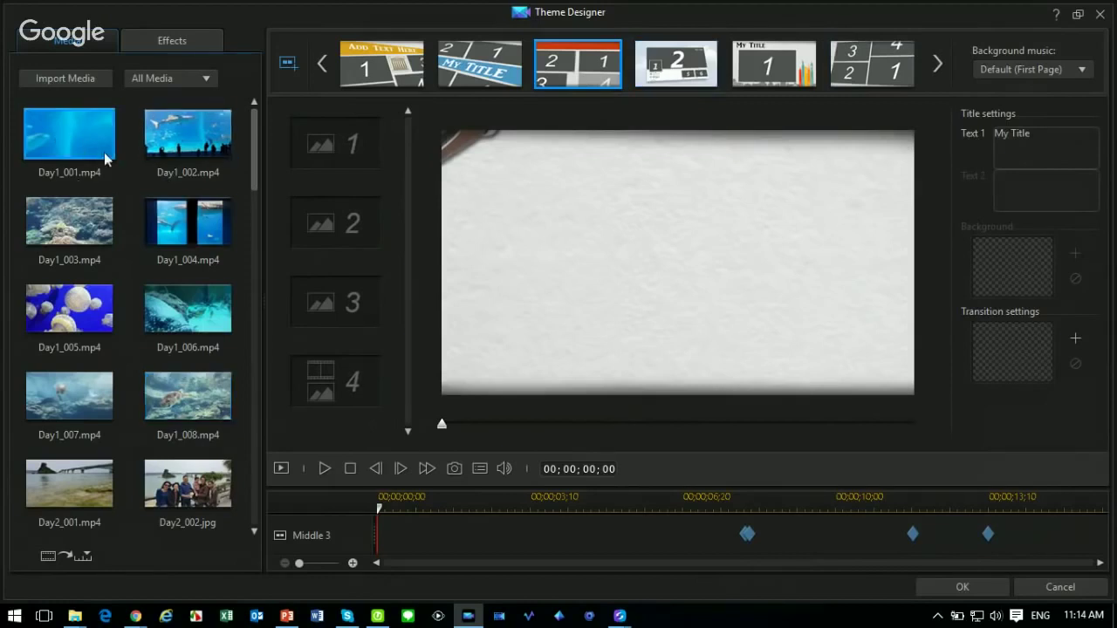
{"action": "key", "text": "ctrl+a"}
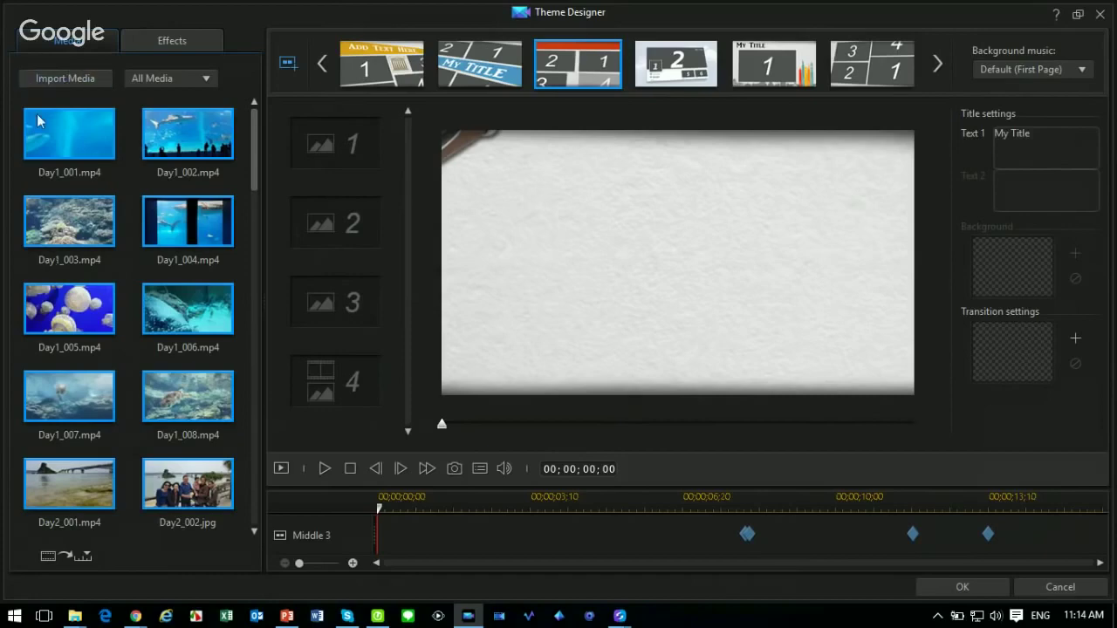
{"action": "left_click", "coordinate": [87, 563]}
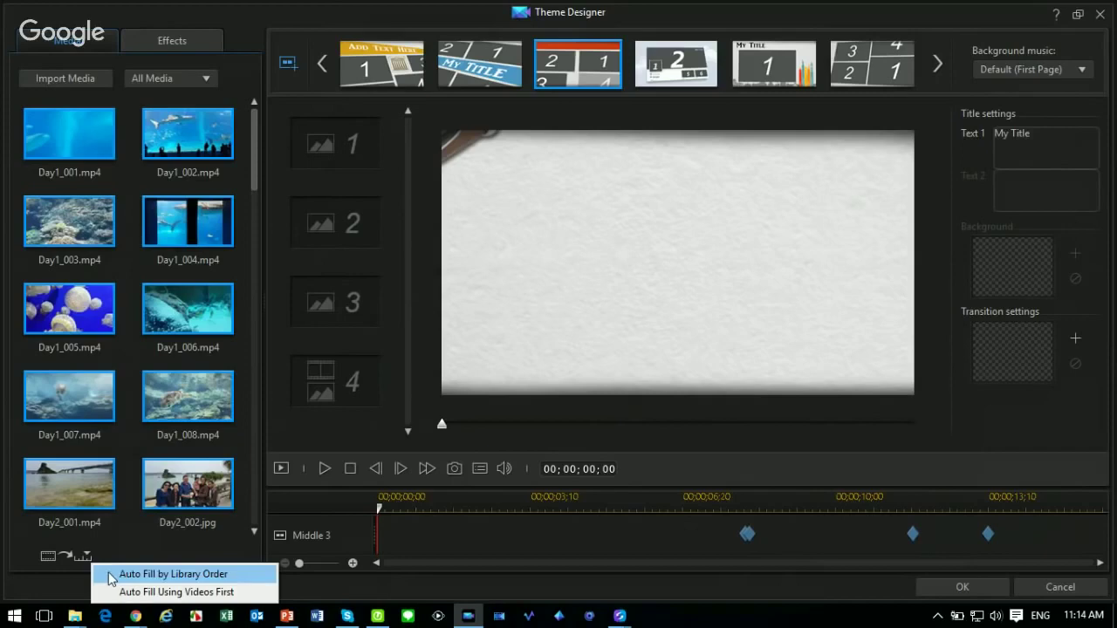
{"action": "left_click", "coordinate": [111, 595]}
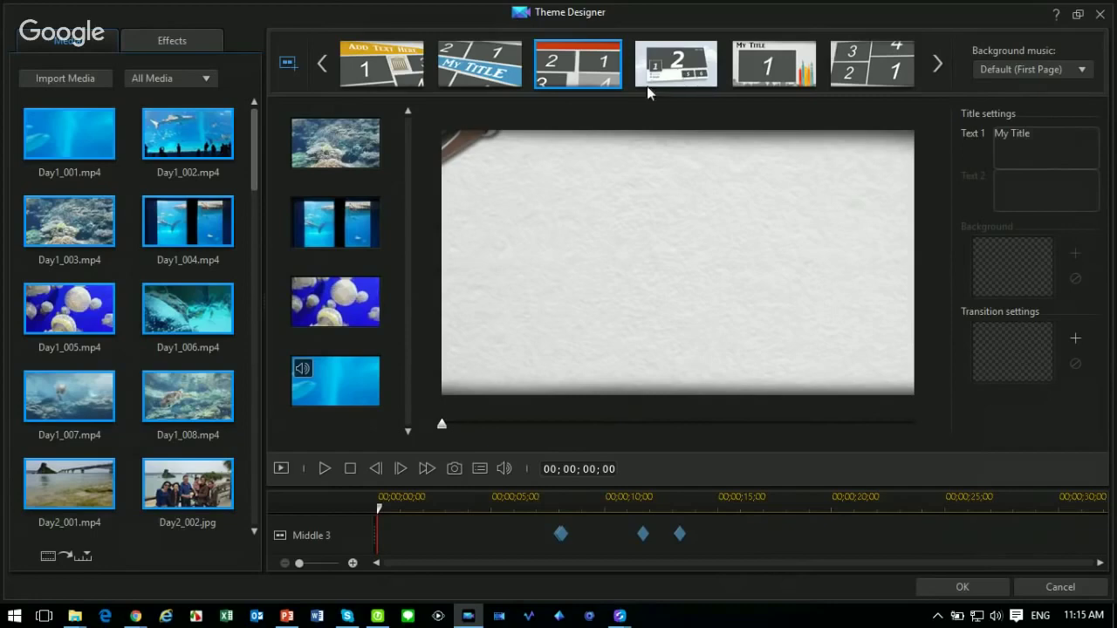
Step: Preview the auto-filled fourth theme sequence with the profile-page layout, ending with playback stopped
{"action": "left_click", "coordinate": [670, 73]}
{"action": "left_click", "coordinate": [640, 346]}
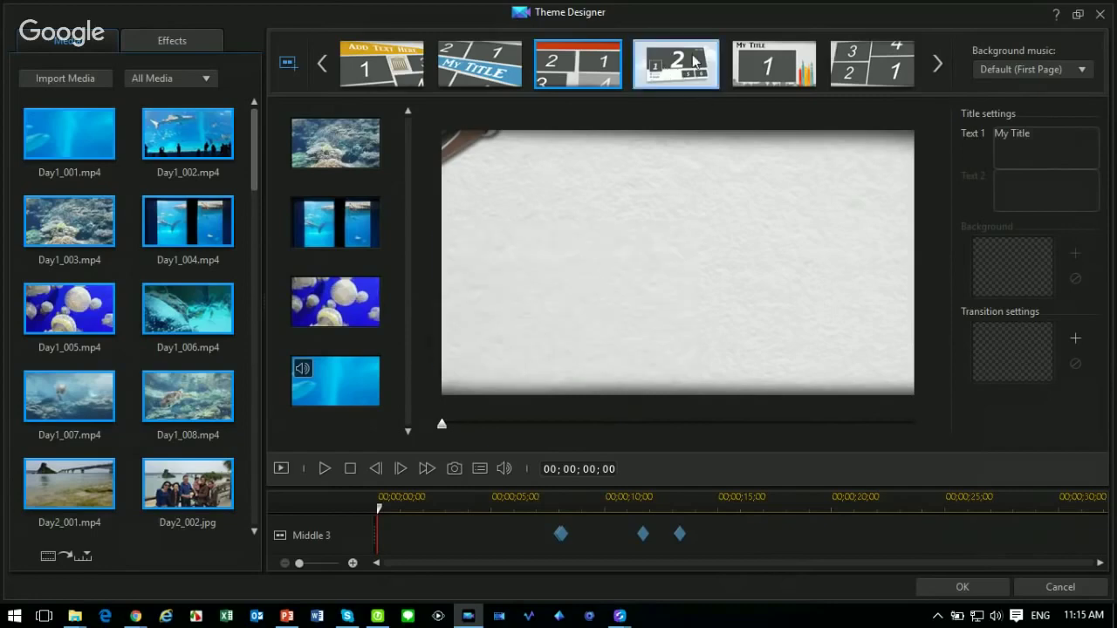
{"action": "left_click", "coordinate": [689, 63]}
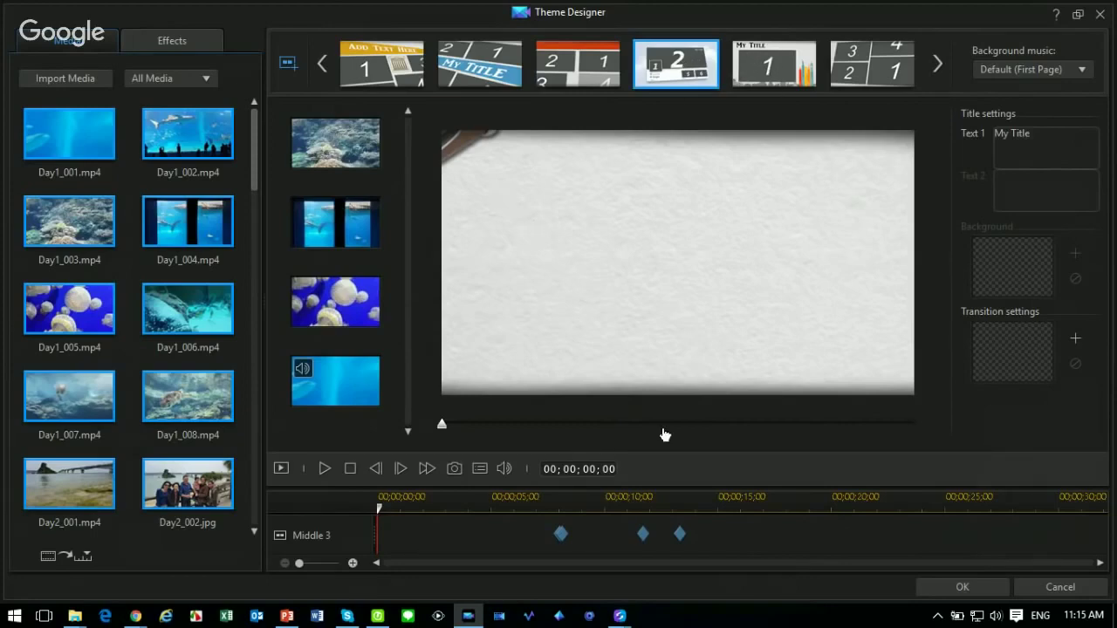
{"action": "left_click", "coordinate": [323, 470]}
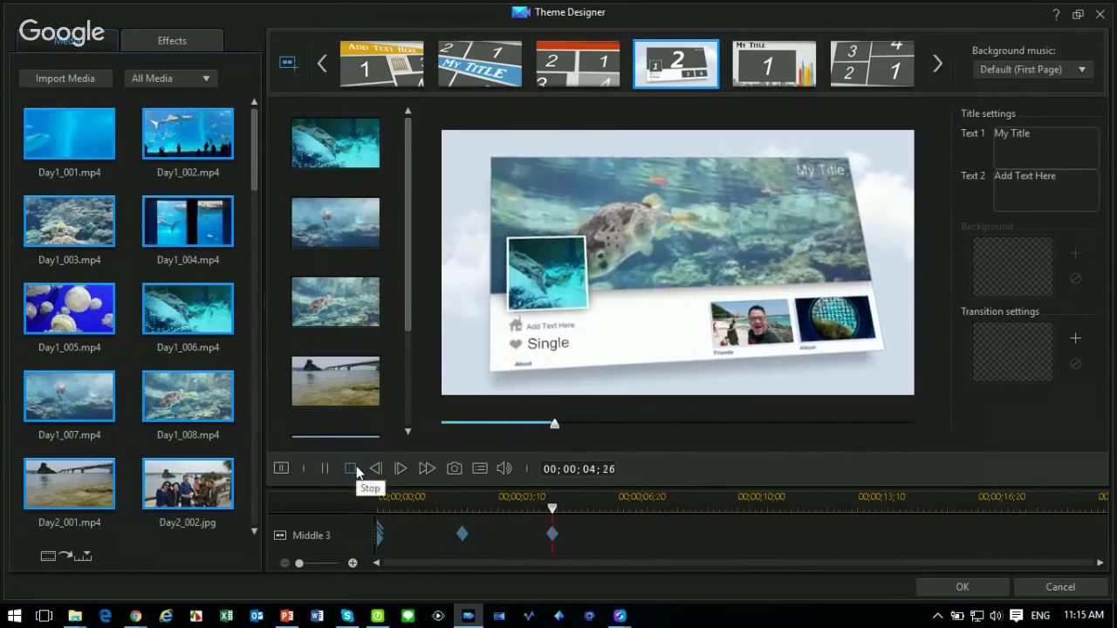
{"action": "left_click", "coordinate": [351, 468]}
Step: Apply the theme design to the timeline and close the project without saving its changes
{"action": "left_click", "coordinate": [974, 592]}
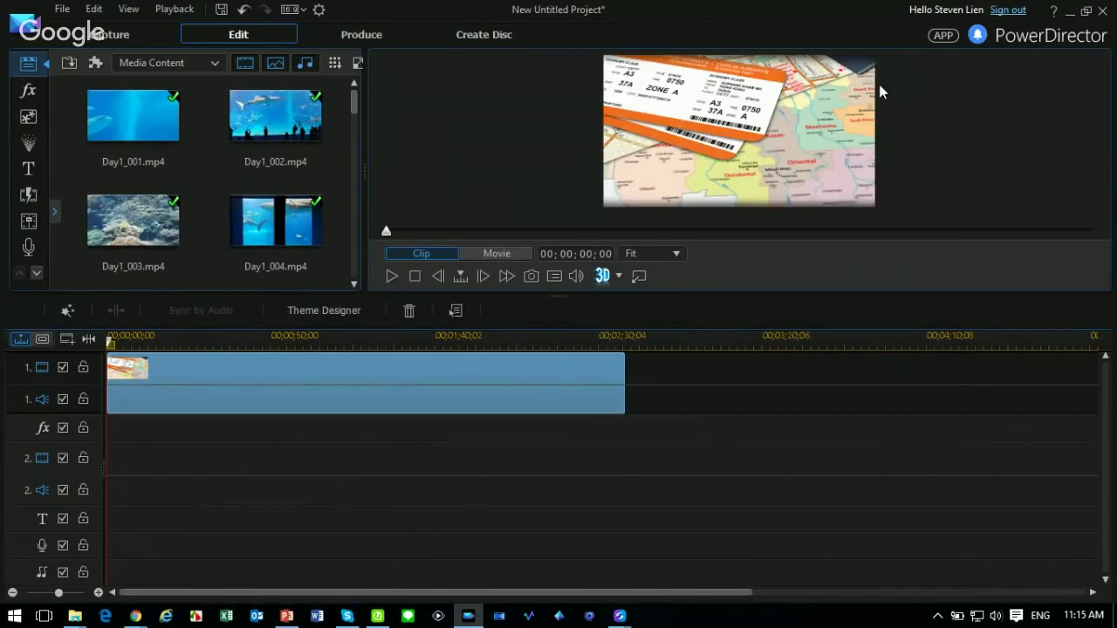
{"action": "left_click", "coordinate": [1101, 12]}
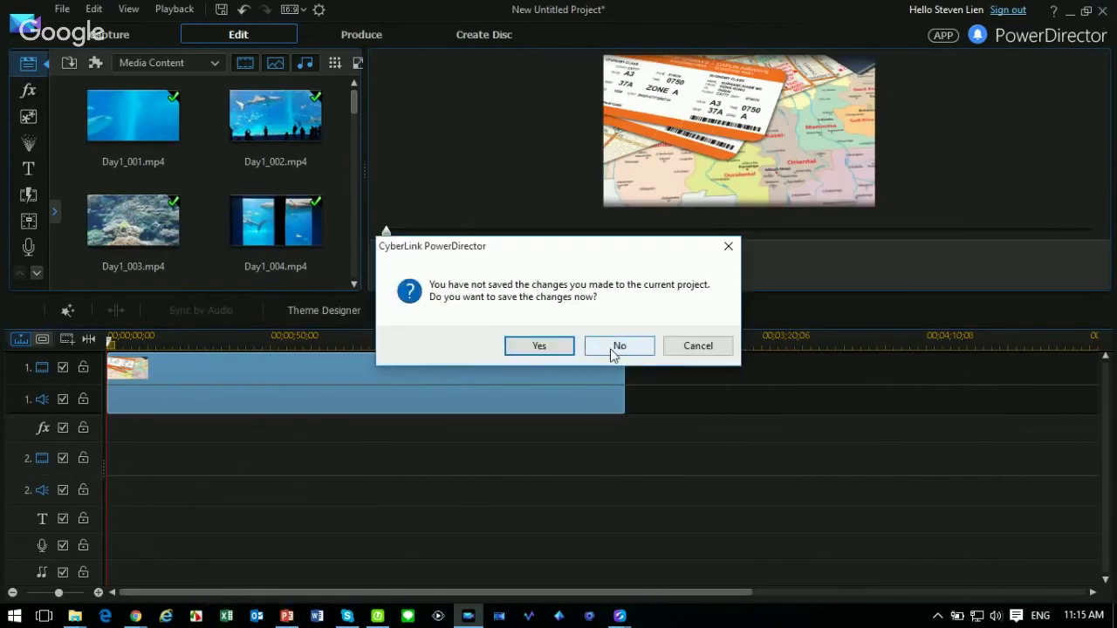
{"action": "left_click", "coordinate": [612, 347]}
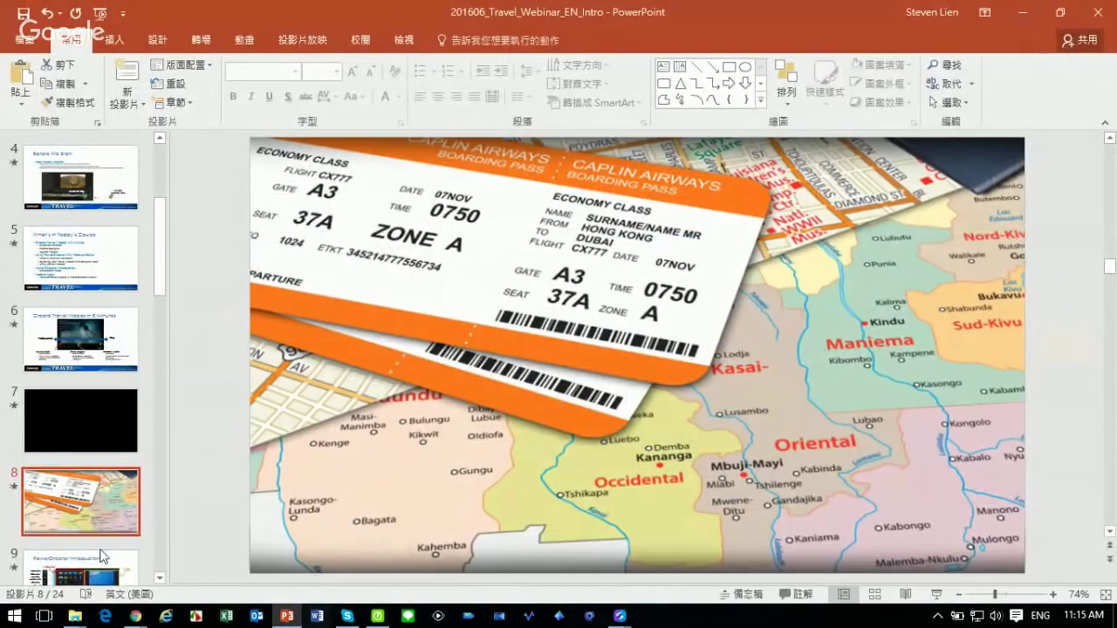
Step: Present slide 9, PowerDirector Introduction, as a slide show and minimise PowerPoint to return to PowerDirector
{"action": "left_click", "coordinate": [119, 572]}
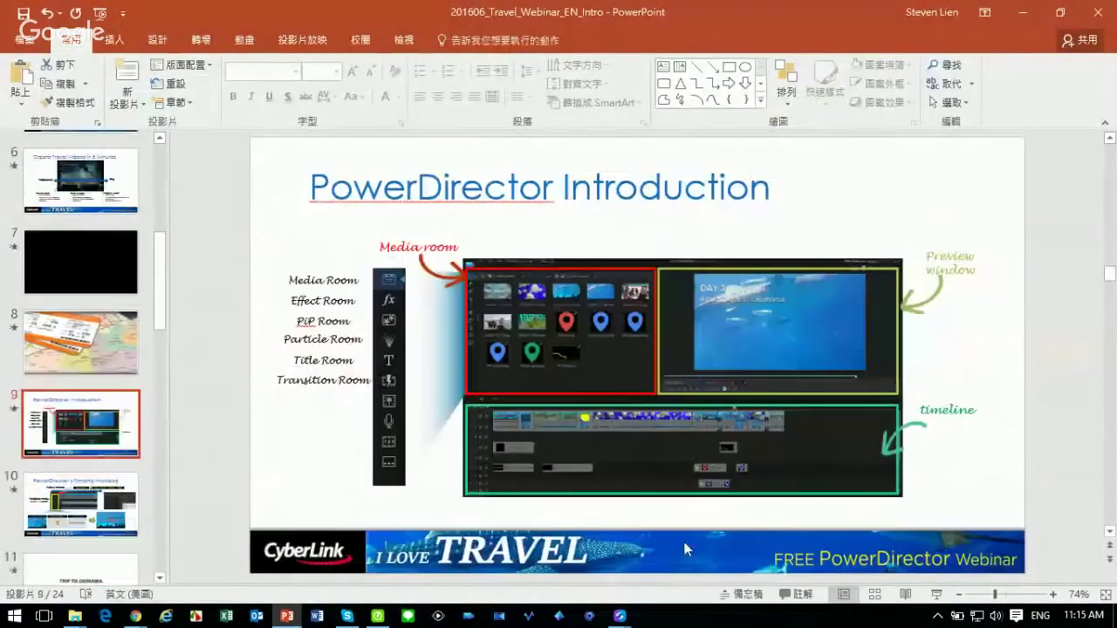
{"action": "left_click", "coordinate": [937, 595]}
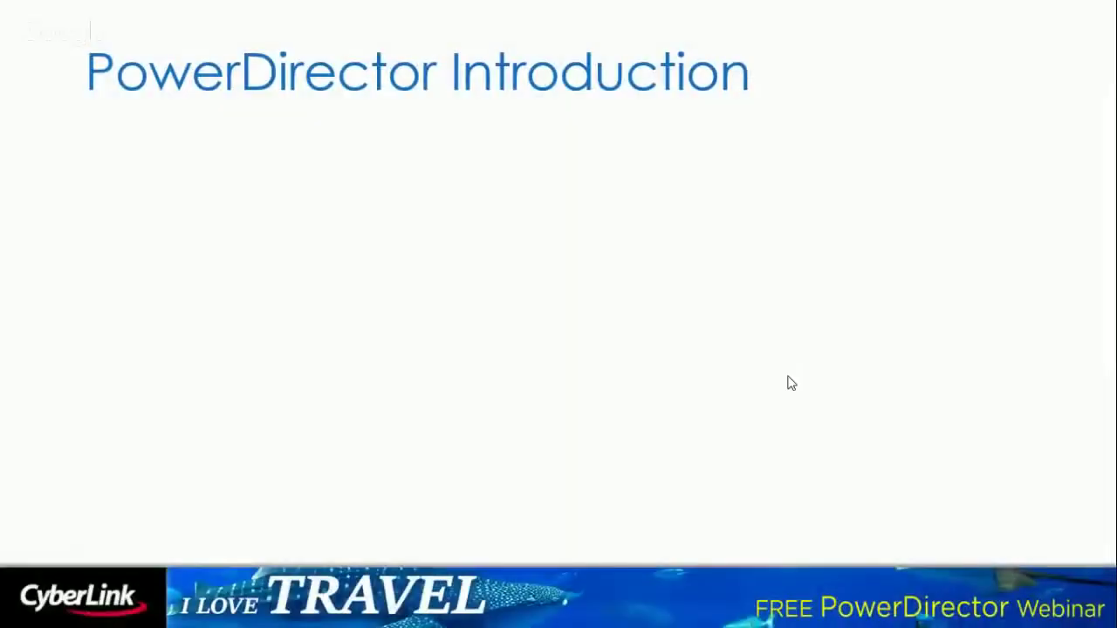
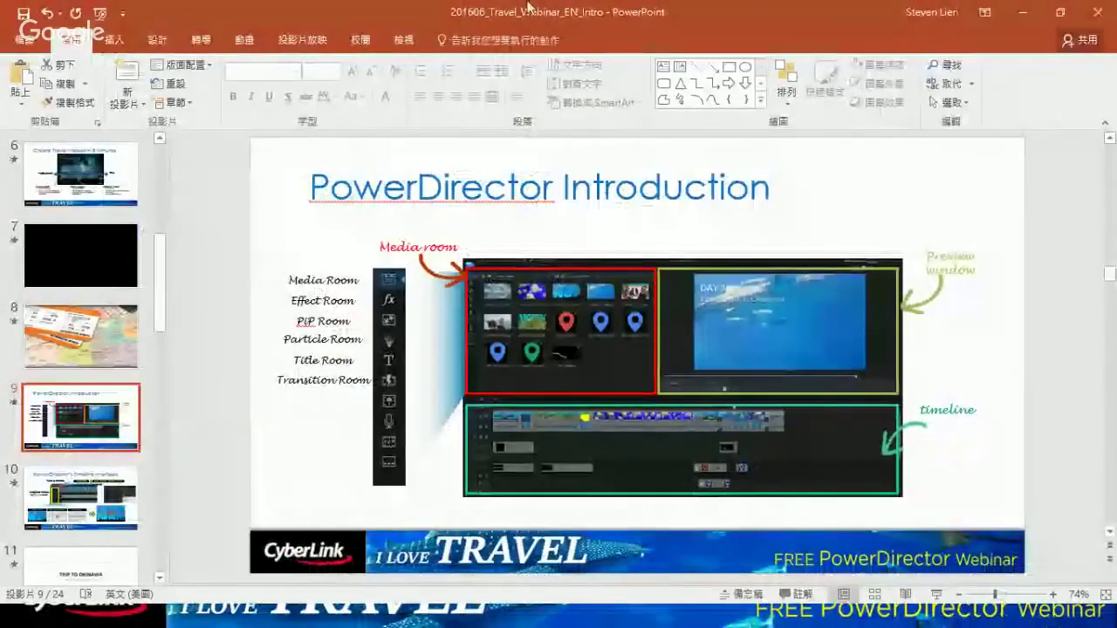
{"action": "left_click", "coordinate": [1021, 13]}
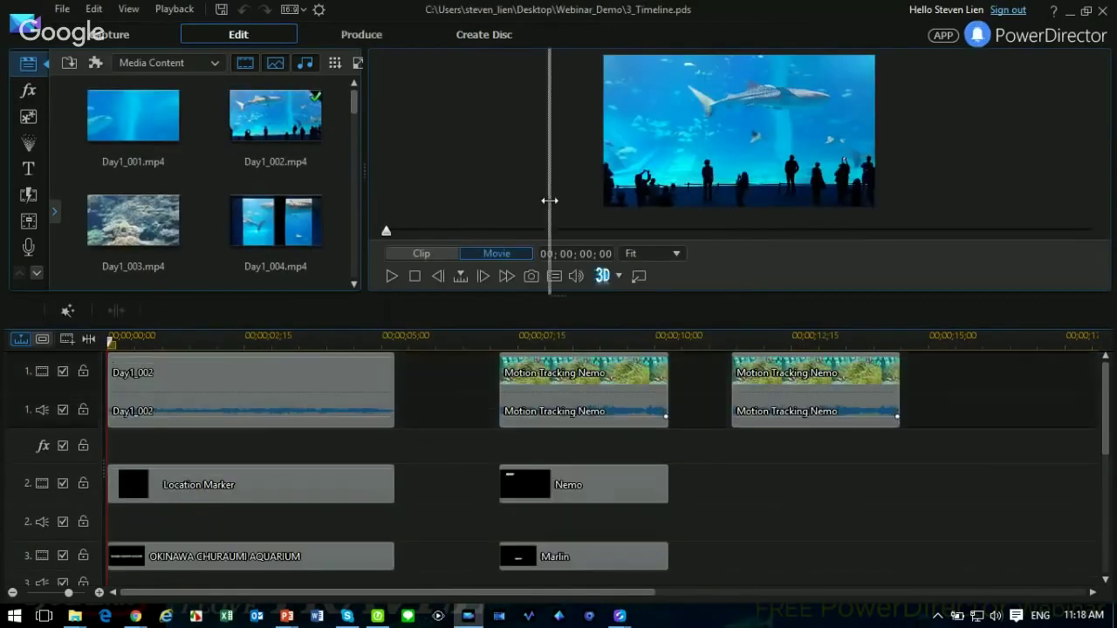
Step: Widen the media library to four thumbnails per row and make the area above the timeline slightly taller
{"action": "left_click_drag", "start_coordinate": [550, 201], "coordinate": [551, 201]}
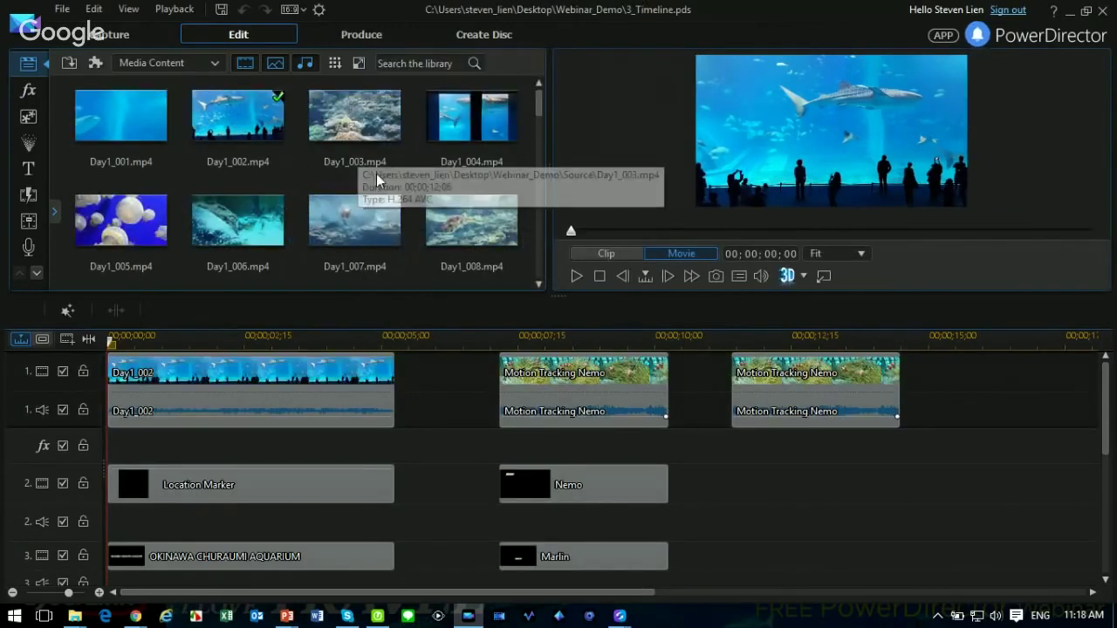
{"action": "left_click_drag", "start_coordinate": [538, 105], "coordinate": [520, 33]}
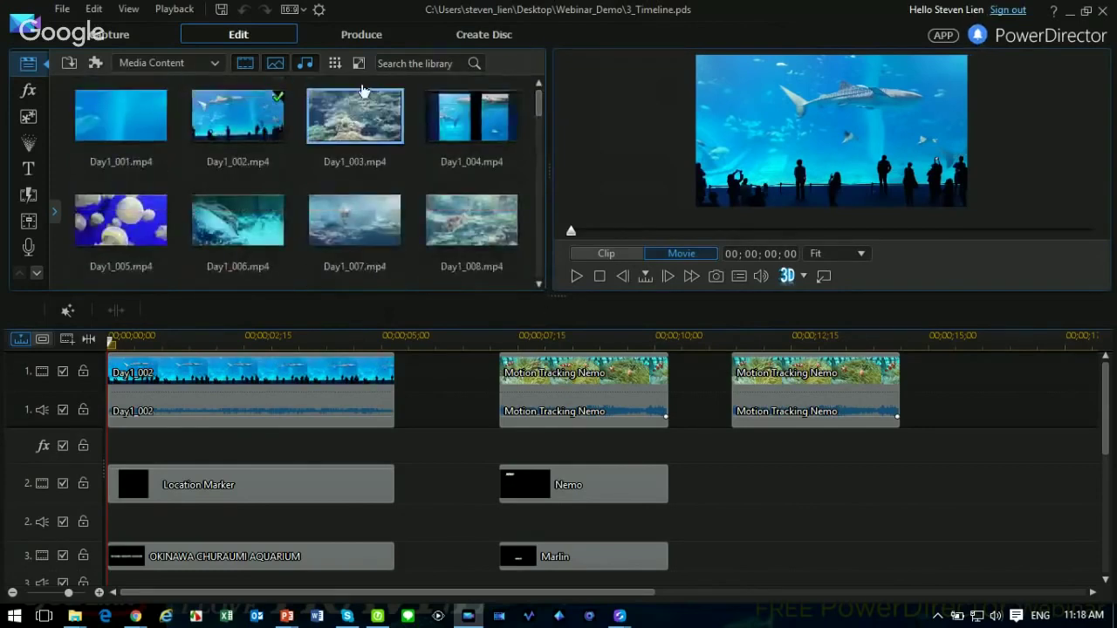
{"action": "left_click_drag", "start_coordinate": [561, 294], "coordinate": [562, 299]}
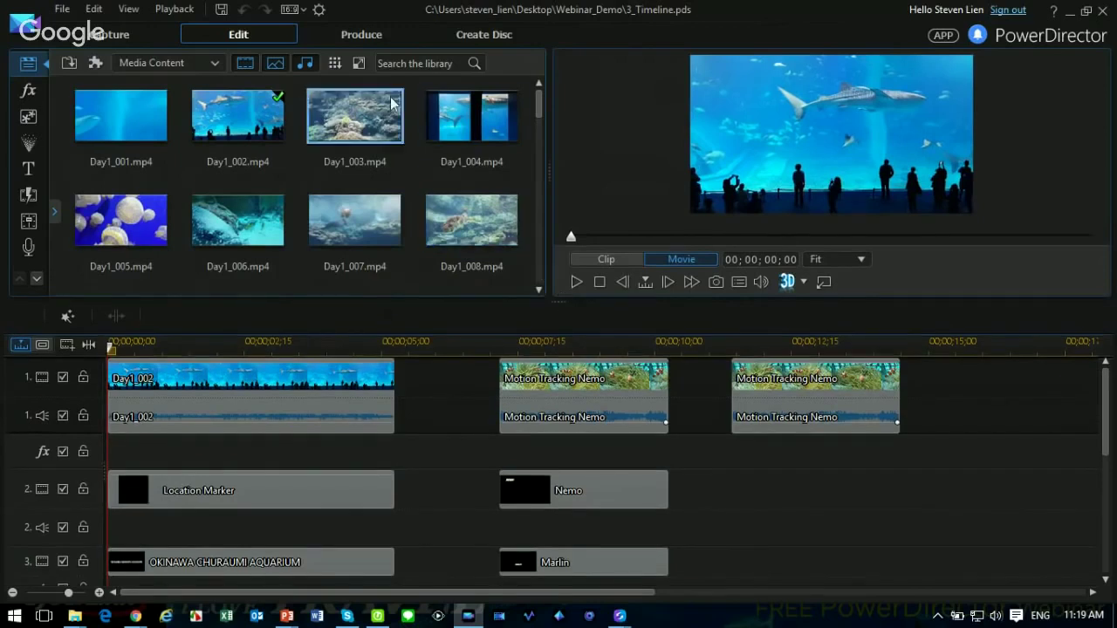
Step: Reduce the media library's thumbnail size to fit six clips per row
{"action": "left_click", "coordinate": [359, 64]}
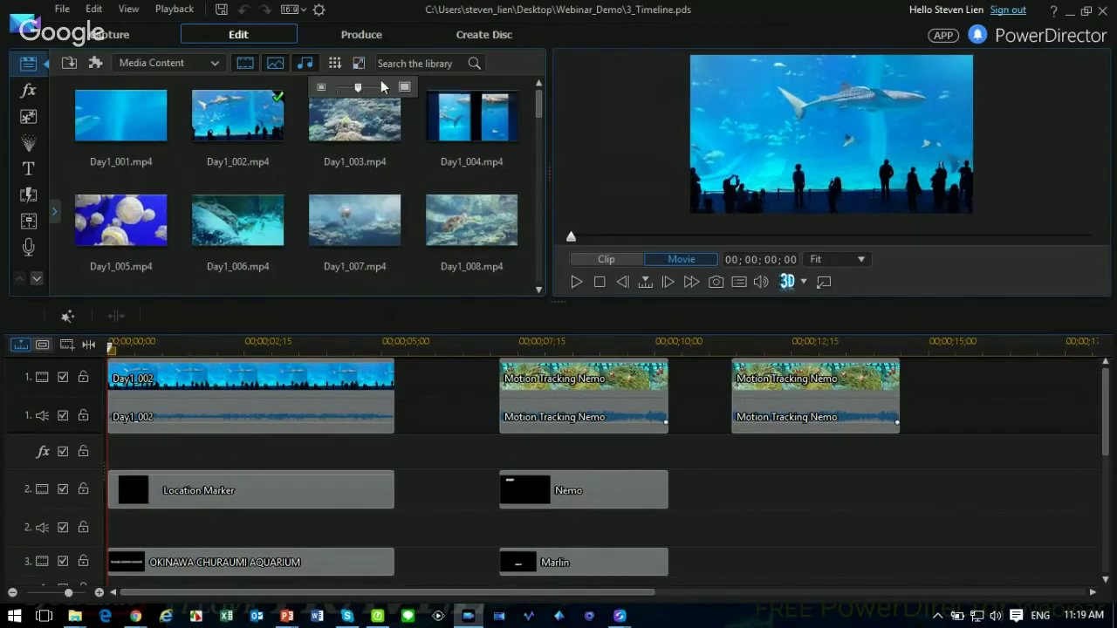
{"action": "mouse_move", "coordinate": [358, 90]}
{"action": "left_mouse_down"}
{"action": "mouse_move", "coordinate": [384, 89]}
{"action": "mouse_move", "coordinate": [339, 90]}
{"action": "left_mouse_up"}
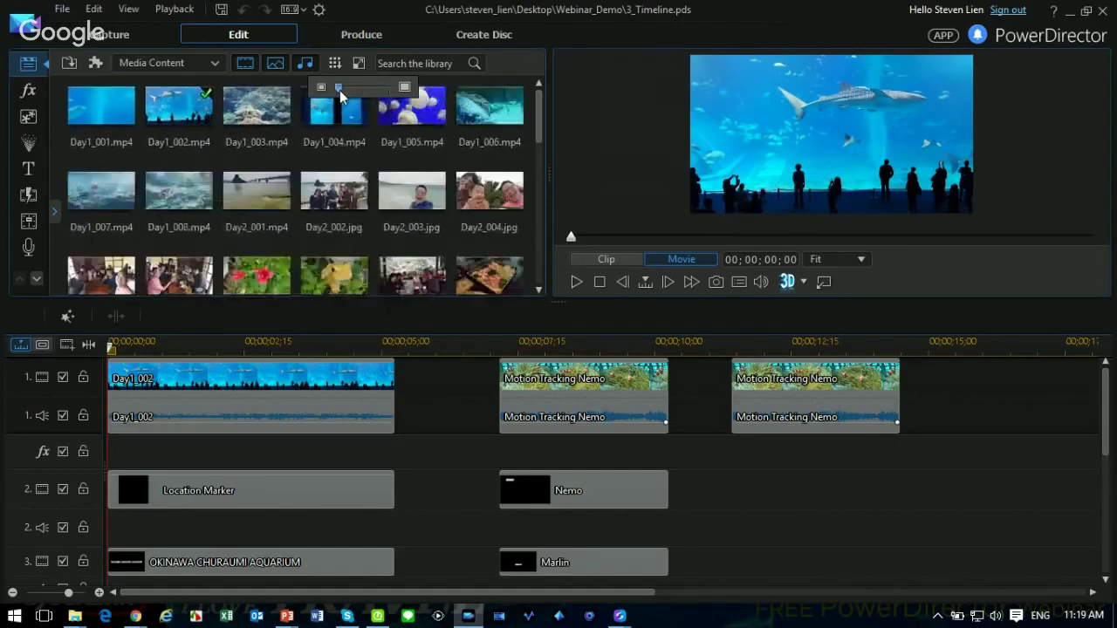
{"action": "left_click", "coordinate": [435, 7]}
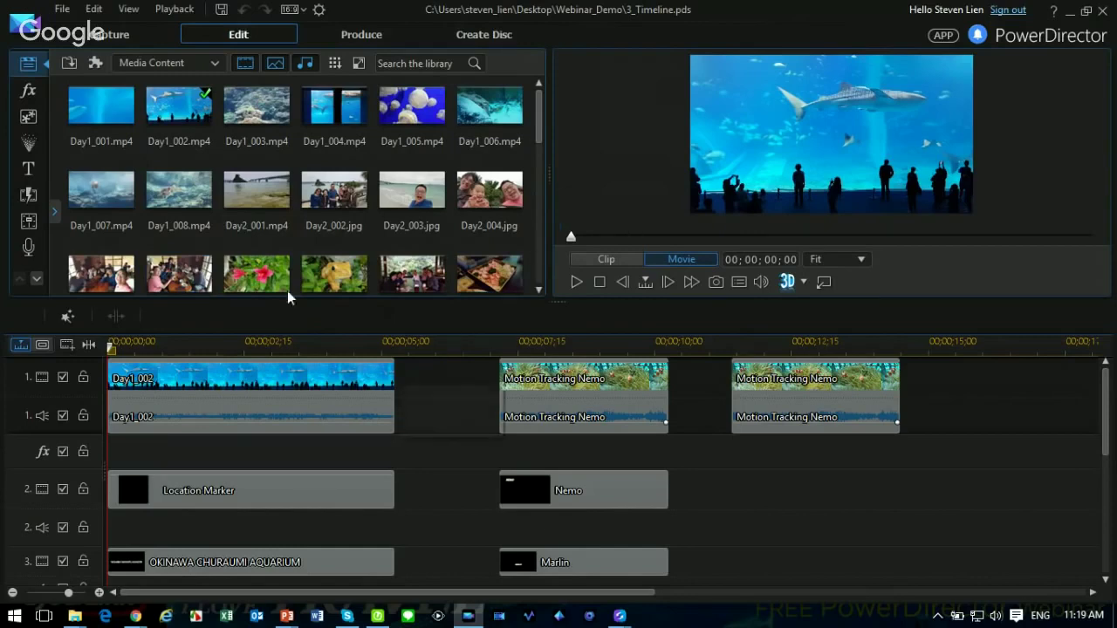
Step: Remove the Day1_002, Location Marker and OKINAWA CHURAUMI AQUARIUM clips from the timeline, leaving the gap
{"action": "left_click", "coordinate": [251, 343]}
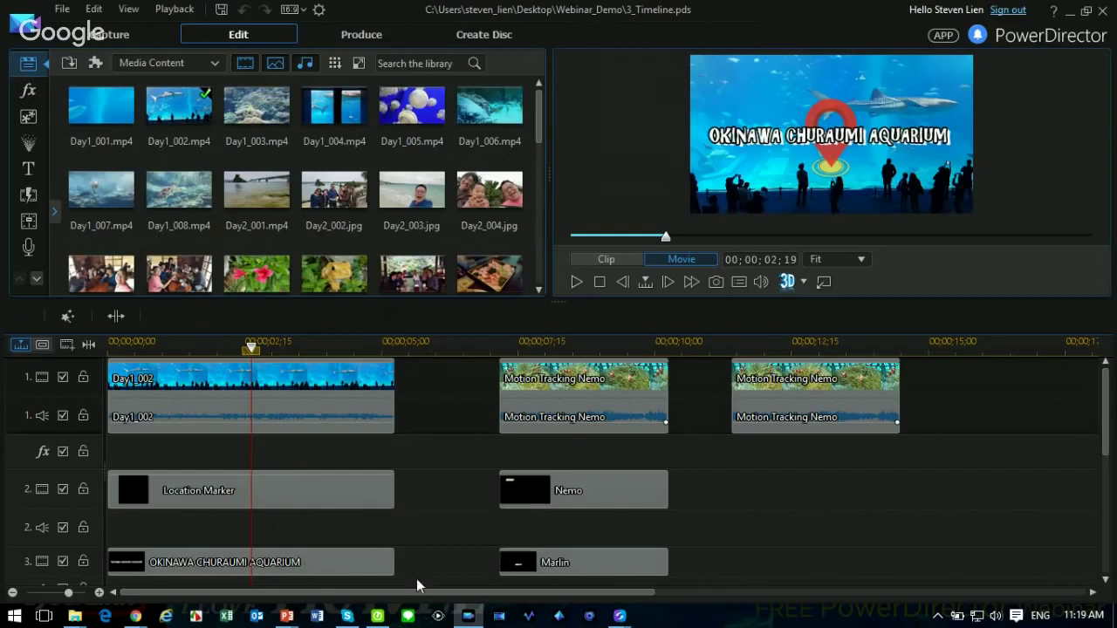
{"action": "mouse_move", "coordinate": [417, 375]}
{"action": "left_mouse_down"}
{"action": "mouse_move", "coordinate": [262, 598]}
{"action": "mouse_move", "coordinate": [253, 591]}
{"action": "left_mouse_up"}
{"action": "key", "text": "Delete"}
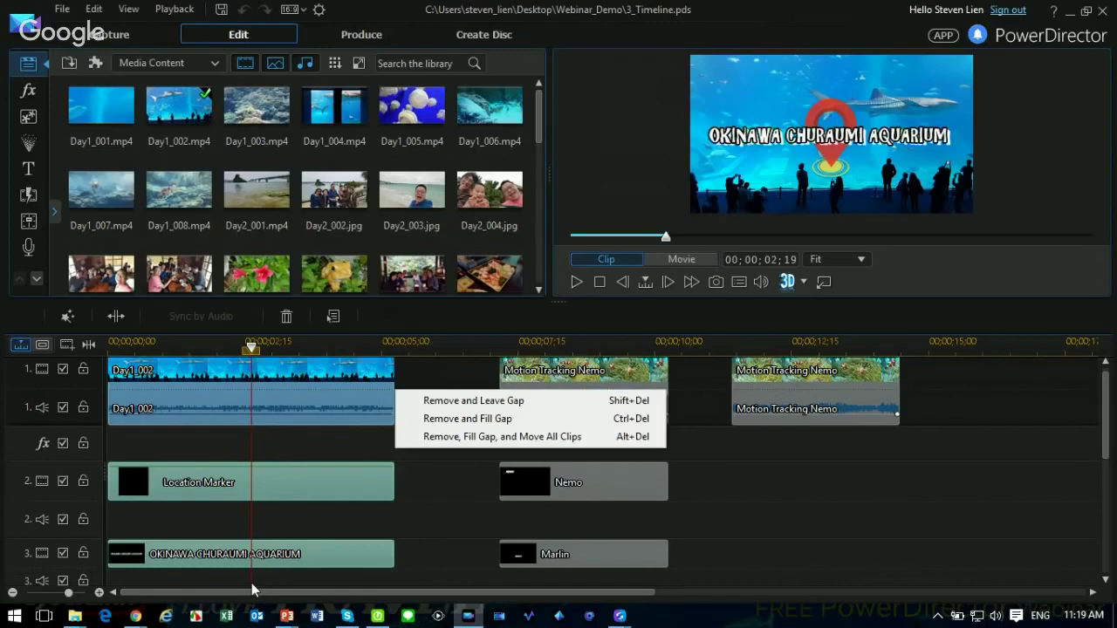
{"action": "left_click", "coordinate": [496, 403]}
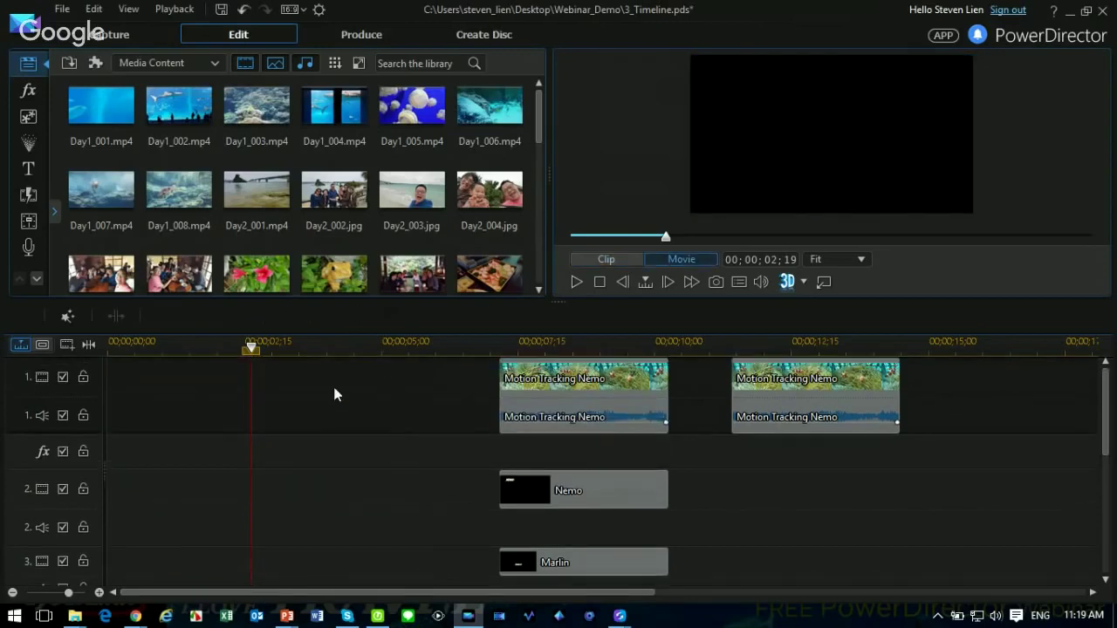
Step: Add Day1_001 to video track 1, trim it to about 5 seconds and place it at the start of the timeline
{"action": "left_click_drag", "start_coordinate": [108, 106], "coordinate": [581, 250]}
{"action": "left_click_drag", "start_coordinate": [847, 329], "coordinate": [273, 329]}
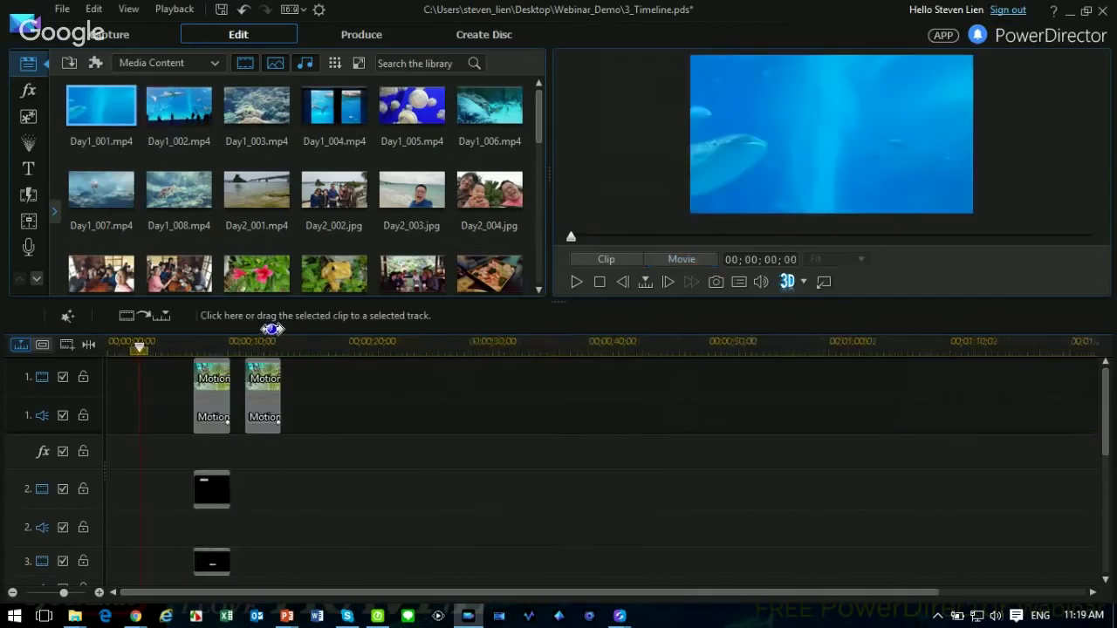
{"action": "left_click_drag", "start_coordinate": [101, 106], "coordinate": [336, 382]}
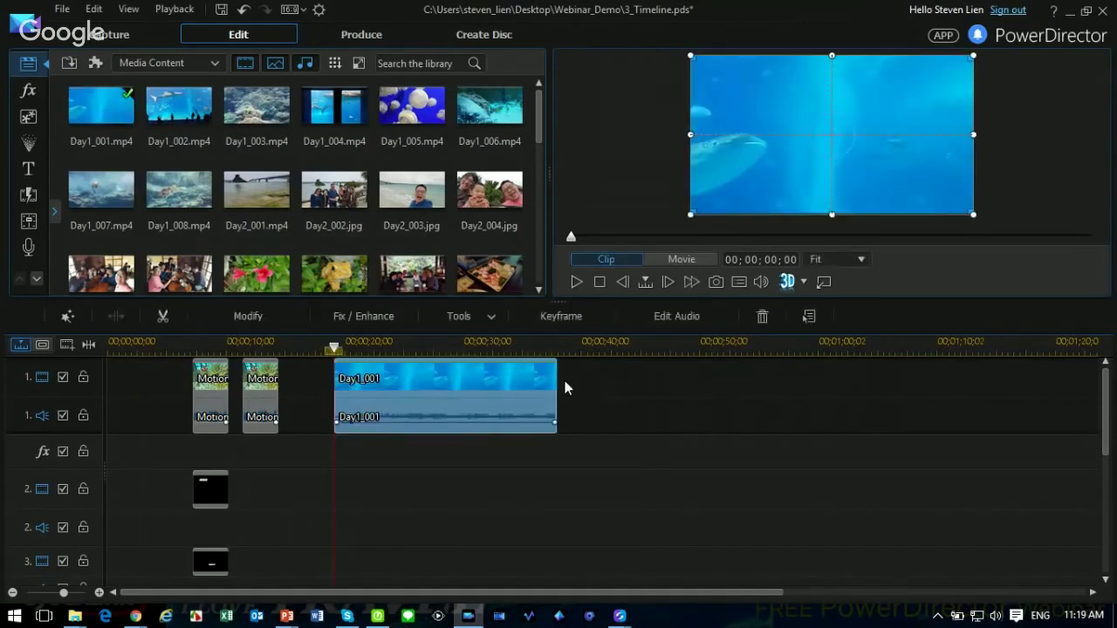
{"action": "left_click_drag", "start_coordinate": [556, 382], "coordinate": [117, 384]}
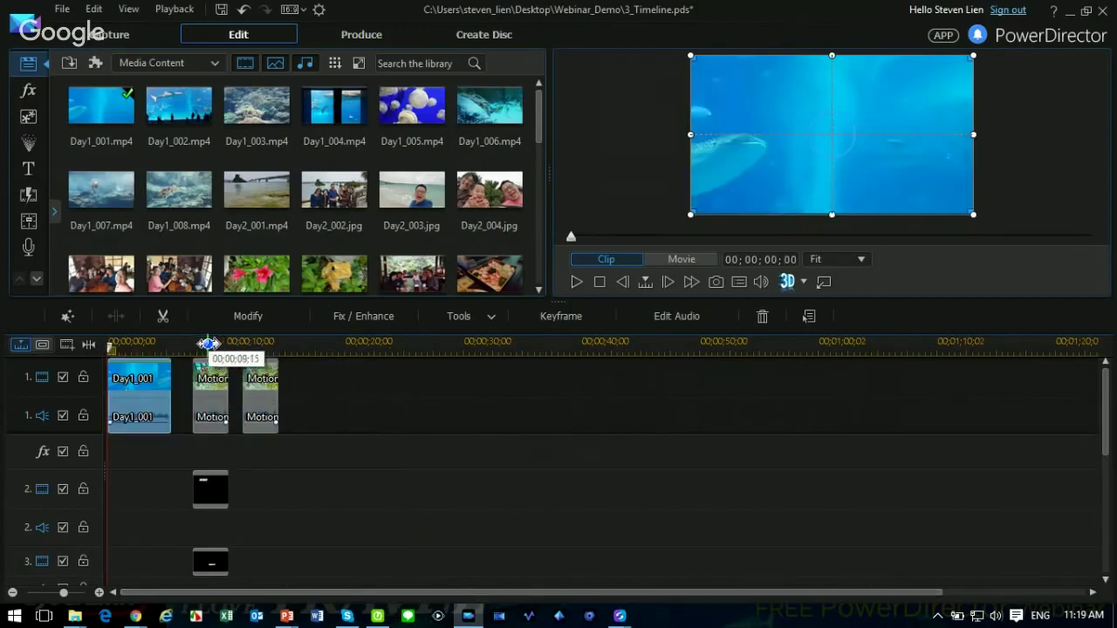
{"action": "left_click_drag", "start_coordinate": [201, 345], "coordinate": [915, 346]}
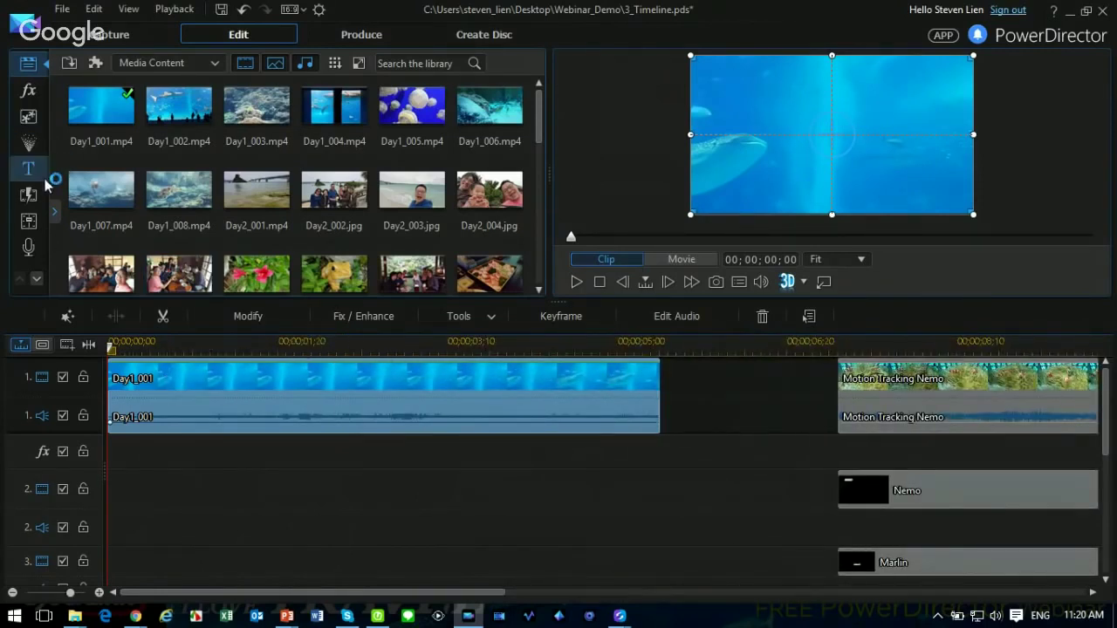
Step: Preview the Travel Pack 4 PiP objects, including Coordinate Globe, Location Marker, Map X-Ray, the motorcycle wheel and the spinning compass
{"action": "left_click", "coordinate": [29, 120]}
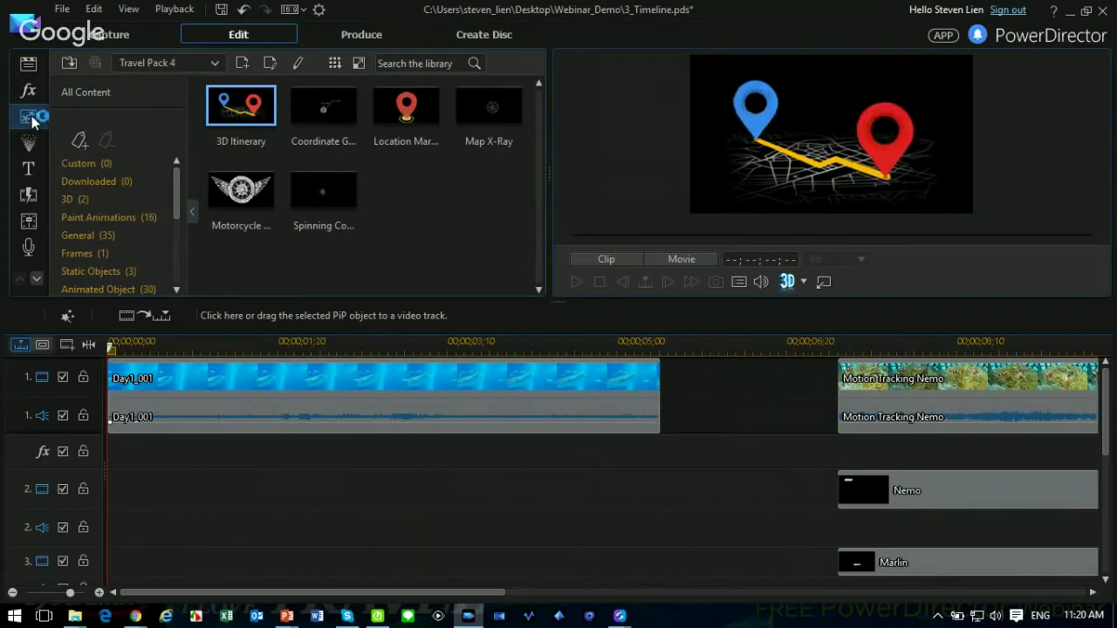
{"action": "left_click", "coordinate": [328, 111]}
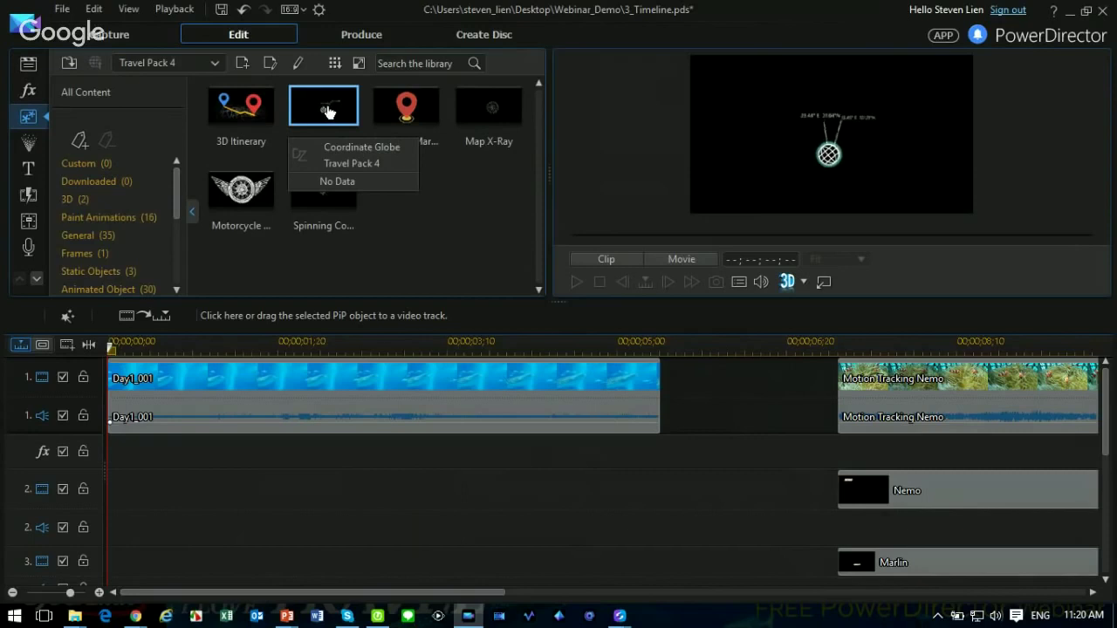
{"action": "left_click", "coordinate": [406, 117]}
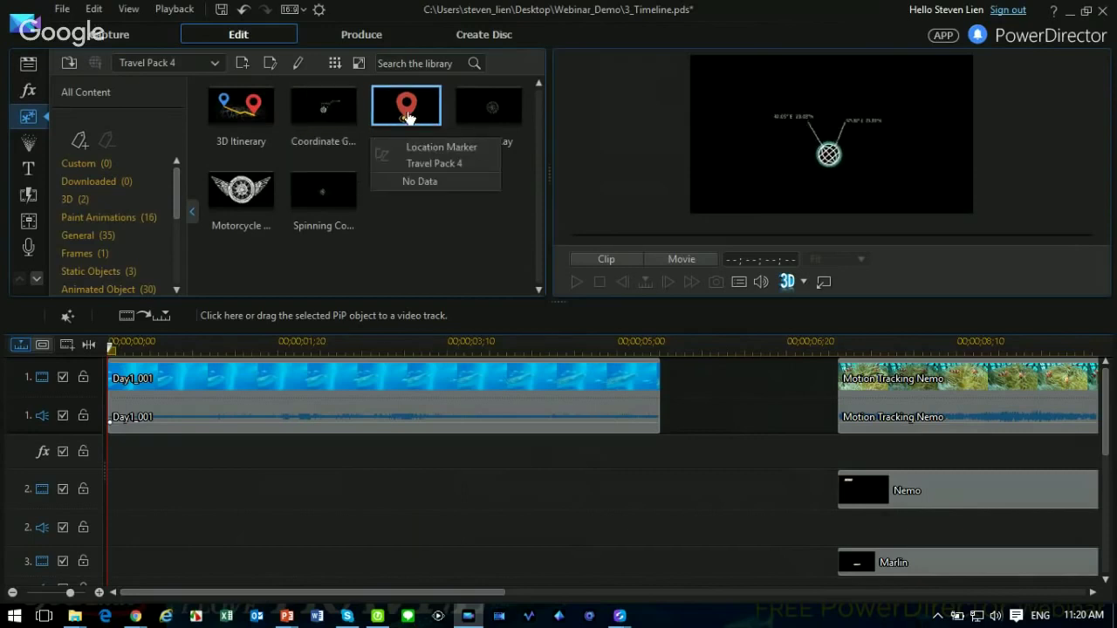
{"action": "left_click", "coordinate": [486, 114]}
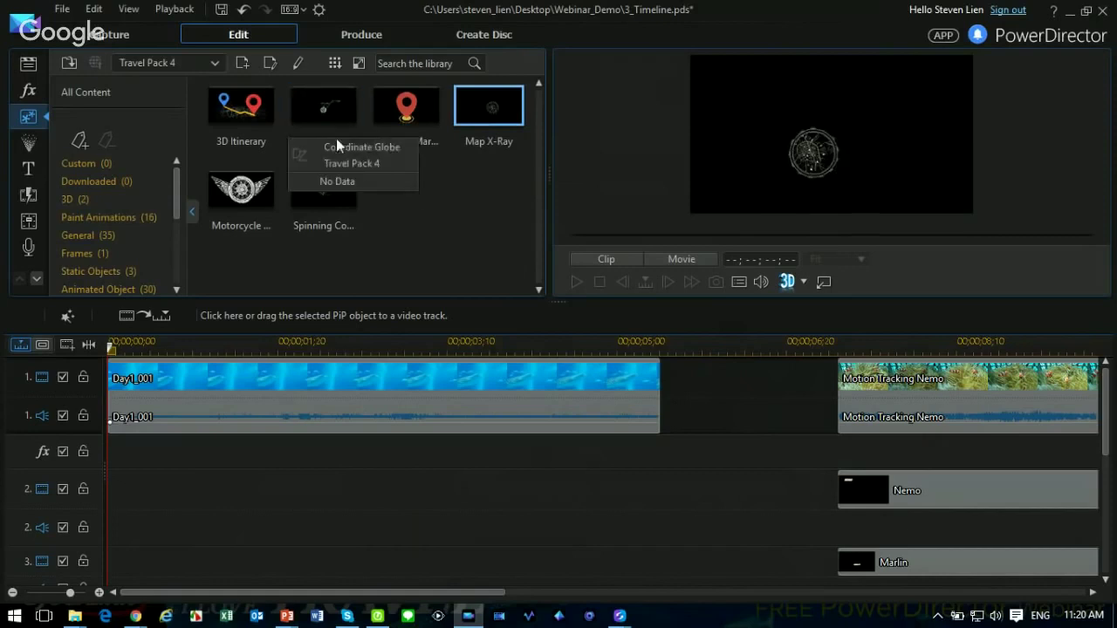
{"action": "left_click", "coordinate": [240, 192]}
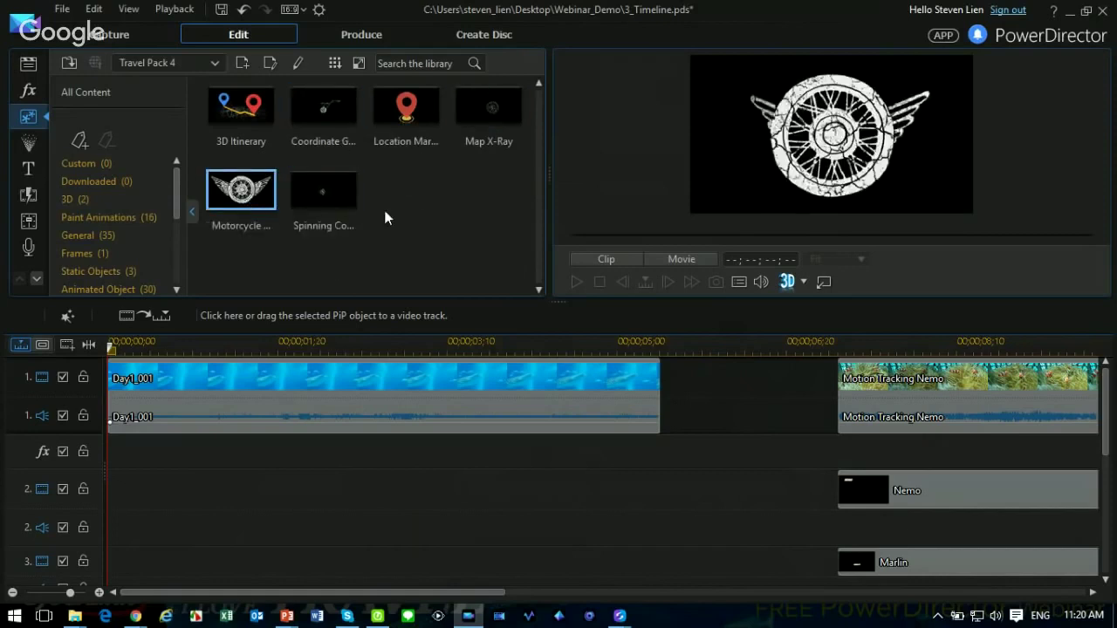
{"action": "left_click", "coordinate": [339, 209]}
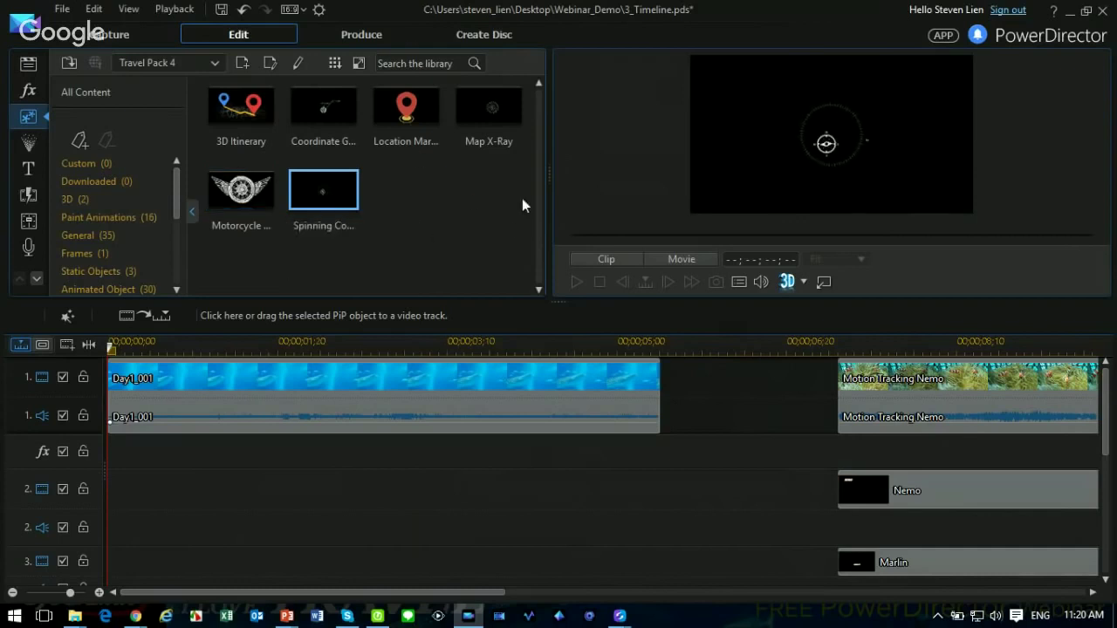
Step: Add the Location Marker PiP object to video track 2 at 00;00;00;00 beneath the Day1_001 clip
{"action": "left_click", "coordinate": [406, 109]}
{"action": "left_click_drag", "start_coordinate": [406, 109], "coordinate": [102, 509]}
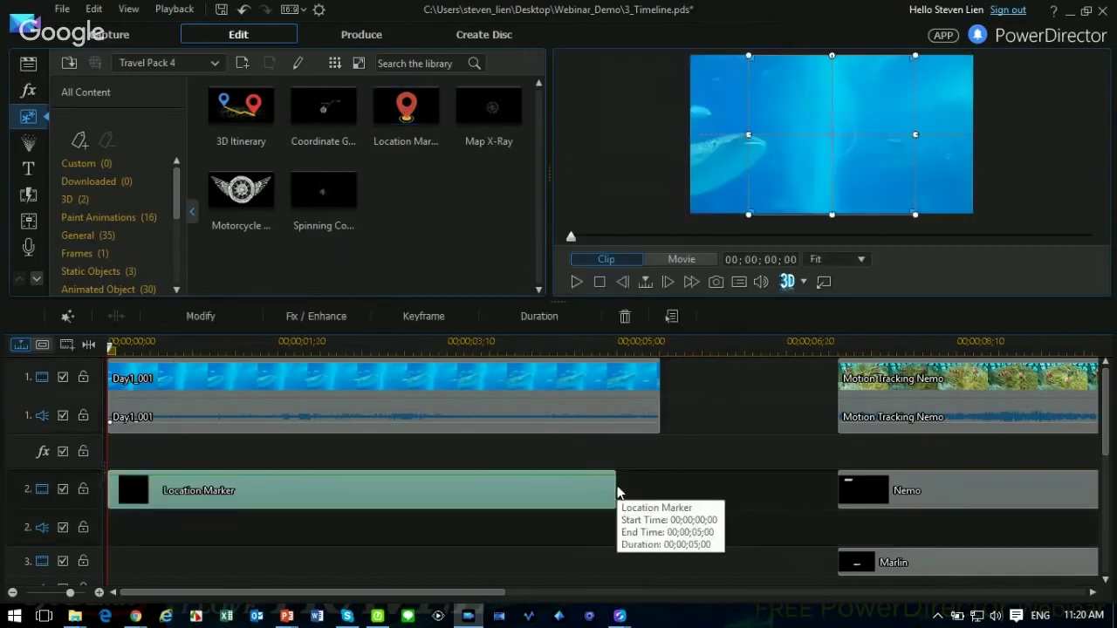
Step: Extend the Location Marker clip to 00;00;05;13, and shrink and rotate its pin in the frame's centre so the tip points left
{"action": "mouse_move", "coordinate": [616, 487]}
{"action": "left_mouse_down"}
{"action": "mouse_move", "coordinate": [664, 489]}
{"action": "mouse_move", "coordinate": [648, 493]}
{"action": "left_mouse_up"}
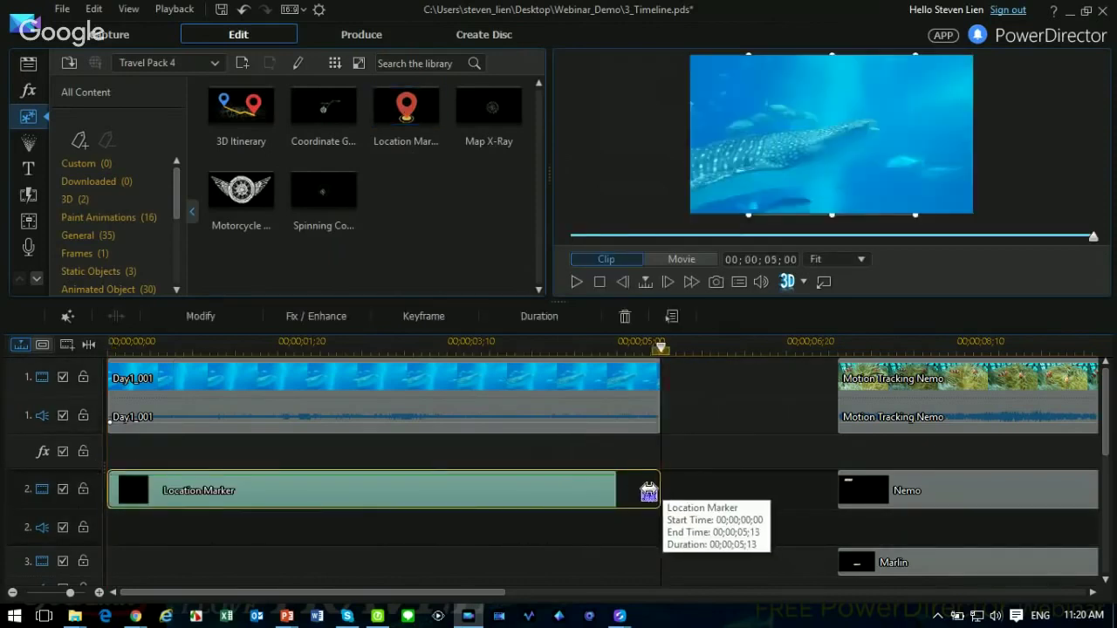
{"action": "left_click", "coordinate": [393, 347]}
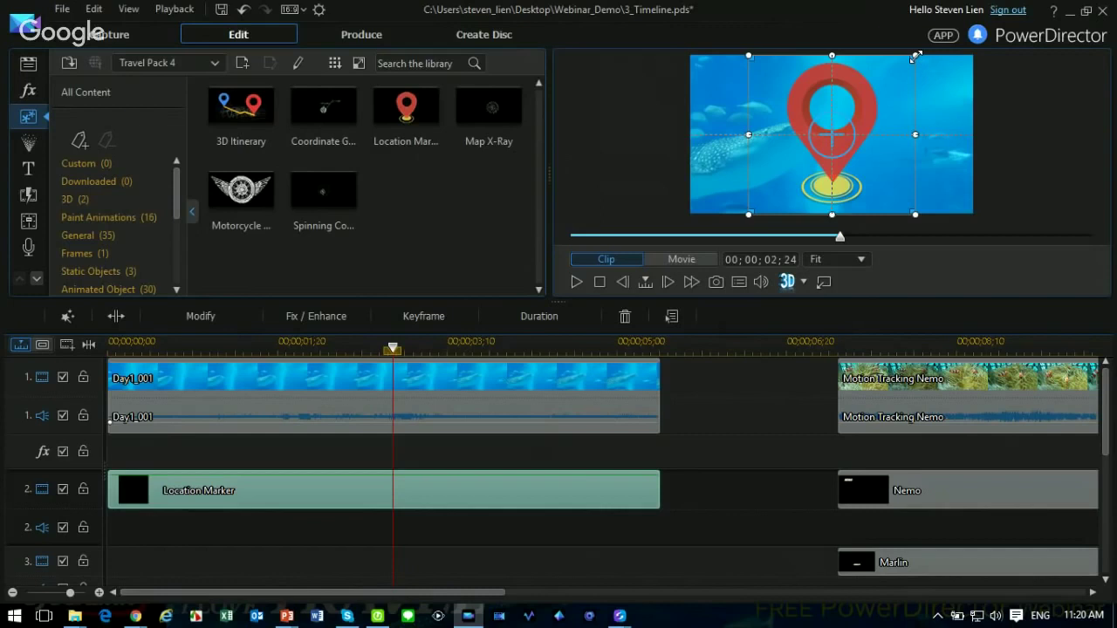
{"action": "left_click_drag", "start_coordinate": [914, 57], "coordinate": [874, 94]}
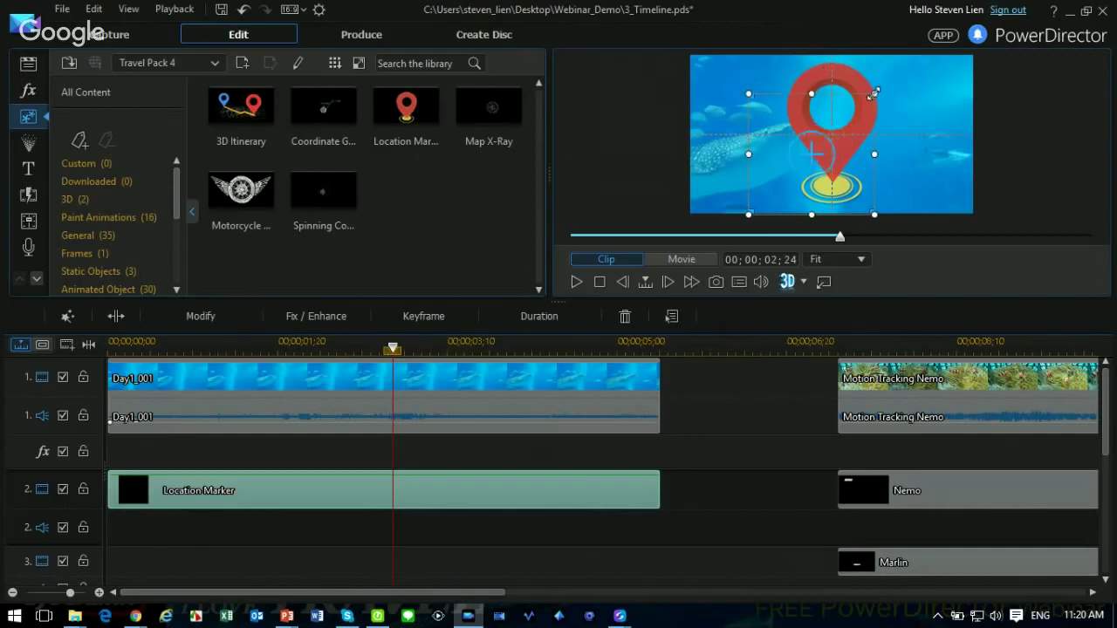
{"action": "mouse_move", "coordinate": [748, 215]}
{"action": "left_mouse_down"}
{"action": "mouse_move", "coordinate": [805, 144]}
{"action": "mouse_move", "coordinate": [838, 143]}
{"action": "mouse_move", "coordinate": [831, 149]}
{"action": "mouse_move", "coordinate": [819, 117]}
{"action": "left_mouse_up"}
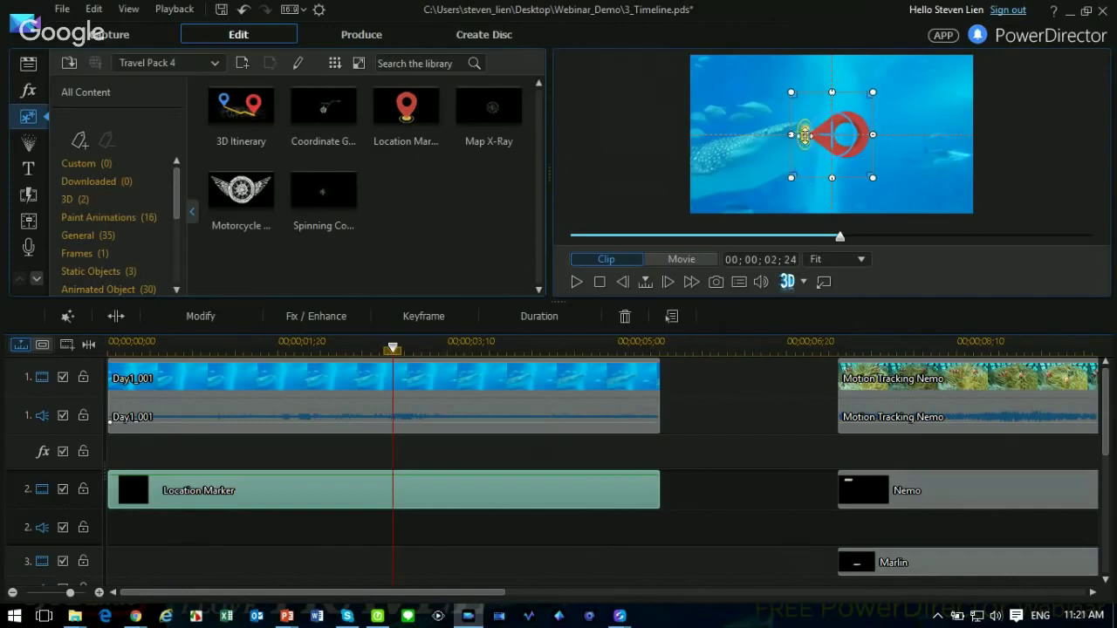
{"action": "left_click", "coordinate": [769, 161]}
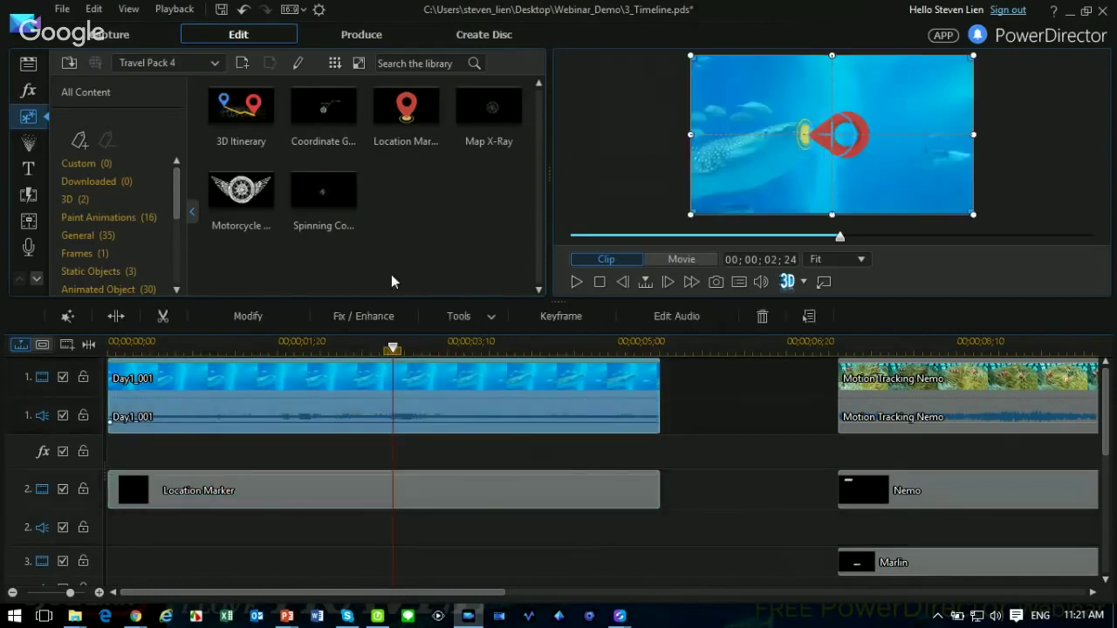
Step: Preview the Travel Pack 4 title templates, including Highway Sign, Road Trip Itinerary and Mile Markers
{"action": "left_click", "coordinate": [30, 171]}
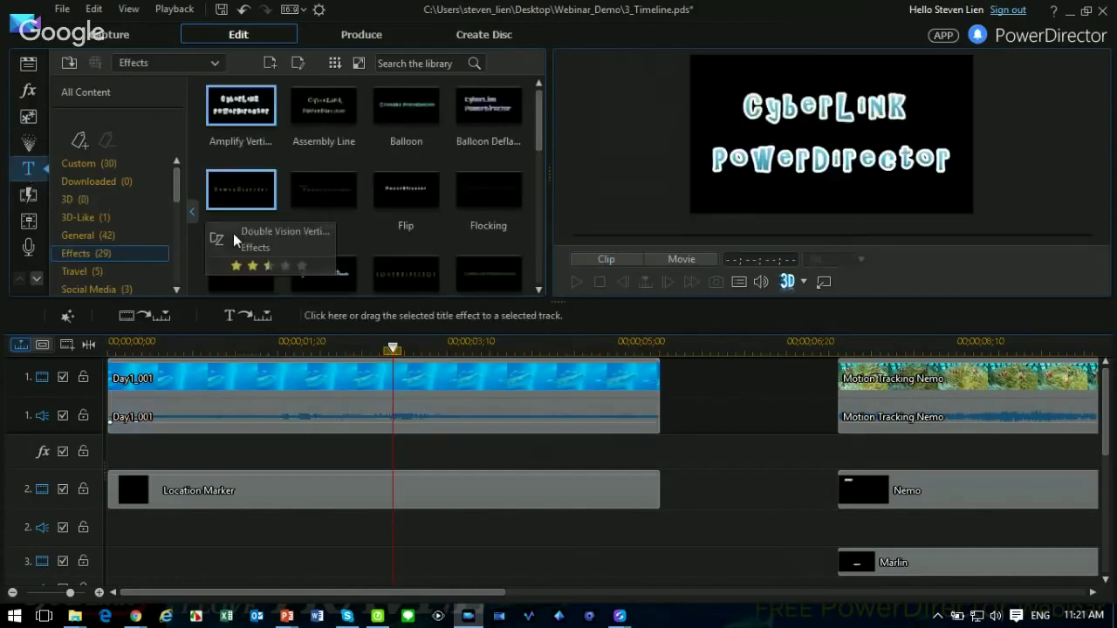
{"action": "left_click_drag", "start_coordinate": [542, 135], "coordinate": [532, 248]}
{"action": "scroll", "coordinate": [123, 239], "scroll_direction": "down", "scroll_amount": 3}
{"action": "scroll", "coordinate": [123, 242], "scroll_direction": "down", "scroll_amount": 5}
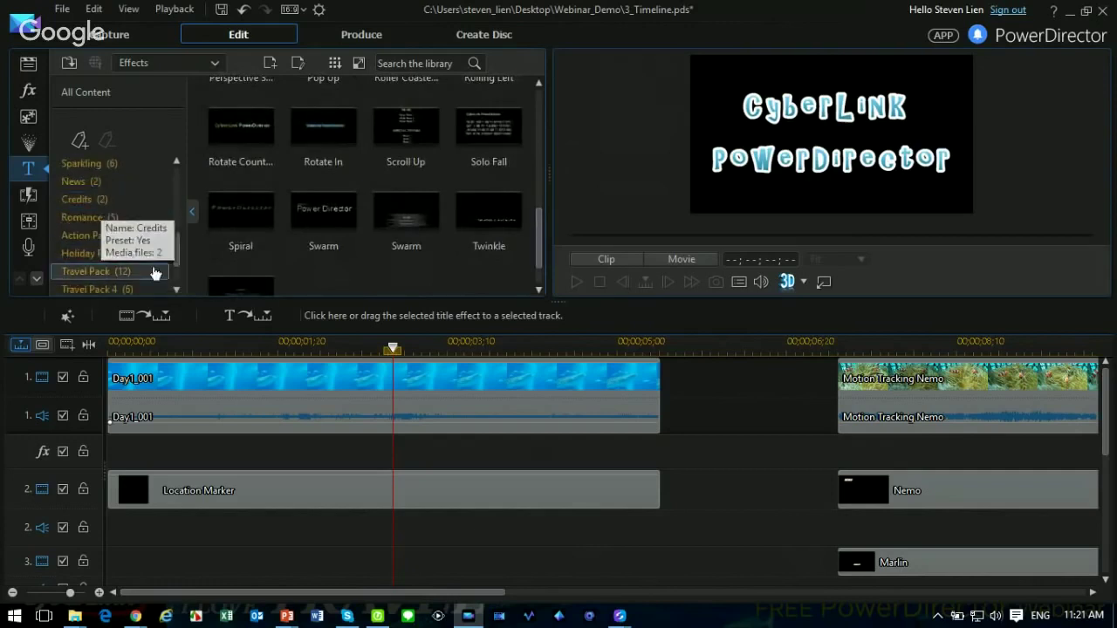
{"action": "left_click", "coordinate": [141, 289]}
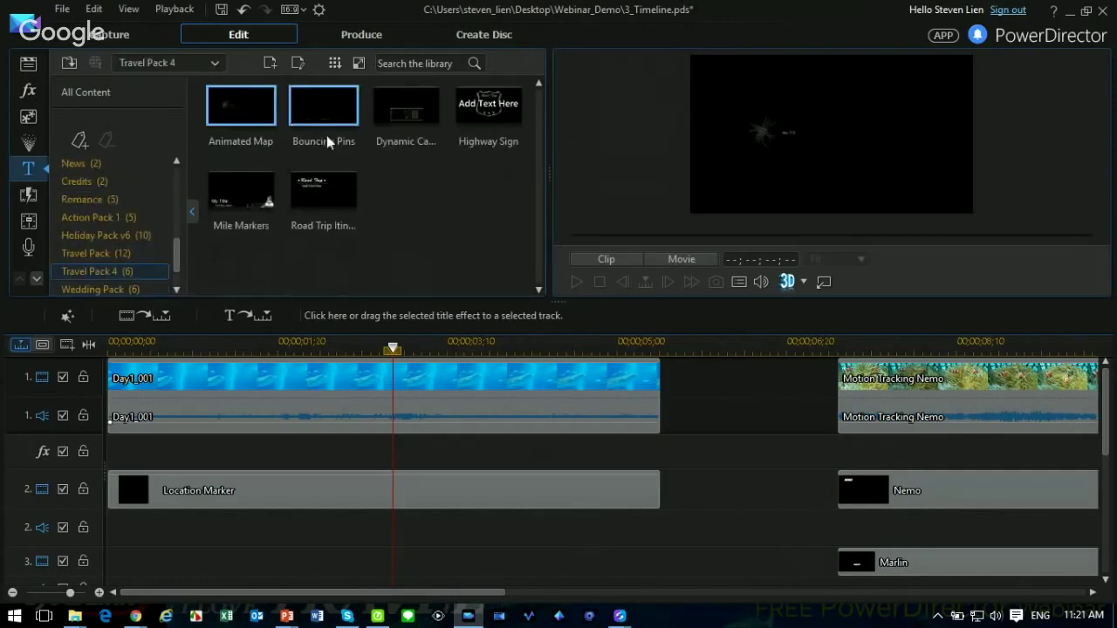
{"action": "left_click", "coordinate": [461, 111]}
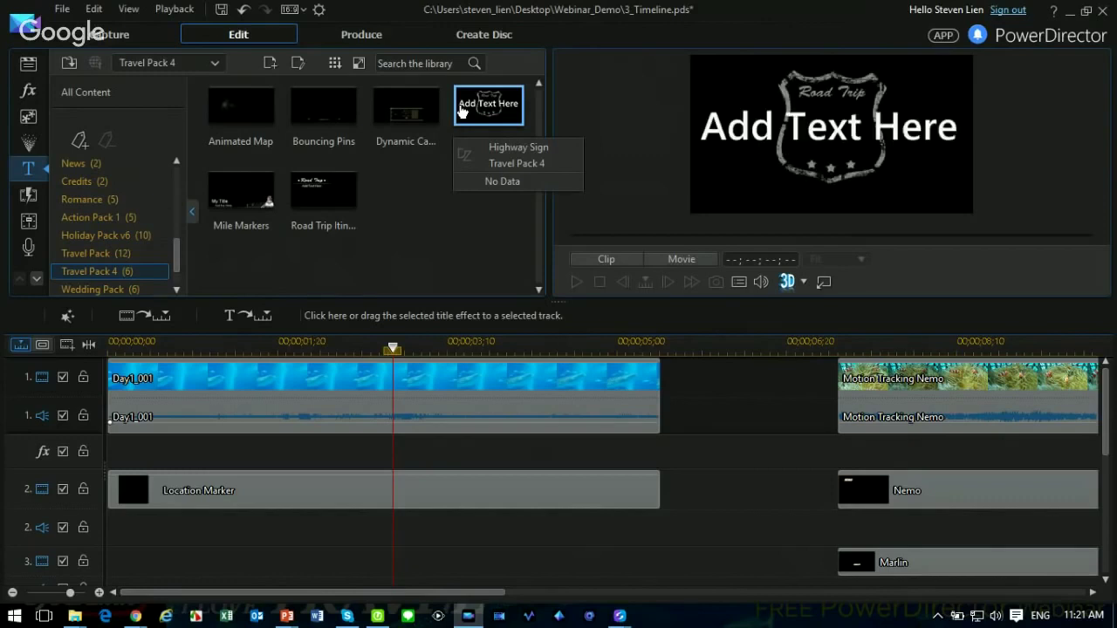
{"action": "left_click", "coordinate": [324, 192]}
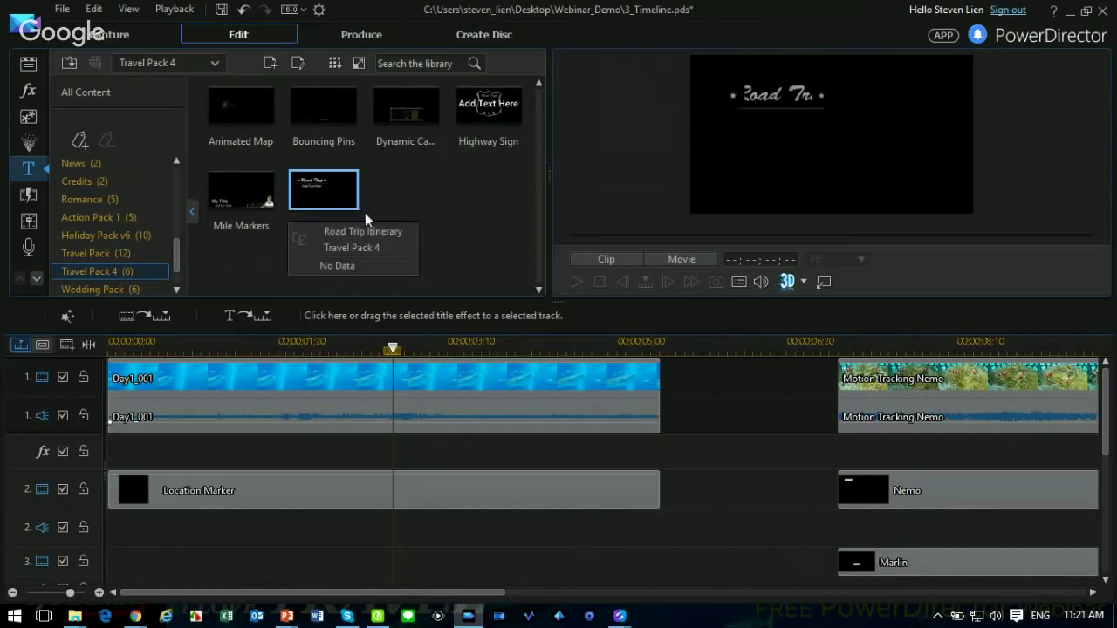
{"action": "left_click", "coordinate": [239, 208]}
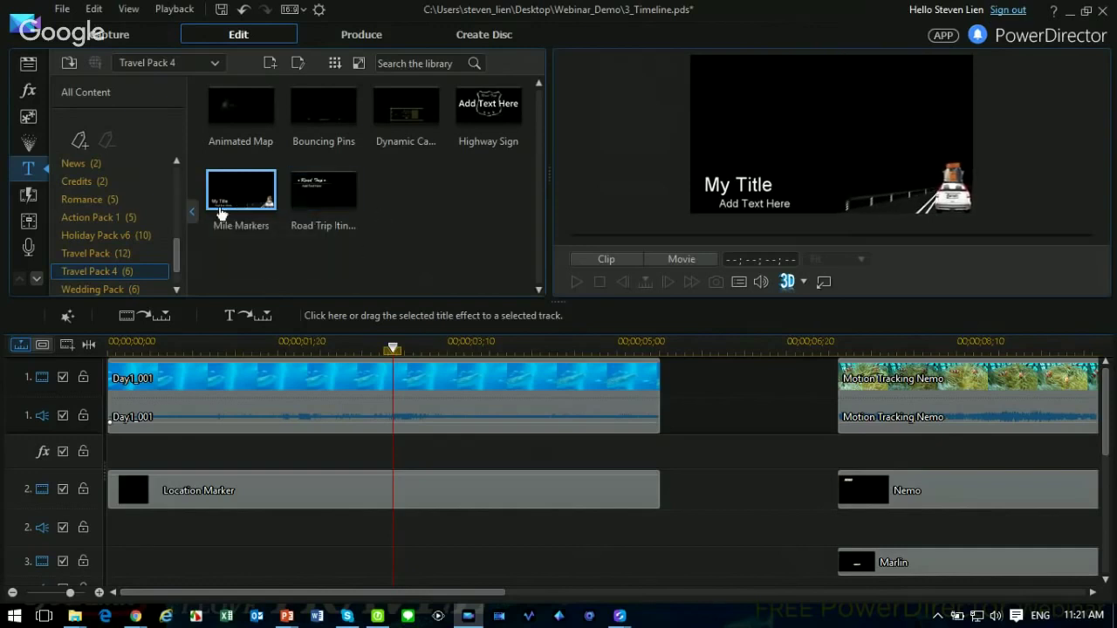
Step: Add the custom Aqua title to video track 4 at the start of the timeline
{"action": "left_click_drag", "start_coordinate": [179, 255], "coordinate": [187, 160]}
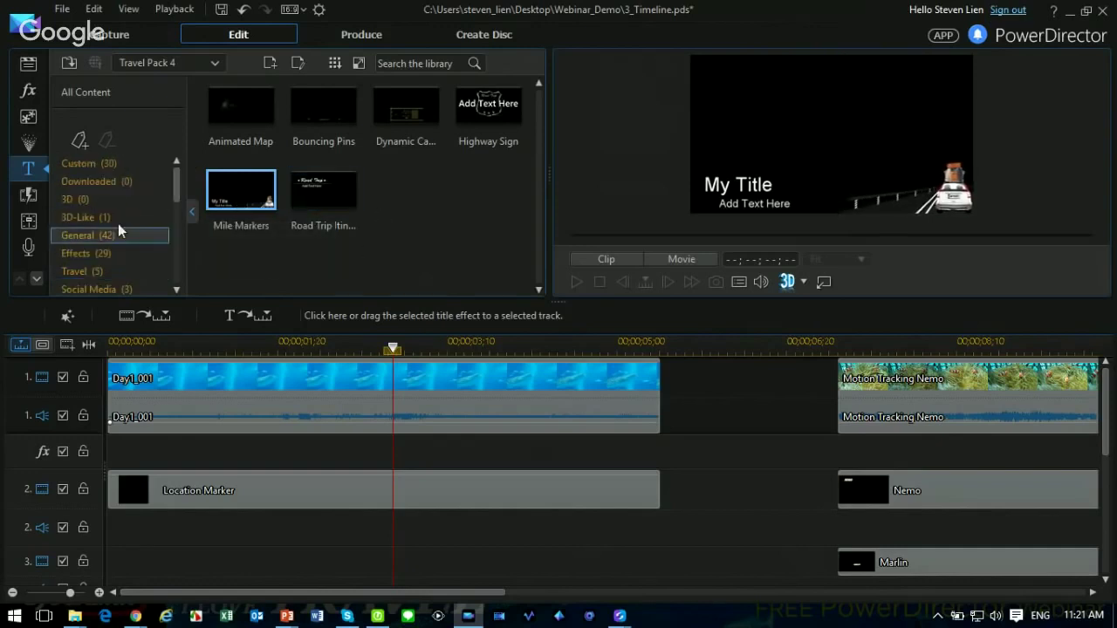
{"action": "left_click", "coordinate": [126, 164]}
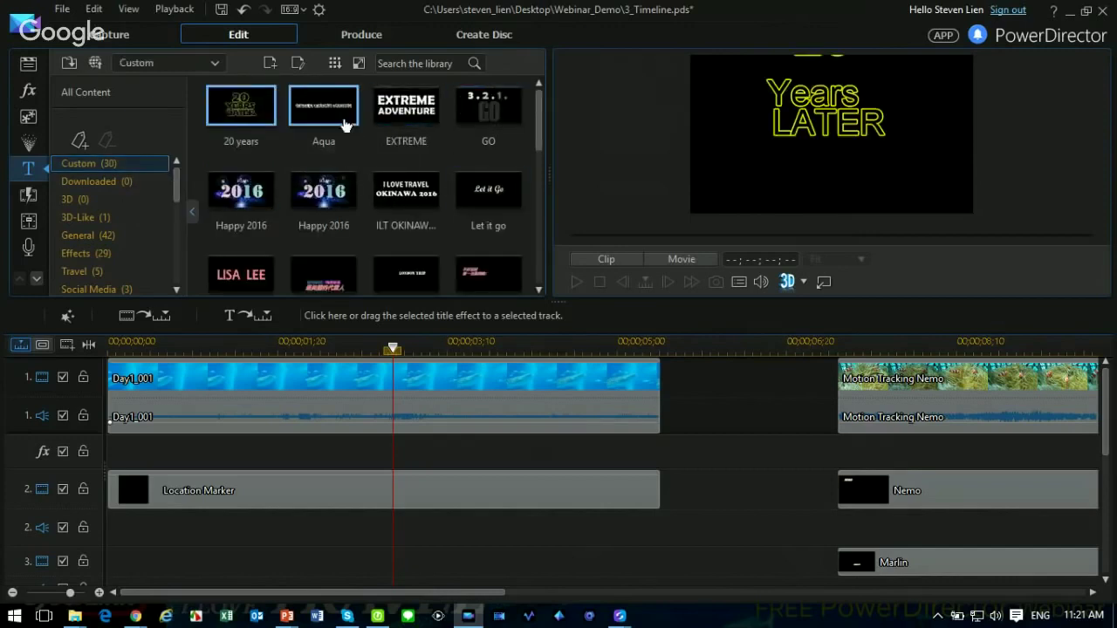
{"action": "left_click", "coordinate": [317, 108]}
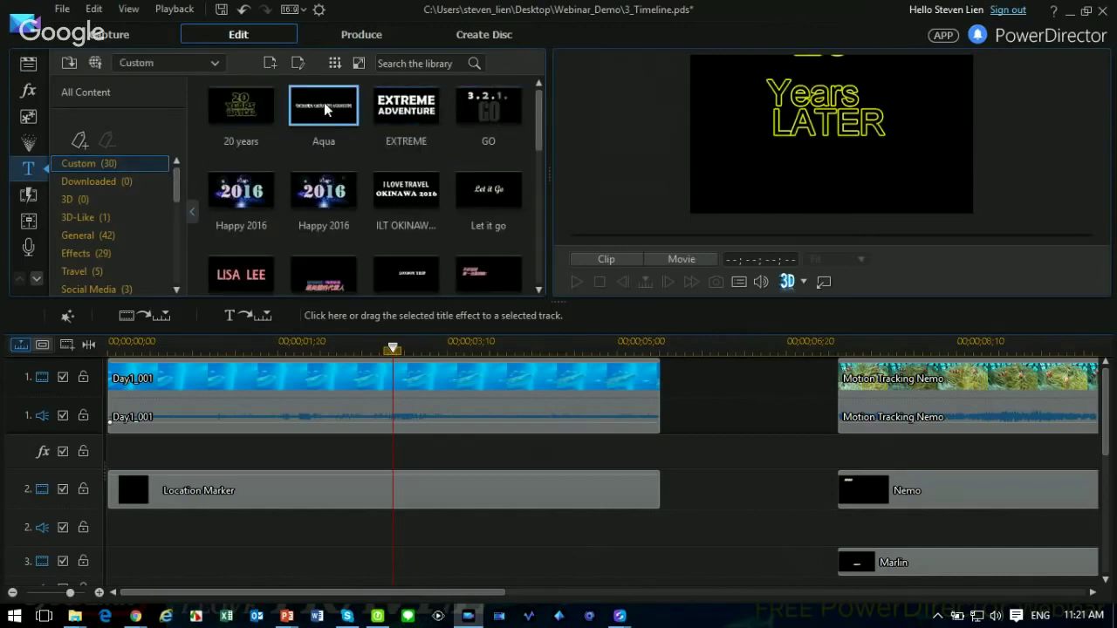
{"action": "left_click_drag", "start_coordinate": [318, 109], "coordinate": [98, 579]}
{"action": "mouse_move", "coordinate": [108, 556]}
{"action": "left_mouse_down"}
{"action": "mouse_move", "coordinate": [107, 578]}
{"action": "mouse_move", "coordinate": [109, 561]}
{"action": "left_mouse_up"}
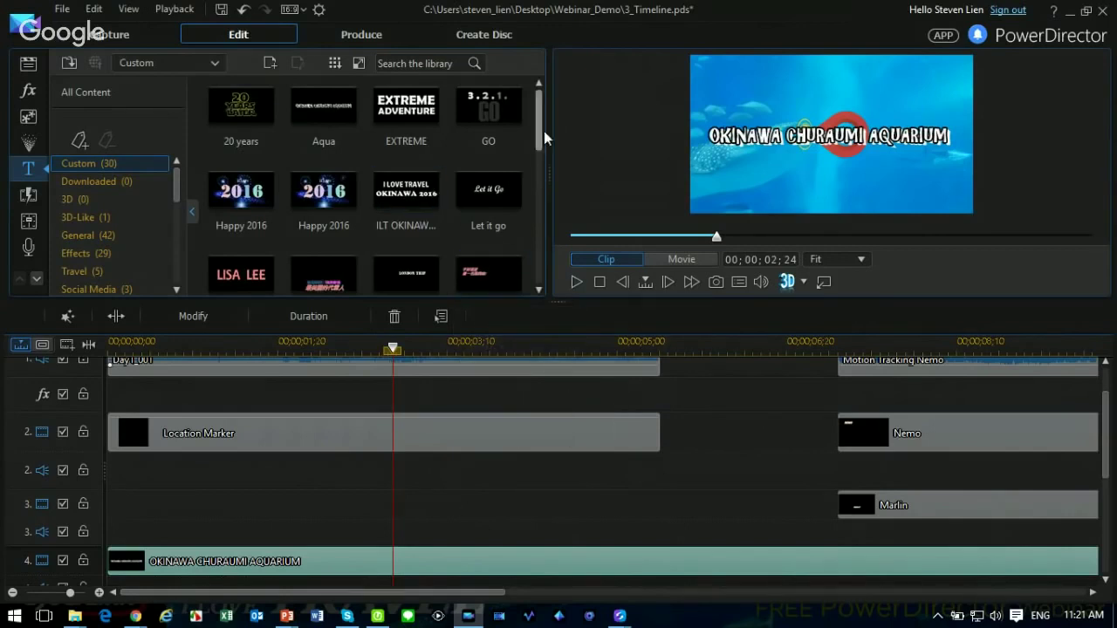
Step: Delete the OKINAWA CHURAUMI AQUARIUM title from video track 4
{"action": "scroll", "coordinate": [472, 552], "scroll_direction": "down", "scroll_amount": 1}
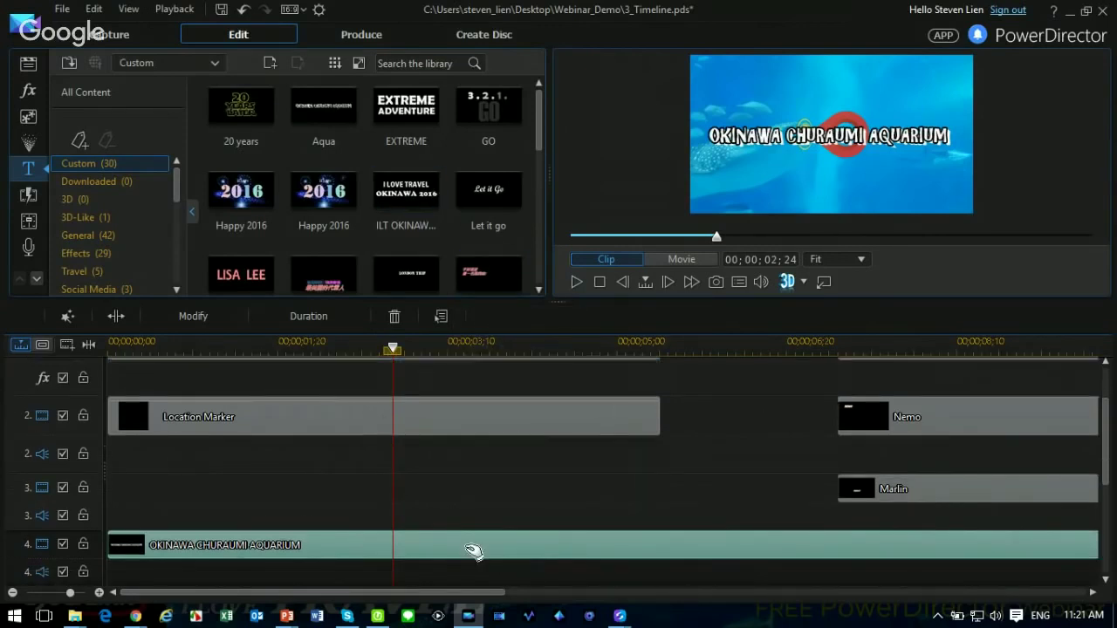
{"action": "key", "text": "Delete"}
{"action": "scroll", "coordinate": [412, 480], "scroll_direction": "up", "scroll_amount": 3}
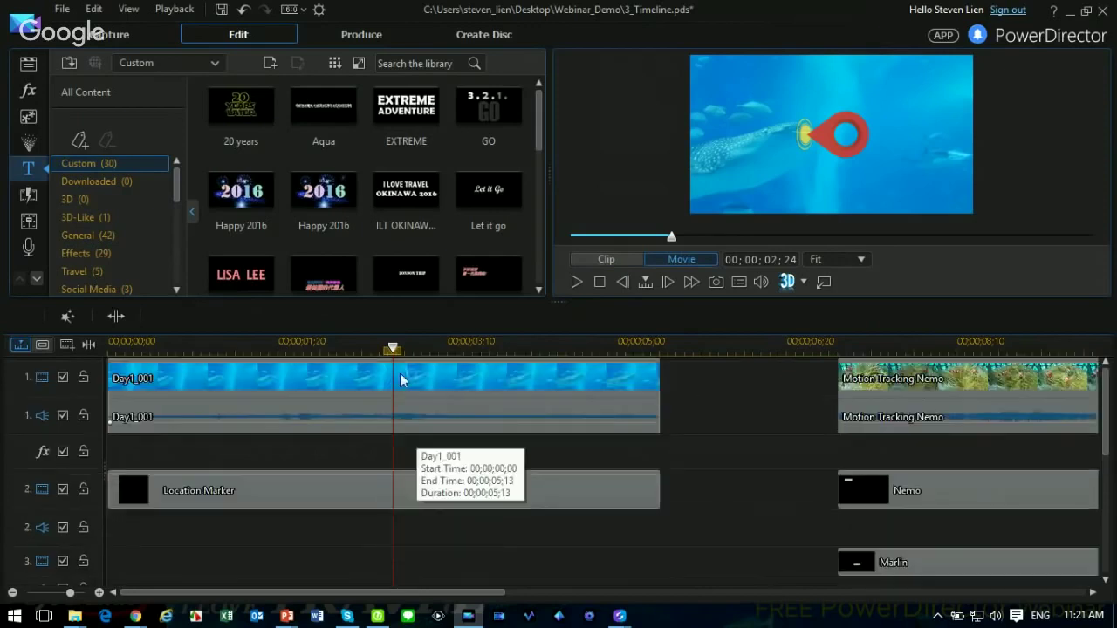
Step: Create a new 2D title and replace its default text with "OKINAWA TRIP"
{"action": "left_click", "coordinate": [277, 66]}
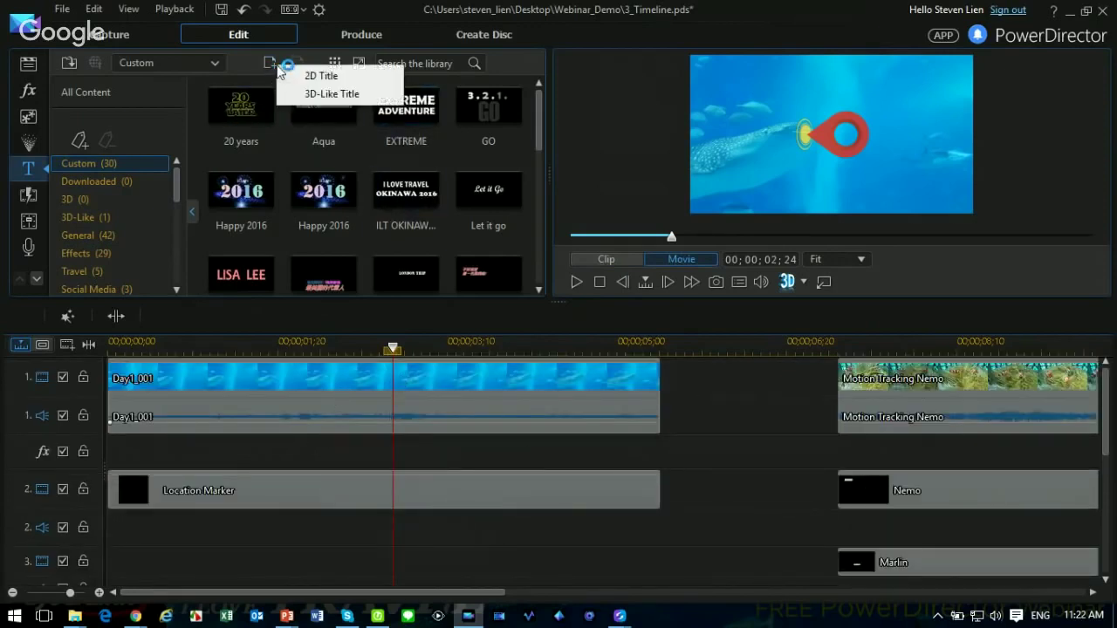
{"action": "left_click", "coordinate": [286, 80]}
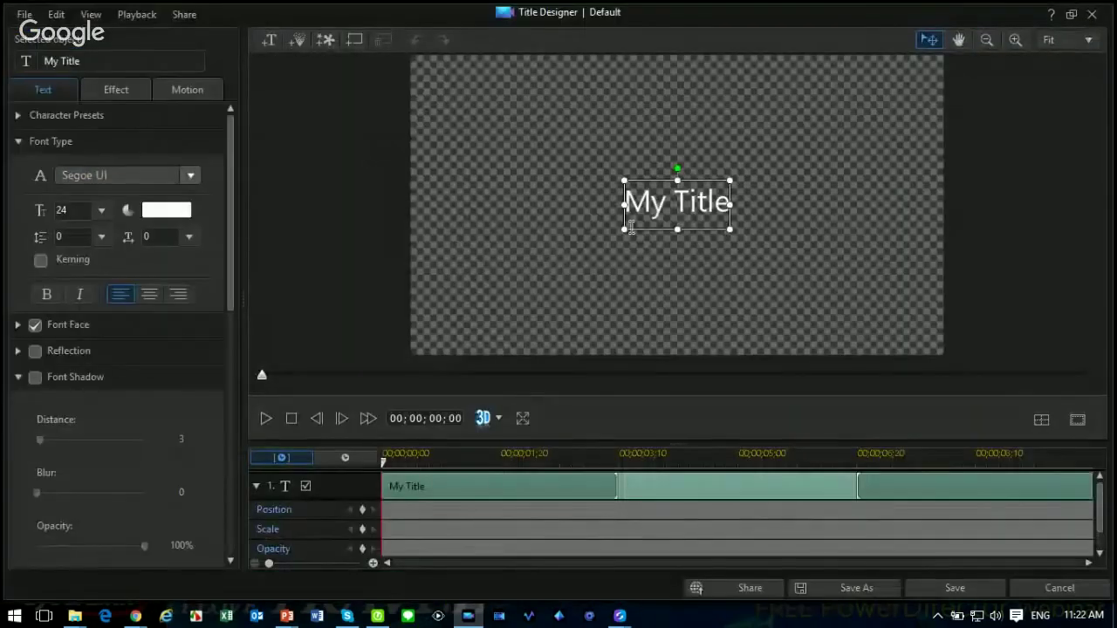
{"action": "double_click", "coordinate": [631, 228]}
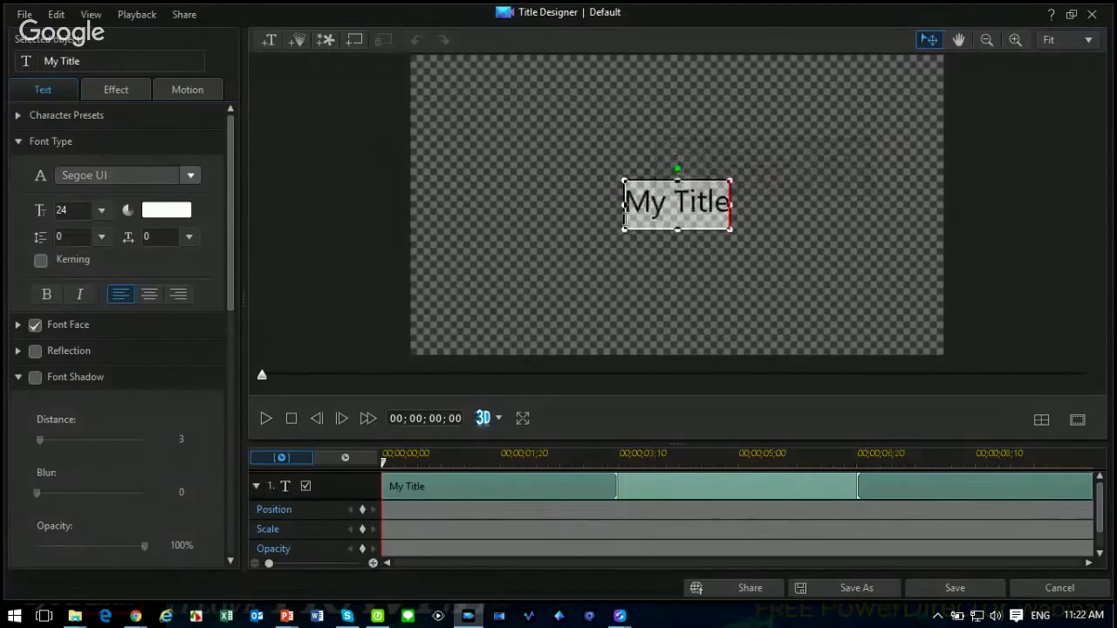
{"action": "type", "text": "OKI"}
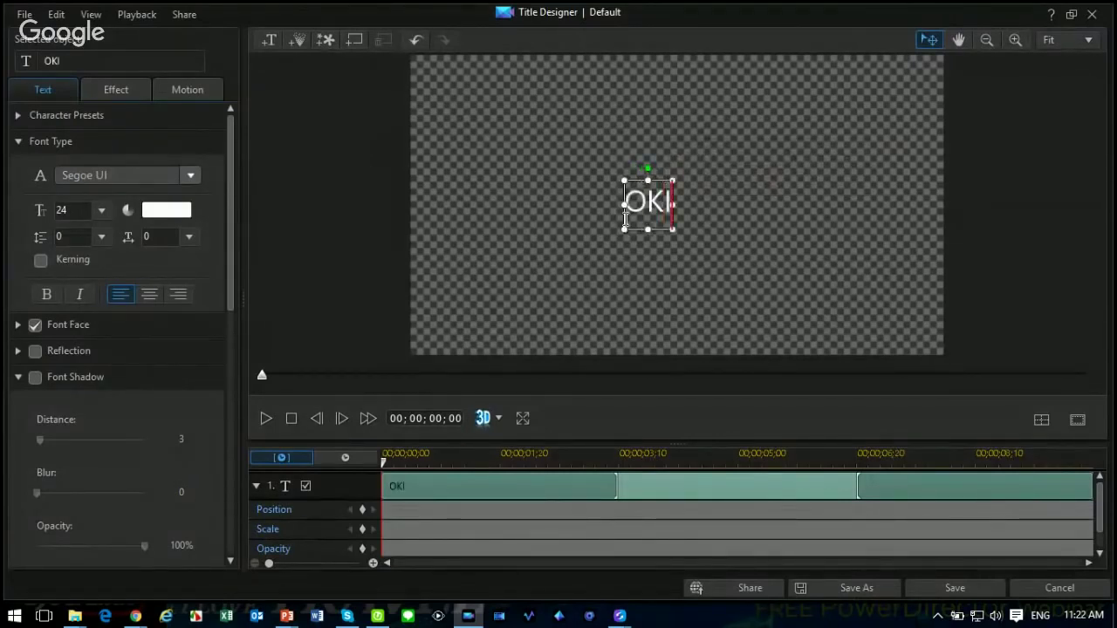
{"action": "type", "text": "NAWA T"}
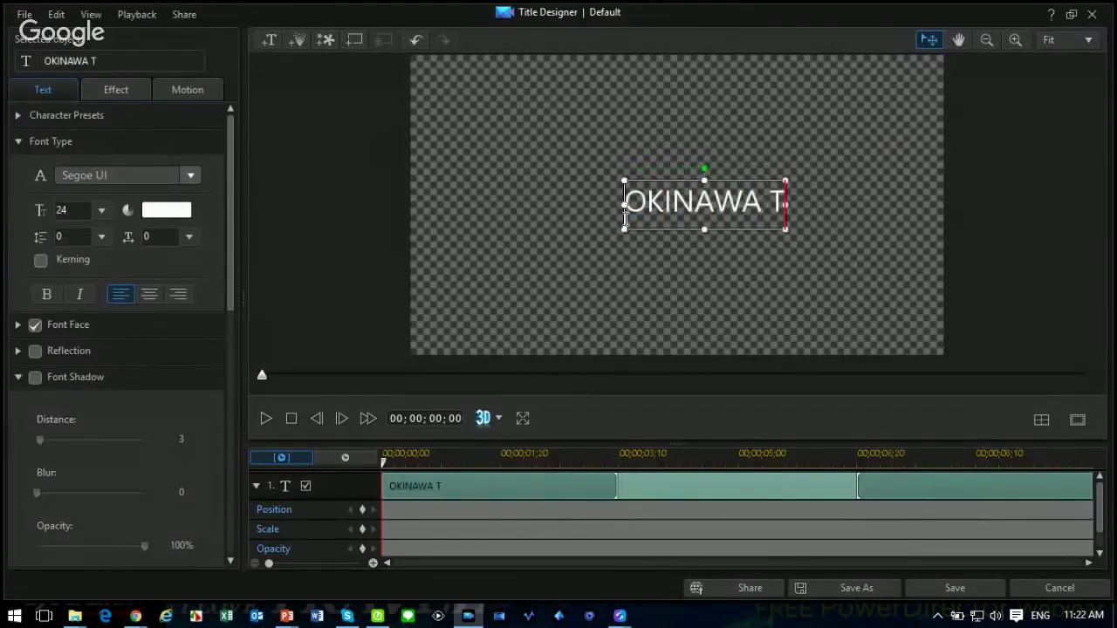
{"action": "type", "text": "RIP"}
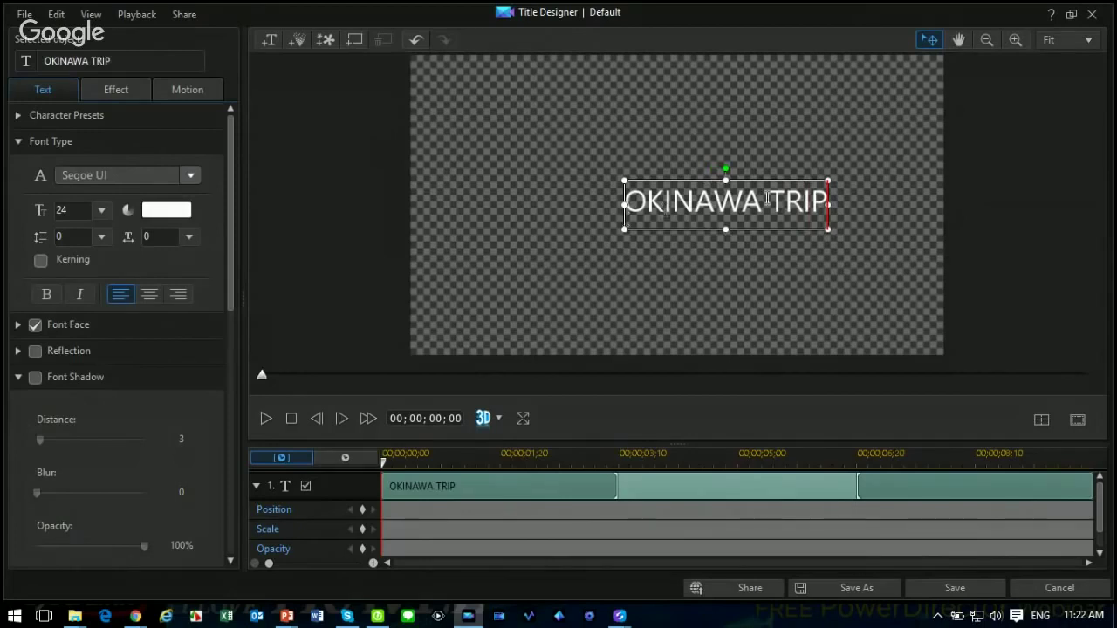
Step: Move the OKINAWA TRIP text towards the centre of the frame and enlarge it to about half the frame's width
{"action": "left_click_drag", "start_coordinate": [774, 178], "coordinate": [731, 178]}
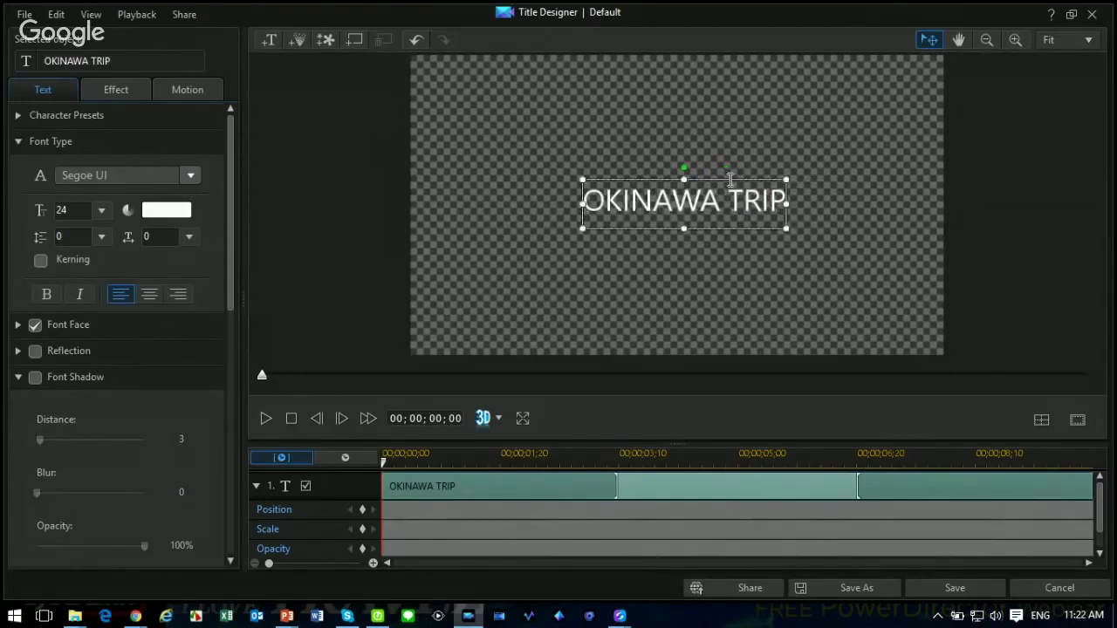
{"action": "left_click_drag", "start_coordinate": [580, 181], "coordinate": [534, 144]}
{"action": "left_click_drag", "start_coordinate": [788, 163], "coordinate": [824, 159]}
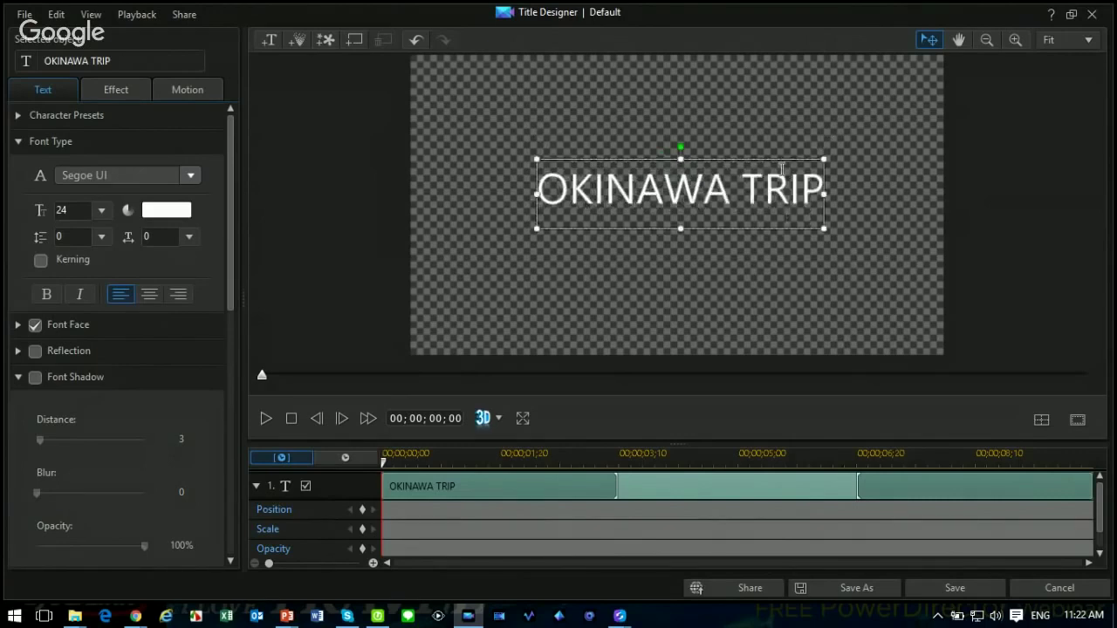
Step: Set the OKINAWA TRIP title's font to Snap ITC and re-centre the text in the frame
{"action": "left_click", "coordinate": [197, 179]}
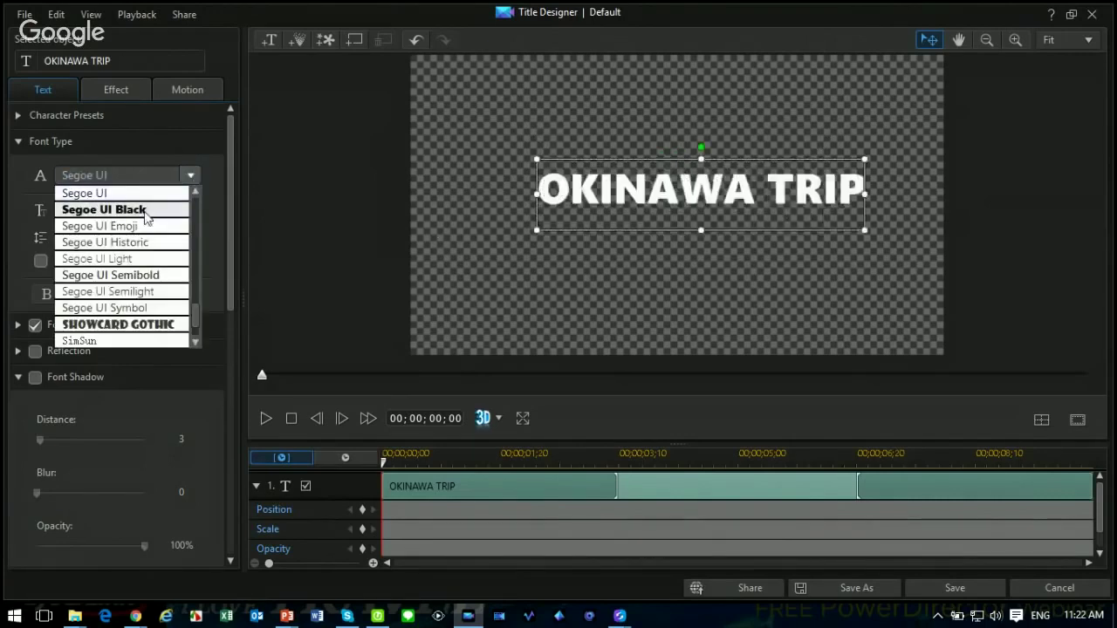
{"action": "scroll", "coordinate": [125, 341], "scroll_direction": "down", "scroll_amount": 4}
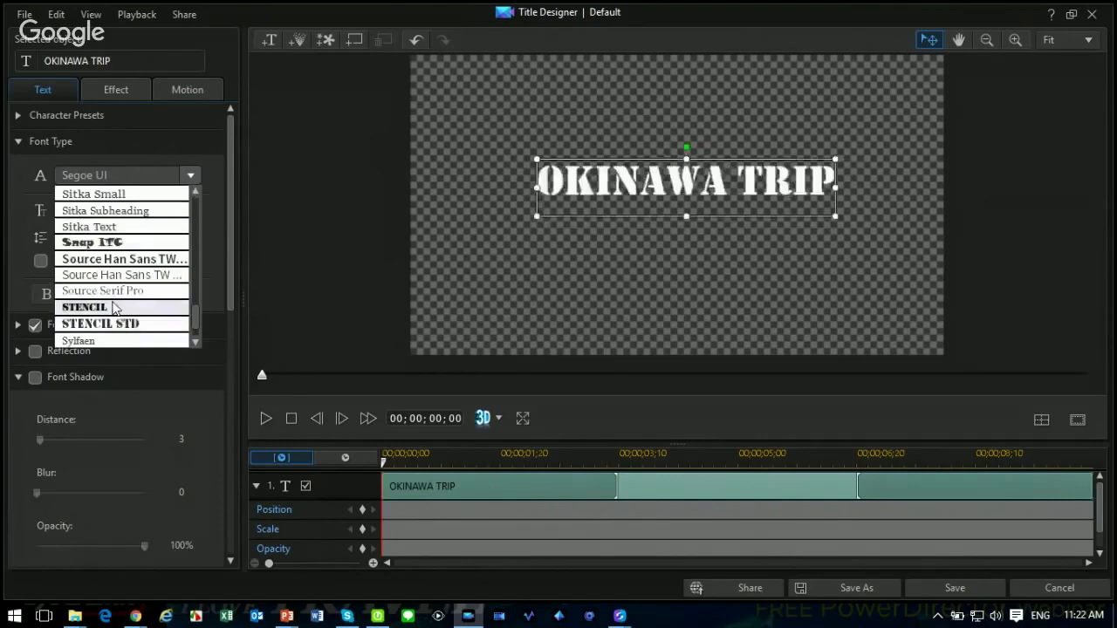
{"action": "left_click", "coordinate": [113, 244]}
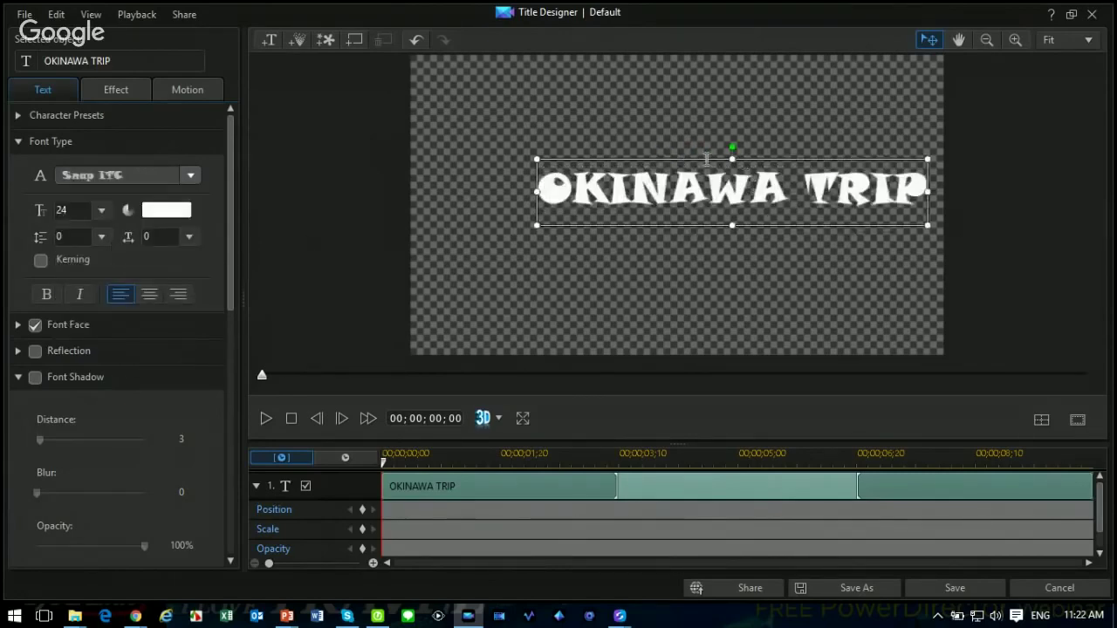
{"action": "left_click_drag", "start_coordinate": [705, 157], "coordinate": [667, 159]}
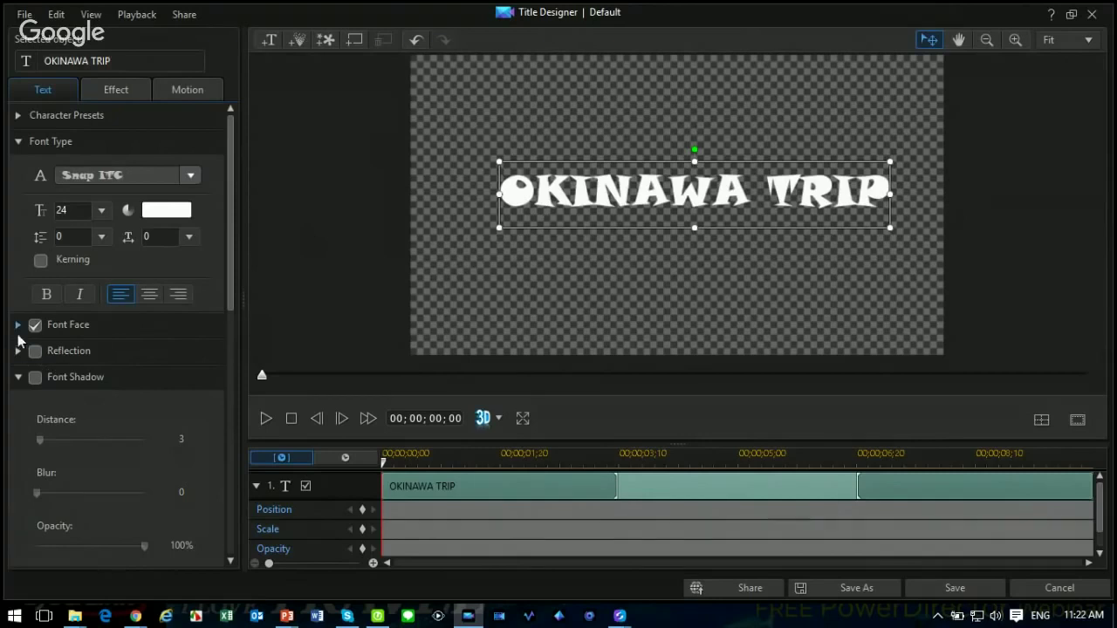
Step: Examine the default character presets and the Font Shadow and Font Face settings for the OKINAWA TRIP title
{"action": "left_click", "coordinate": [18, 116]}
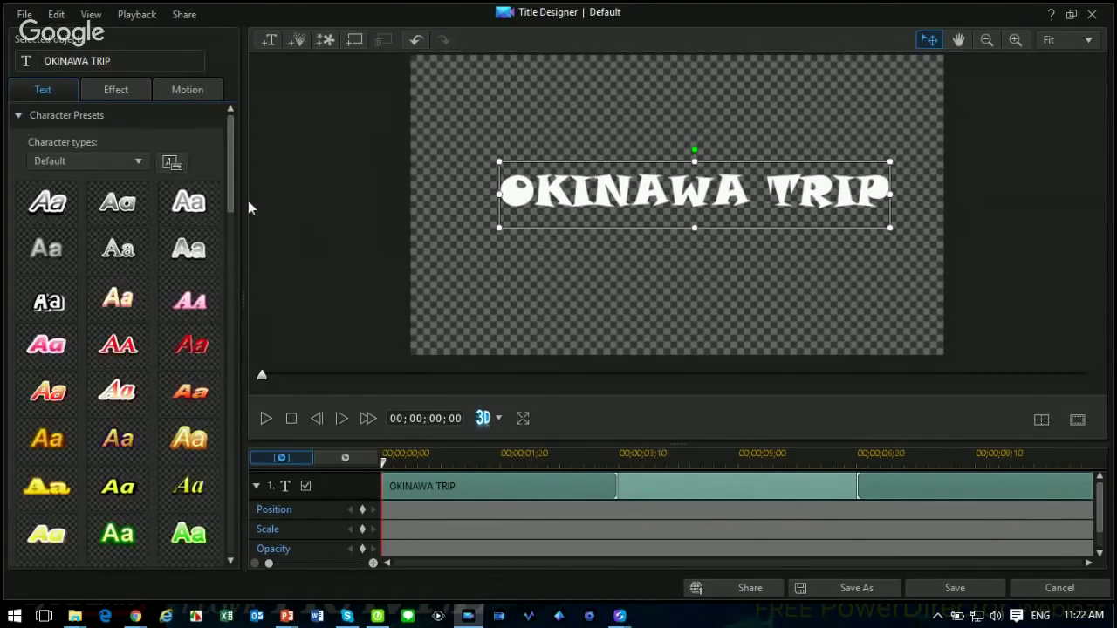
{"action": "scroll", "coordinate": [118, 188], "scroll_direction": "down", "scroll_amount": 5}
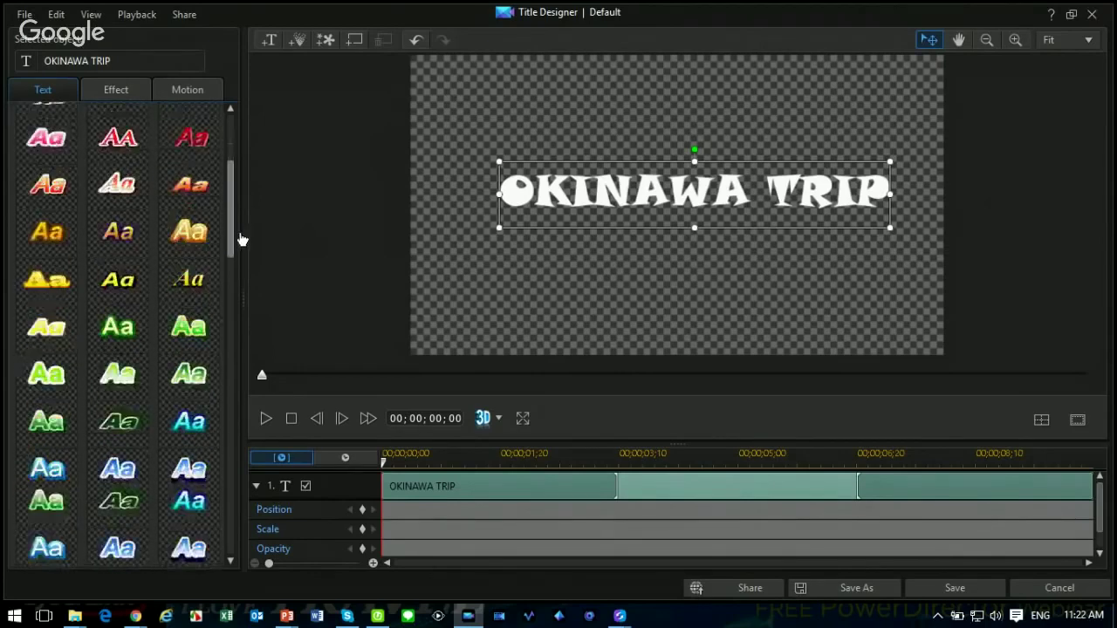
{"action": "scroll", "coordinate": [118, 189], "scroll_direction": "up", "scroll_amount": 5}
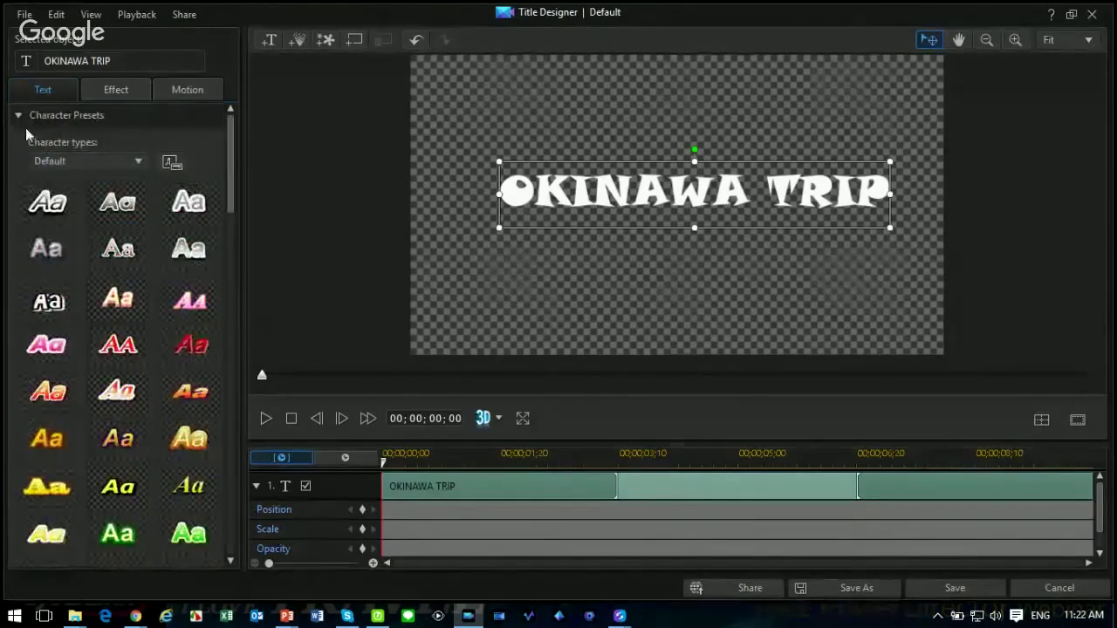
{"action": "left_click", "coordinate": [21, 122]}
{"action": "scroll", "coordinate": [145, 441], "scroll_direction": "down", "scroll_amount": 4}
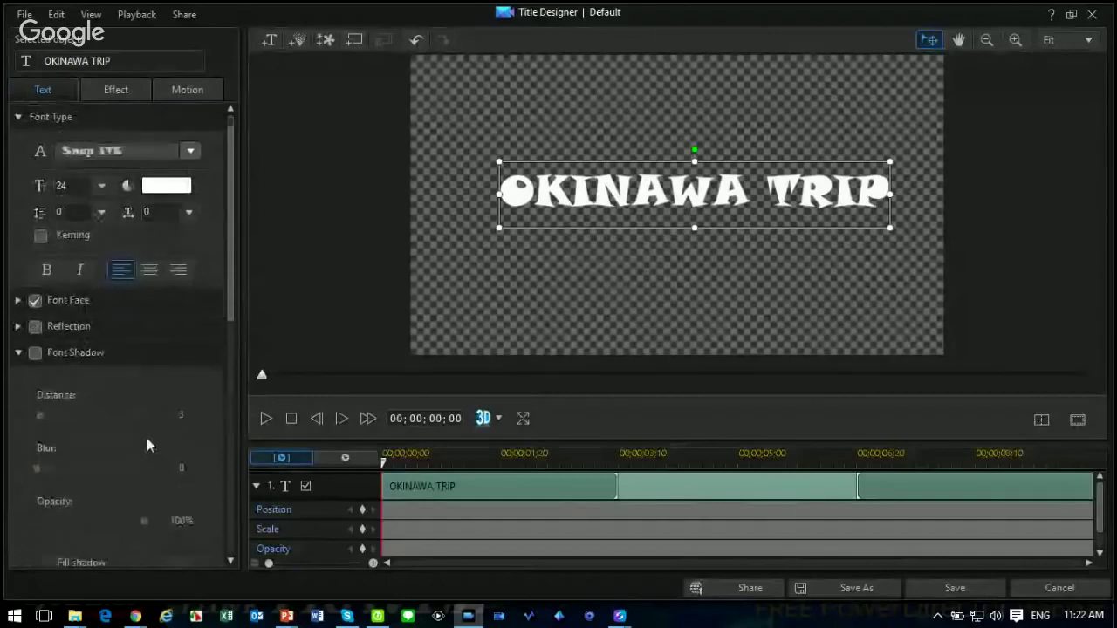
{"action": "scroll", "coordinate": [154, 415], "scroll_direction": "down", "scroll_amount": 1}
{"action": "scroll", "coordinate": [154, 411], "scroll_direction": "up", "scroll_amount": 1}
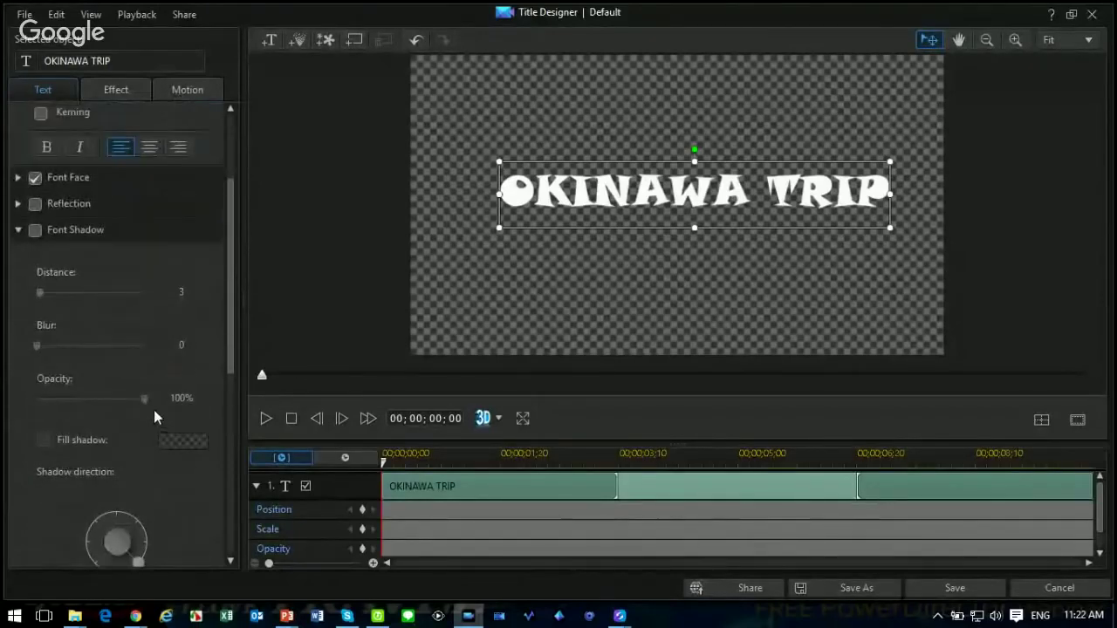
{"action": "left_click", "coordinate": [18, 178]}
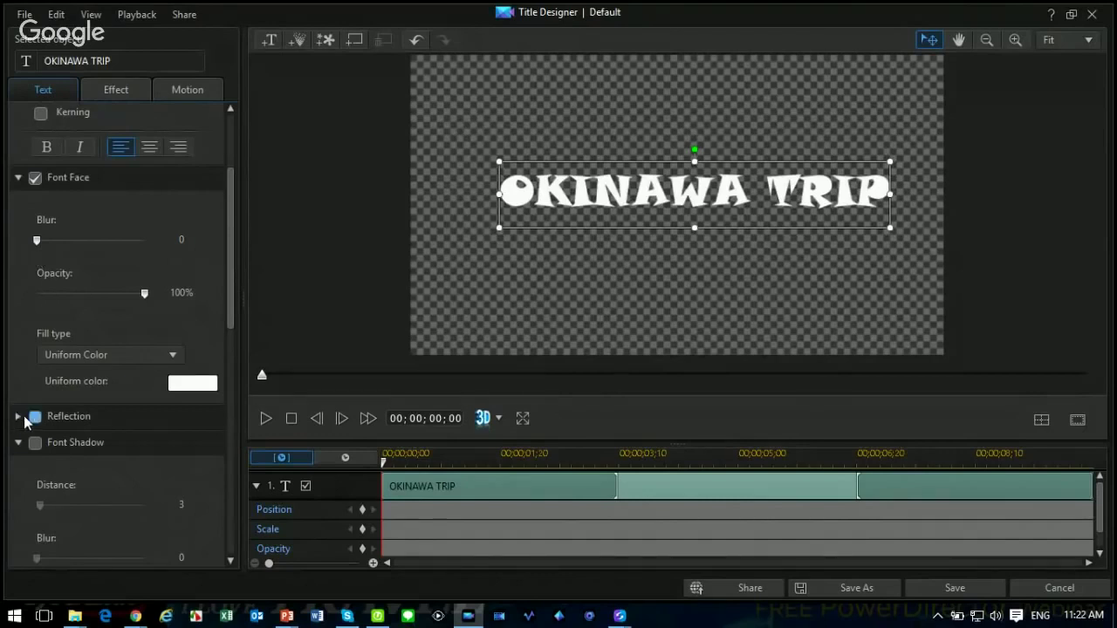
Step: Fill the OKINAWA TRIP text with a 2 Color Gradient from red to orange, with the gradient direction pointing straight down
{"action": "left_click", "coordinate": [140, 356]}
{"action": "left_click", "coordinate": [119, 390]}
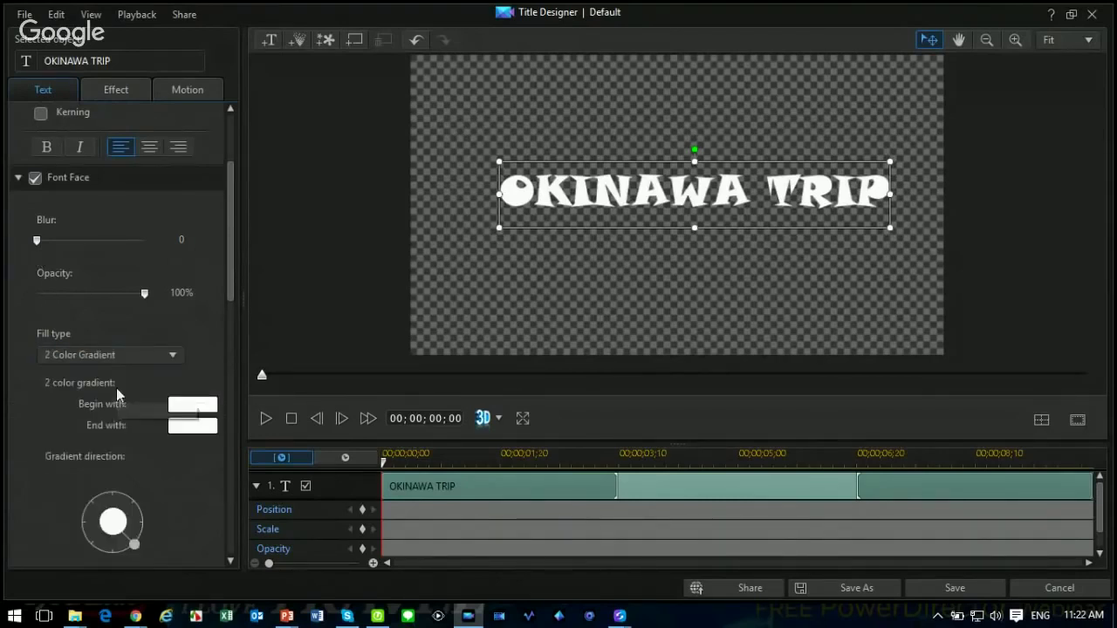
{"action": "left_click", "coordinate": [191, 405]}
{"action": "left_click", "coordinate": [391, 234]}
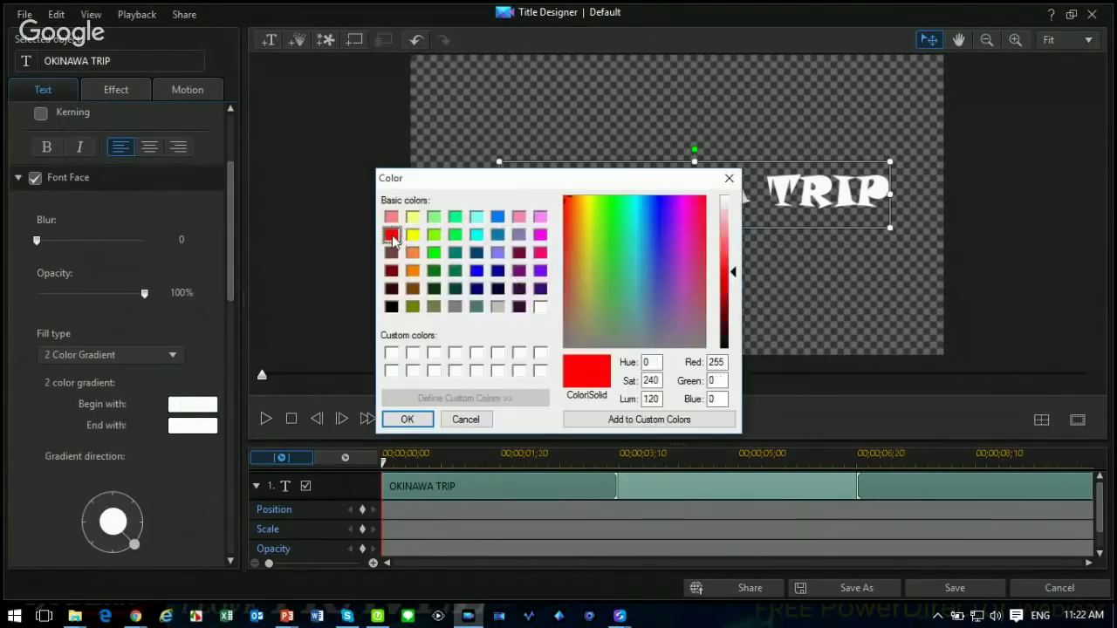
{"action": "left_click", "coordinate": [407, 419]}
{"action": "left_click", "coordinate": [194, 426]}
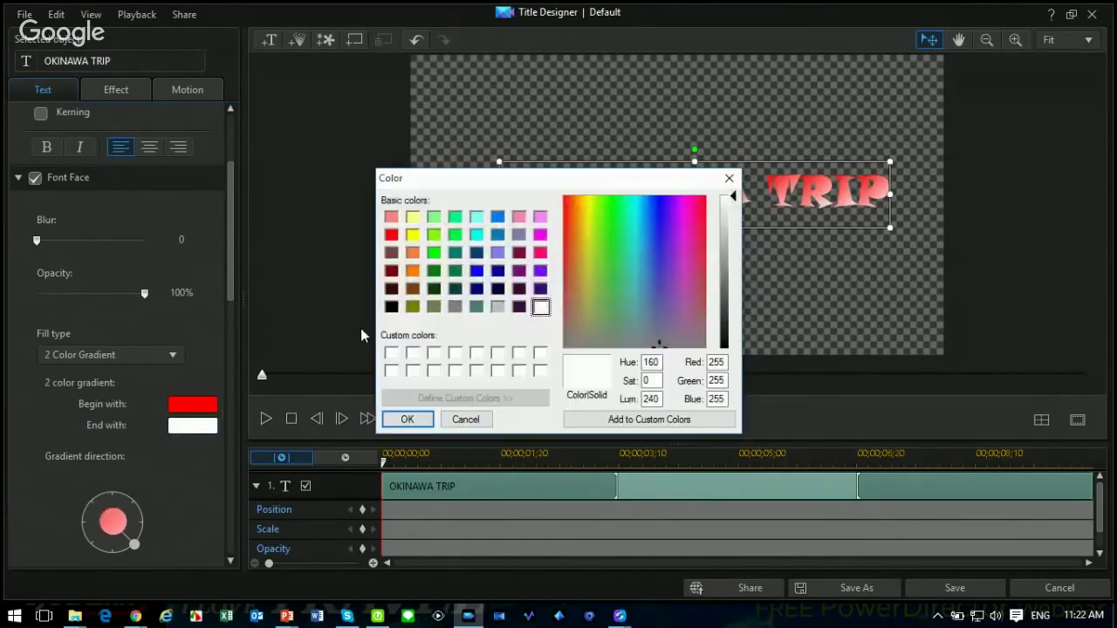
{"action": "left_click", "coordinate": [413, 272]}
{"action": "left_click", "coordinate": [407, 419]}
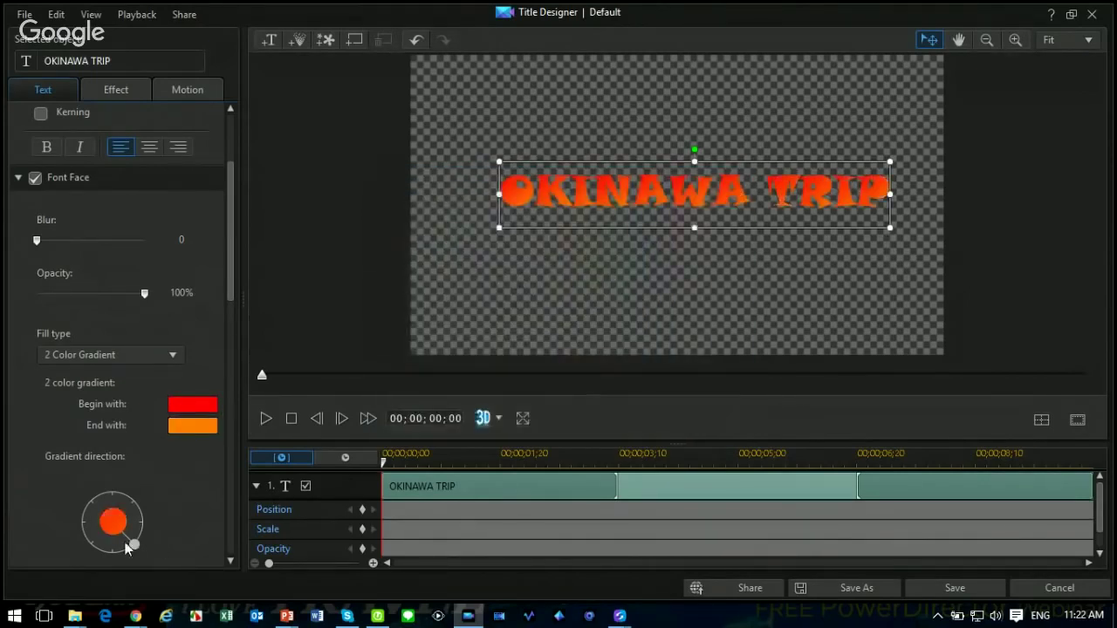
{"action": "left_click_drag", "start_coordinate": [135, 548], "coordinate": [114, 556]}
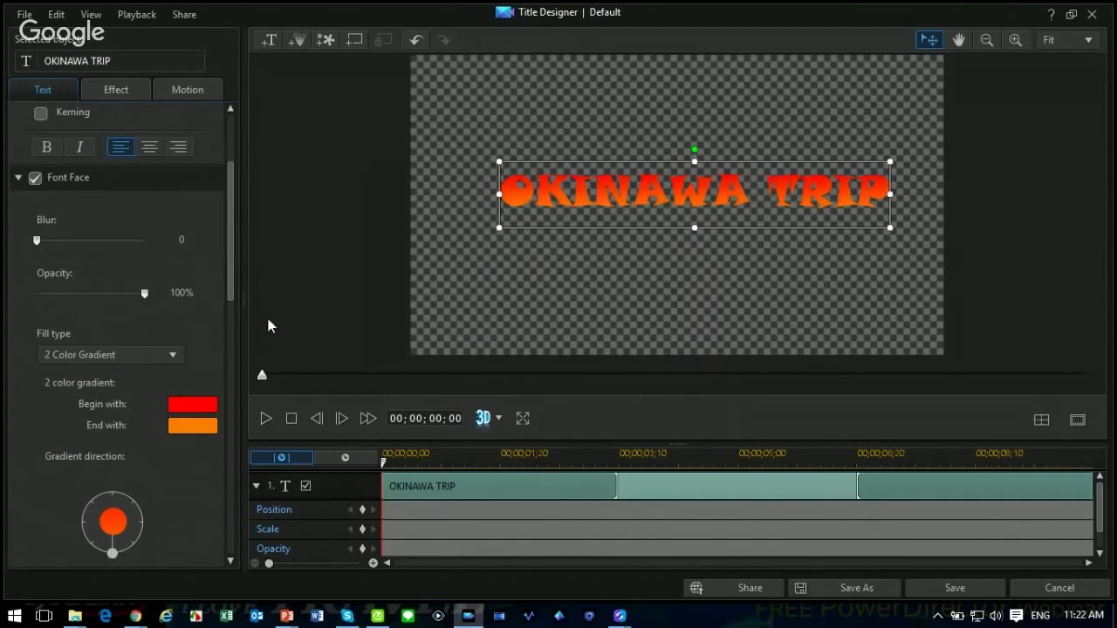
Step: Turn on the reflection for the OKINAWA TRIP text with a distance of 0
{"action": "left_click_drag", "start_coordinate": [230, 265], "coordinate": [218, 385]}
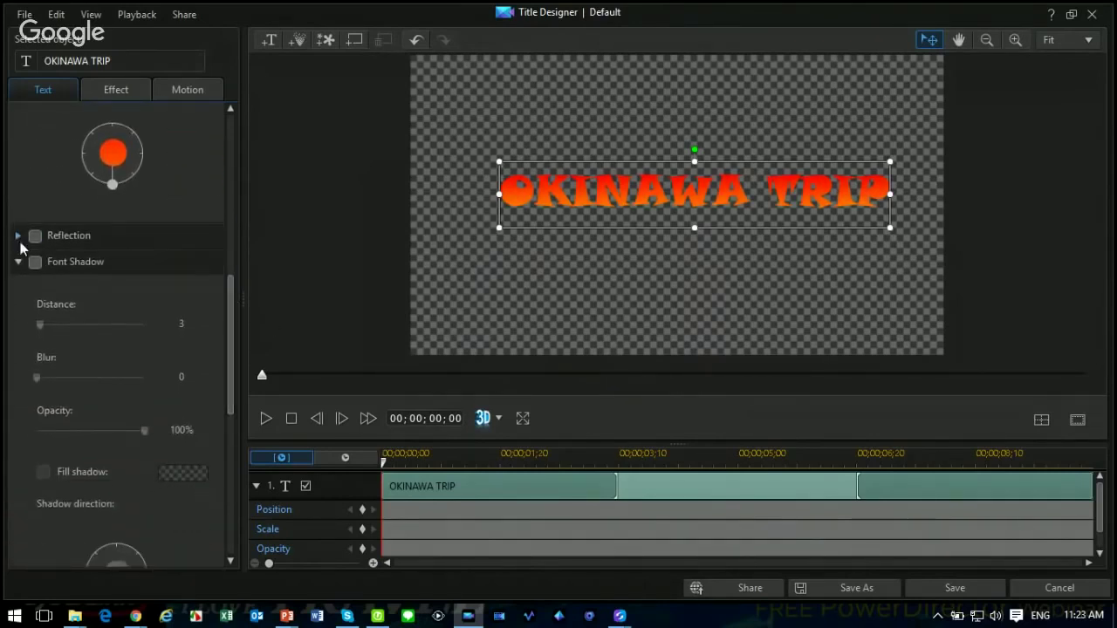
{"action": "scroll", "coordinate": [158, 261], "scroll_direction": "up", "scroll_amount": 5}
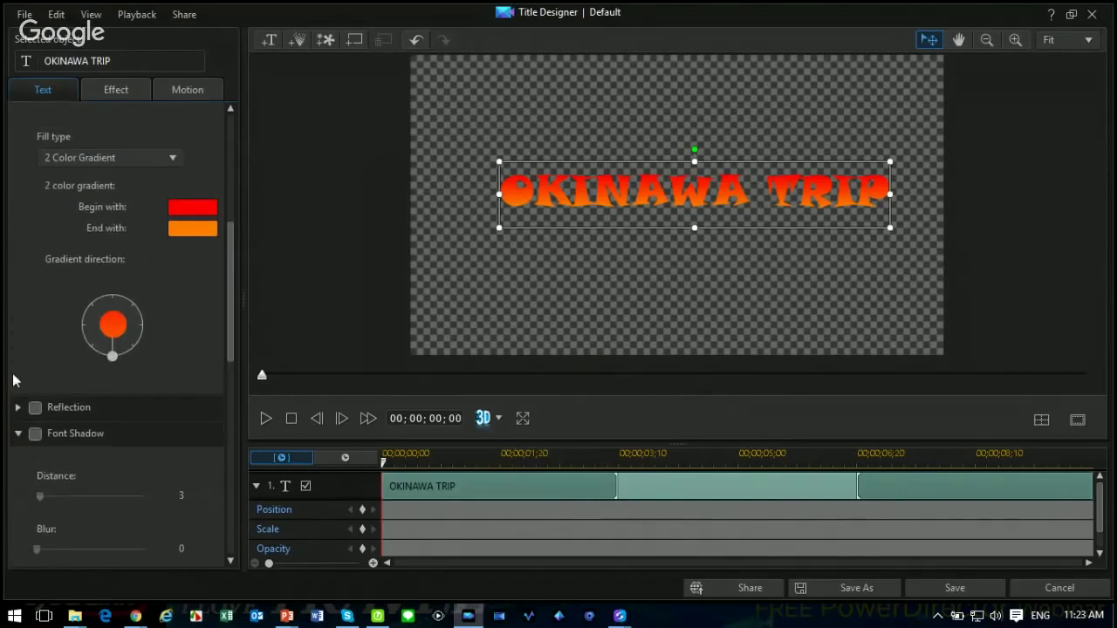
{"action": "left_click", "coordinate": [18, 408]}
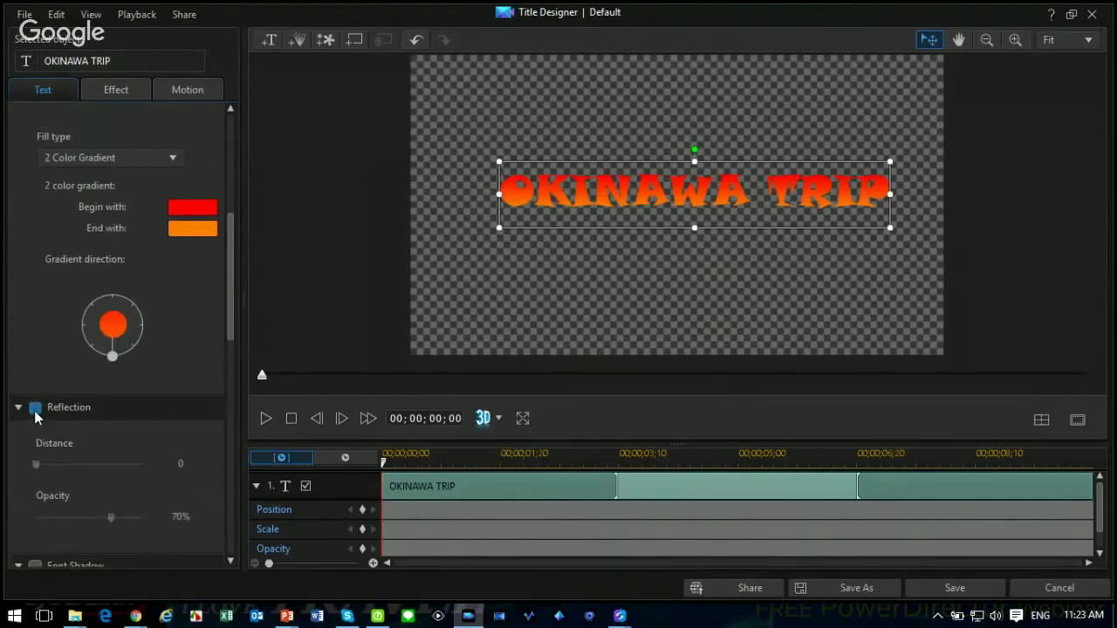
{"action": "left_click", "coordinate": [35, 408]}
{"action": "mouse_move", "coordinate": [37, 469]}
{"action": "left_mouse_down"}
{"action": "mouse_move", "coordinate": [75, 466]}
{"action": "mouse_move", "coordinate": [27, 480]}
{"action": "left_mouse_up"}
Step: Turn on the font shadow and add a uniform white border of size 7 to the OKINAWA TRIP text
{"action": "scroll", "coordinate": [227, 361], "scroll_direction": "down", "scroll_amount": 6}
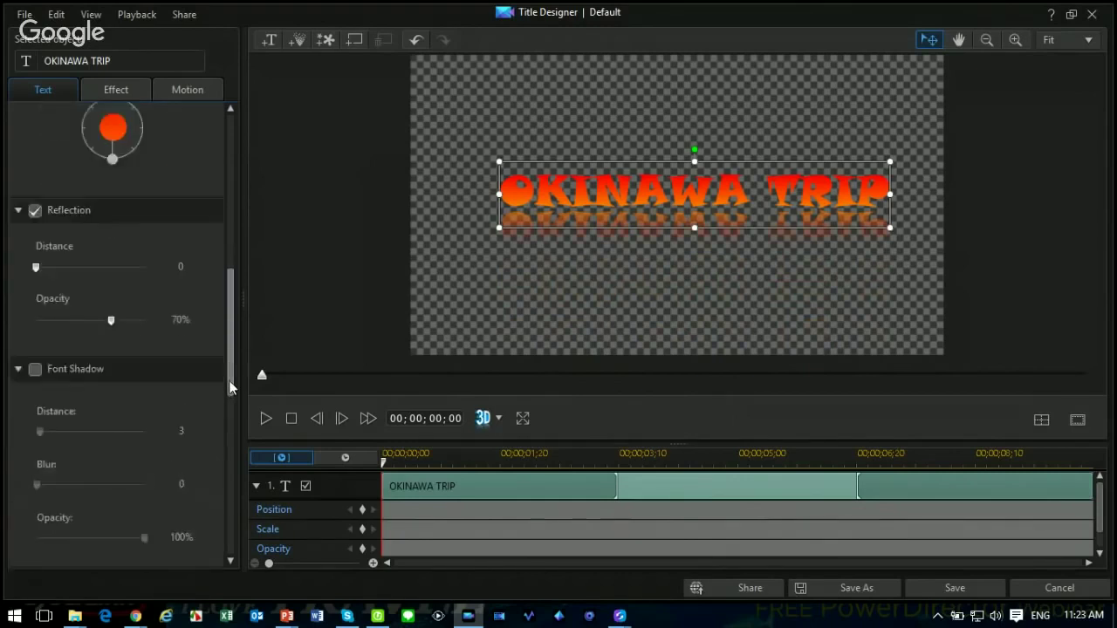
{"action": "left_click", "coordinate": [35, 339]}
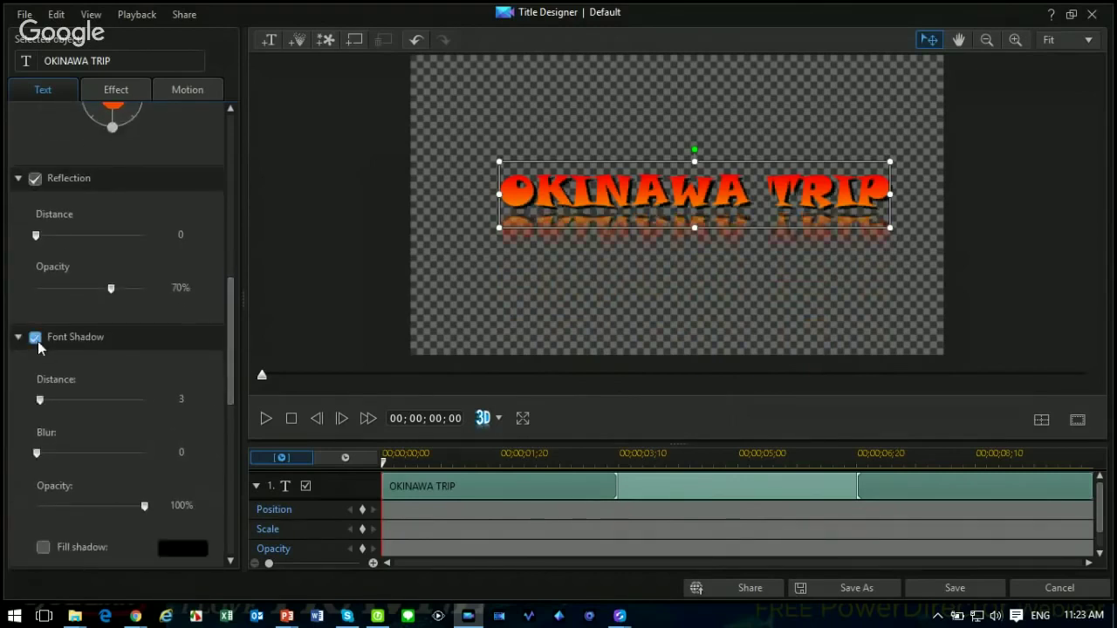
{"action": "left_click_drag", "start_coordinate": [233, 389], "coordinate": [230, 522]}
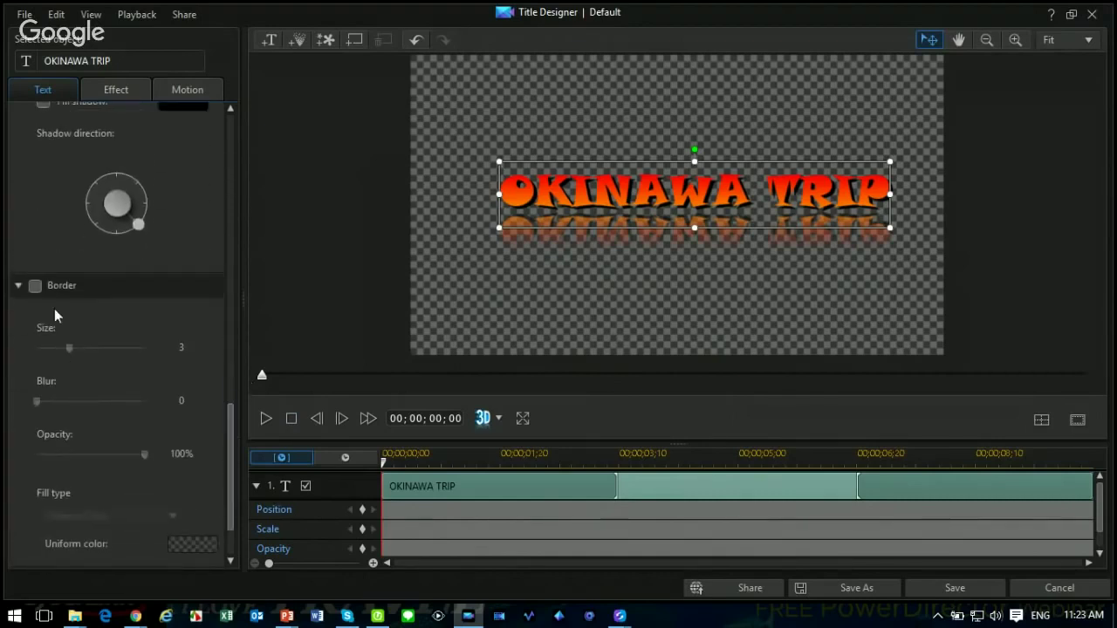
{"action": "left_click", "coordinate": [35, 287]}
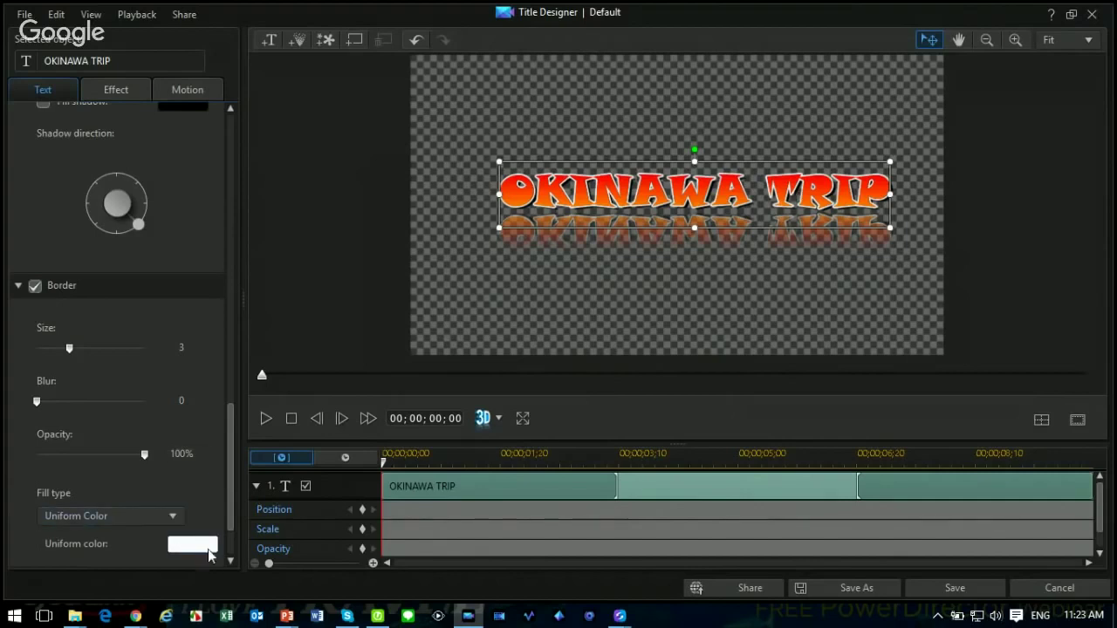
{"action": "left_click_drag", "start_coordinate": [70, 349], "coordinate": [111, 367]}
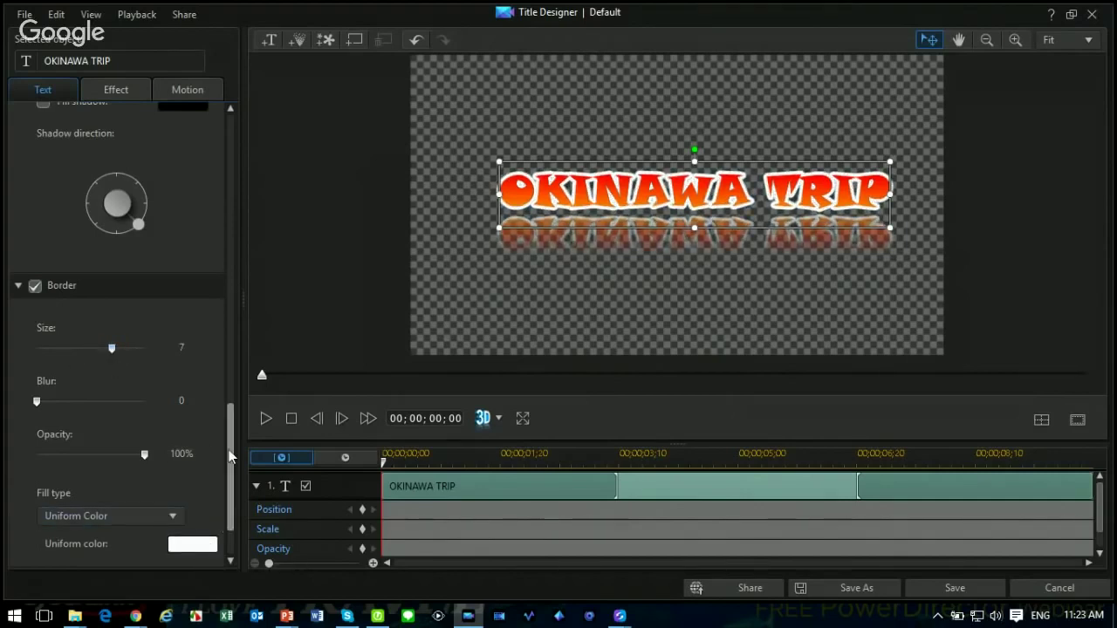
{"action": "scroll", "coordinate": [233, 503], "scroll_direction": "down", "scroll_amount": 3}
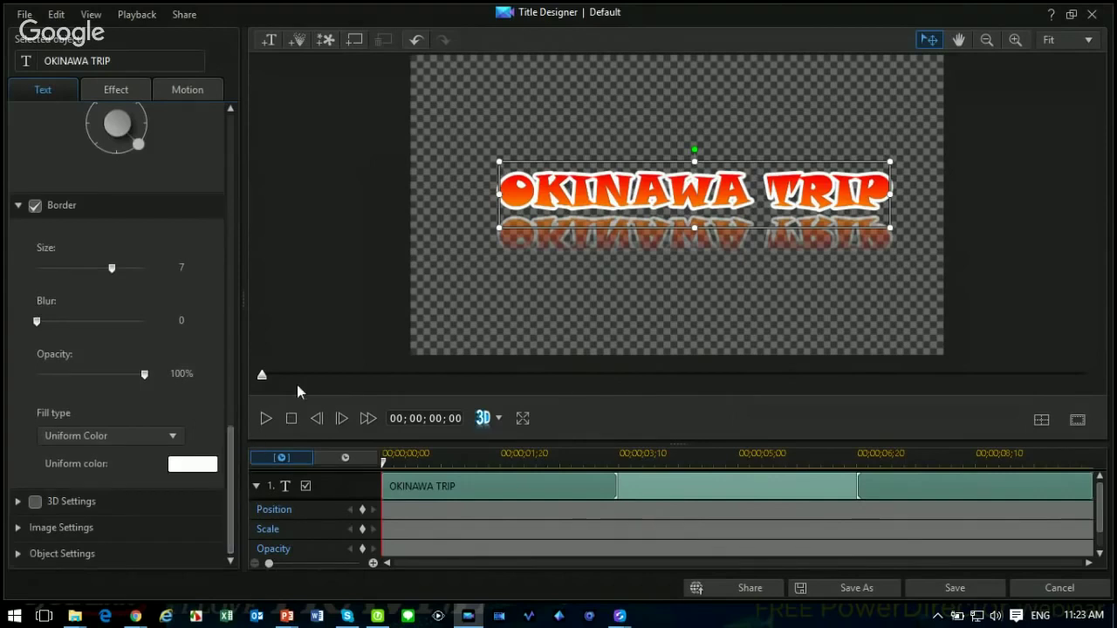
{"action": "left_click_drag", "start_coordinate": [649, 158], "coordinate": [632, 168]}
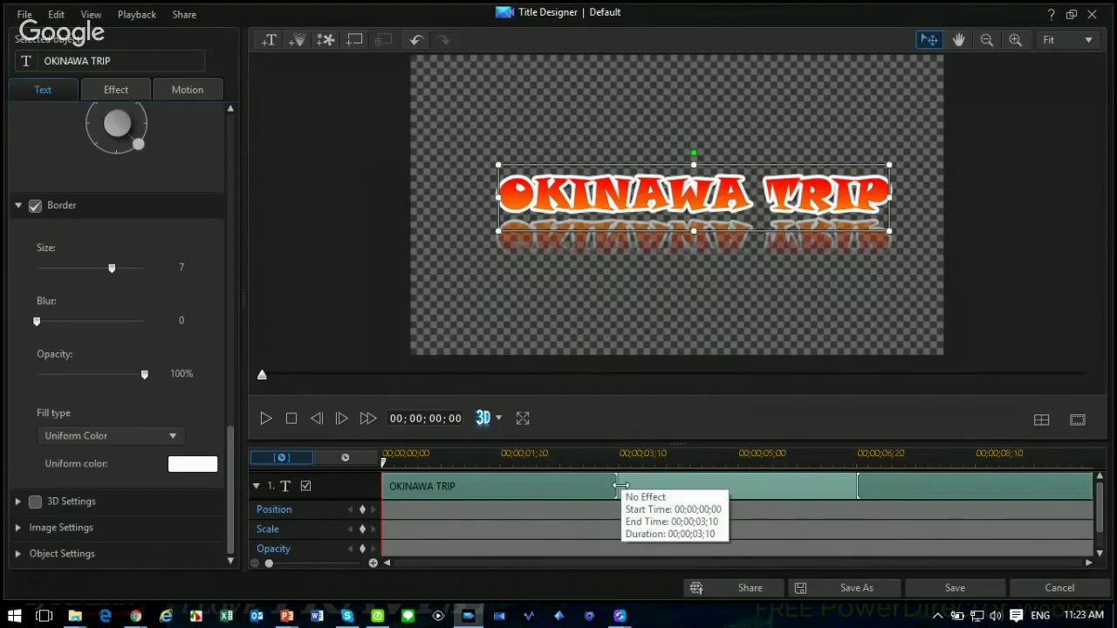
Step: Apply the Amplify Horizontal starting effect to the title and make it end at about 00;00;02;09
{"action": "left_click", "coordinate": [124, 96]}
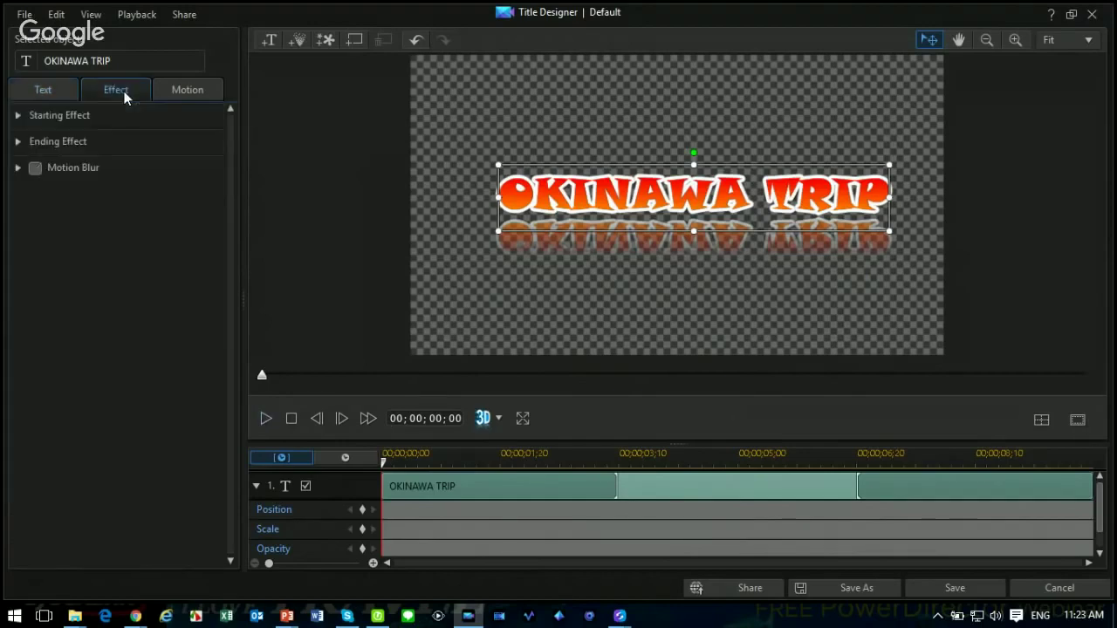
{"action": "left_click", "coordinate": [17, 116]}
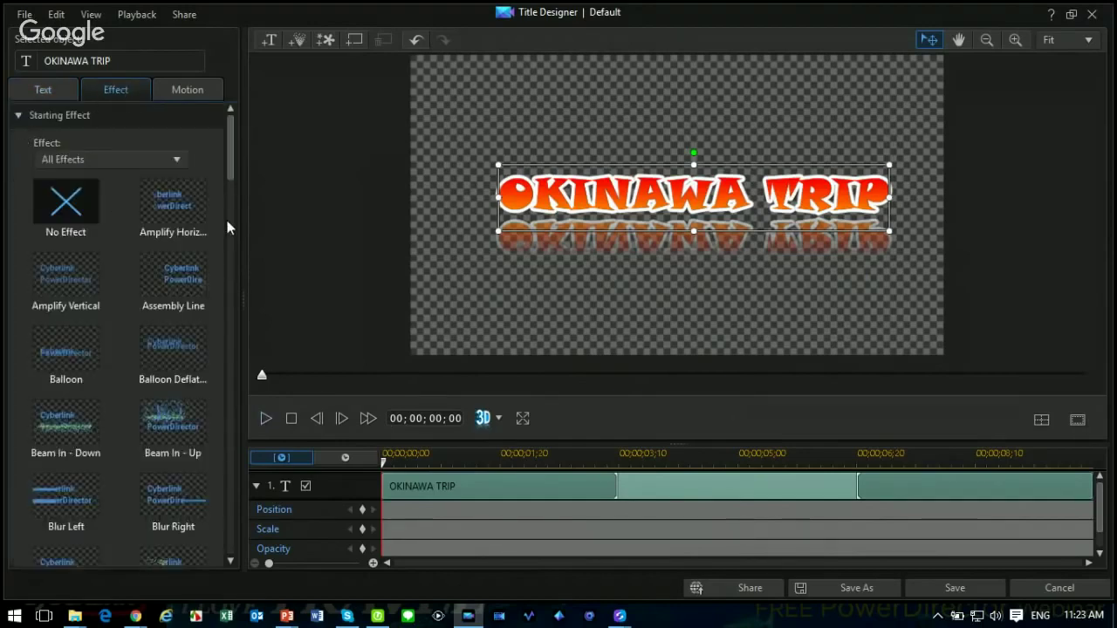
{"action": "left_click", "coordinate": [190, 211]}
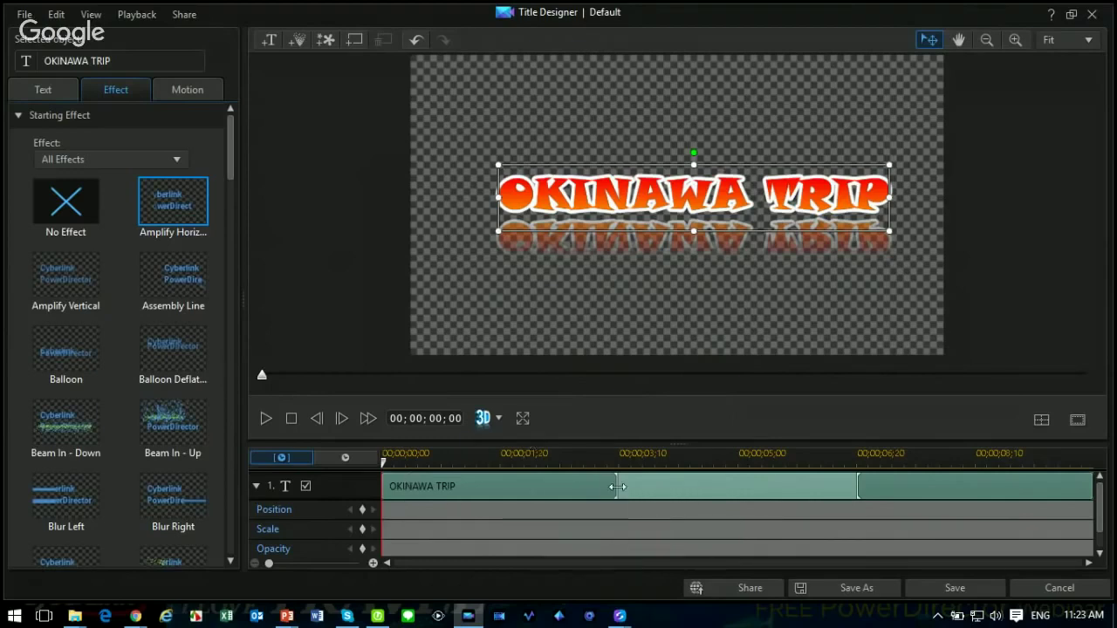
{"action": "left_click_drag", "start_coordinate": [615, 494], "coordinate": [757, 495]}
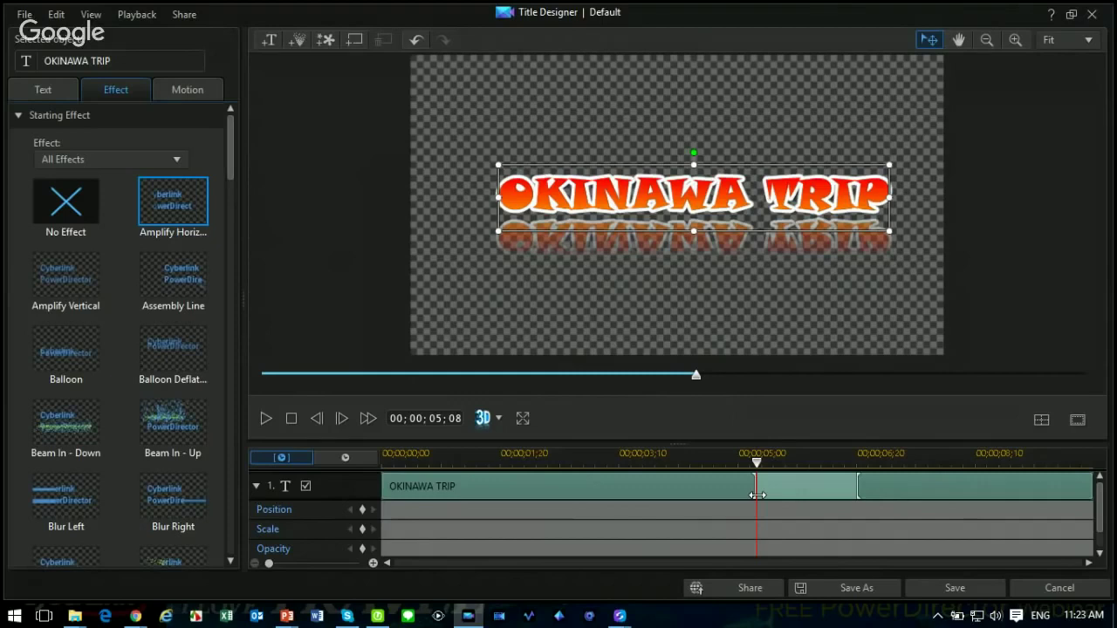
{"action": "left_click_drag", "start_coordinate": [757, 495], "coordinate": [544, 482]}
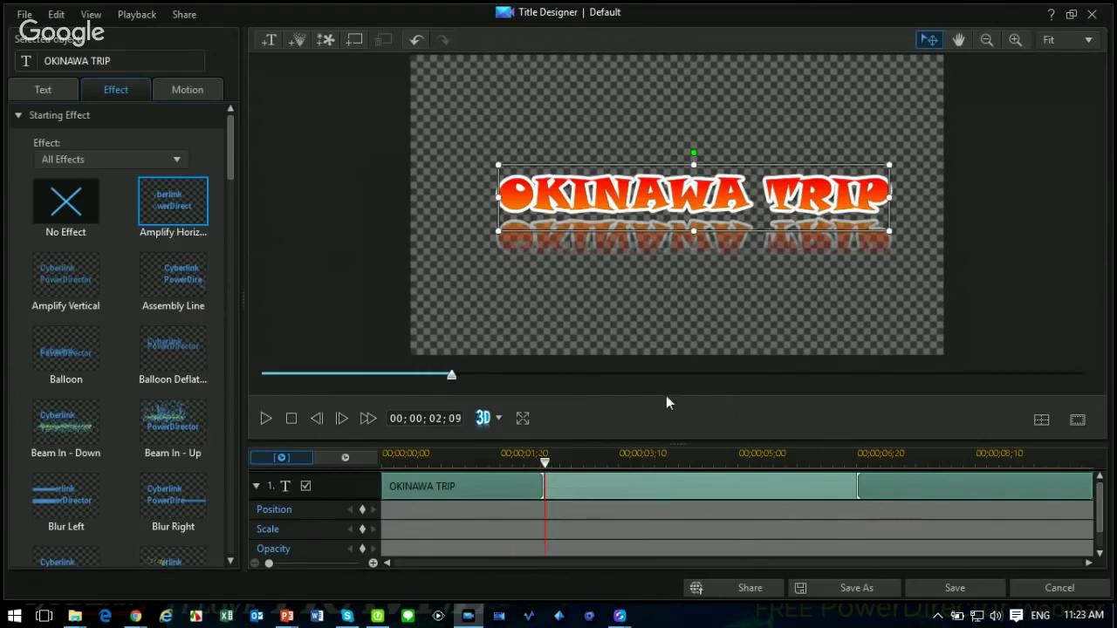
Step: Apply the Beam Out - Down ending effect to the title and make it start at about 00;00;06;26
{"action": "left_click", "coordinate": [18, 117]}
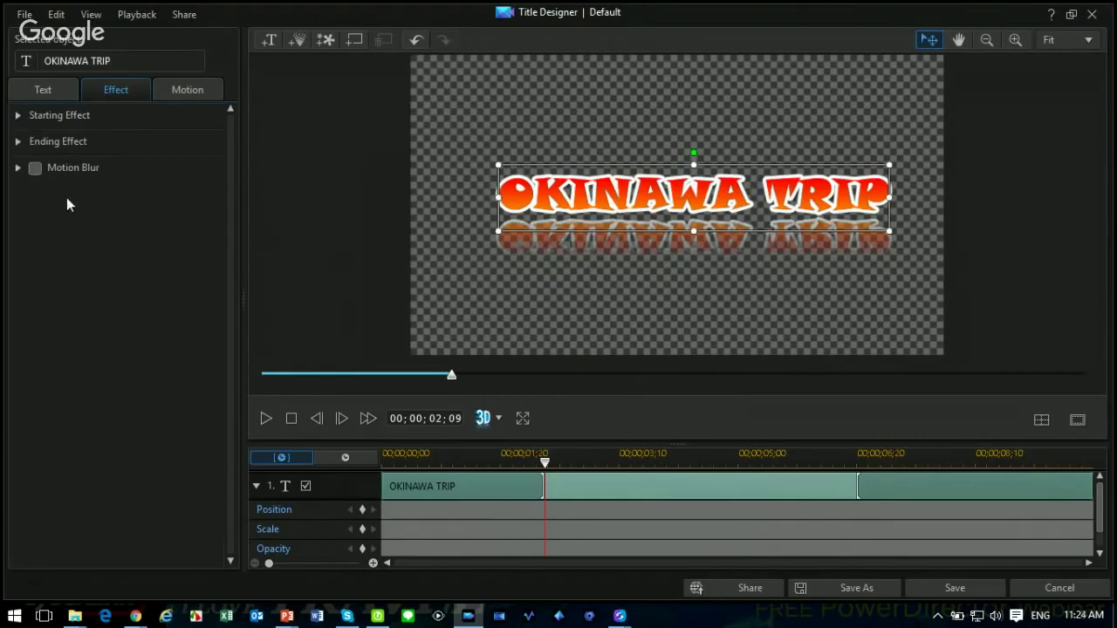
{"action": "left_click", "coordinate": [17, 141]}
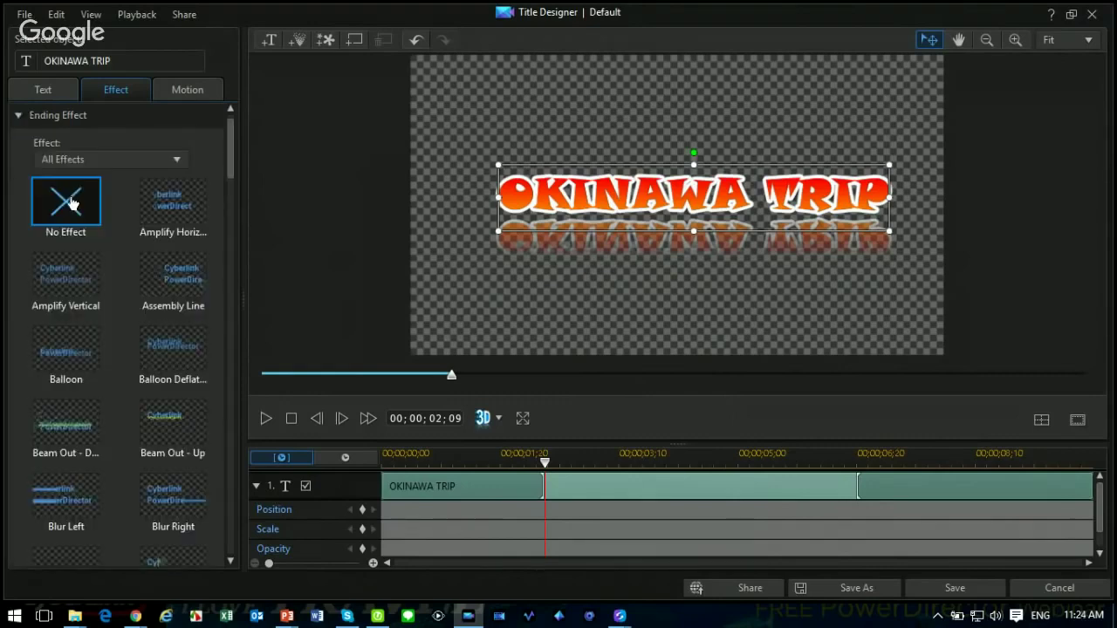
{"action": "left_click", "coordinate": [84, 430]}
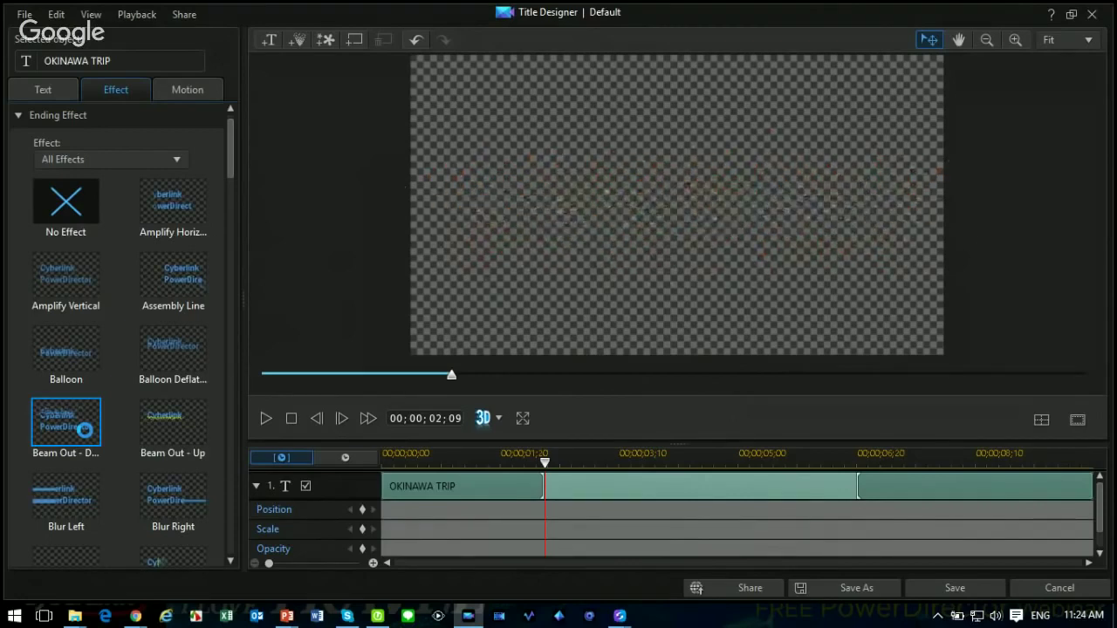
{"action": "mouse_move", "coordinate": [859, 490]}
{"action": "left_mouse_down"}
{"action": "mouse_move", "coordinate": [964, 495]}
{"action": "mouse_move", "coordinate": [869, 486]}
{"action": "left_mouse_up"}
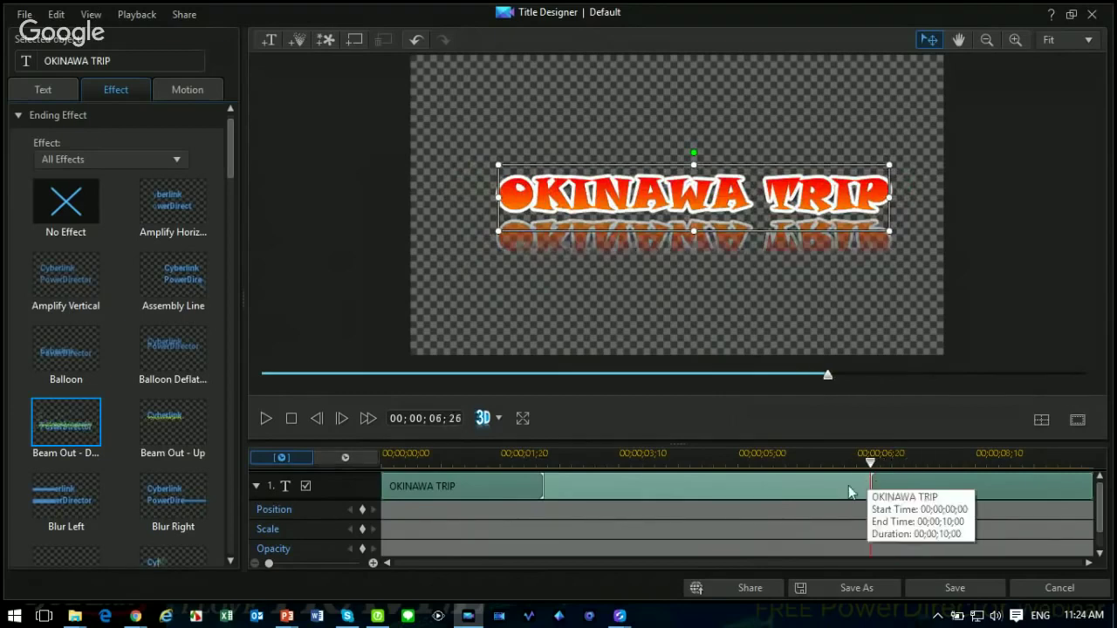
Step: Save the finished title as a custom template named OKINAWA TRIP
{"action": "left_click", "coordinate": [964, 590]}
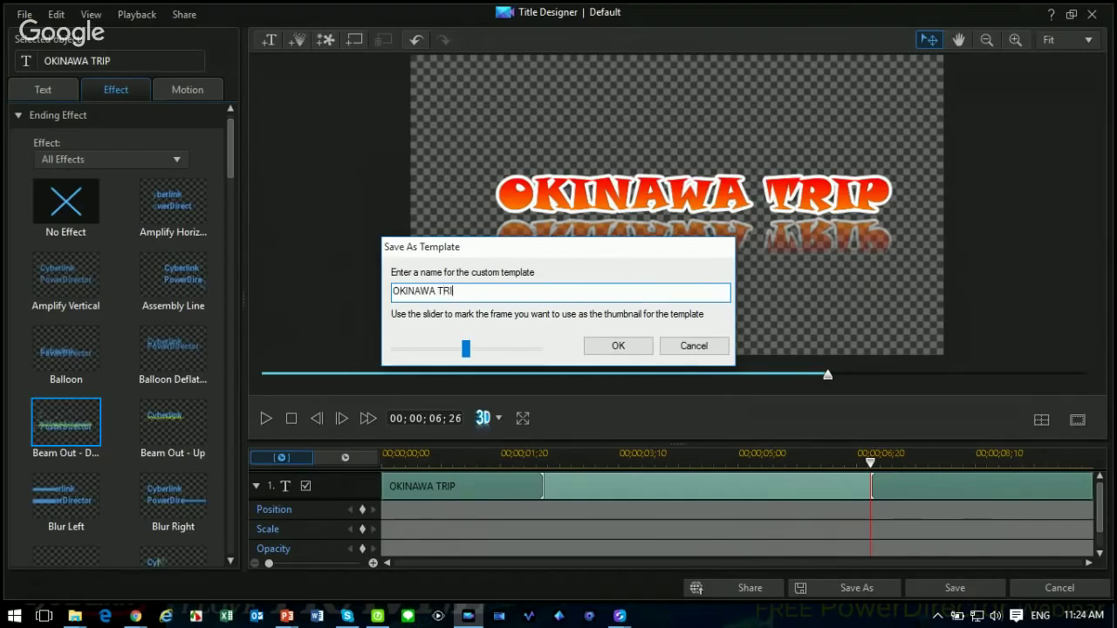
{"action": "left_click", "coordinate": [618, 345]}
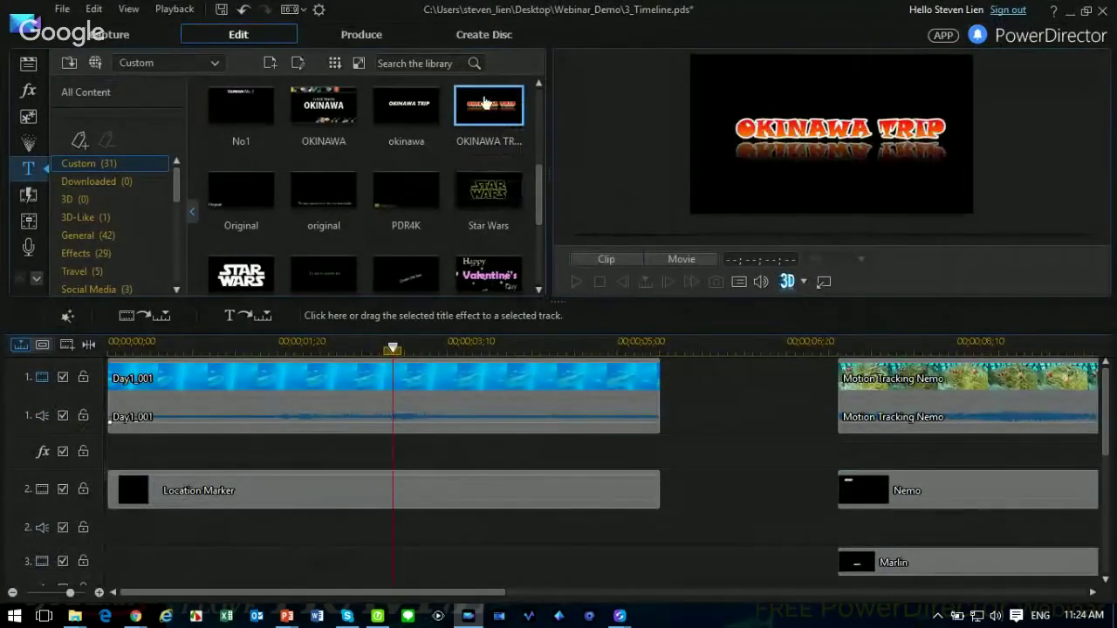
Step: Place the OKINAWA TRIP title at the start of video track 4 and play the movie over it briefly
{"action": "left_click_drag", "start_coordinate": [486, 103], "coordinate": [125, 553]}
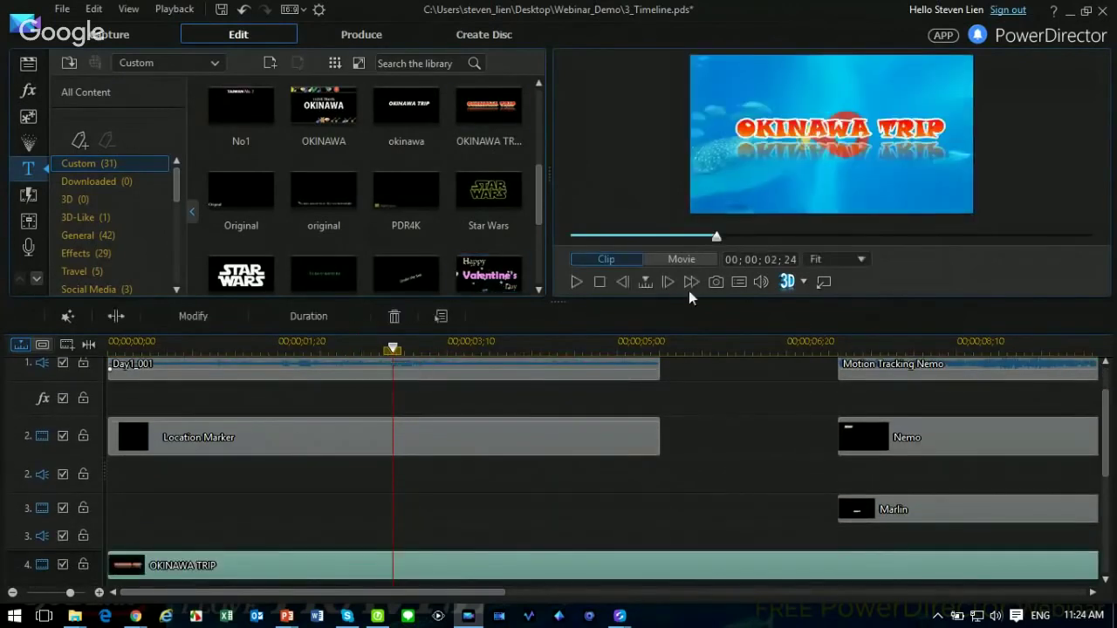
{"action": "left_click", "coordinate": [578, 286]}
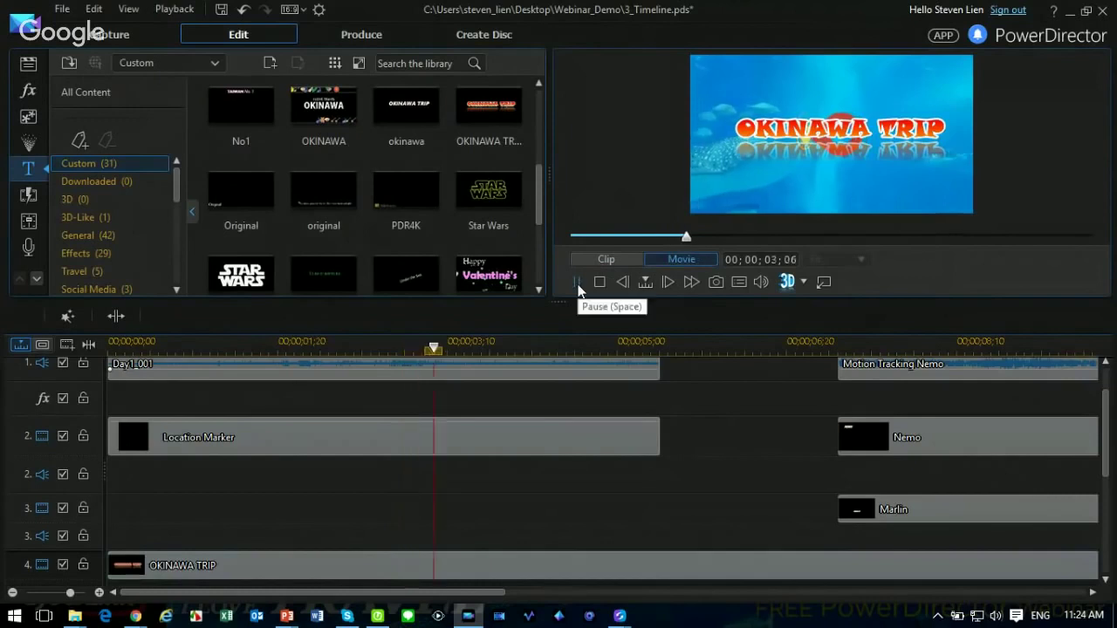
{"action": "left_click", "coordinate": [578, 284]}
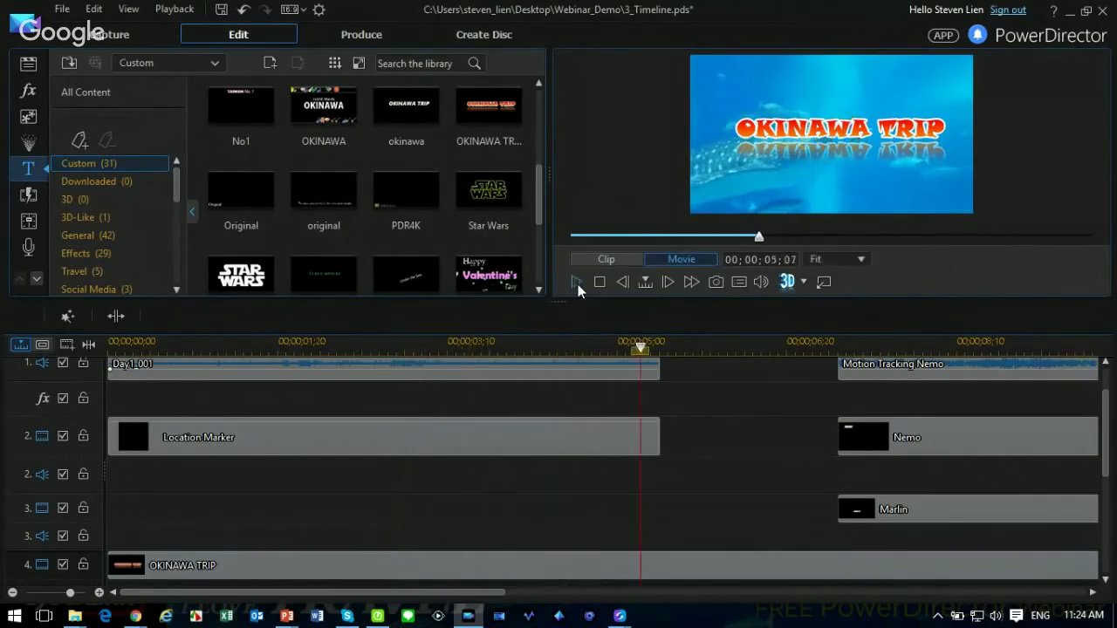
Step: Remove the Day1_001, Location Marker and OKINAWA TRIP clips from the timeline, leaving the gap
{"action": "left_click", "coordinate": [578, 370]}
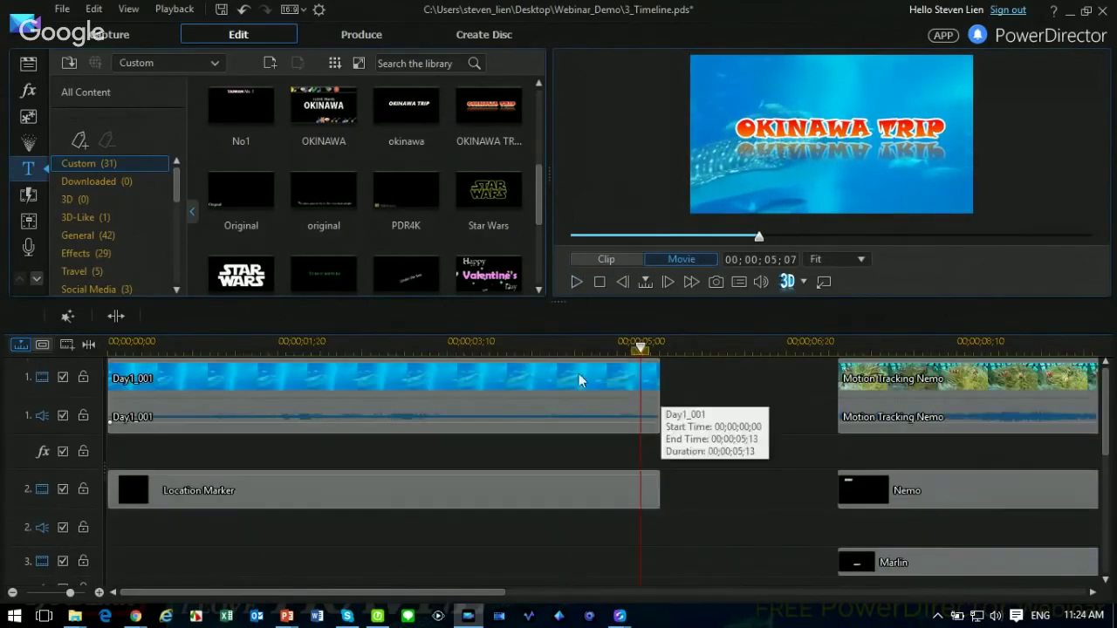
{"action": "left_click", "coordinate": [266, 488]}
{"action": "scroll", "coordinate": [273, 416], "scroll_direction": "down", "scroll_amount": 2}
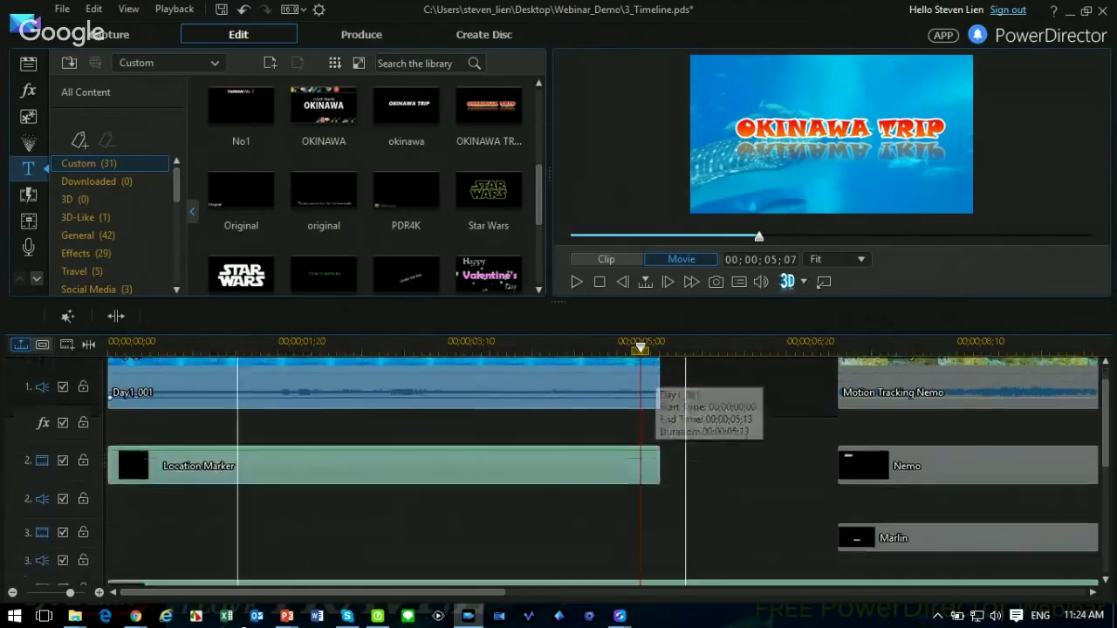
{"action": "key", "text": "Delete"}
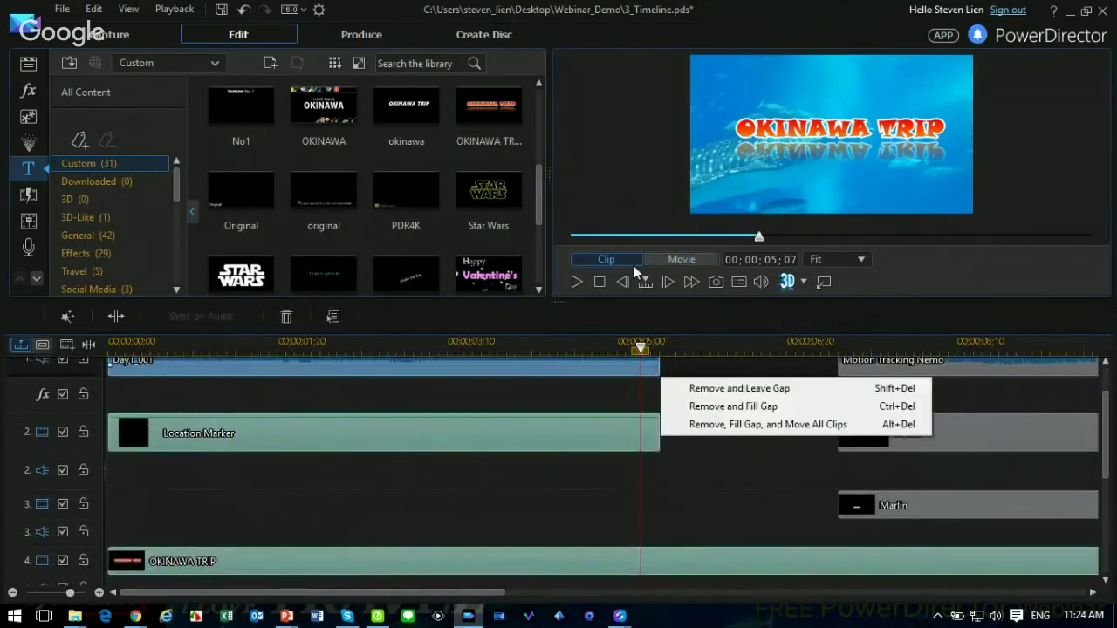
{"action": "left_click", "coordinate": [743, 394]}
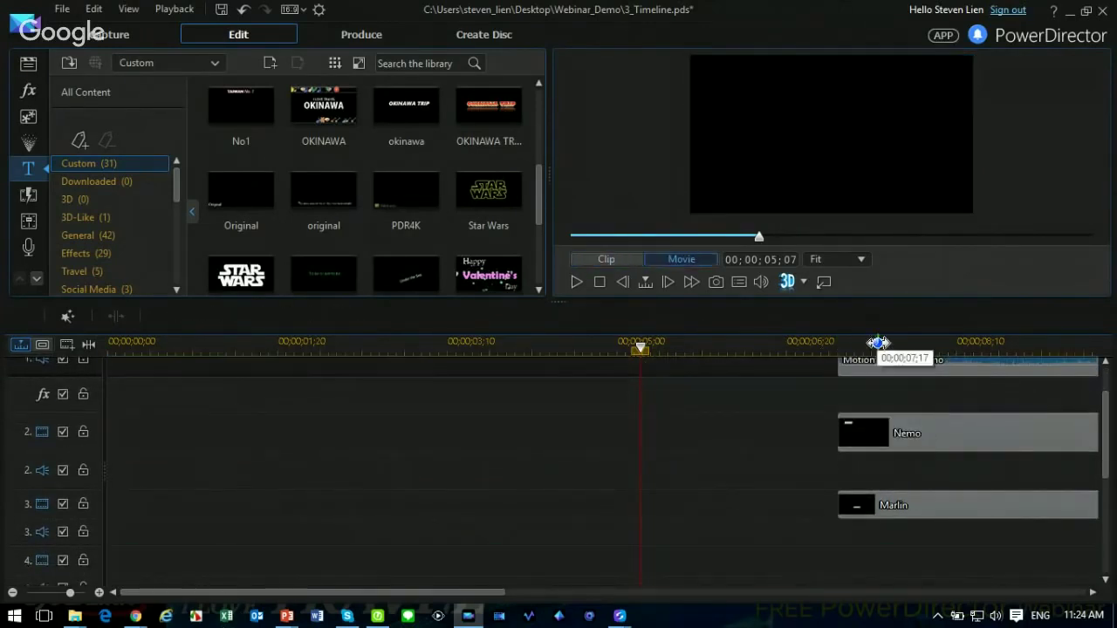
Step: Move the playhead to the start of the Motion Tracking Nemo clip at 00;00;07;05 and undock the preview window
{"action": "left_click", "coordinate": [835, 343]}
{"action": "left_click_drag", "start_coordinate": [786, 345], "coordinate": [419, 344]}
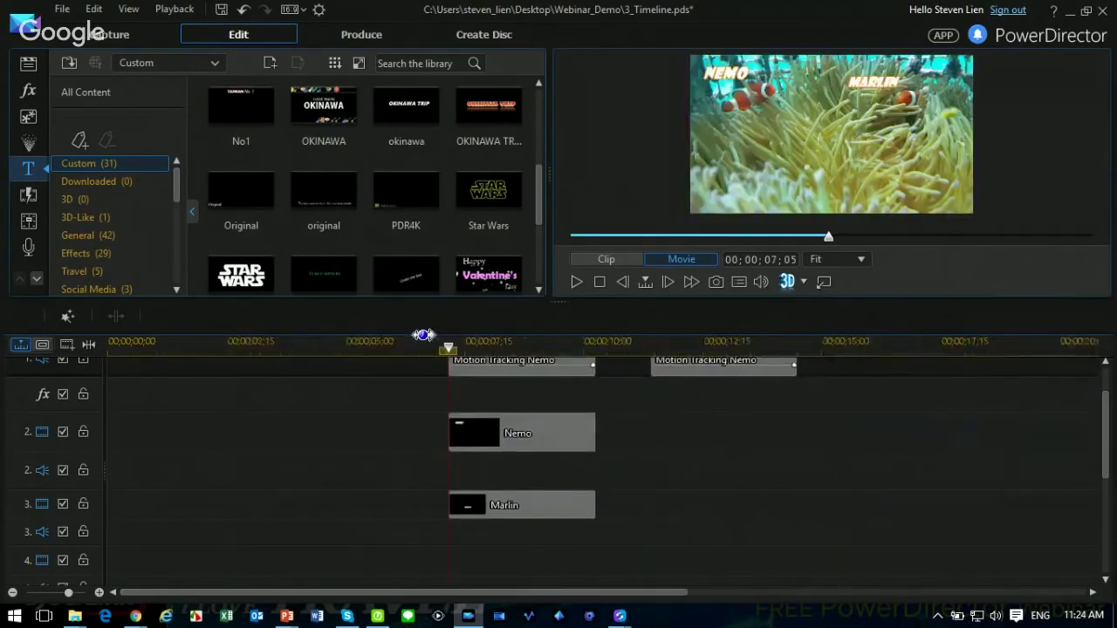
{"action": "left_click", "coordinate": [824, 282]}
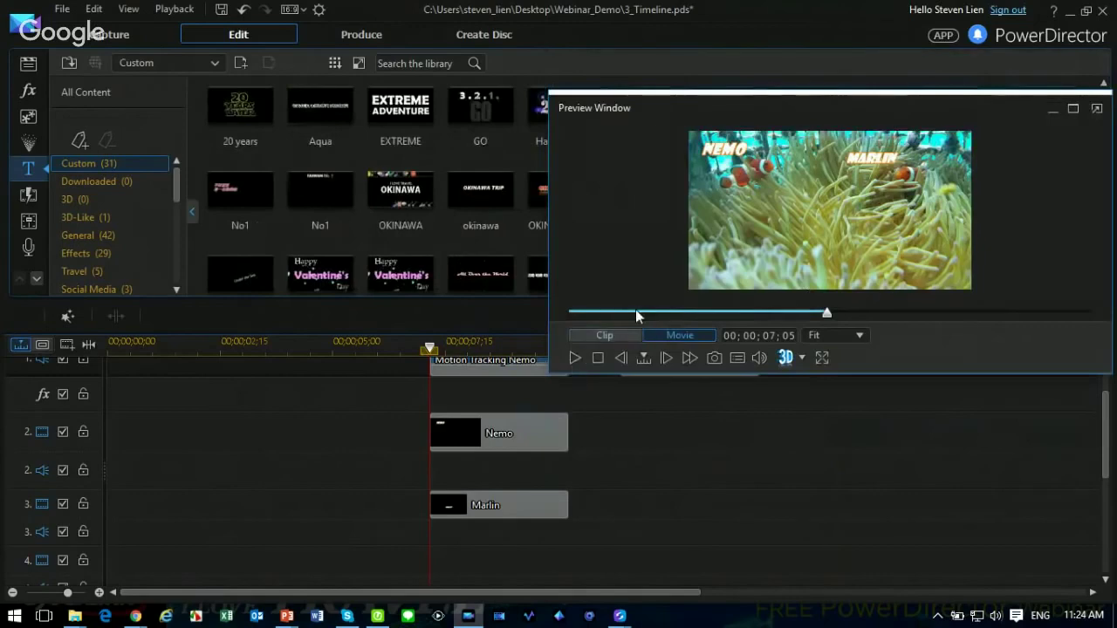
Step: Play the first Motion Tracking Nemo clip with its titles in the maximized preview window, and redock the preview
{"action": "left_click", "coordinate": [1073, 110]}
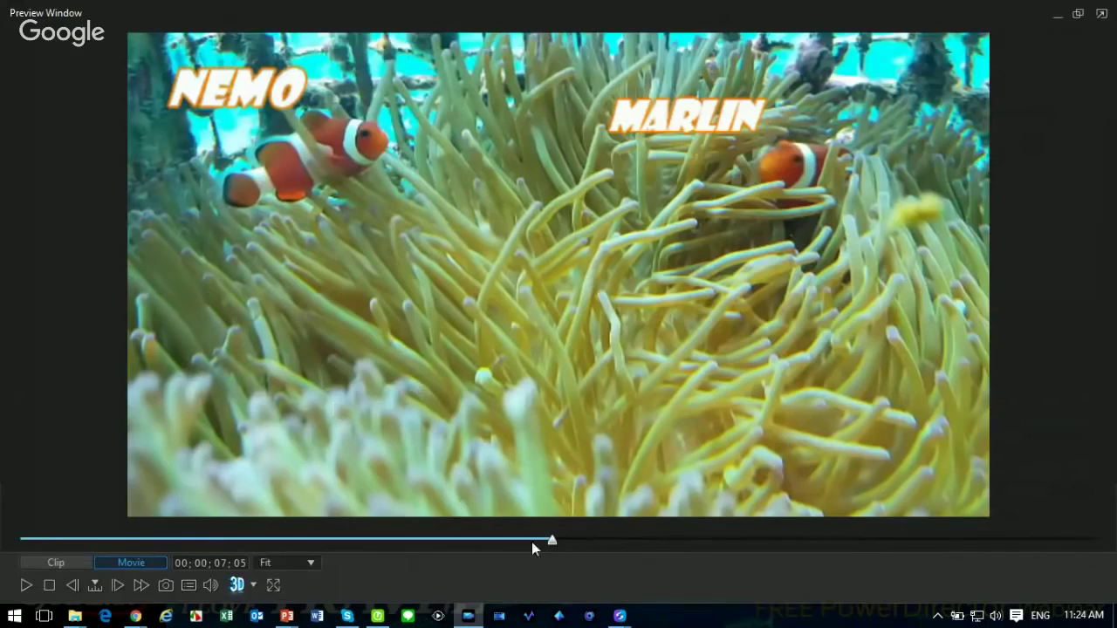
{"action": "left_click", "coordinate": [26, 586]}
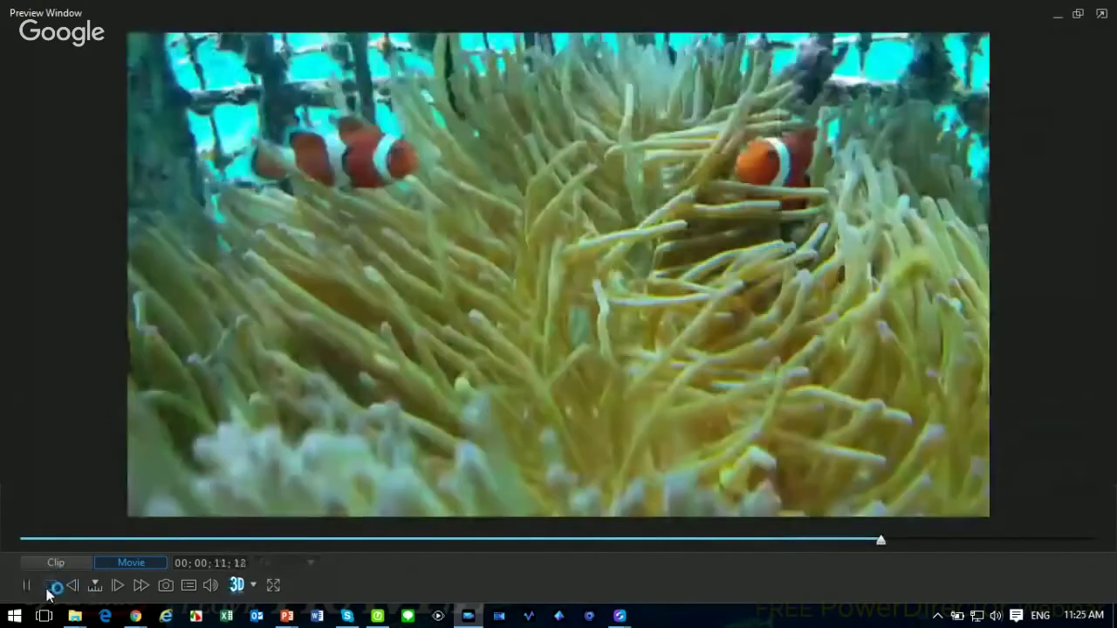
{"action": "left_click", "coordinate": [48, 584]}
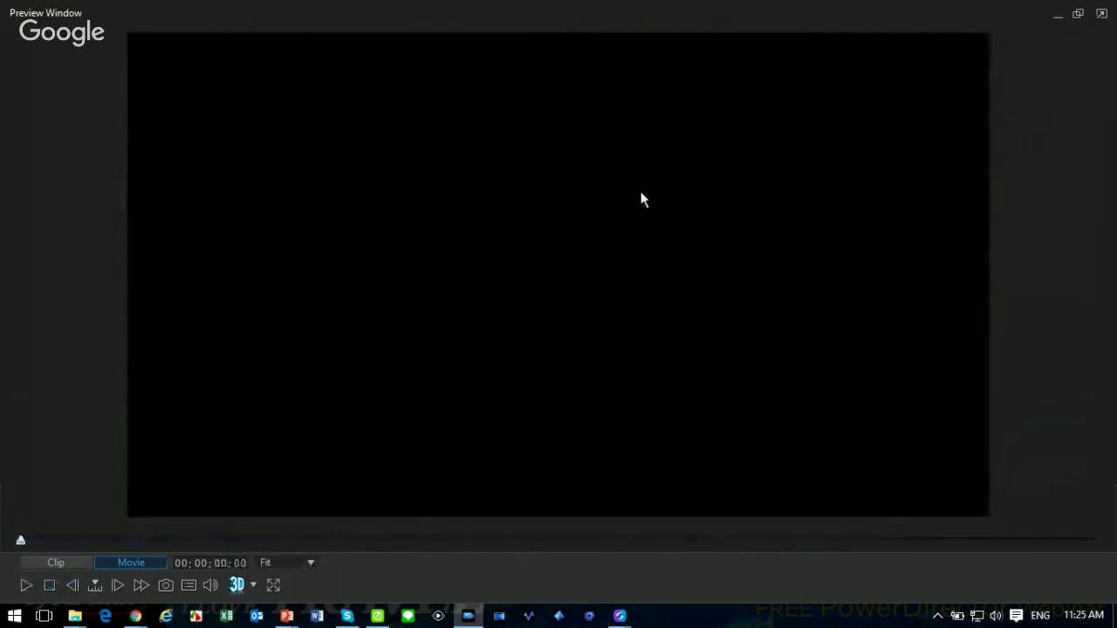
{"action": "left_click", "coordinate": [1080, 15]}
{"action": "left_click", "coordinate": [1098, 110]}
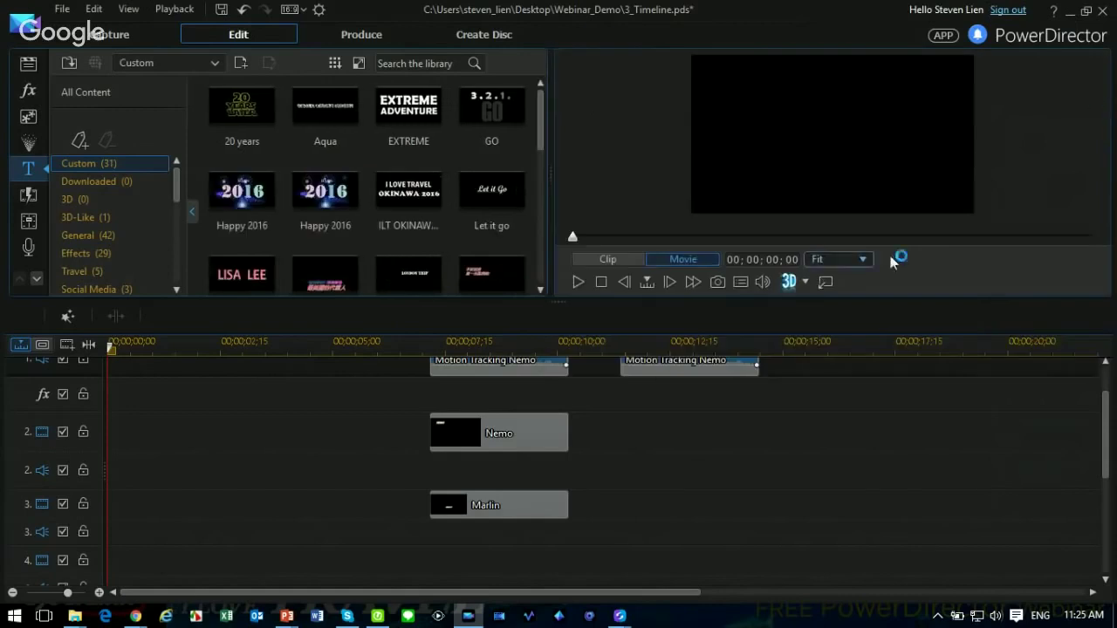
Step: Move the playhead to the start of the second Motion Tracking Nemo clip and open that clip in Motion Tracker
{"action": "scroll", "coordinate": [724, 436], "scroll_direction": "up", "scroll_amount": 1}
{"action": "left_click", "coordinate": [630, 348]}
{"action": "left_click_drag", "start_coordinate": [634, 351], "coordinate": [622, 351]}
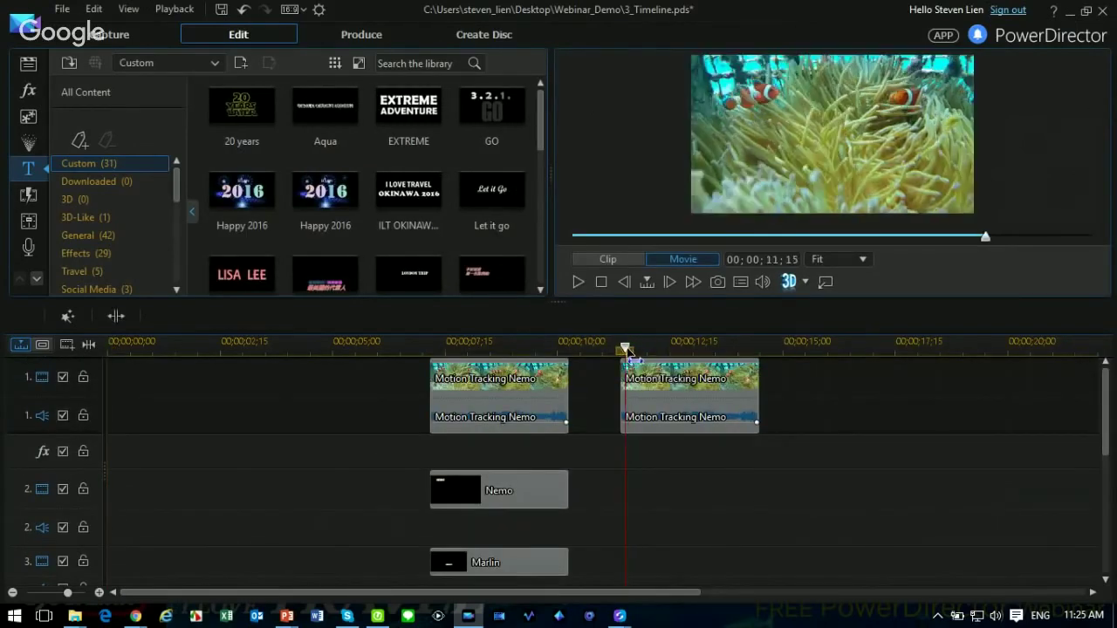
{"action": "left_click", "coordinate": [654, 394]}
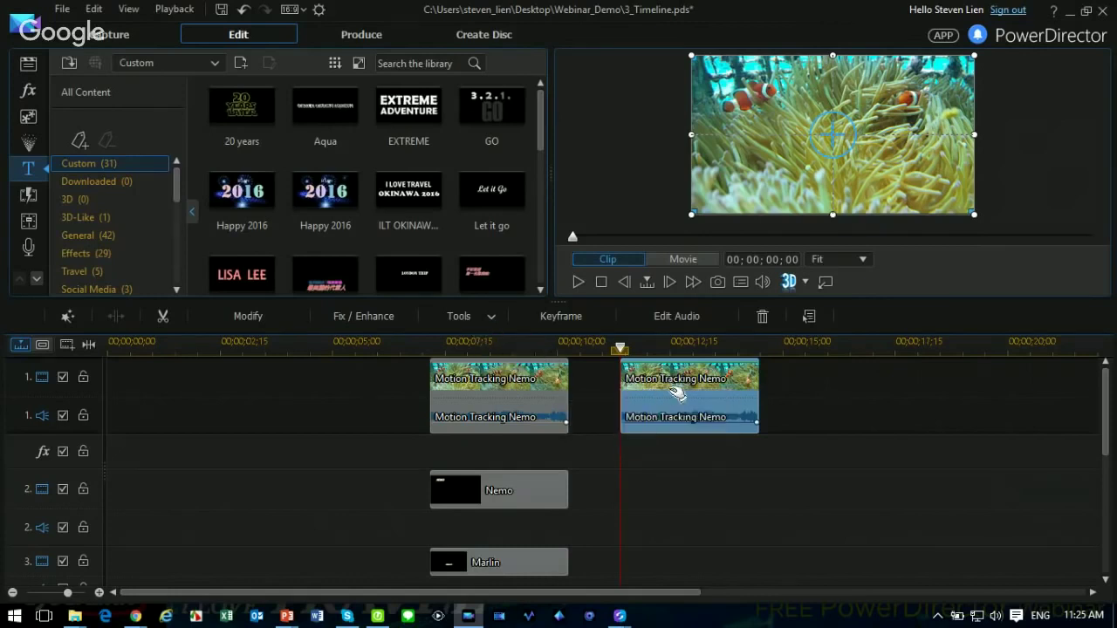
{"action": "left_click", "coordinate": [493, 320]}
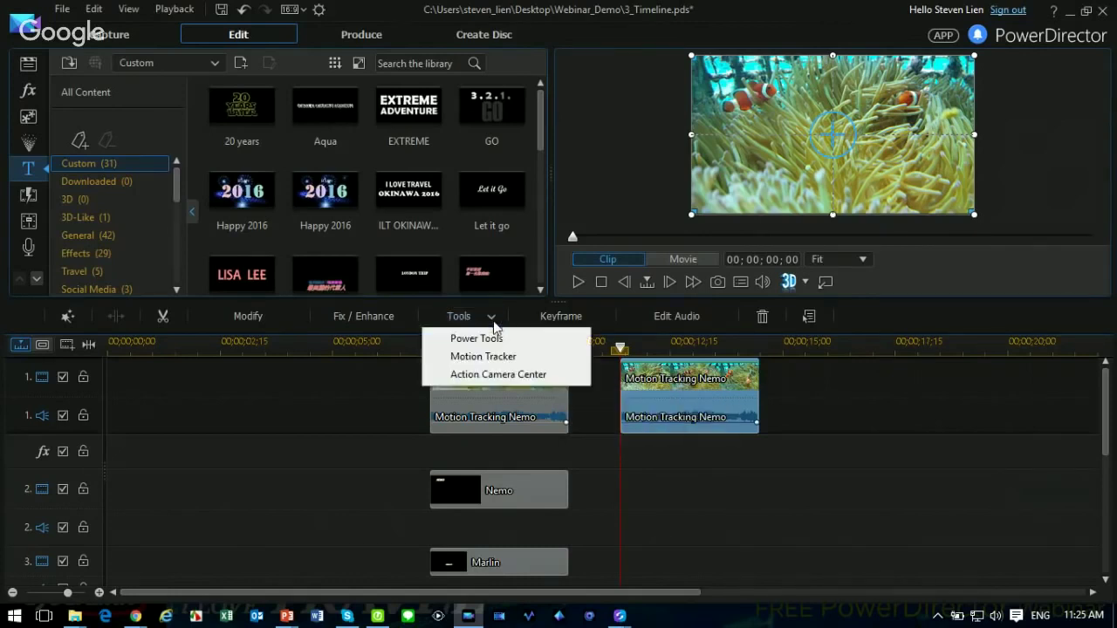
{"action": "left_click", "coordinate": [496, 357]}
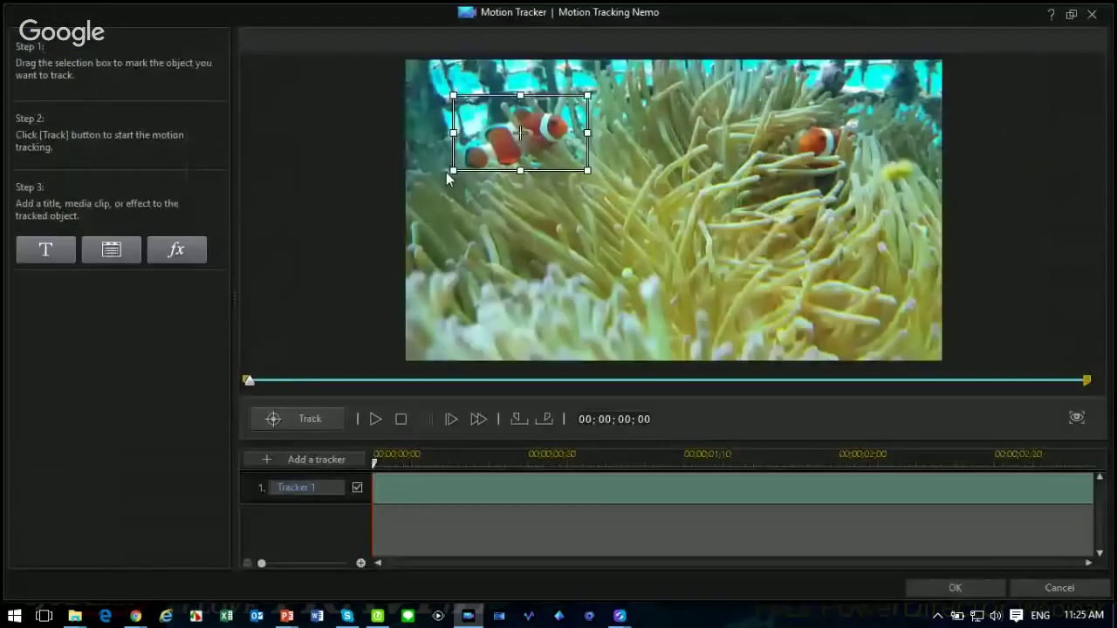
Step: Track the head of the left clownfish and attach the title NEMO to its tracker, placed above the fish
{"action": "left_click_drag", "start_coordinate": [446, 172], "coordinate": [547, 139]}
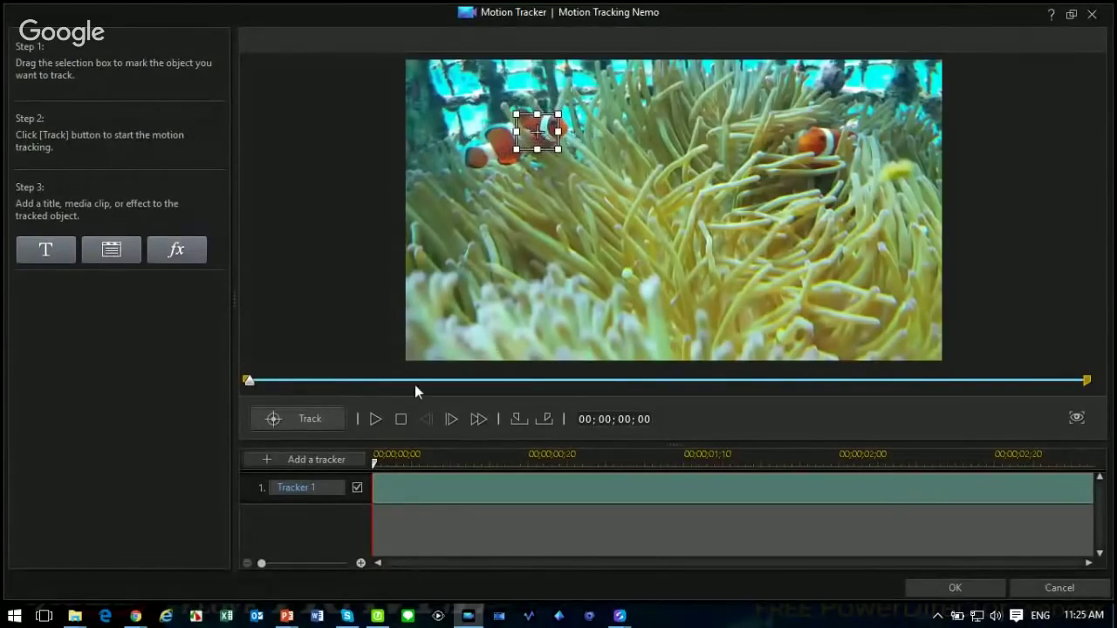
{"action": "left_click", "coordinate": [313, 419]}
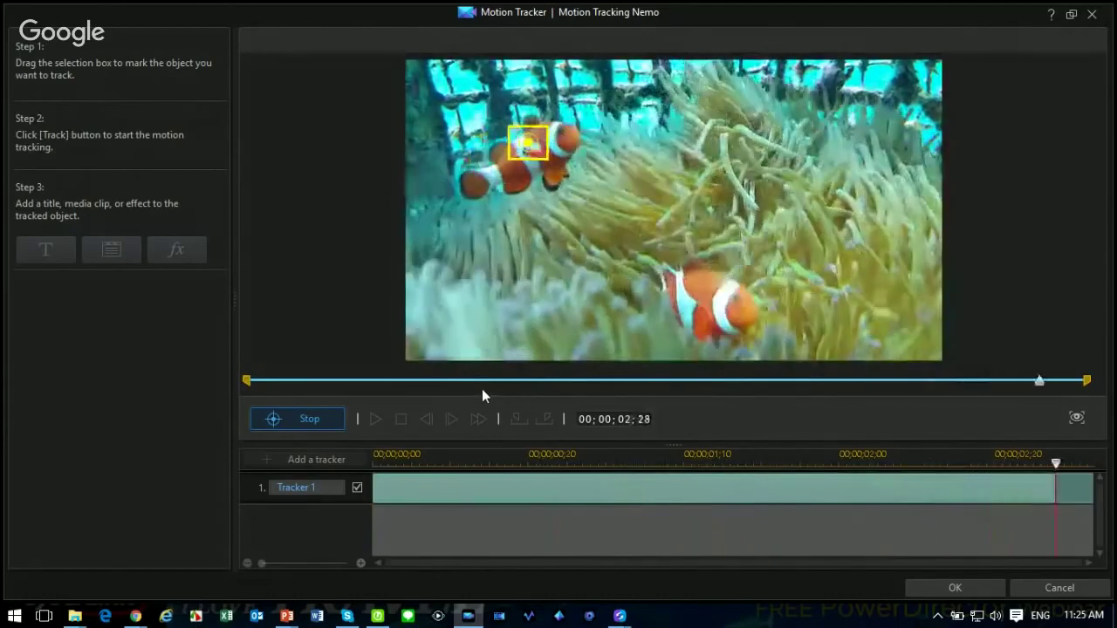
{"action": "left_click", "coordinate": [54, 251]}
{"action": "type", "text": "N"}
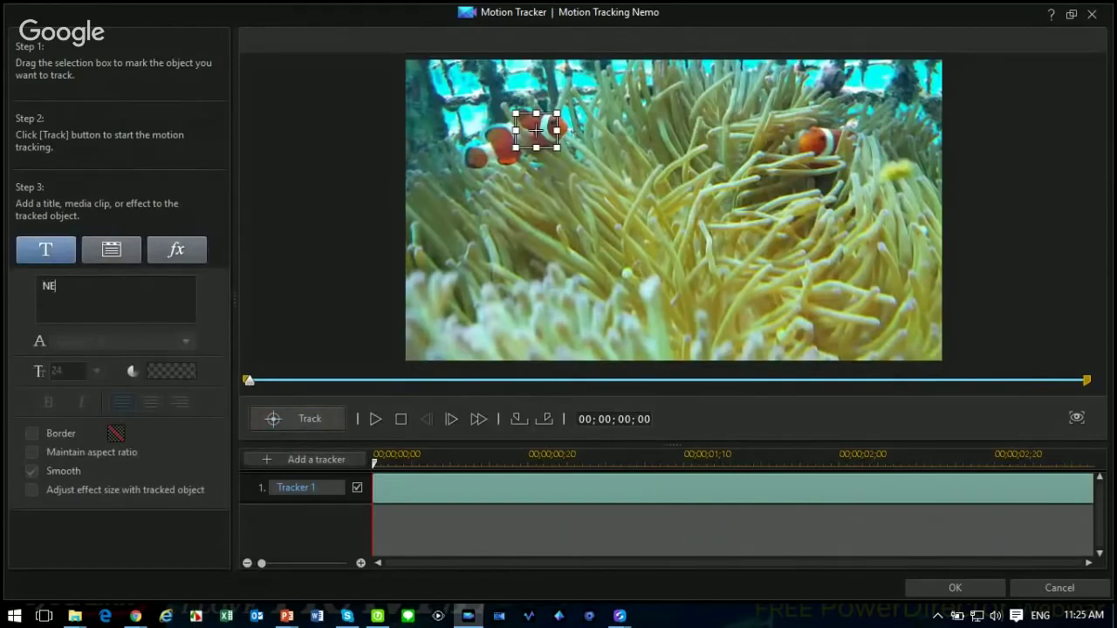
{"action": "type", "text": "EMO"}
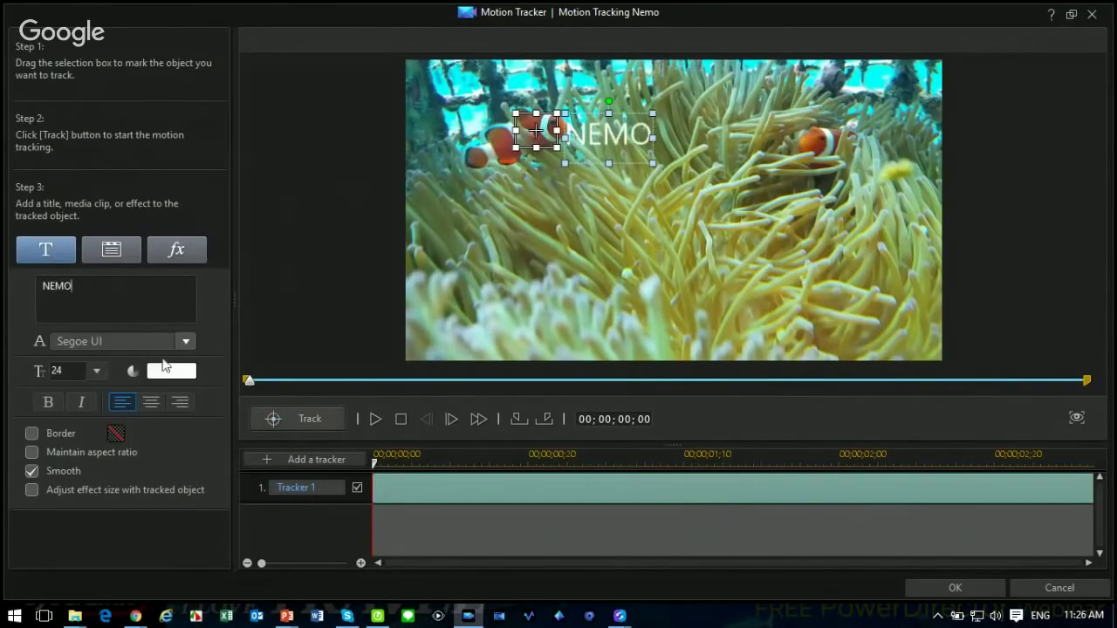
{"action": "left_click_drag", "start_coordinate": [621, 162], "coordinate": [478, 116]}
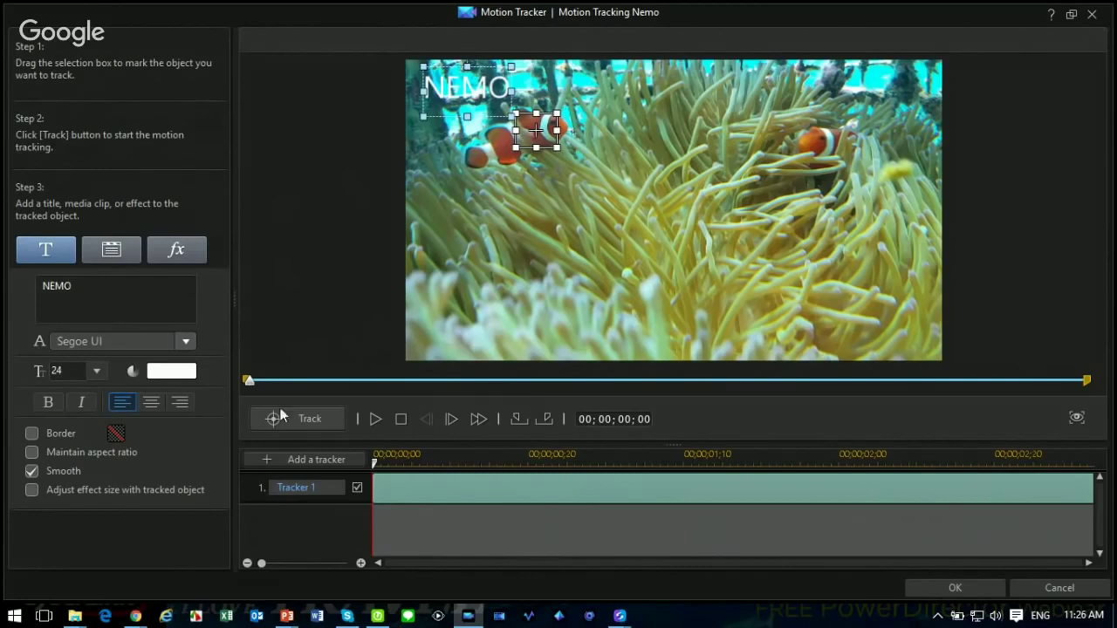
Step: Format the NEMO title in Showcard Gothic, bold and italic, with an orange border (RGB 255, 128, 0)
{"action": "left_click", "coordinate": [188, 343]}
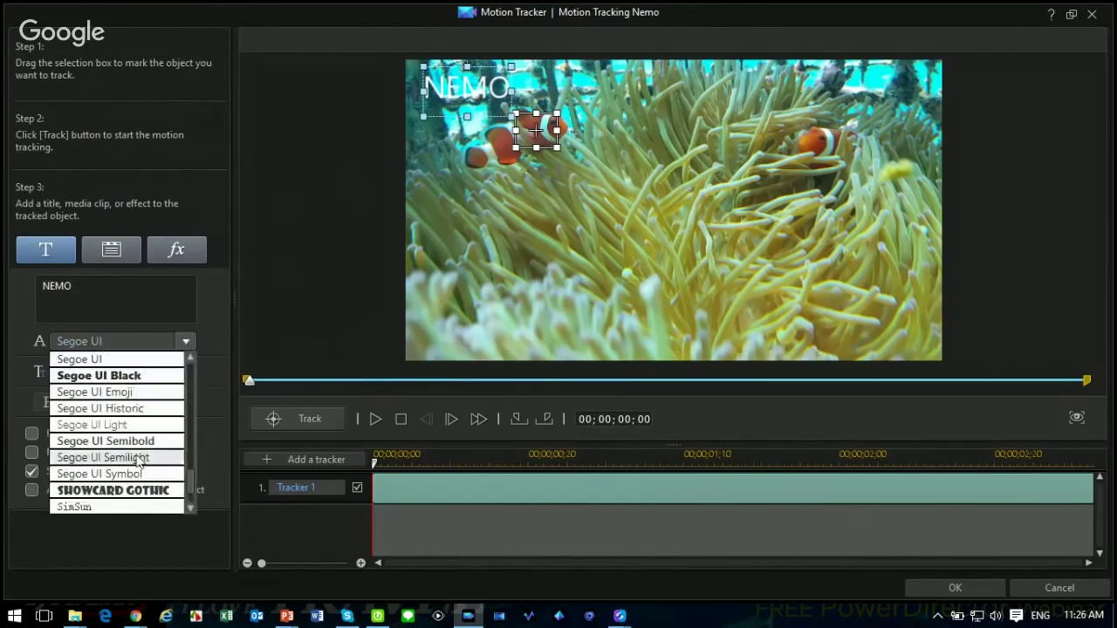
{"action": "left_click", "coordinate": [142, 487]}
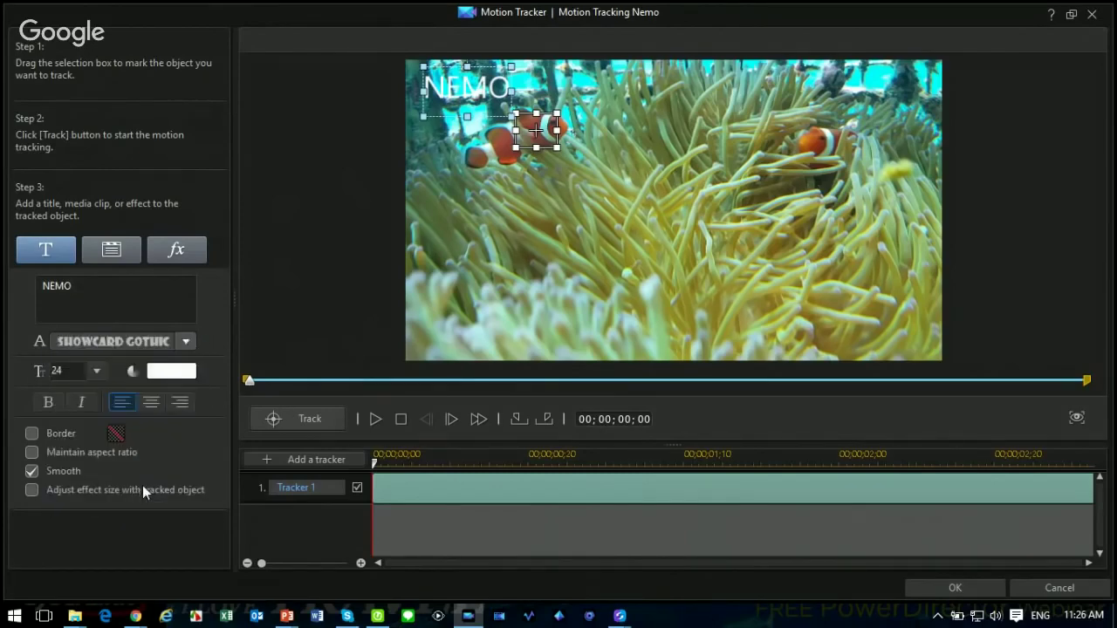
{"action": "left_click", "coordinate": [52, 406]}
{"action": "left_click", "coordinate": [83, 407]}
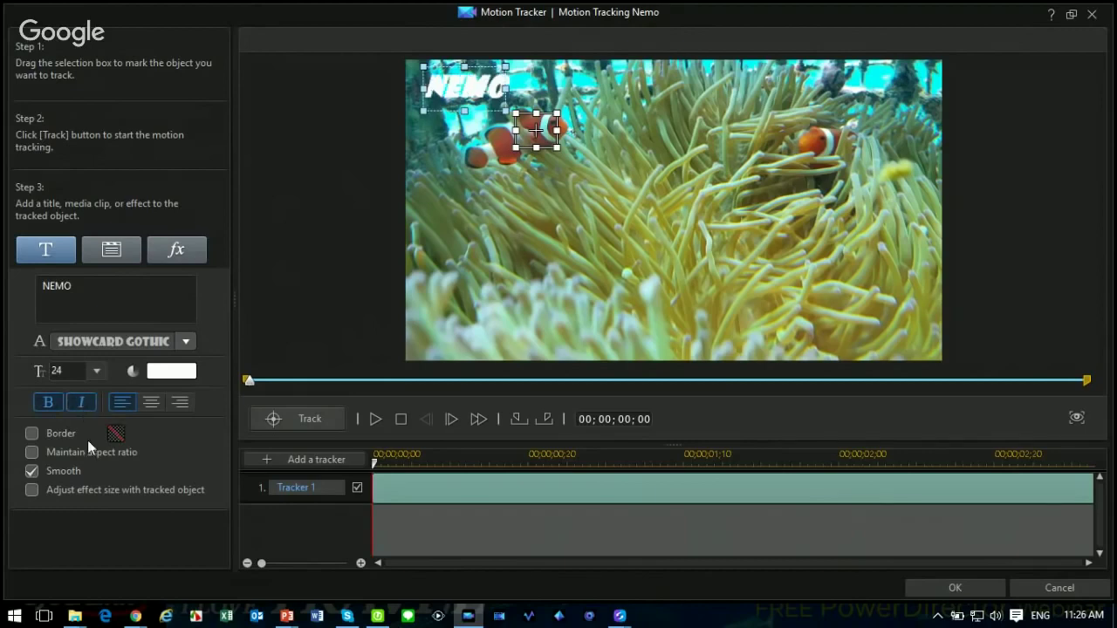
{"action": "left_click", "coordinate": [33, 434]}
{"action": "left_click", "coordinate": [116, 434]}
{"action": "left_click", "coordinate": [413, 271]}
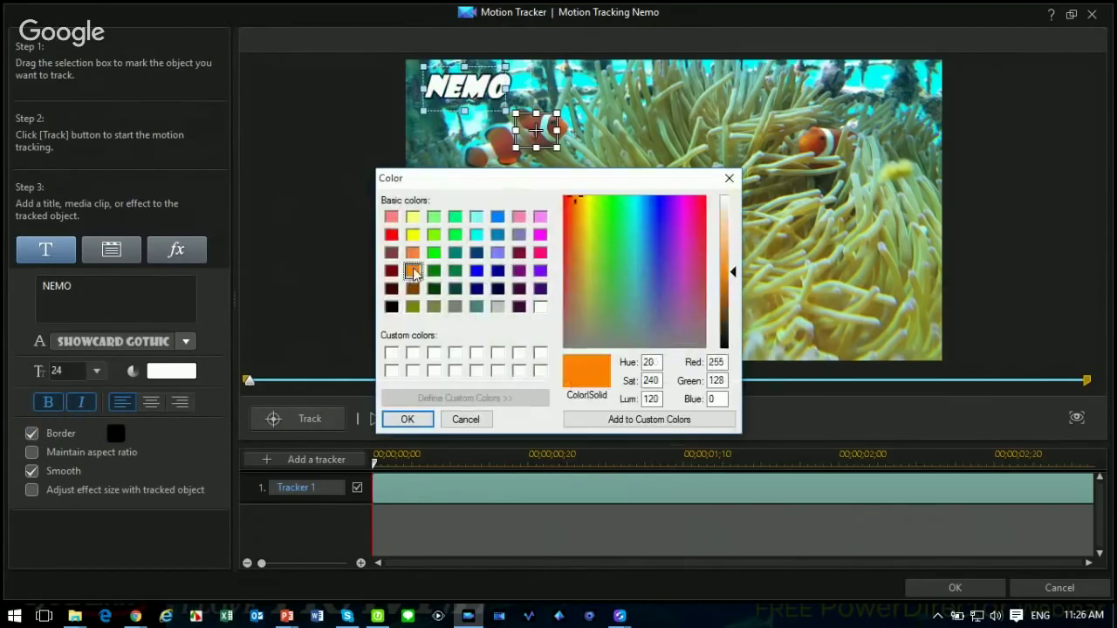
{"action": "left_click", "coordinate": [407, 419]}
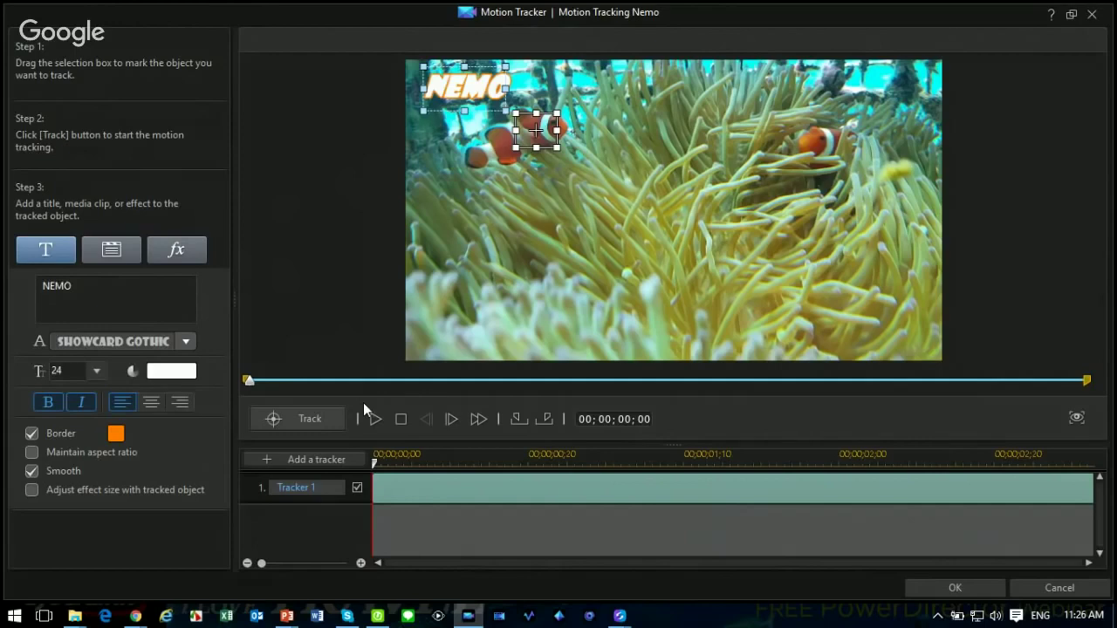
Step: Track the right clownfish's head with a second tracker and attach the title MARLIN, placed up and to the left of the fish
{"action": "left_click", "coordinate": [309, 464]}
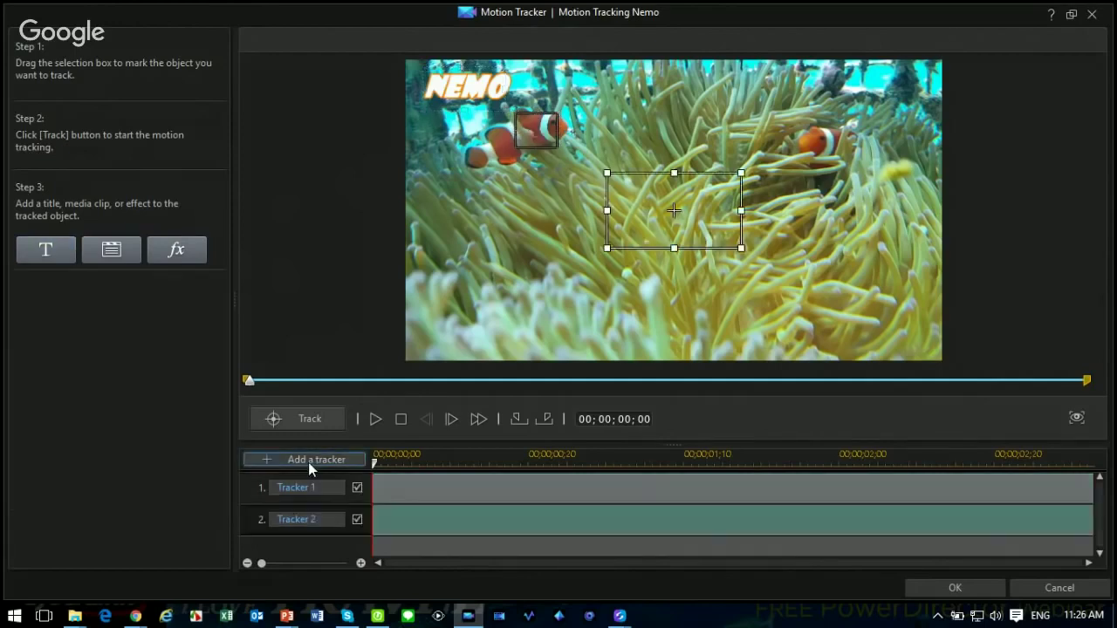
{"action": "left_click_drag", "start_coordinate": [605, 250], "coordinate": [821, 158]}
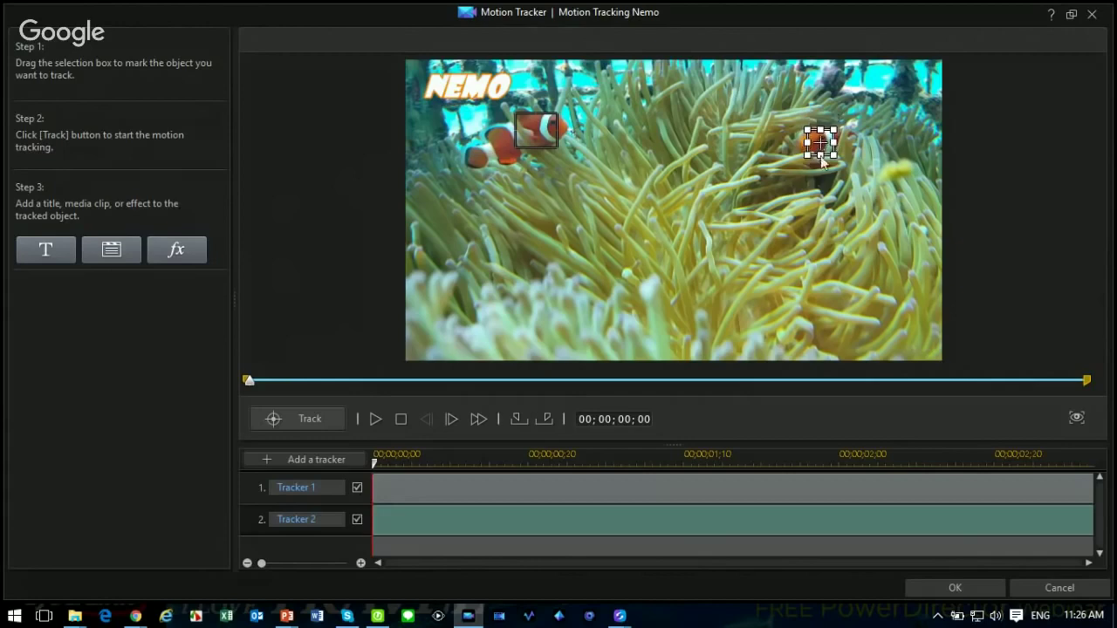
{"action": "left_click", "coordinate": [318, 418]}
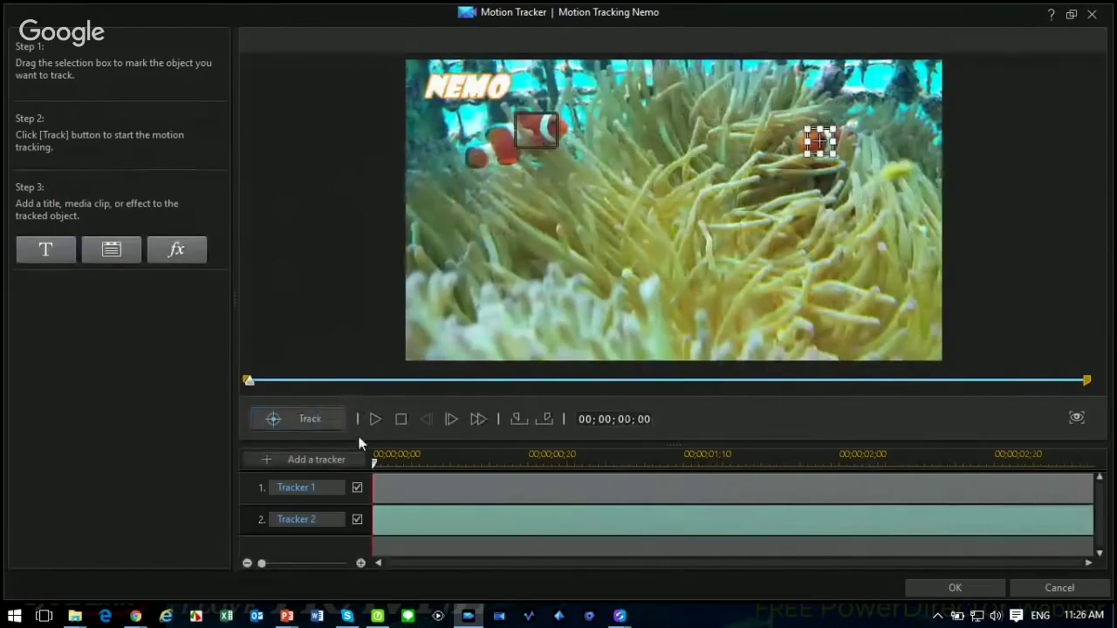
{"action": "left_click", "coordinate": [43, 254]}
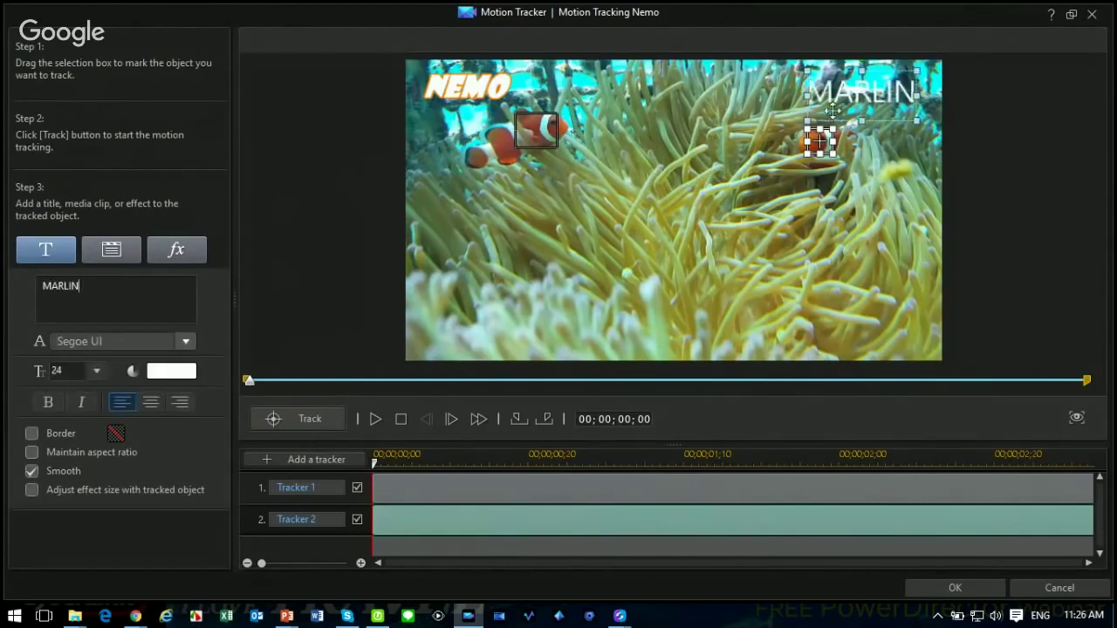
{"action": "left_click_drag", "start_coordinate": [805, 120], "coordinate": [716, 139]}
Step: Format the MARLIN title as bold and italic in Showcard Gothic, with an orange border (RGB 255, 128, 0)
{"action": "left_click", "coordinate": [48, 402]}
{"action": "left_click", "coordinate": [83, 402]}
{"action": "left_click", "coordinate": [31, 432]}
{"action": "left_click", "coordinate": [116, 434]}
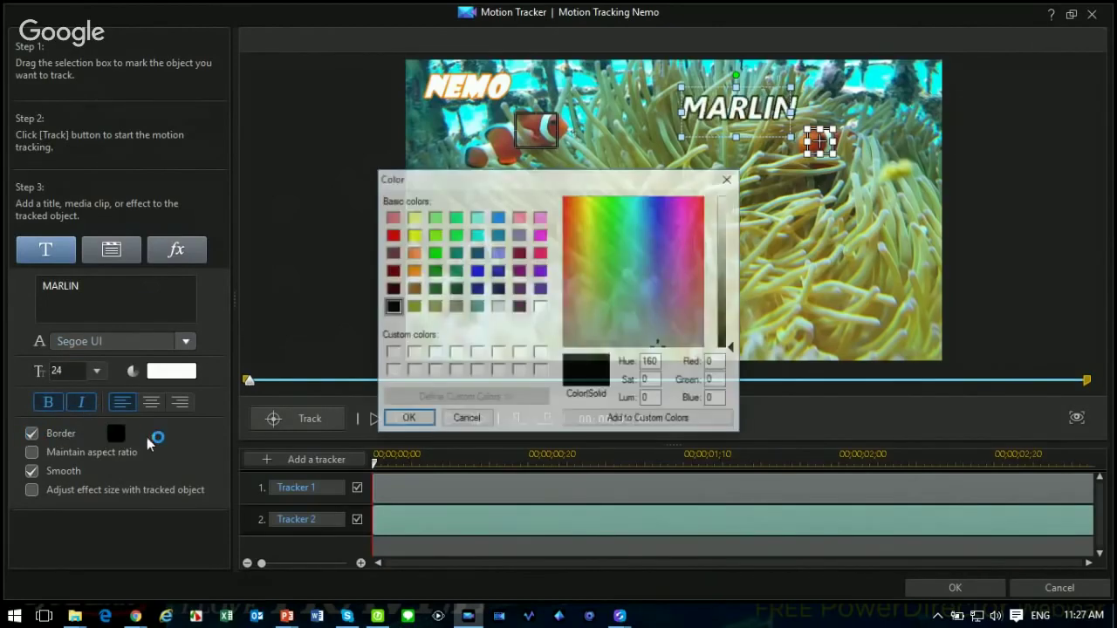
{"action": "left_click", "coordinate": [412, 270]}
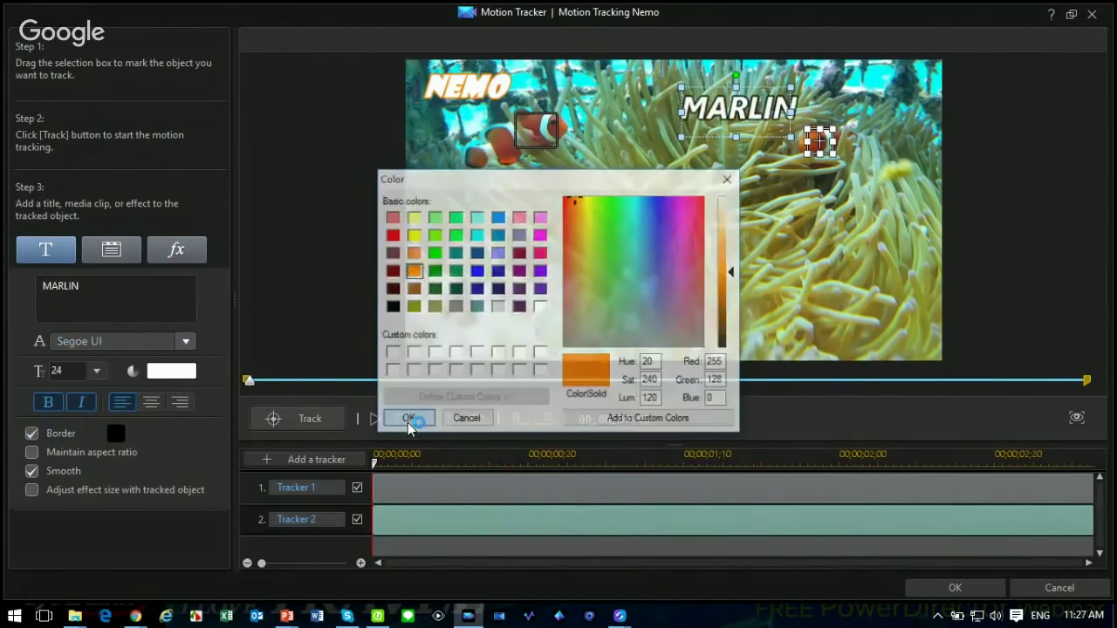
{"action": "left_click", "coordinate": [407, 419]}
{"action": "left_click", "coordinate": [169, 344]}
{"action": "left_click", "coordinate": [157, 490]}
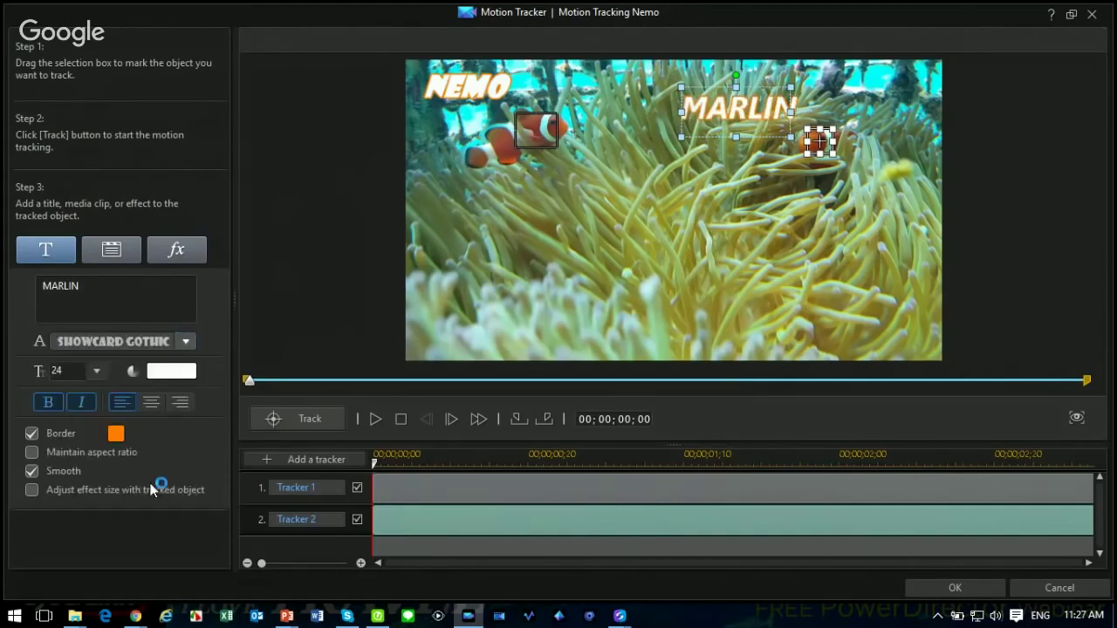
Step: Nudge the MARLIN title slightly closer to the right clownfish and apply the tracked titles to the clip
{"action": "left_click_drag", "start_coordinate": [776, 108], "coordinate": [783, 112]}
{"action": "left_click", "coordinate": [374, 422]}
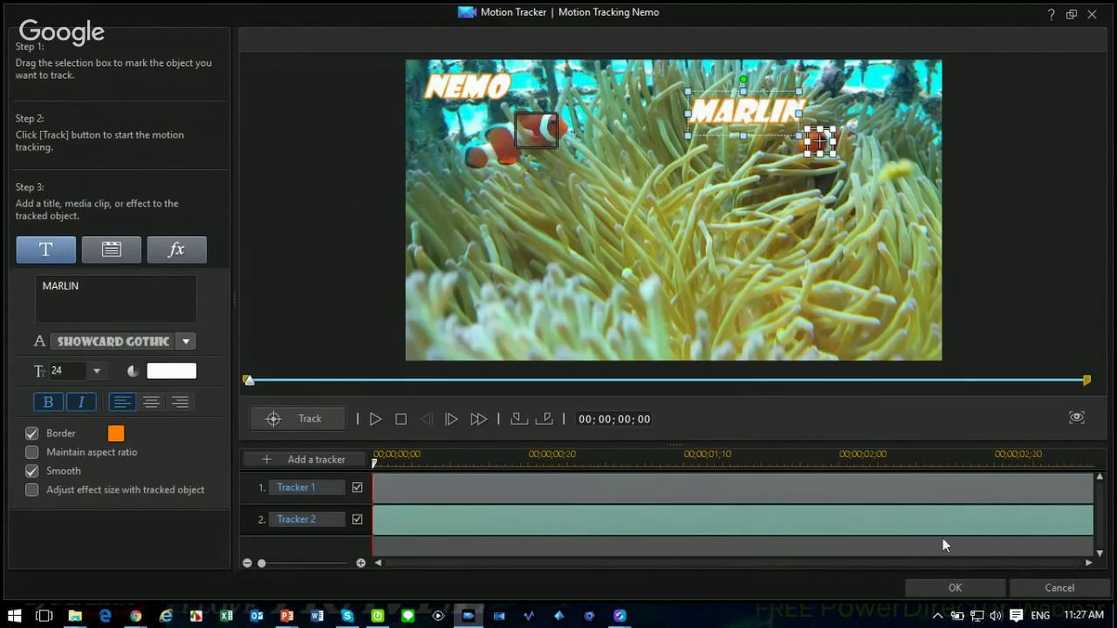
{"action": "left_click", "coordinate": [960, 589]}
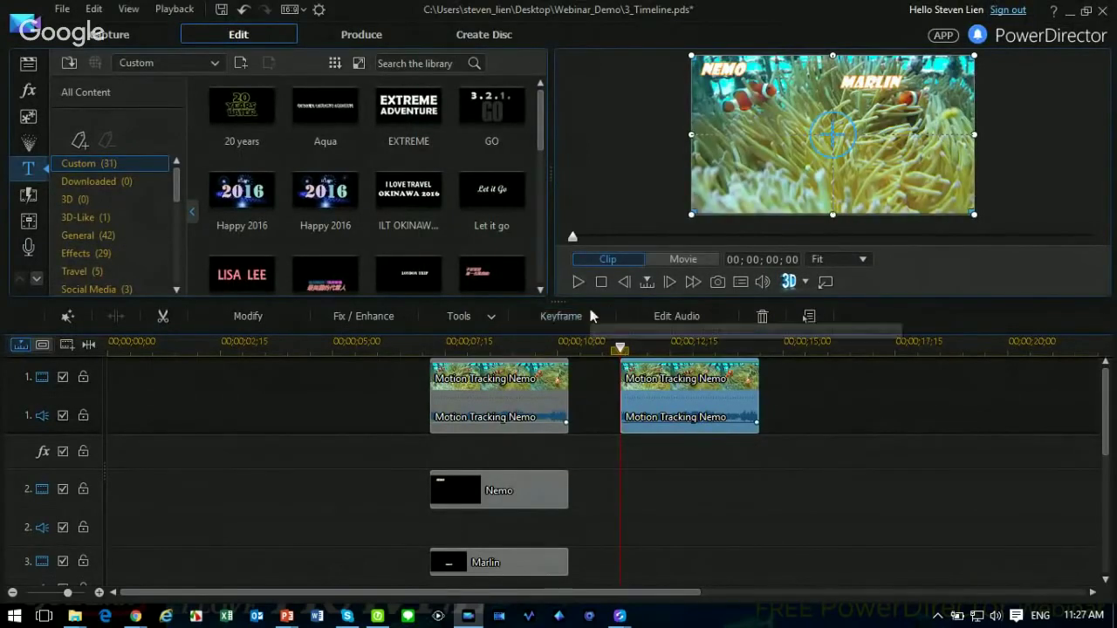
Step: Play the movie over the second Motion Tracking Nemo clip to check its tracked titles
{"action": "scroll", "coordinate": [812, 425], "scroll_direction": "down", "scroll_amount": 3}
{"action": "scroll", "coordinate": [798, 425], "scroll_direction": "up", "scroll_amount": 3}
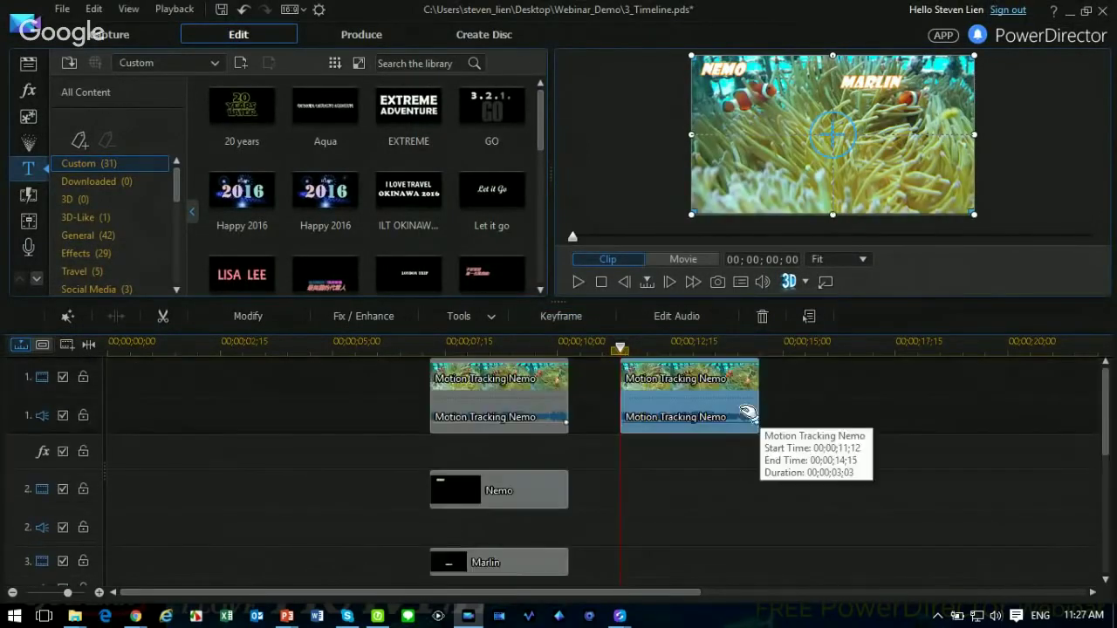
{"action": "left_click", "coordinate": [579, 282]}
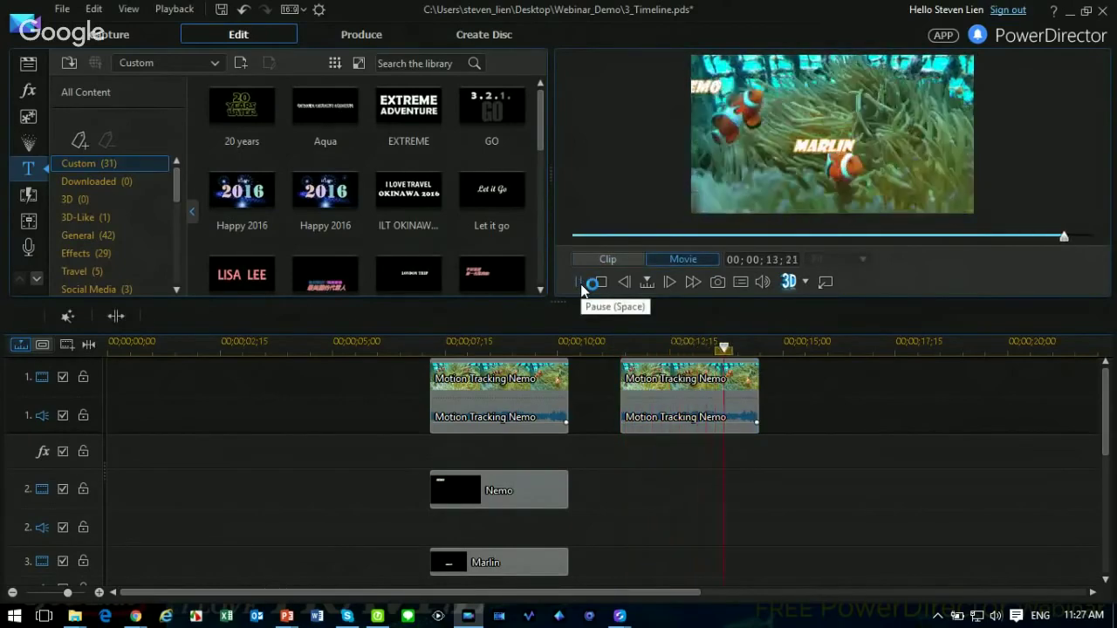
{"action": "left_click", "coordinate": [580, 283]}
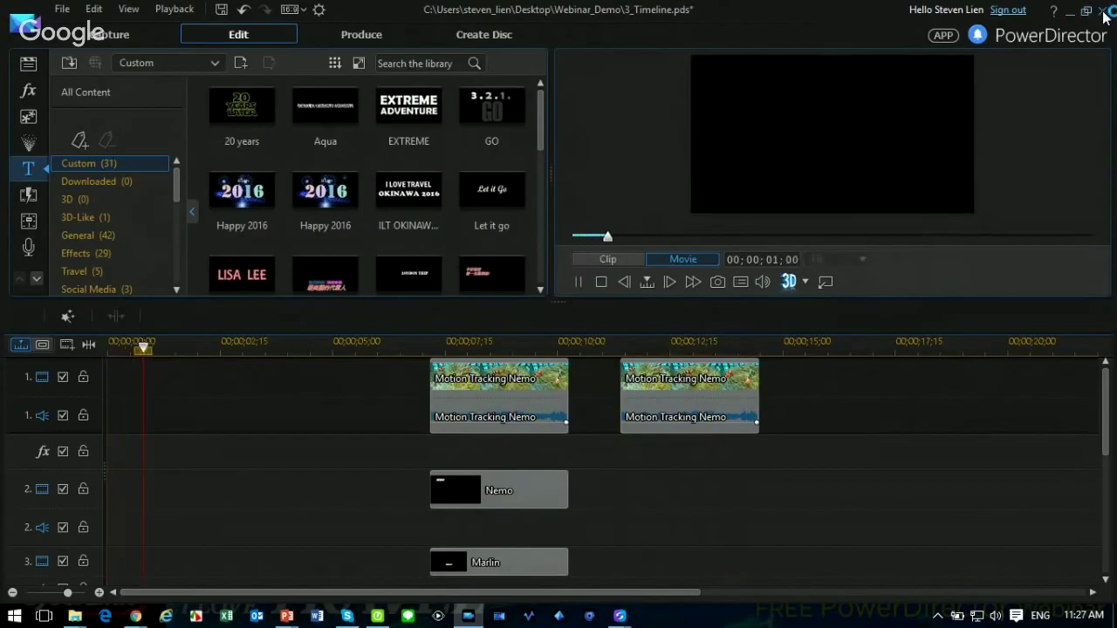
{"action": "left_click", "coordinate": [625, 346]}
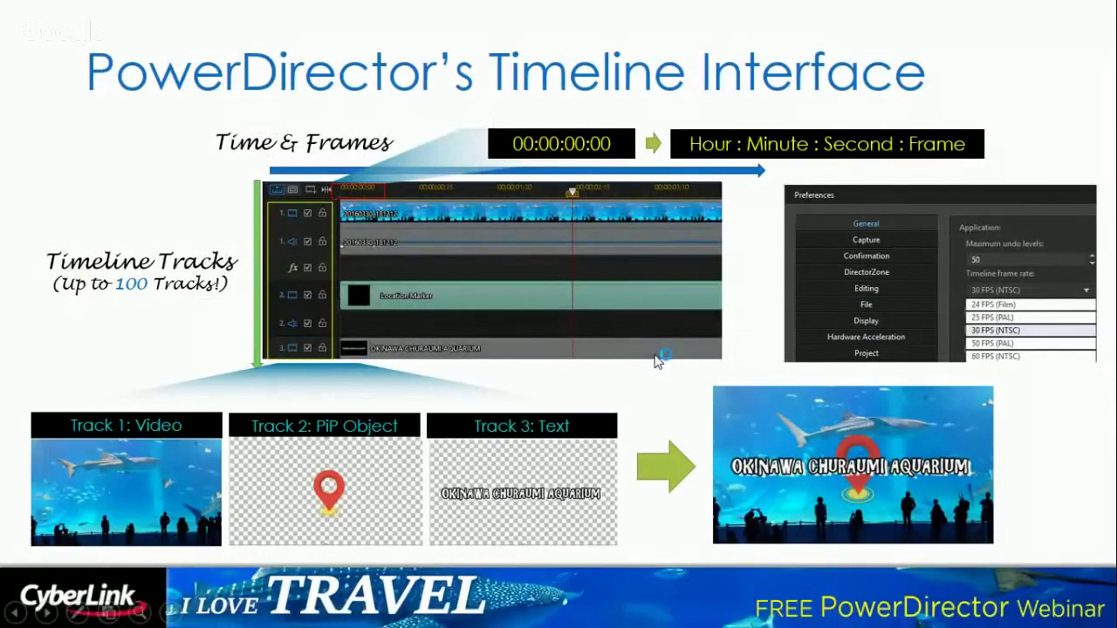
{"action": "left_click", "coordinate": [658, 362]}
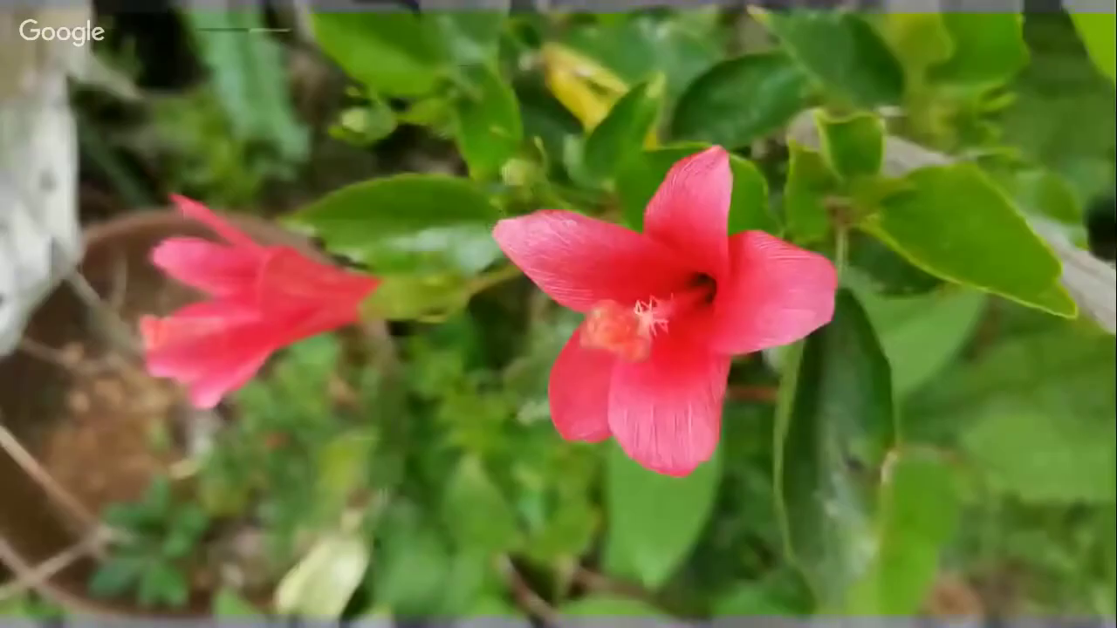
{"action": "mouse_move", "coordinate": [955, 242]}
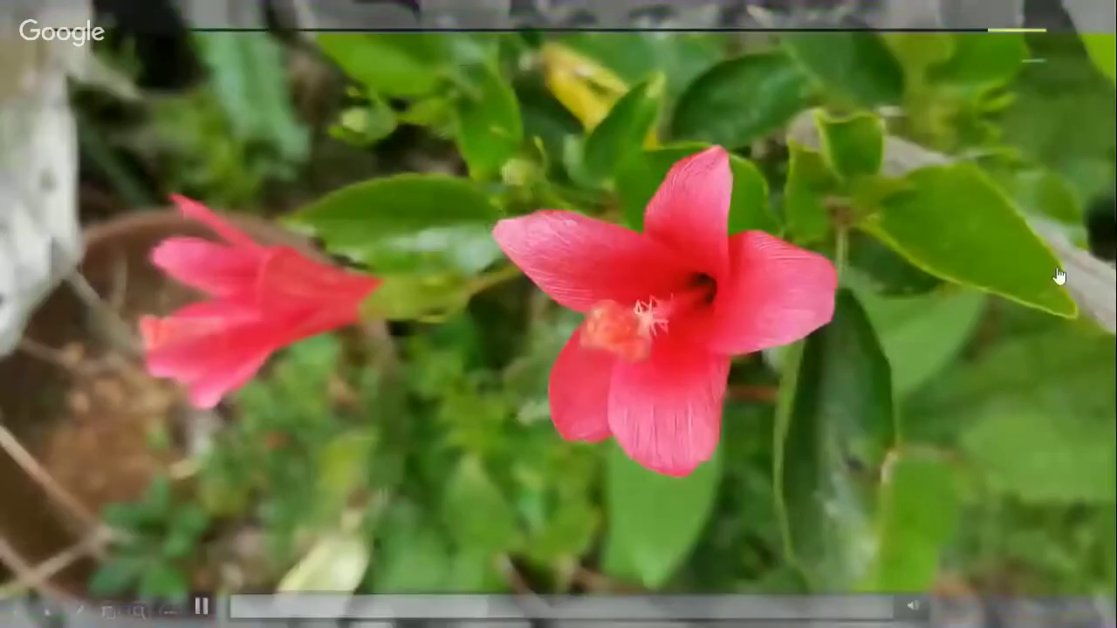
Step: Switch to 4_Express_Project in PowerDirector and select the first white color board on video track 1
{"action": "key", "text": "alt+Tab"}
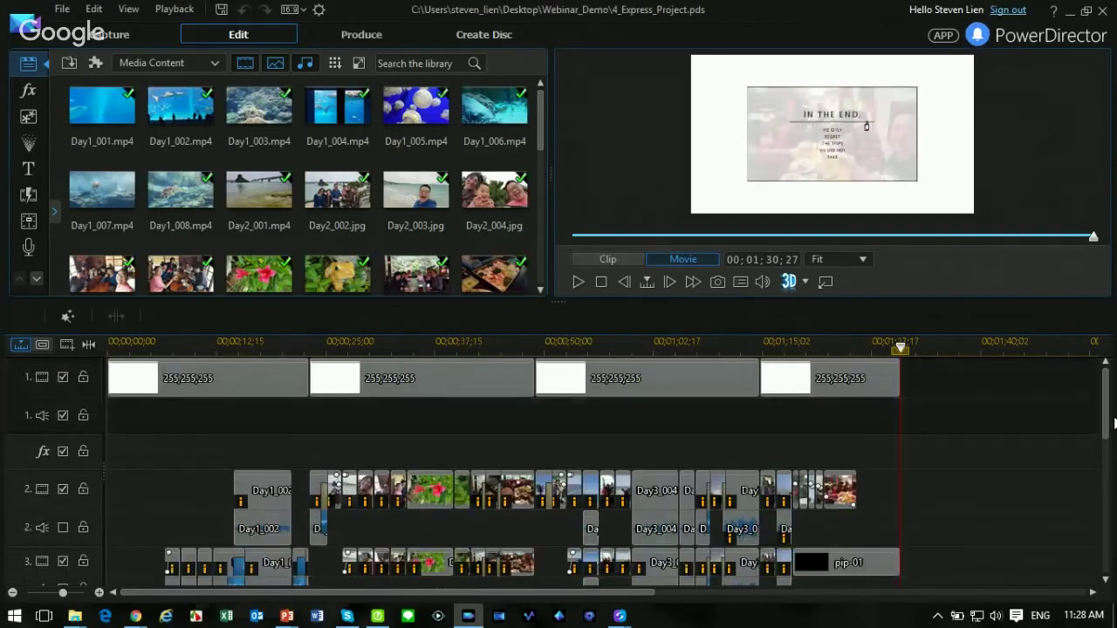
{"action": "left_click_drag", "start_coordinate": [1106, 418], "coordinate": [1107, 384]}
{"action": "left_click", "coordinate": [253, 378]}
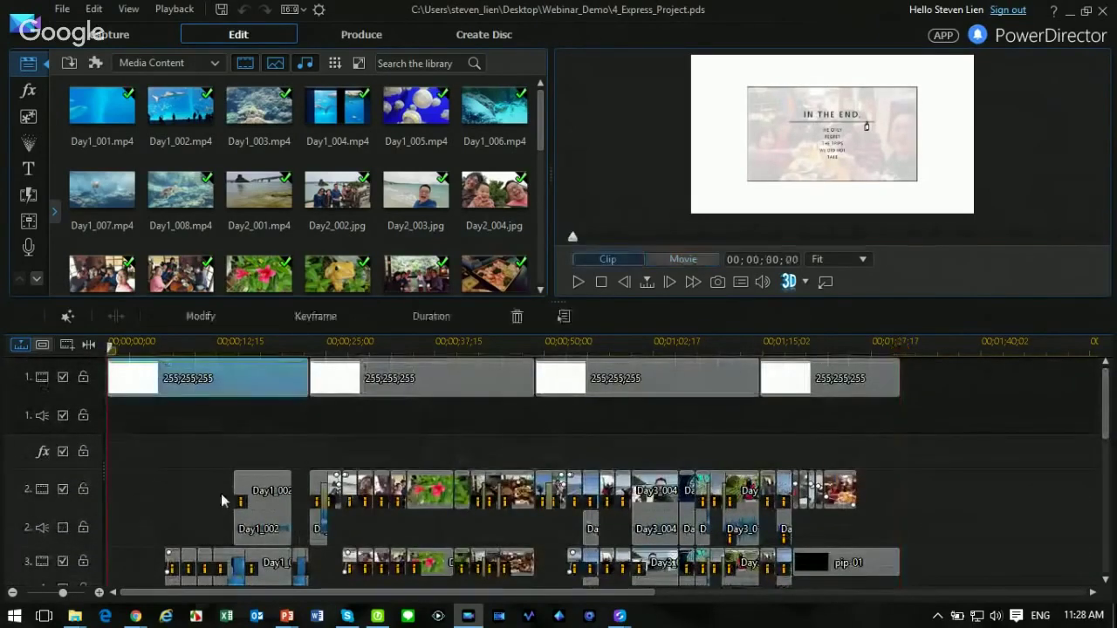
Step: Preview the project at 00;00;16;00 and look over its timeline tracks
{"action": "left_click", "coordinate": [250, 348]}
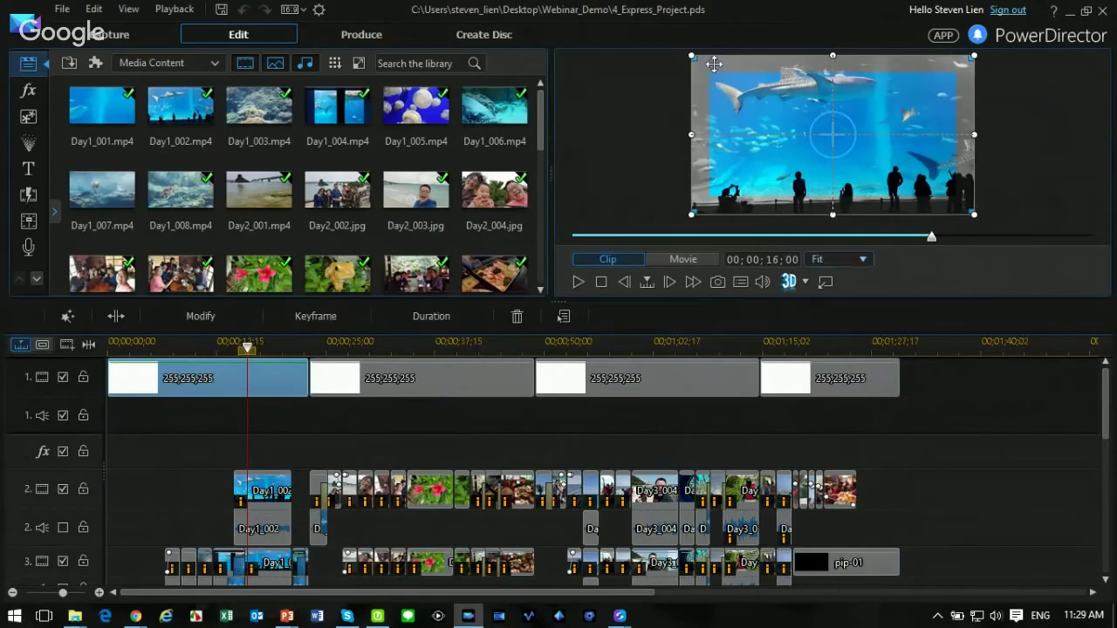
{"action": "scroll", "coordinate": [285, 446], "scroll_direction": "down", "scroll_amount": 2}
{"action": "scroll", "coordinate": [286, 446], "scroll_direction": "up", "scroll_amount": 1}
{"action": "left_click_drag", "start_coordinate": [1105, 437], "coordinate": [1104, 375]}
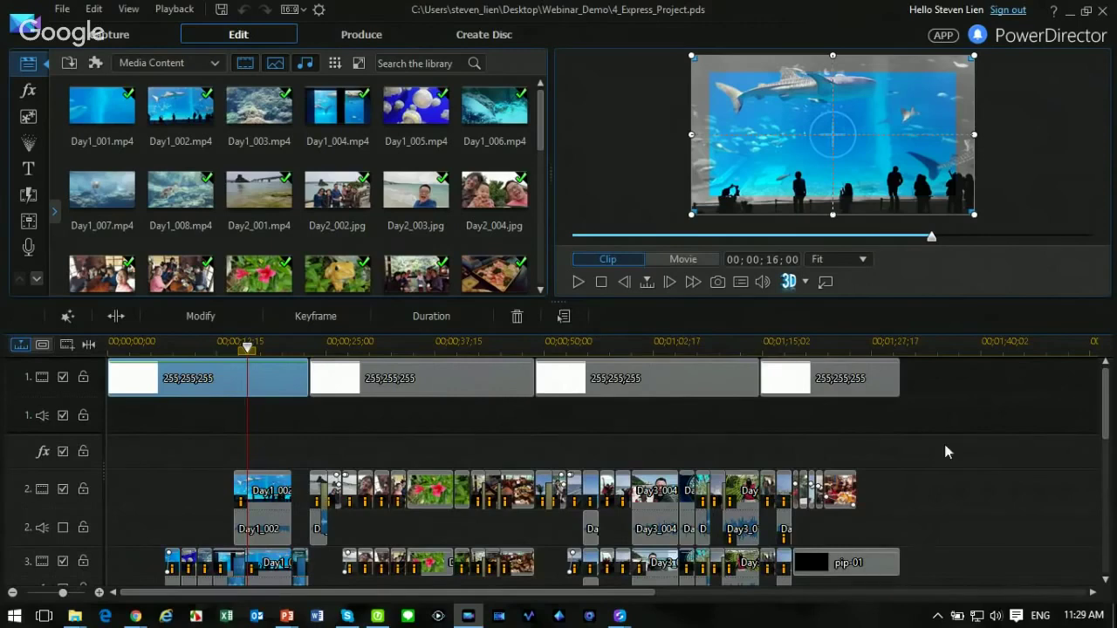
Step: Select all clips on the timeline and delete them to empty the project
{"action": "left_click", "coordinate": [971, 379]}
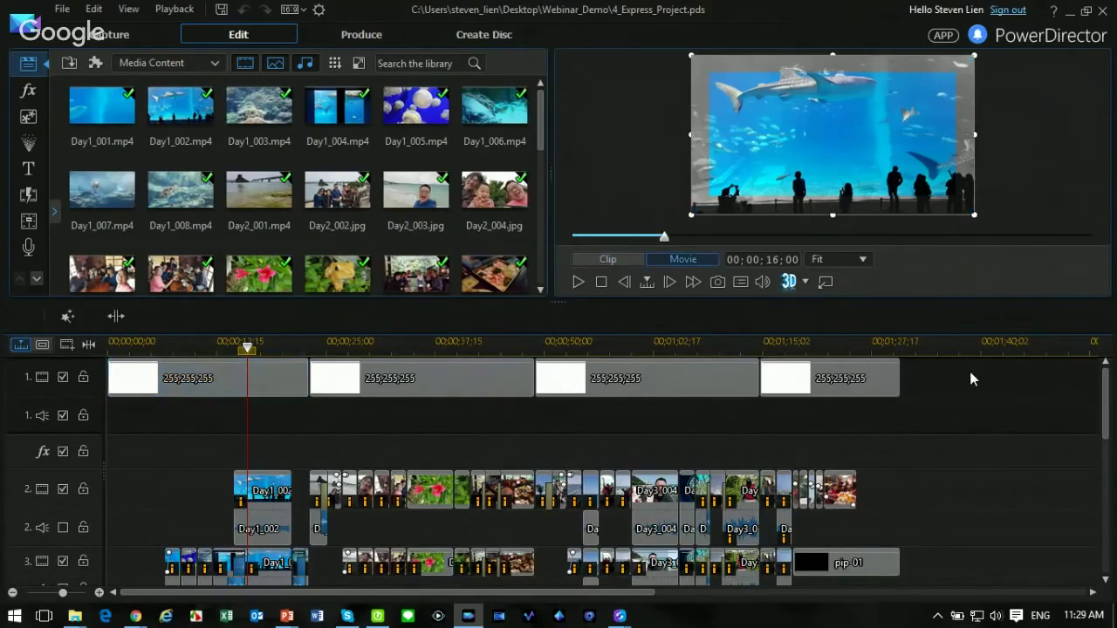
{"action": "key", "text": "ctrl+a"}
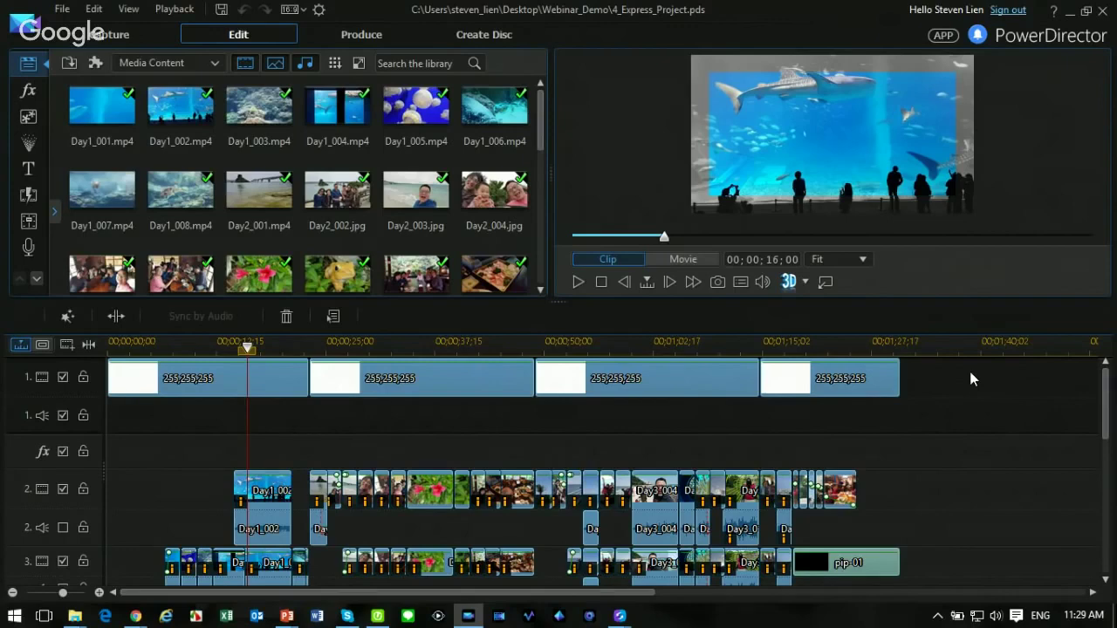
{"action": "key", "text": "ctrl+a"}
{"action": "key", "text": "Delete"}
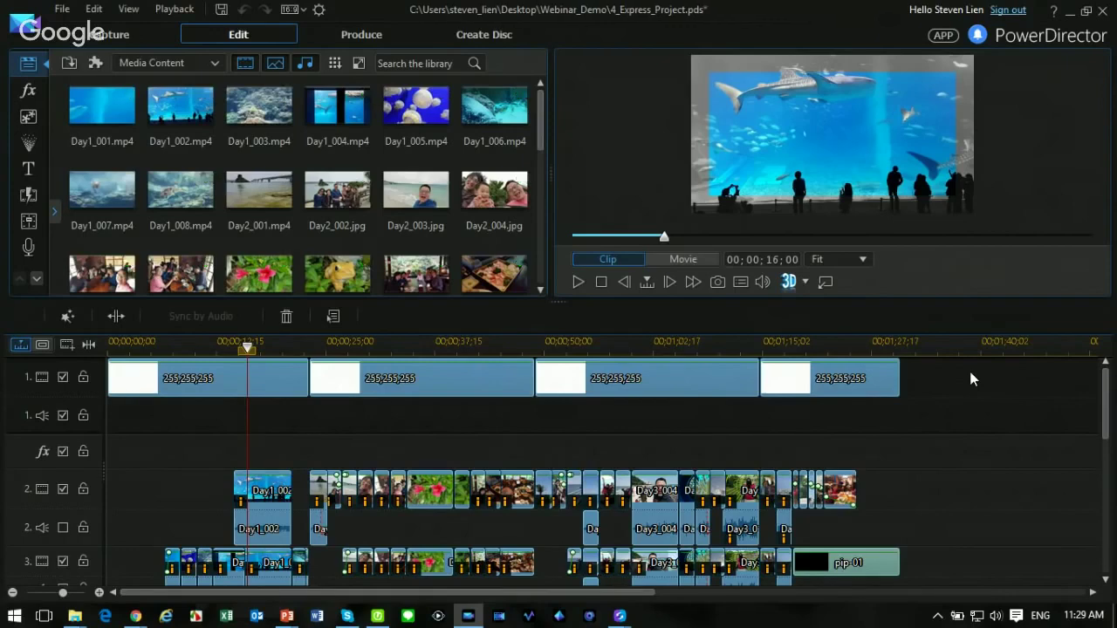
Step: Show the Express Projects templates in the library and enlarge the library area and its thumbnails
{"action": "left_click", "coordinate": [219, 64]}
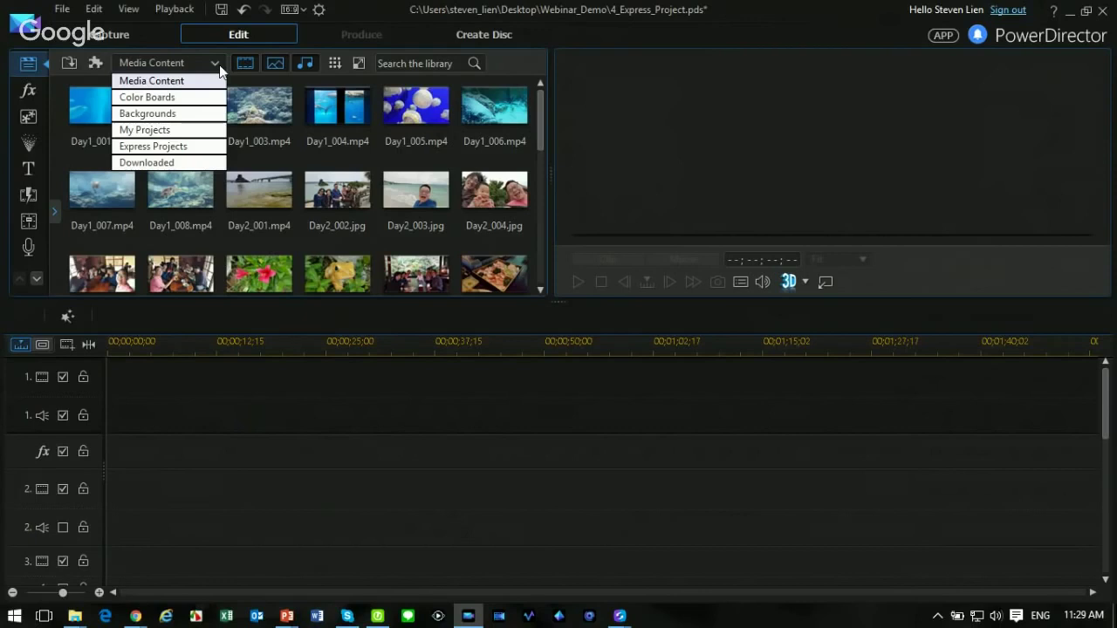
{"action": "left_click", "coordinate": [209, 147]}
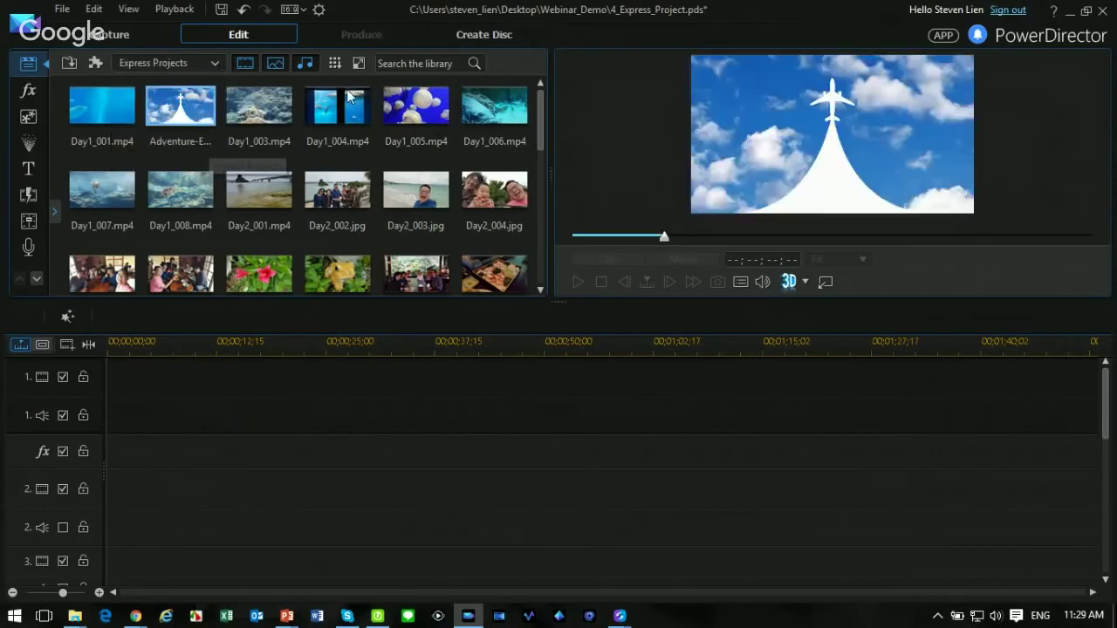
{"action": "left_click_drag", "start_coordinate": [552, 176], "coordinate": [645, 176]}
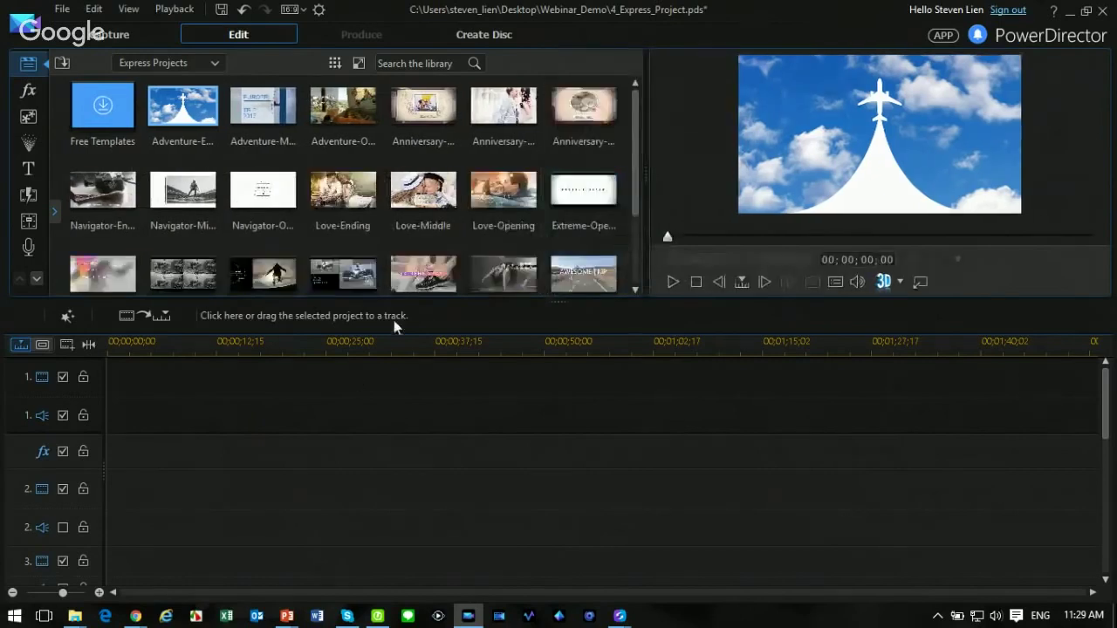
{"action": "left_click_drag", "start_coordinate": [561, 301], "coordinate": [558, 426]}
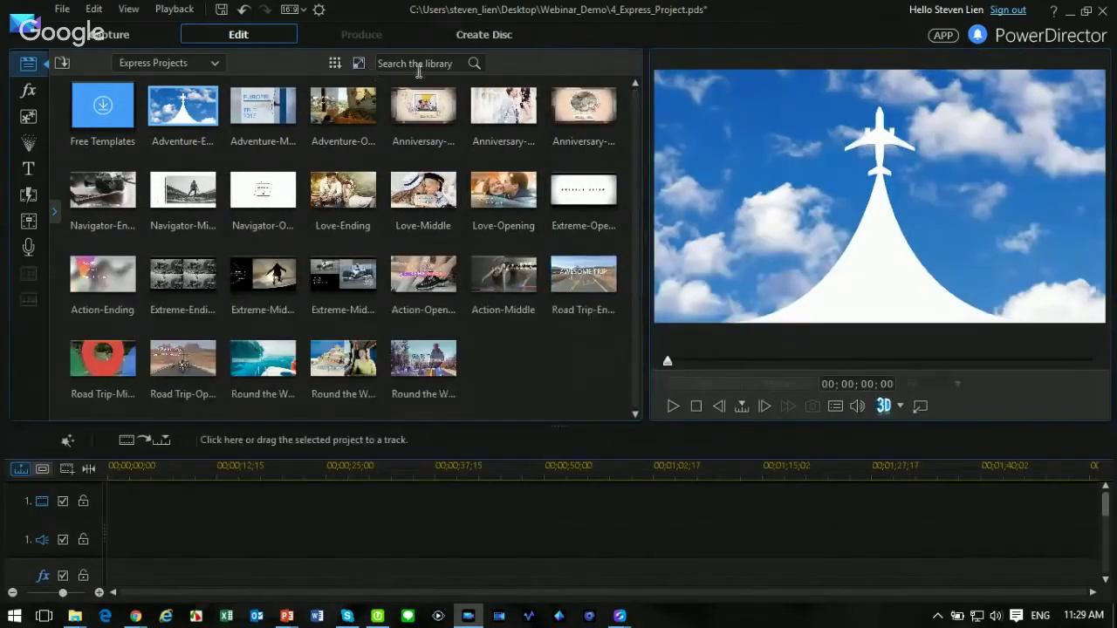
{"action": "left_click", "coordinate": [362, 65]}
{"action": "left_click_drag", "start_coordinate": [365, 88], "coordinate": [413, 91]}
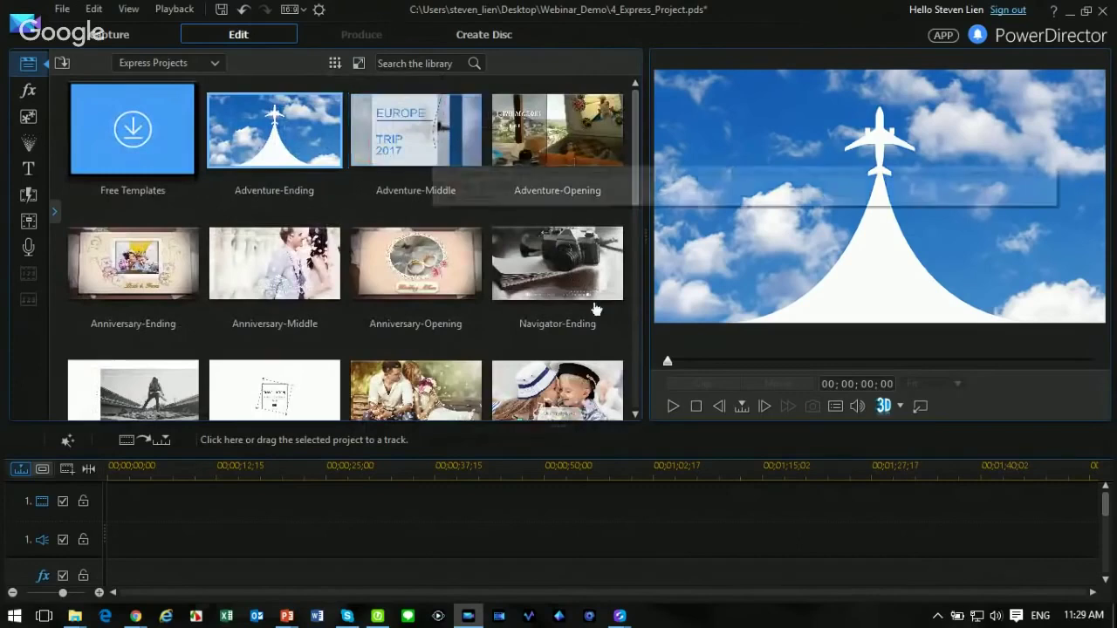
Step: Play part of the Adventure-Ending template's preview and stop it
{"action": "left_click", "coordinate": [674, 406]}
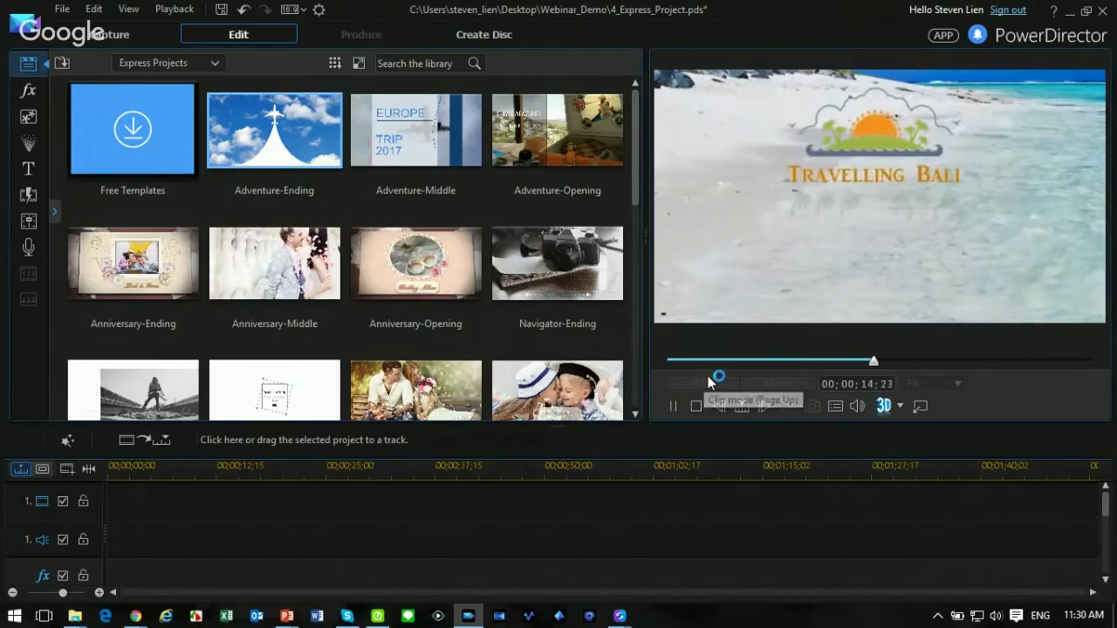
{"action": "left_click", "coordinate": [697, 408]}
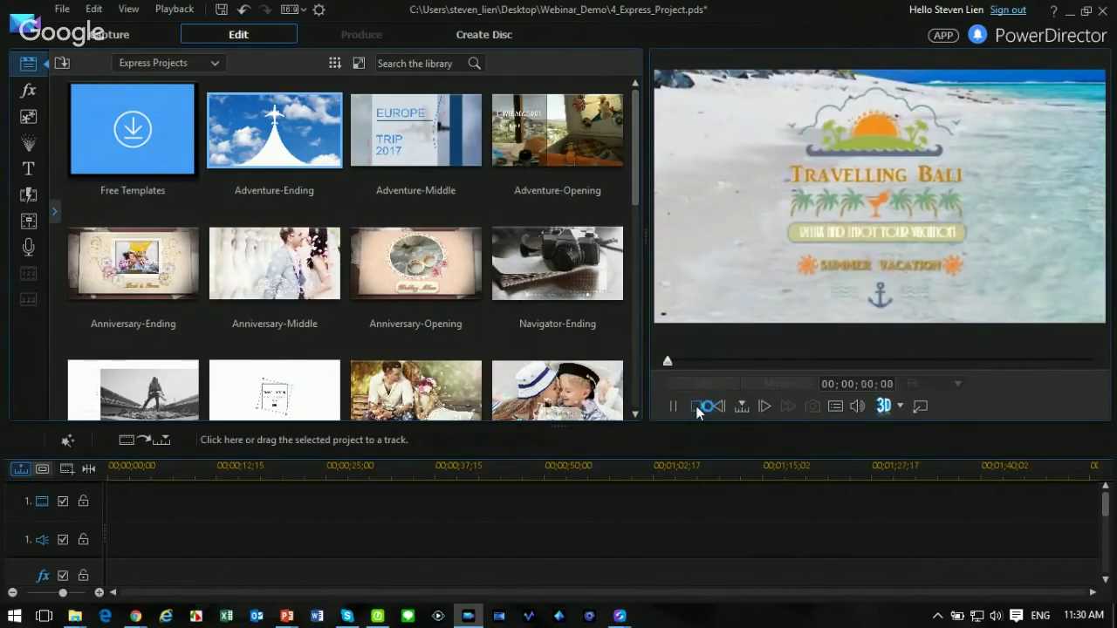
{"action": "left_click_drag", "start_coordinate": [636, 197], "coordinate": [656, 105]}
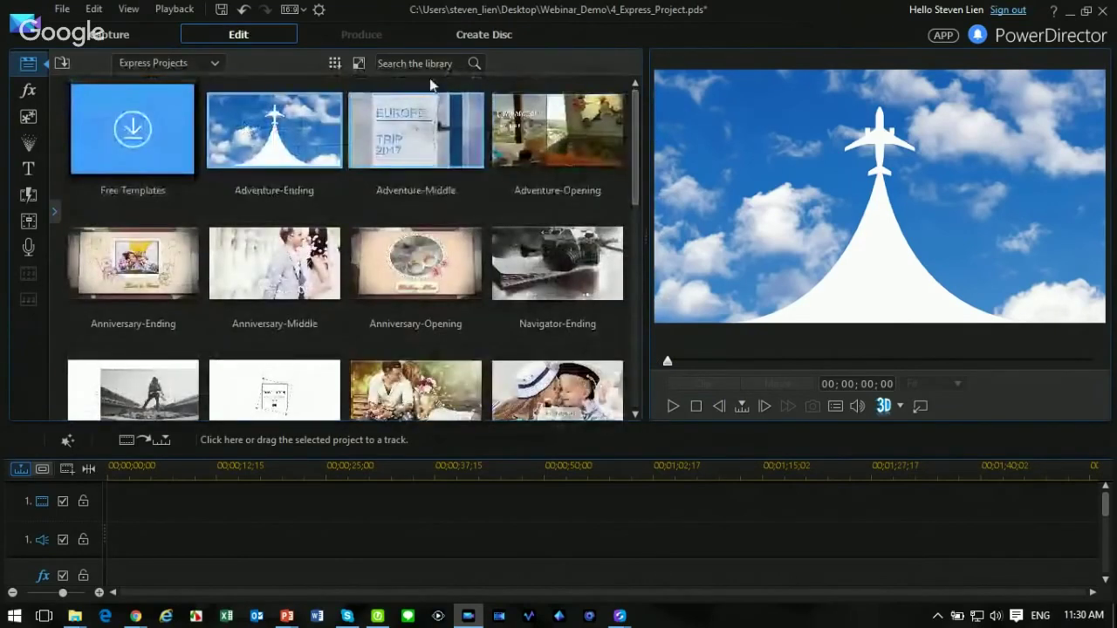
Step: View the Anniversary-Opening template, play part of the Action-Opening template's preview, and pause it
{"action": "left_click", "coordinate": [399, 291]}
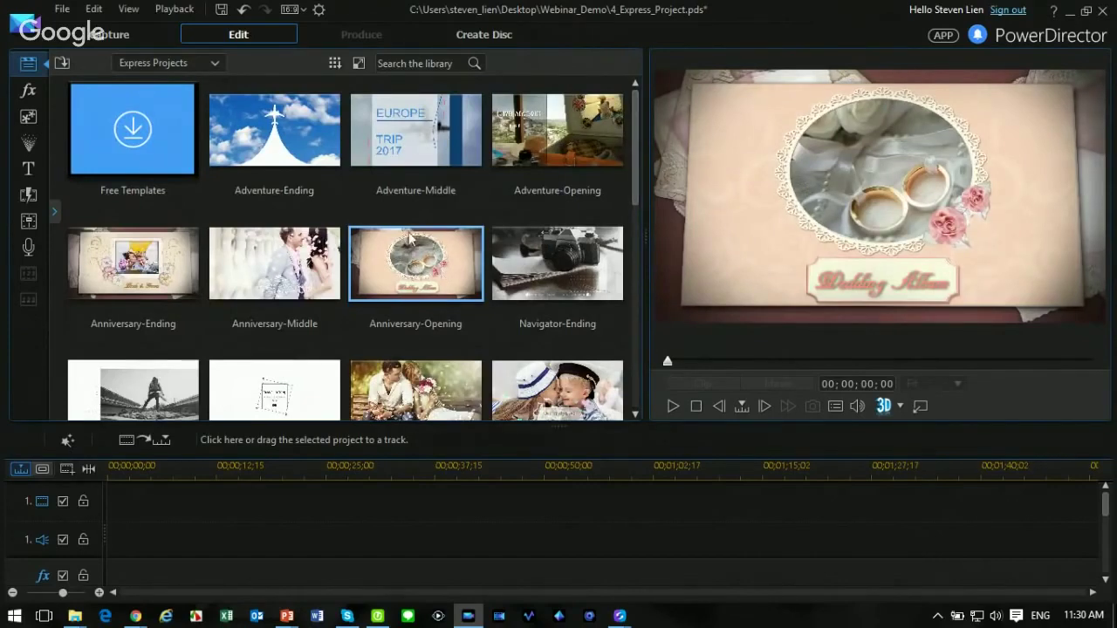
{"action": "scroll", "coordinate": [380, 229], "scroll_direction": "down", "scroll_amount": 6}
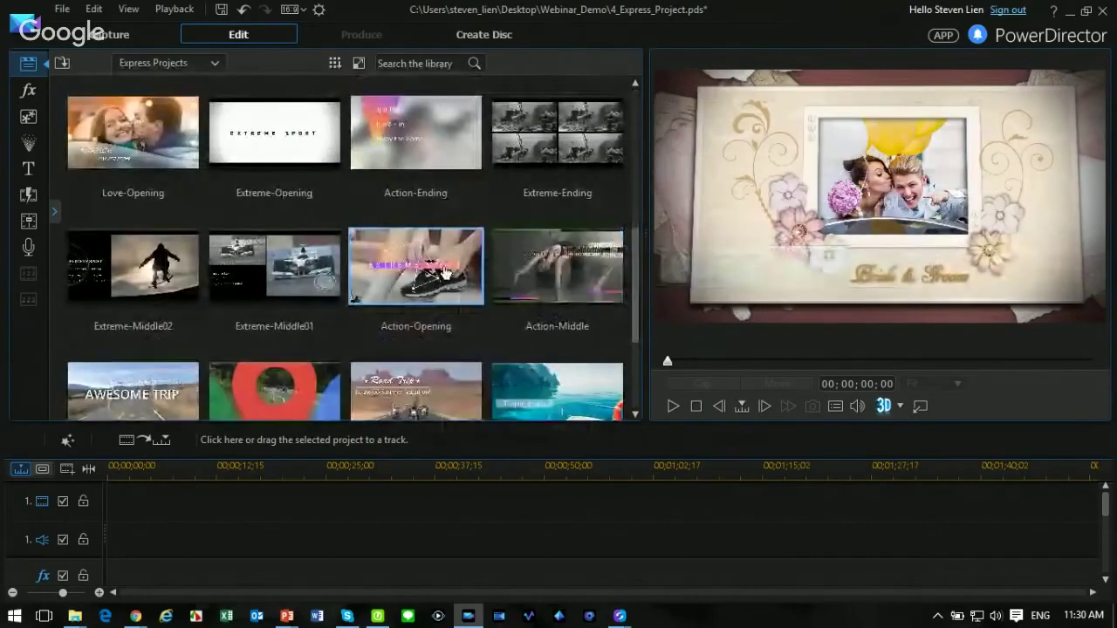
{"action": "left_click", "coordinate": [446, 273]}
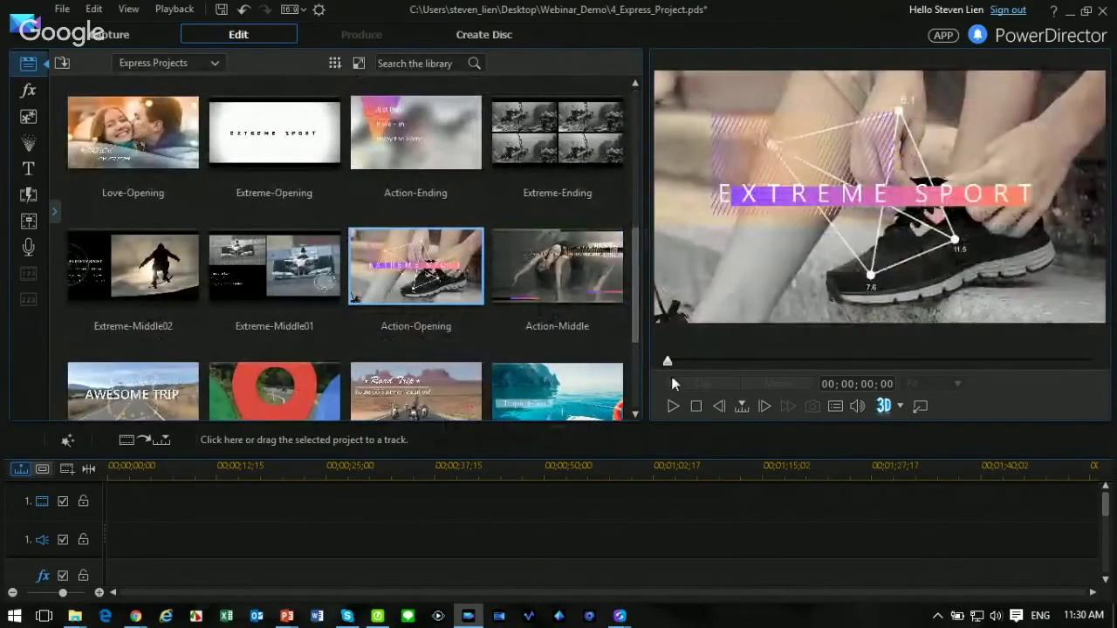
{"action": "left_click", "coordinate": [674, 405]}
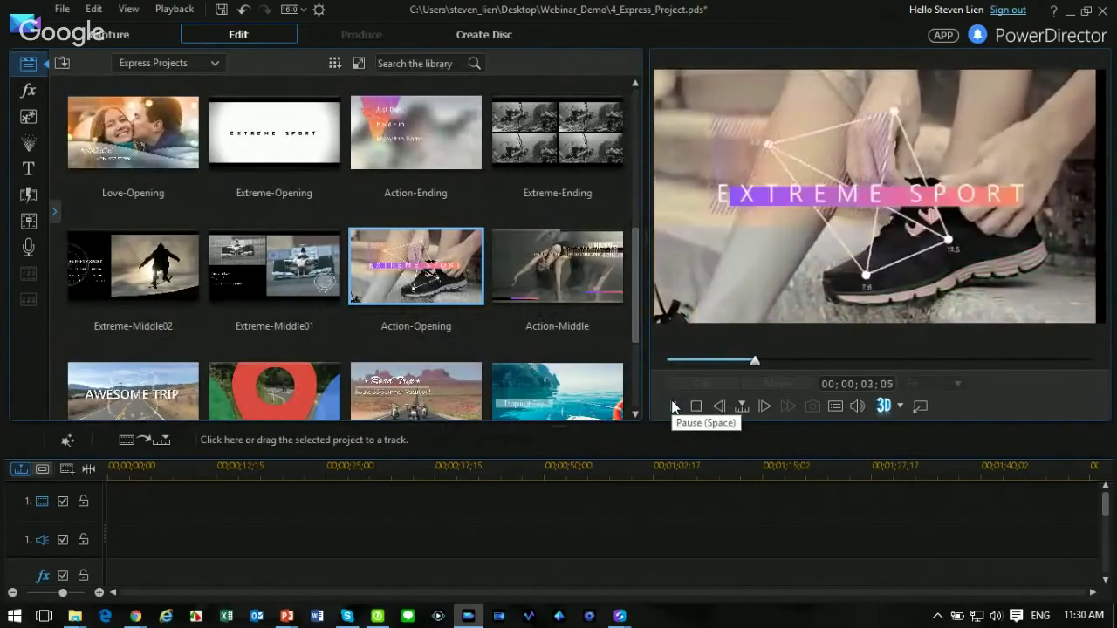
{"action": "left_click", "coordinate": [672, 407]}
{"action": "scroll", "coordinate": [392, 277], "scroll_direction": "down", "scroll_amount": 3}
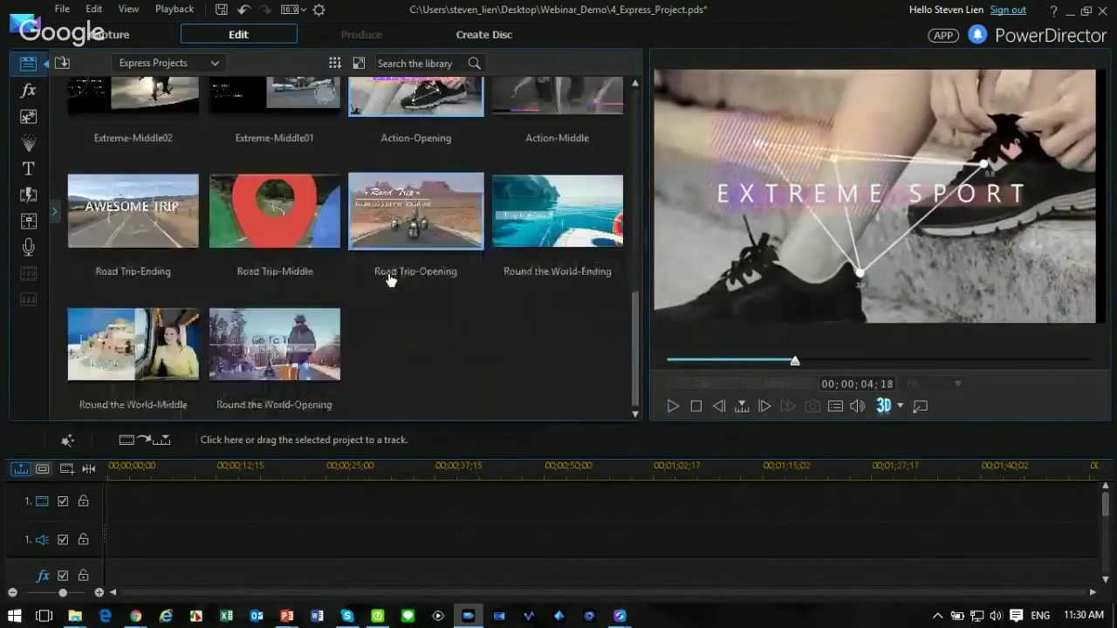
Step: Play part of the Navigator-Opening template's preview and pause it
{"action": "scroll", "coordinate": [451, 251], "scroll_direction": "up", "scroll_amount": 3}
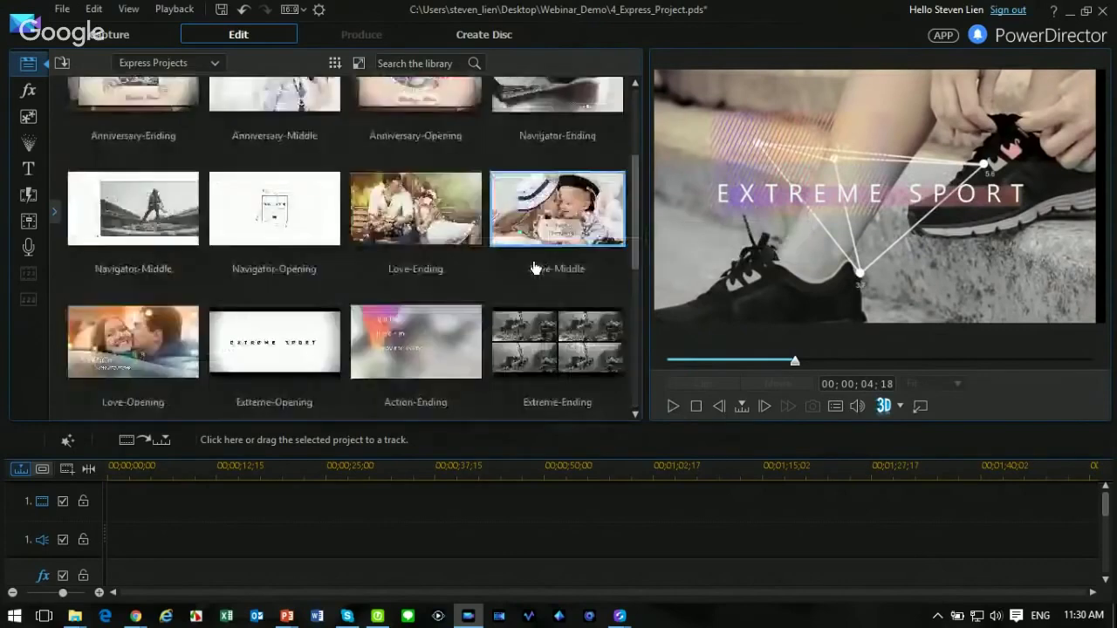
{"action": "left_click", "coordinate": [274, 210]}
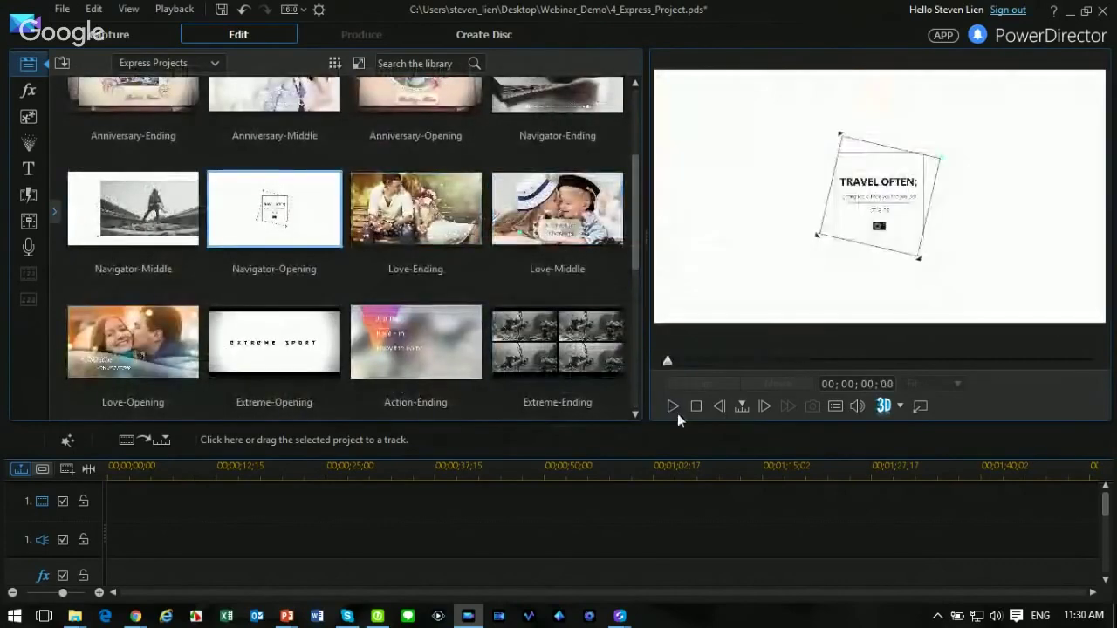
{"action": "left_click", "coordinate": [677, 405]}
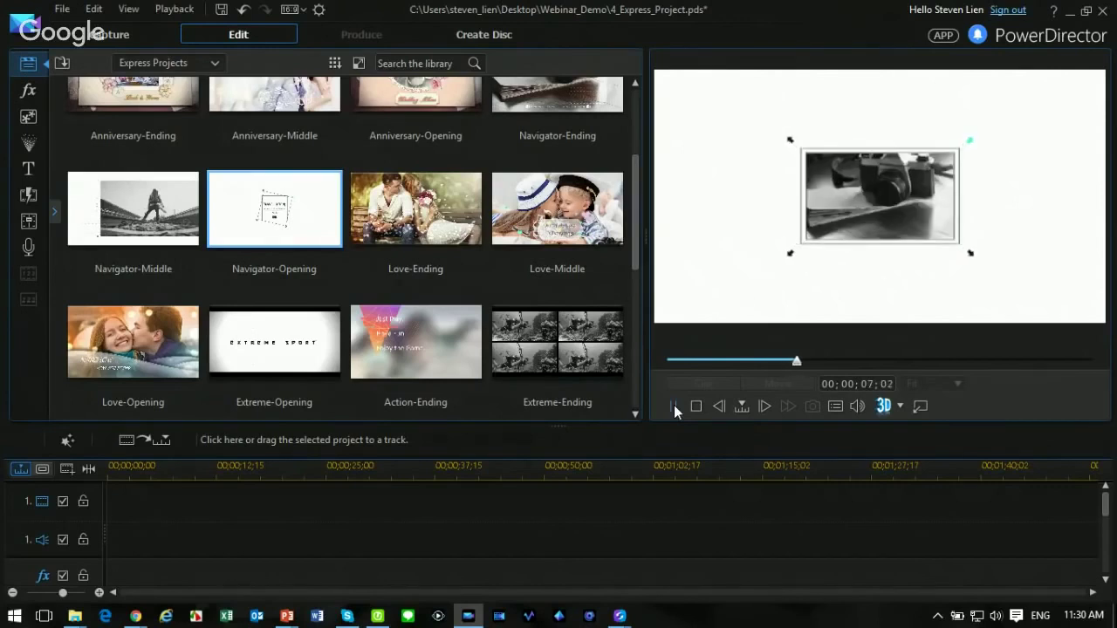
{"action": "left_click", "coordinate": [674, 405]}
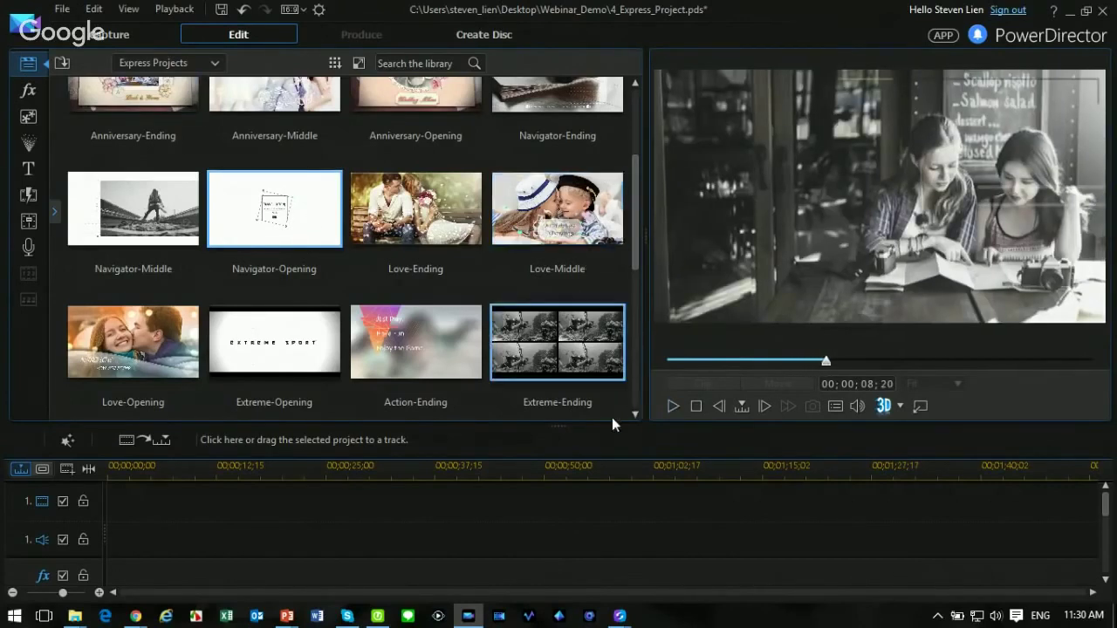
Step: Make more room for the timeline and add the Navigator-Opening, Navigator-Middle and Navigator-Ending templates one after another, starting at 00;00;00;00
{"action": "left_click_drag", "start_coordinate": [567, 427], "coordinate": [568, 356]}
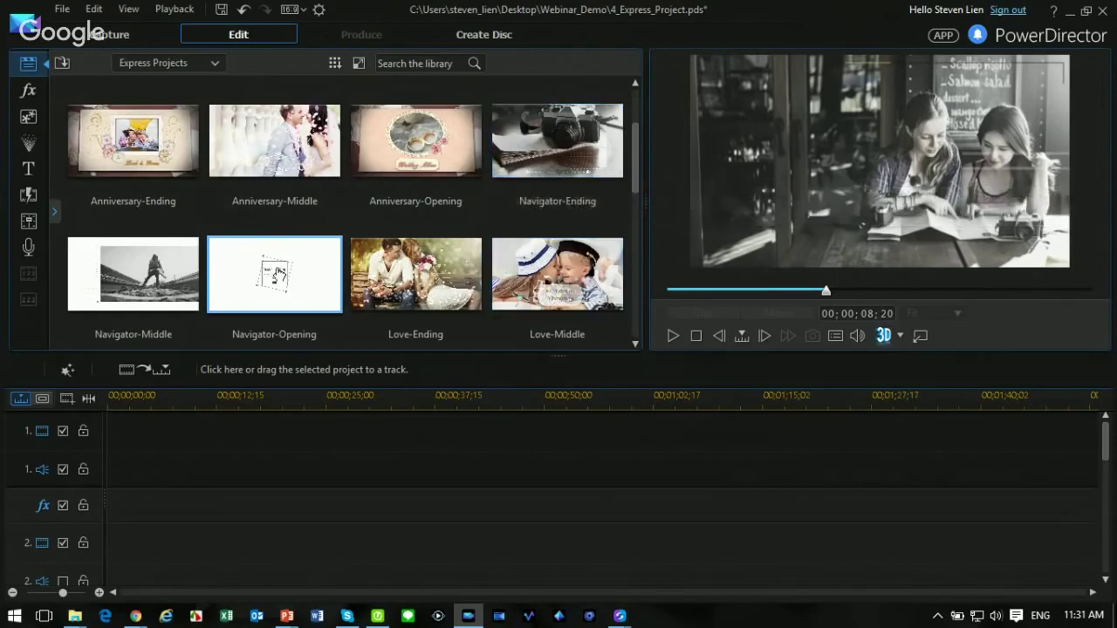
{"action": "left_click_drag", "start_coordinate": [278, 273], "coordinate": [91, 412]}
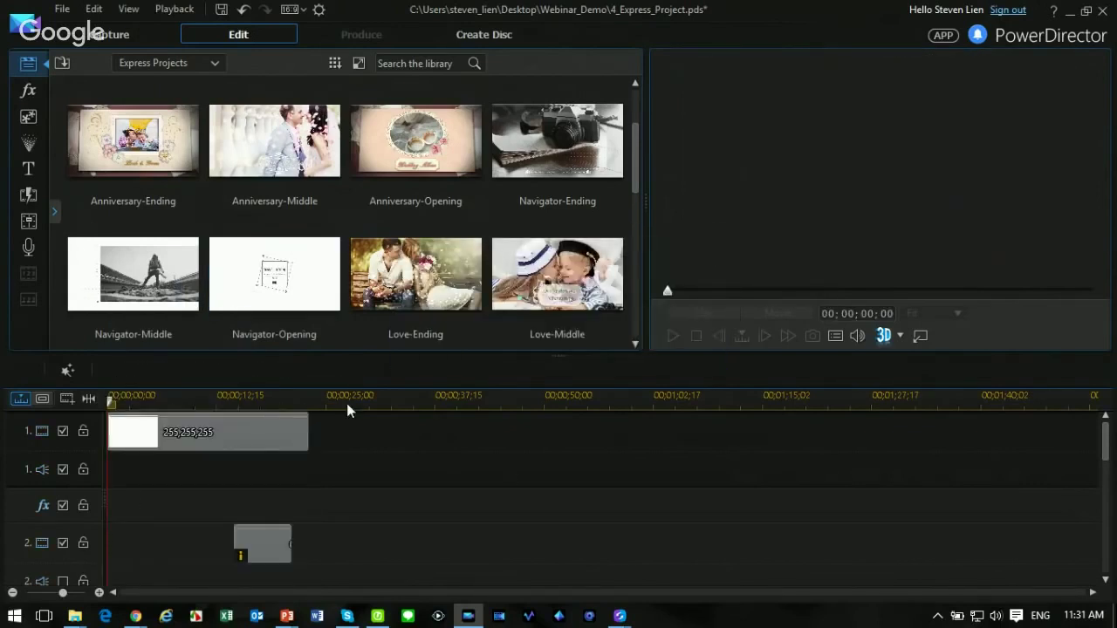
{"action": "mouse_move", "coordinate": [1105, 436]}
{"action": "left_mouse_down"}
{"action": "mouse_move", "coordinate": [1107, 495]}
{"action": "mouse_move", "coordinate": [1106, 441]}
{"action": "left_mouse_up"}
{"action": "left_click_drag", "start_coordinate": [163, 282], "coordinate": [307, 417]}
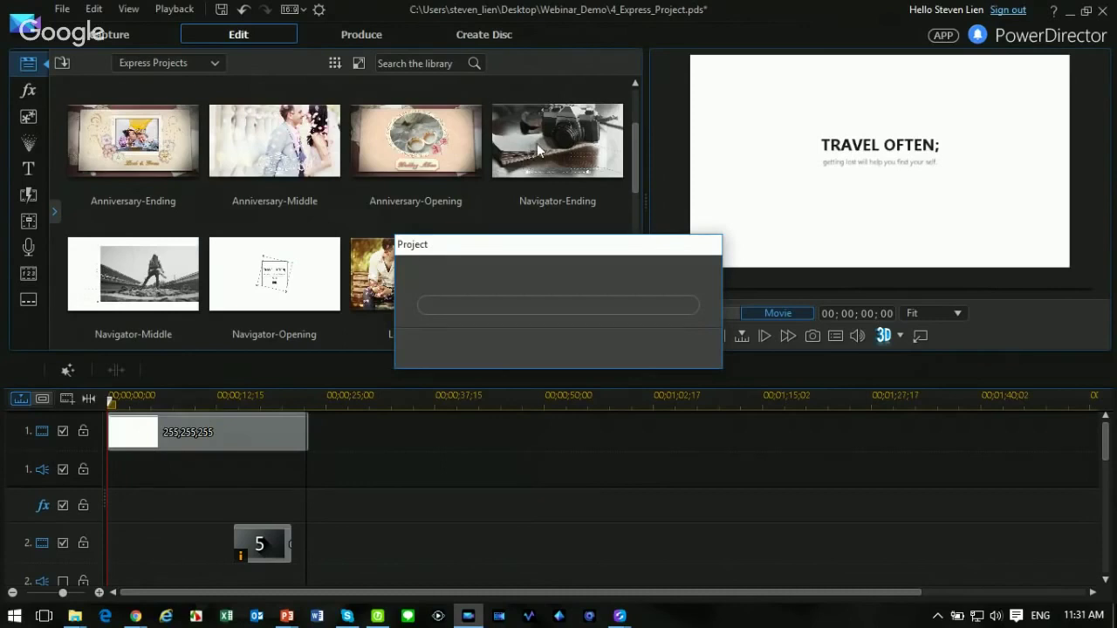
{"action": "left_click_drag", "start_coordinate": [548, 144], "coordinate": [561, 429]}
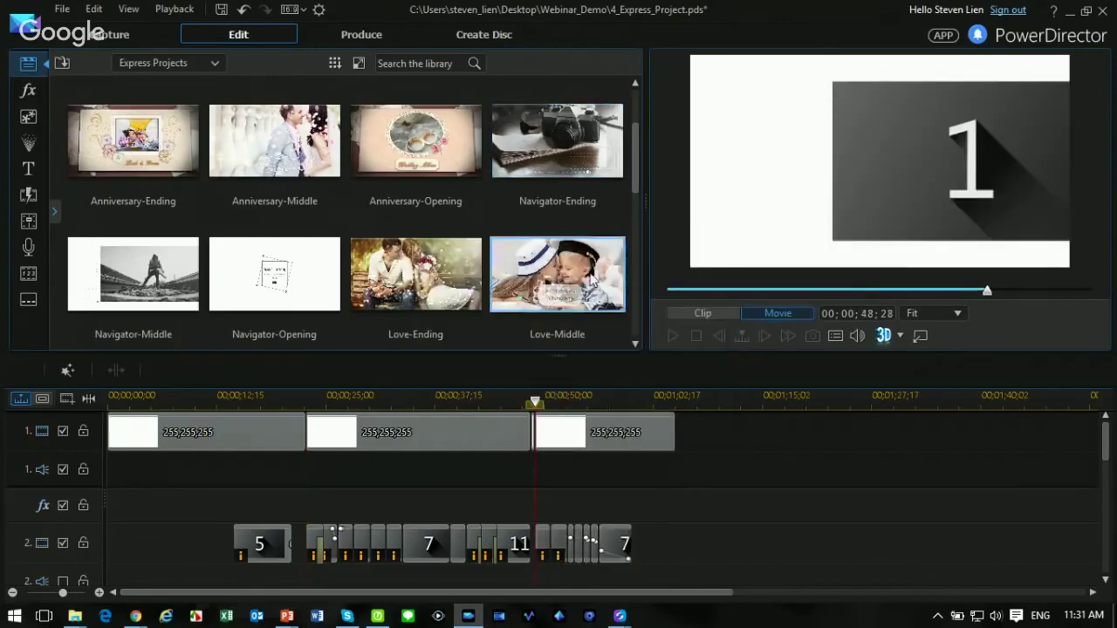
Step: Add the Adventure-Middle template directly after the Navigator-Ending section, at 00;01;05;04
{"action": "left_click", "coordinate": [677, 400]}
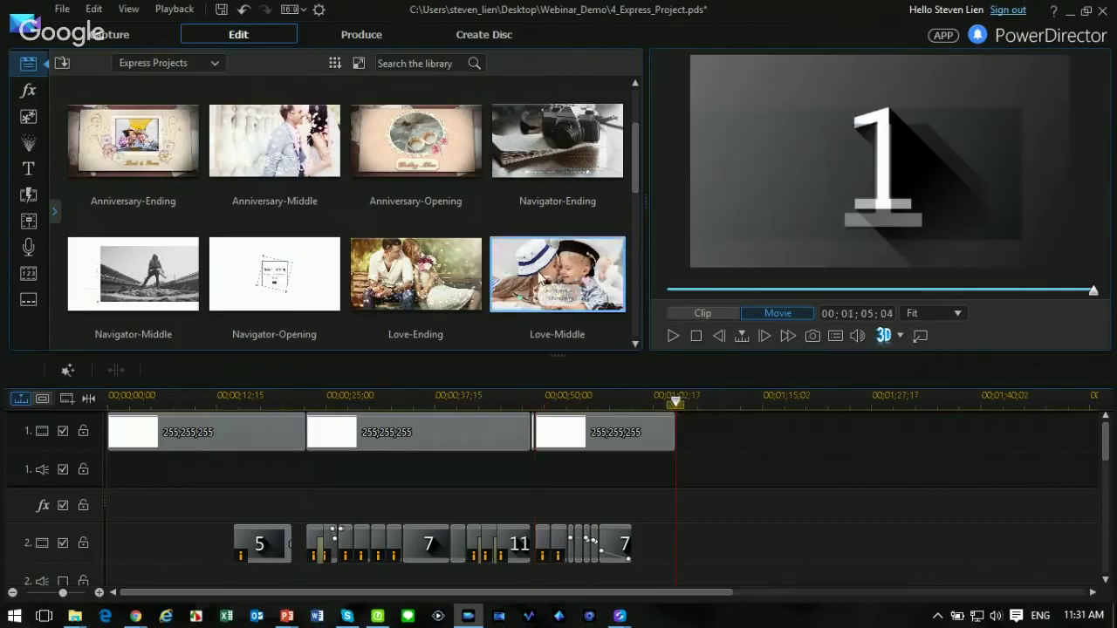
{"action": "left_click", "coordinate": [357, 218]}
{"action": "scroll", "coordinate": [356, 219], "scroll_direction": "up", "scroll_amount": 2}
{"action": "left_click_drag", "start_coordinate": [406, 153], "coordinate": [678, 450]}
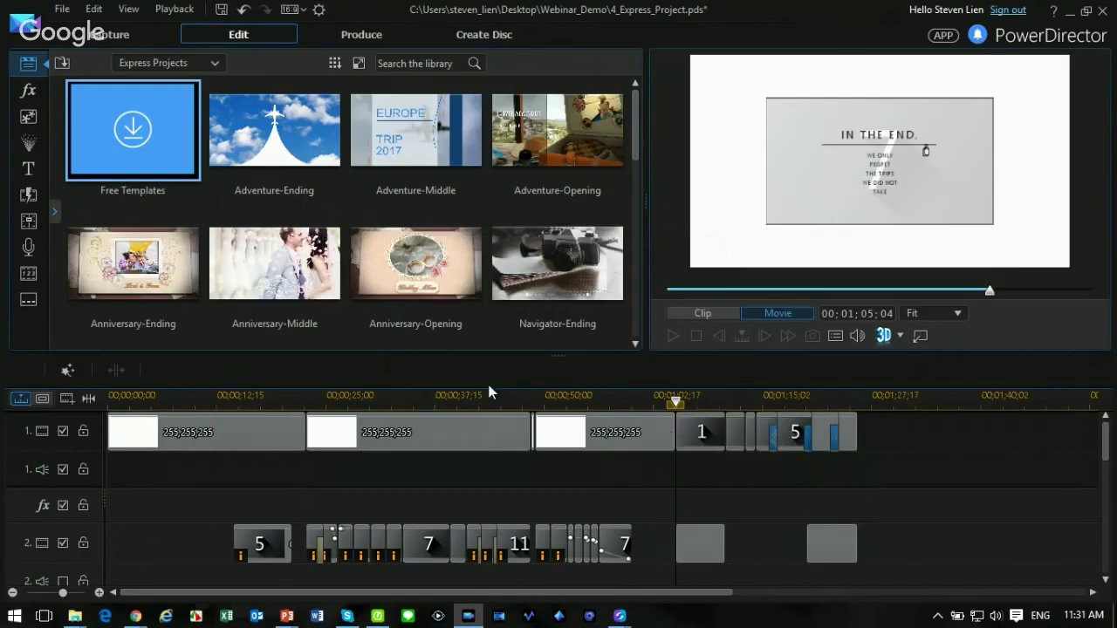
Step: Switch the library back to Media Content and fill placeholders 1 to 3 on video track 3 with Day1_001.mp4, Day1_002.mp4 and Day1_003.mp4
{"action": "left_click_drag", "start_coordinate": [369, 392], "coordinate": [505, 407]}
{"action": "left_click_drag", "start_coordinate": [631, 594], "coordinate": [342, 586]}
{"action": "left_click_drag", "start_coordinate": [32, 486], "coordinate": [44, 408]}
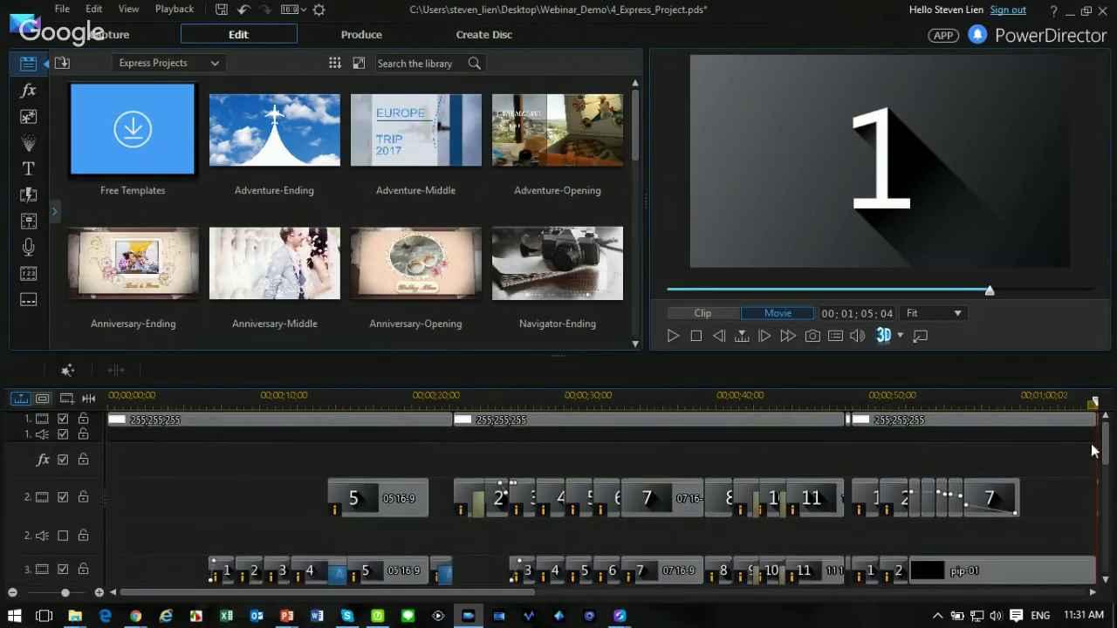
{"action": "left_click_drag", "start_coordinate": [1104, 450], "coordinate": [1102, 467]}
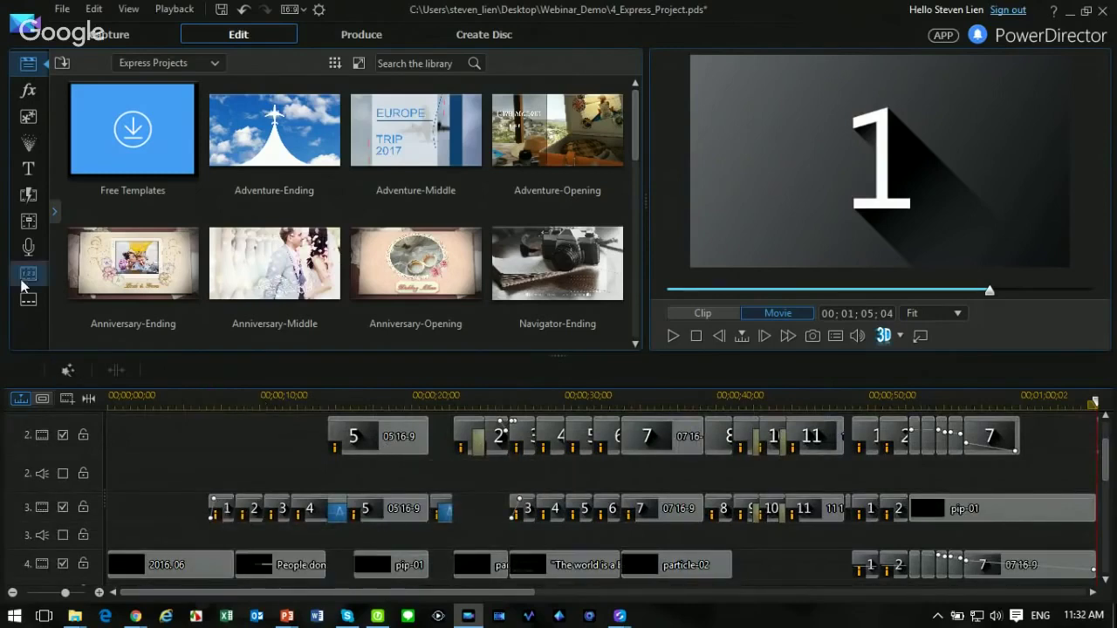
{"action": "left_click", "coordinate": [192, 64]}
{"action": "scroll", "coordinate": [184, 105], "scroll_direction": "up", "scroll_amount": 2}
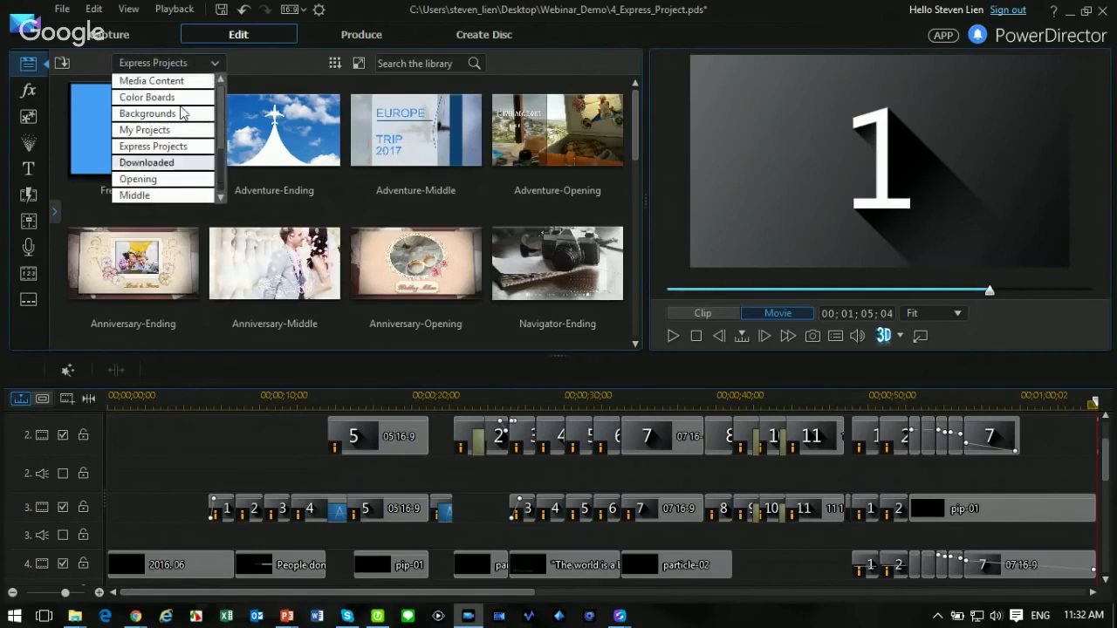
{"action": "left_click", "coordinate": [153, 81]}
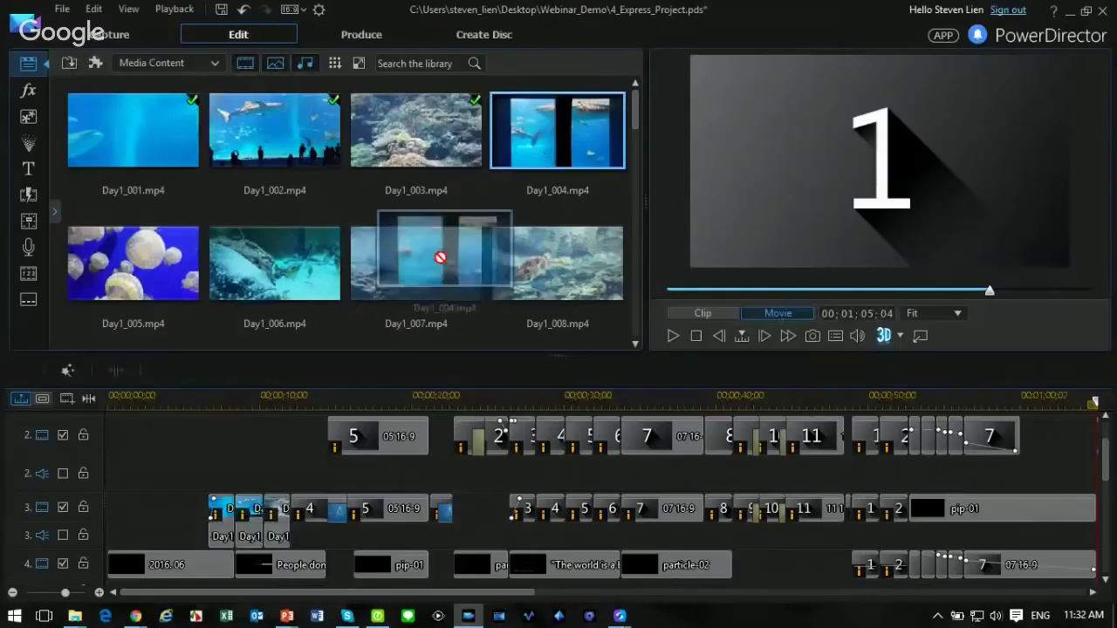
Step: Fill placeholder 4 with Day1_004.mp4, both 5s with Day1_005.mp4 and the opening's last one with Day1_006.mp4, and move the playhead to 00;00;02;27
{"action": "left_click_drag", "start_coordinate": [436, 257], "coordinate": [299, 511]}
{"action": "left_click_drag", "start_coordinate": [139, 262], "coordinate": [349, 445]}
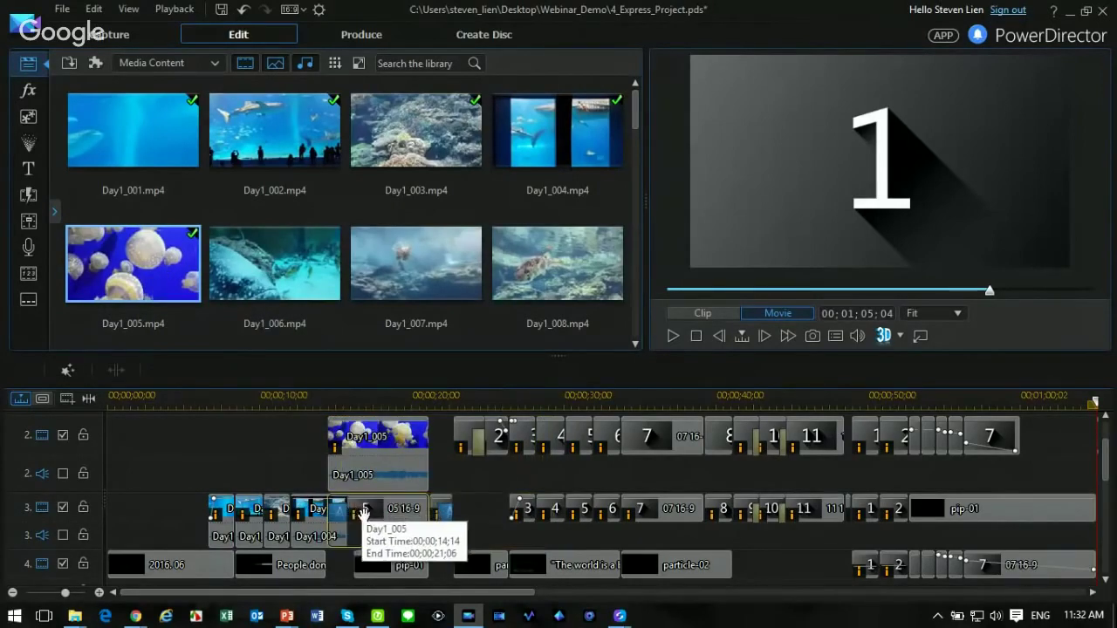
{"action": "left_click_drag", "start_coordinate": [286, 275], "coordinate": [439, 435]}
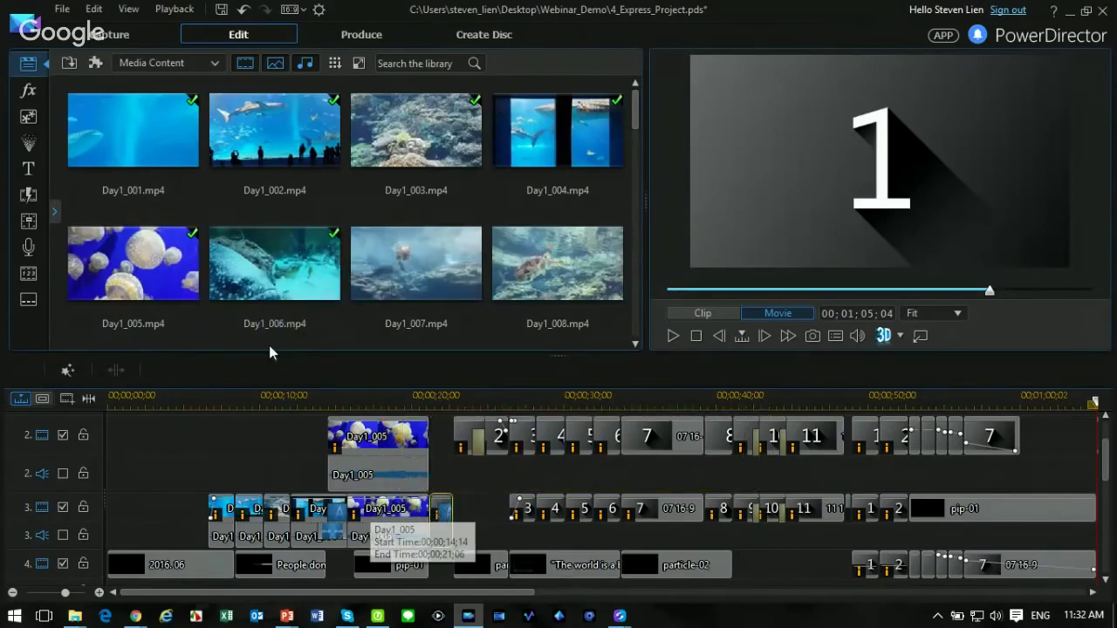
{"action": "left_click", "coordinate": [150, 398]}
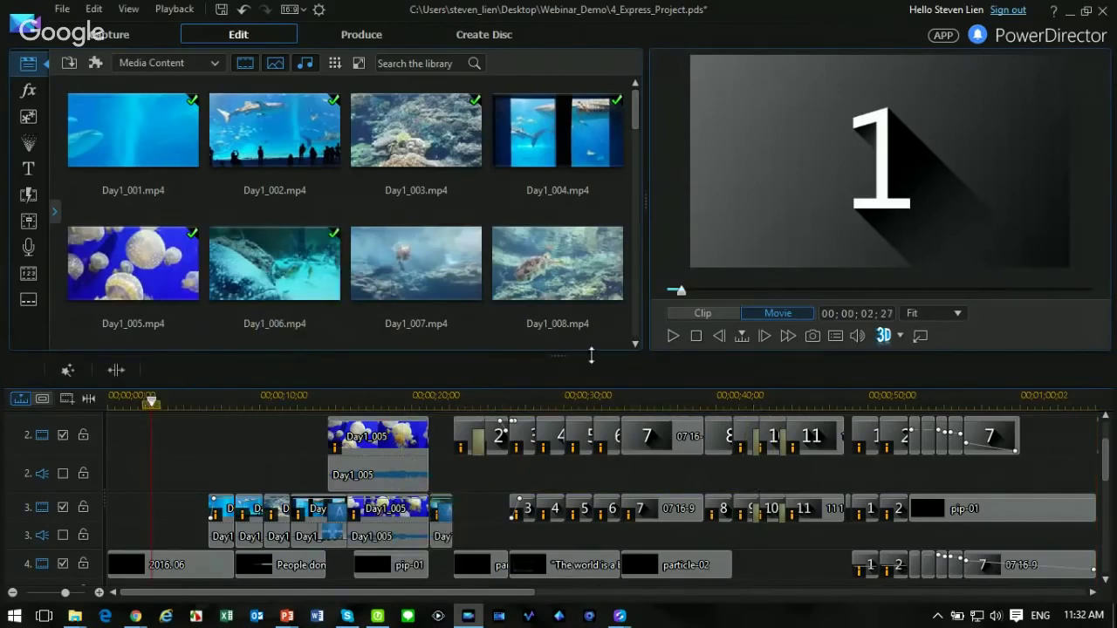
Step: Play the filled opening section in the movie preview and pause it at 00;00;14;17
{"action": "left_click", "coordinate": [674, 337]}
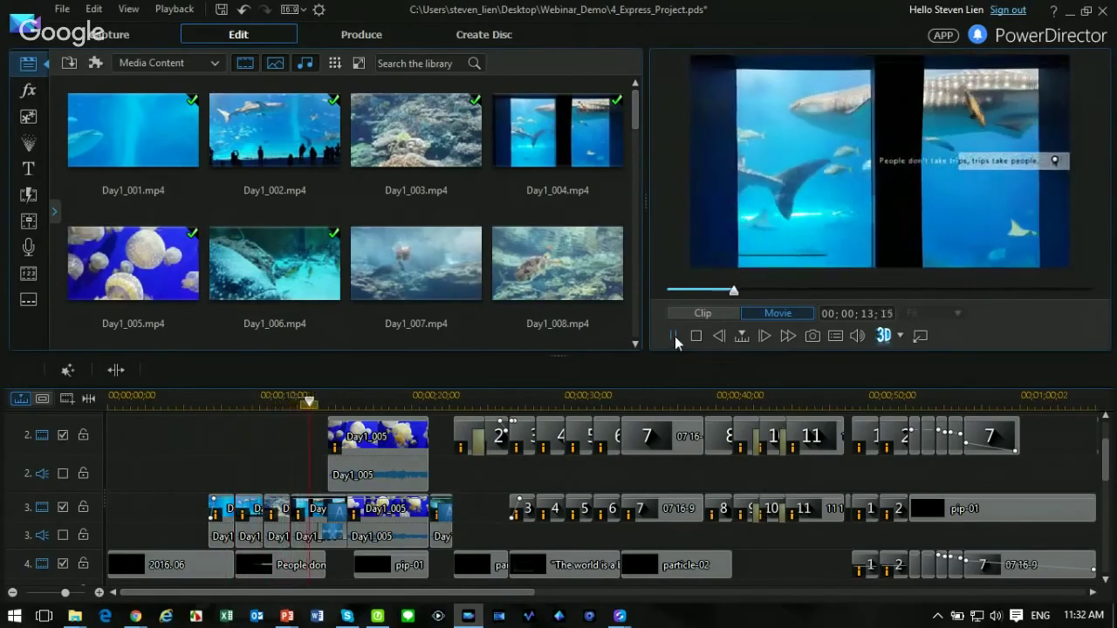
{"action": "left_click", "coordinate": [674, 336]}
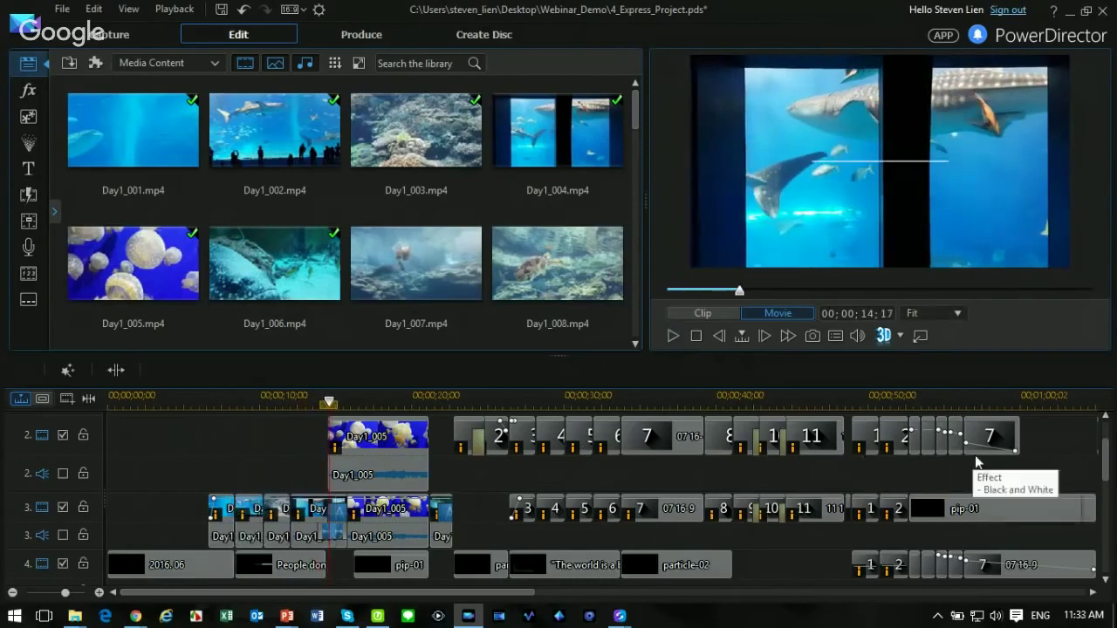
Step: Open the first title clip on video track 4 in the Title Designer, replace the headline TRAVEL OFTEN; with OKINAWA and centre it
{"action": "left_click_drag", "start_coordinate": [1106, 457], "coordinate": [1108, 497]}
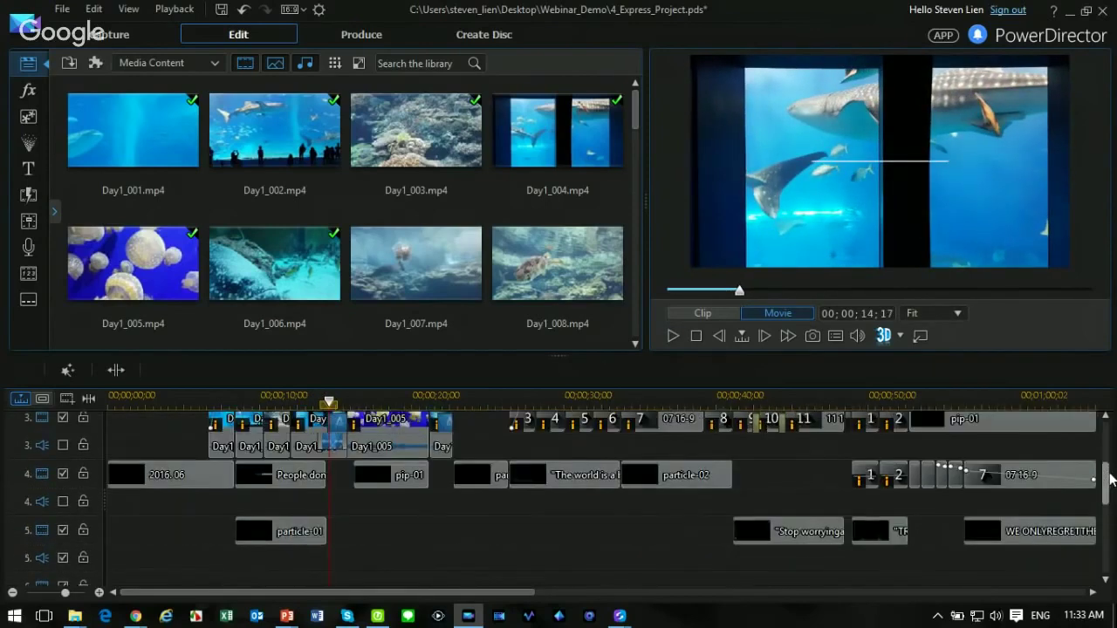
{"action": "left_click", "coordinate": [158, 474]}
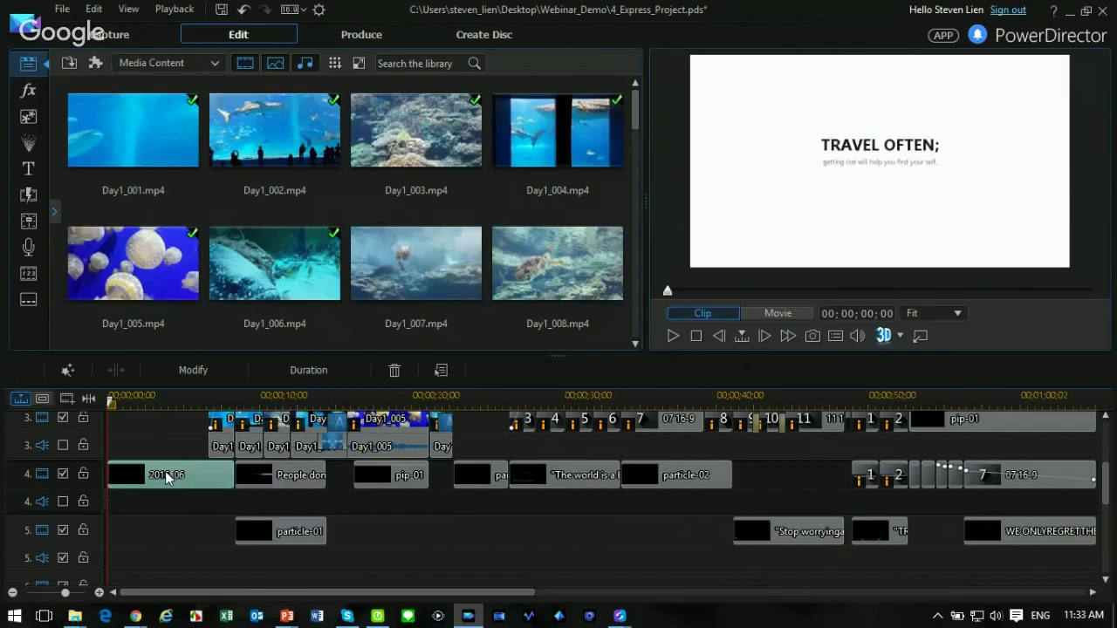
{"action": "double_click", "coordinate": [169, 476]}
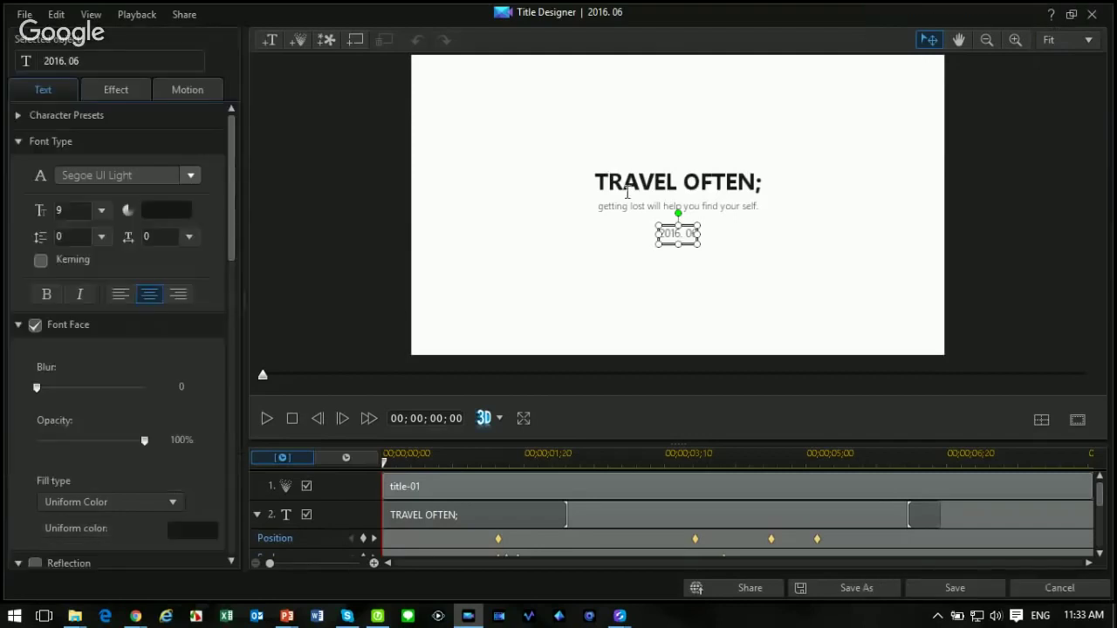
{"action": "double_click", "coordinate": [627, 192]}
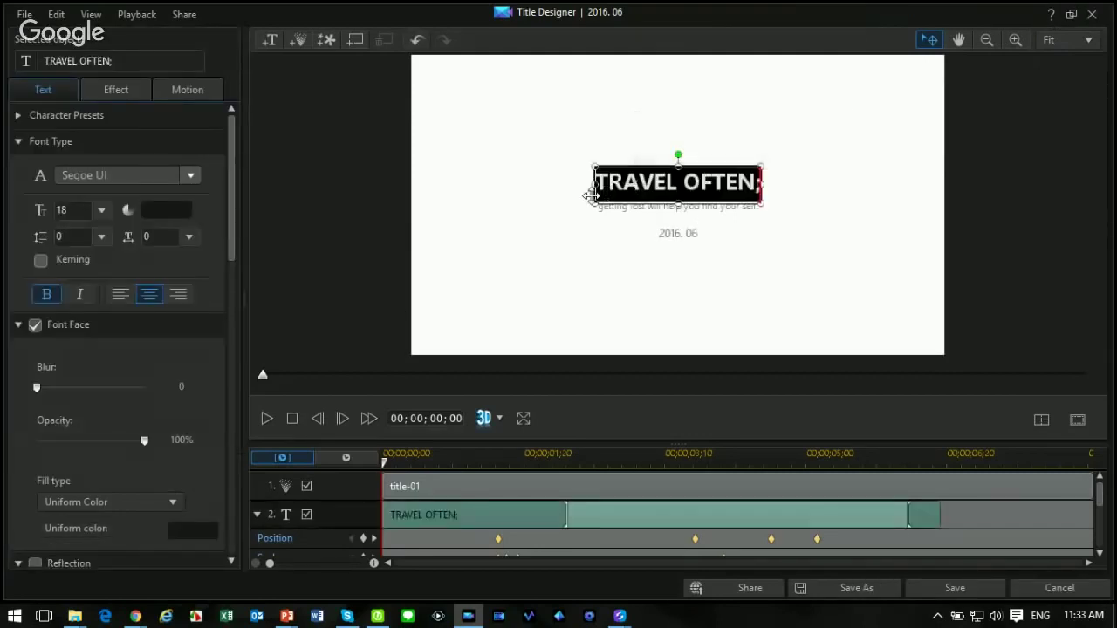
{"action": "type", "text": "OKINAWA"}
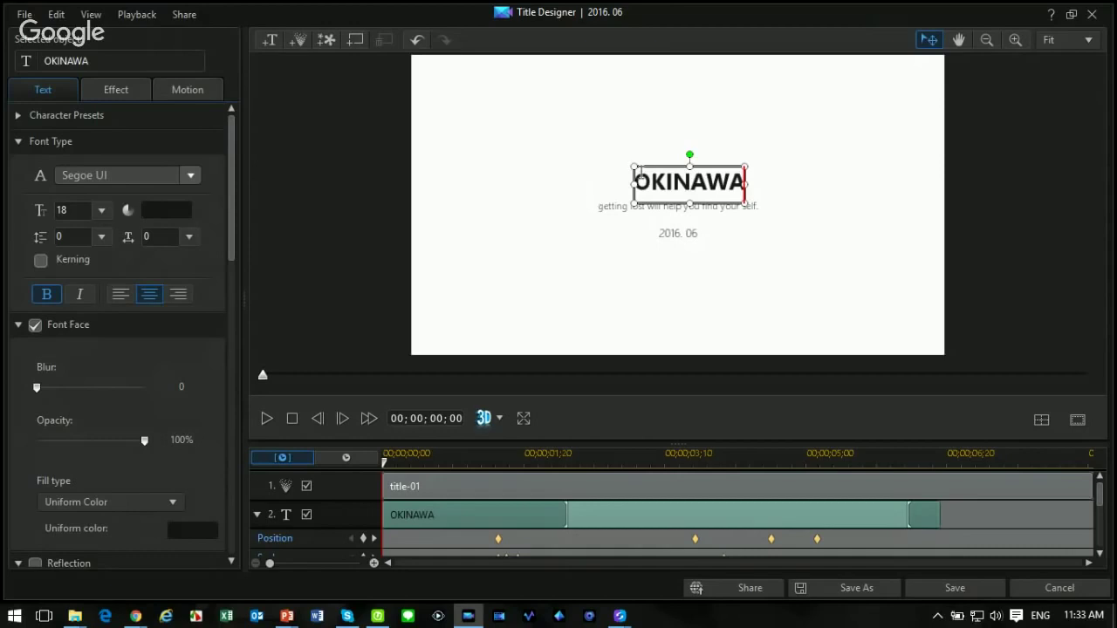
{"action": "left_click_drag", "start_coordinate": [663, 164], "coordinate": [652, 164]}
Step: Change the title's date line to 2016. 04, save the title and preview the opening up to 00;00;08;08
{"action": "left_click", "coordinate": [694, 233]}
{"action": "left_click_drag", "start_coordinate": [693, 234], "coordinate": [691, 232]}
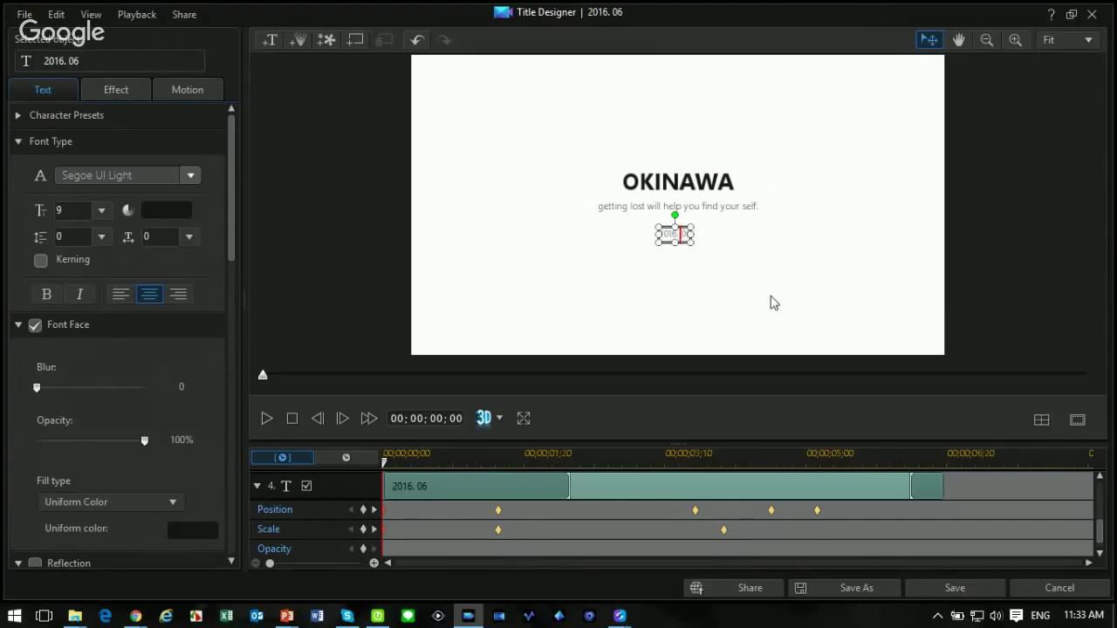
{"action": "type", "text": "04"}
{"action": "left_click", "coordinate": [779, 259]}
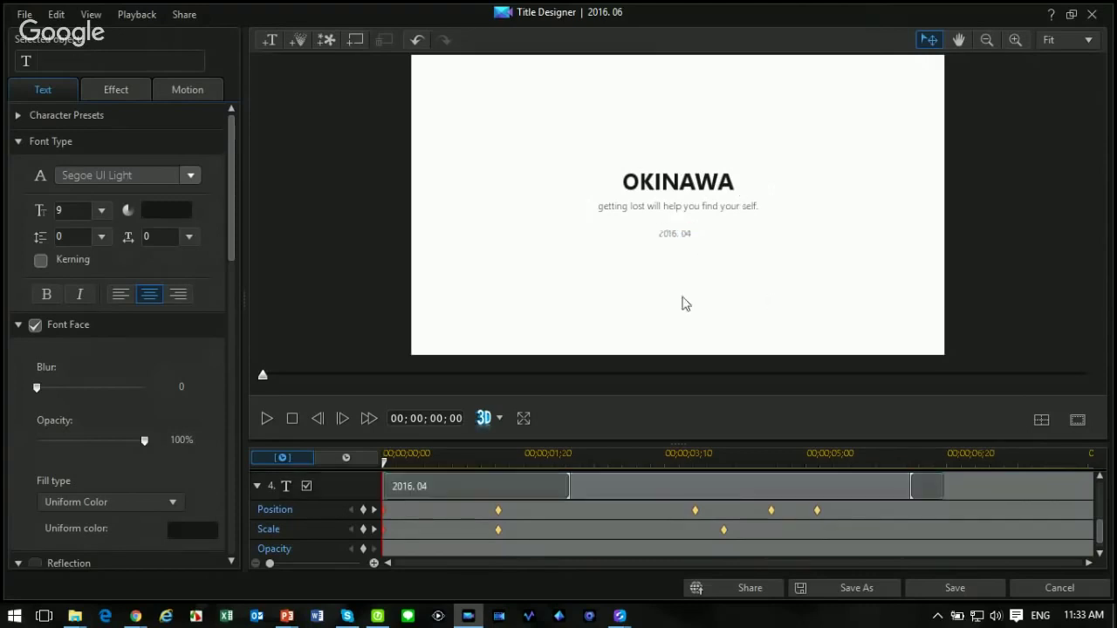
{"action": "left_click", "coordinate": [939, 590]}
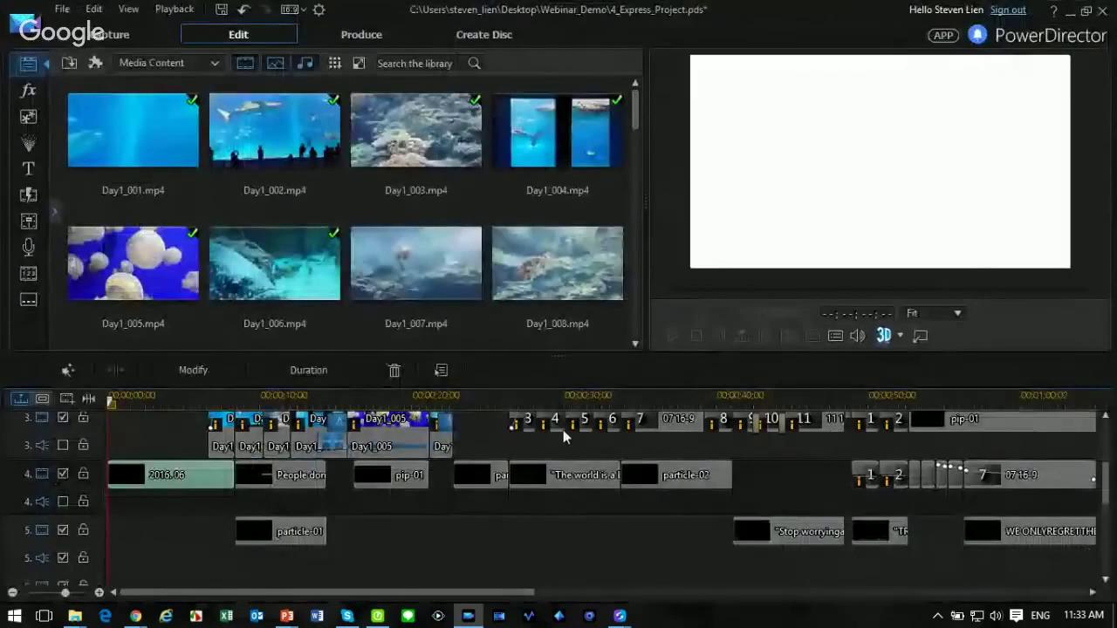
{"action": "left_click", "coordinate": [675, 335]}
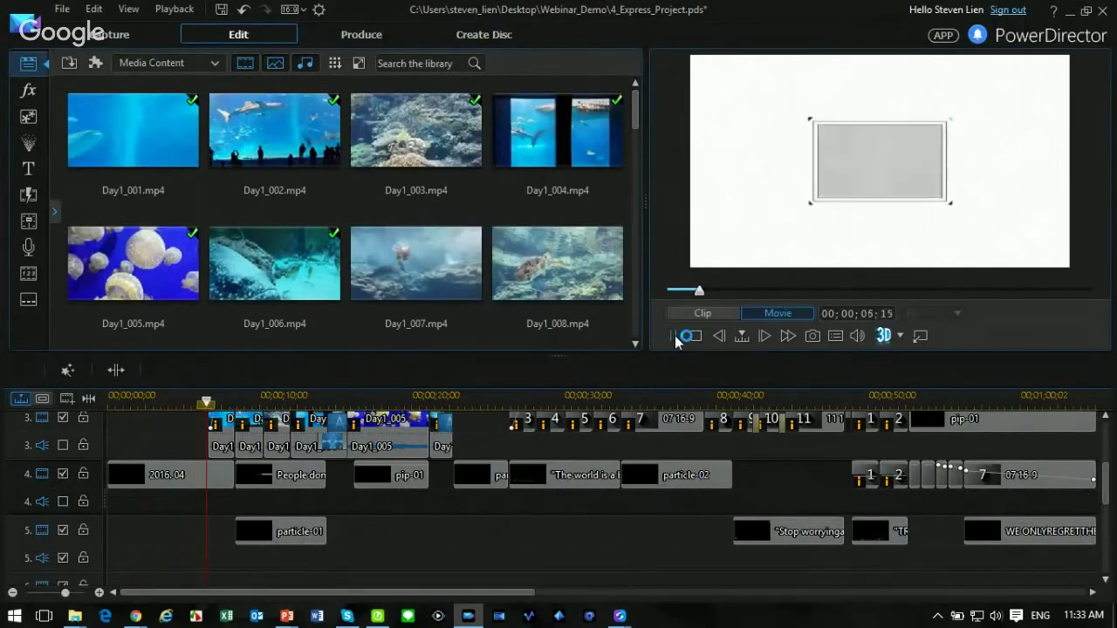
{"action": "left_click", "coordinate": [685, 338]}
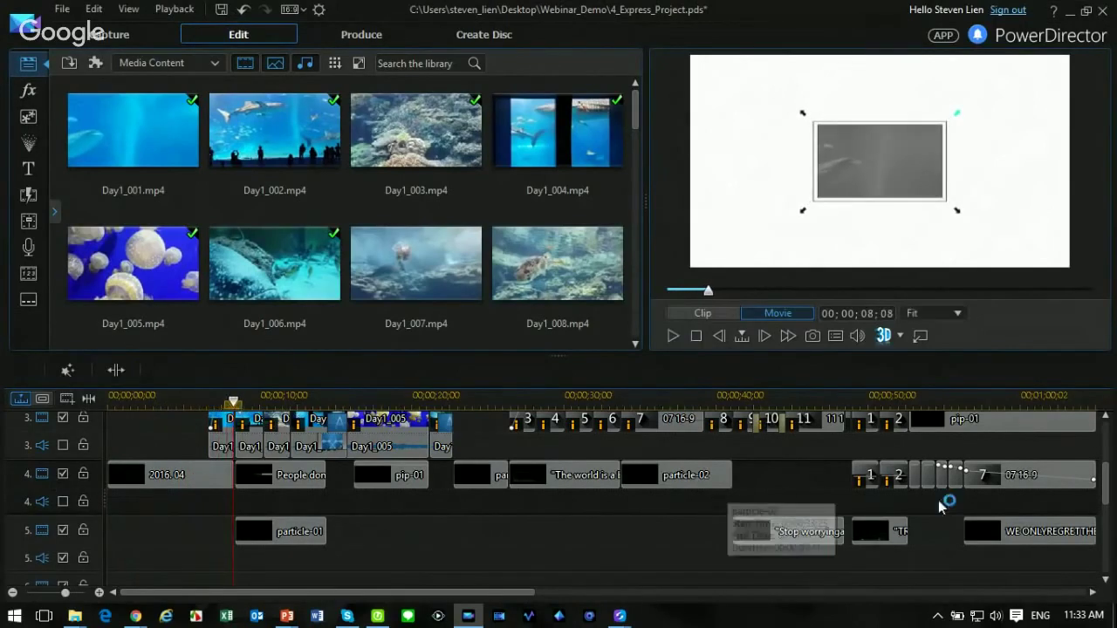
Step: Remove the closing part of the Adventure-Middle section, starting from the "Travelling in Eu" title clip on video track 3
{"action": "scroll", "coordinate": [796, 472], "scroll_direction": "up", "scroll_amount": 2}
{"action": "scroll", "coordinate": [795, 472], "scroll_direction": "down", "scroll_amount": 2}
{"action": "scroll", "coordinate": [753, 469], "scroll_direction": "up", "scroll_amount": 3}
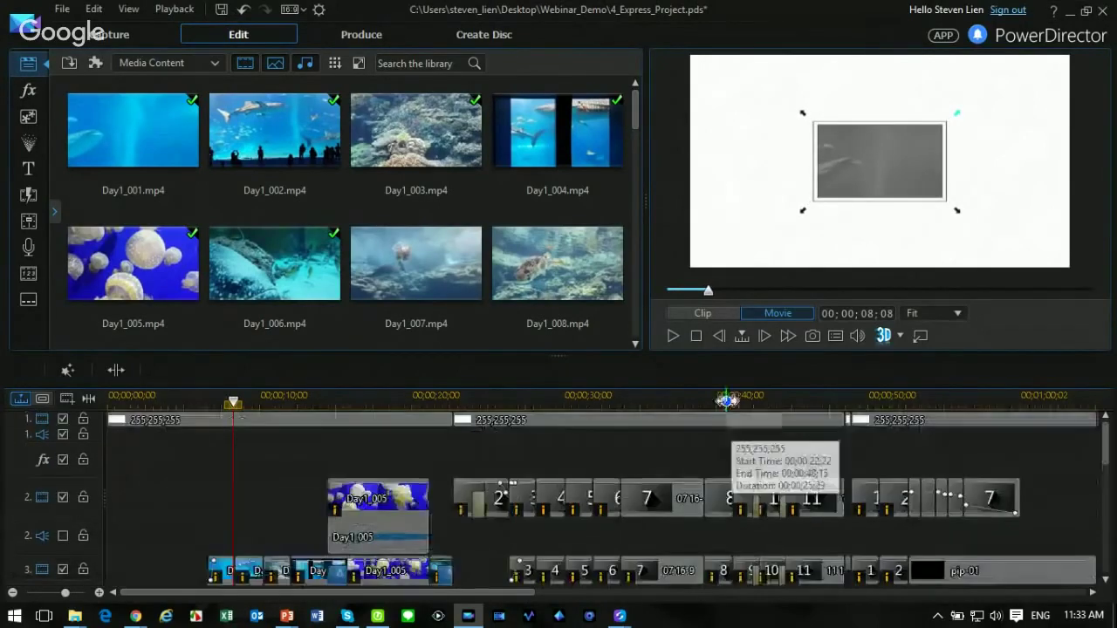
{"action": "left_click_drag", "start_coordinate": [686, 399], "coordinate": [605, 411]}
{"action": "scroll", "coordinate": [920, 481], "scroll_direction": "down", "scroll_amount": 2}
{"action": "scroll", "coordinate": [888, 533], "scroll_direction": "up", "scroll_amount": 2}
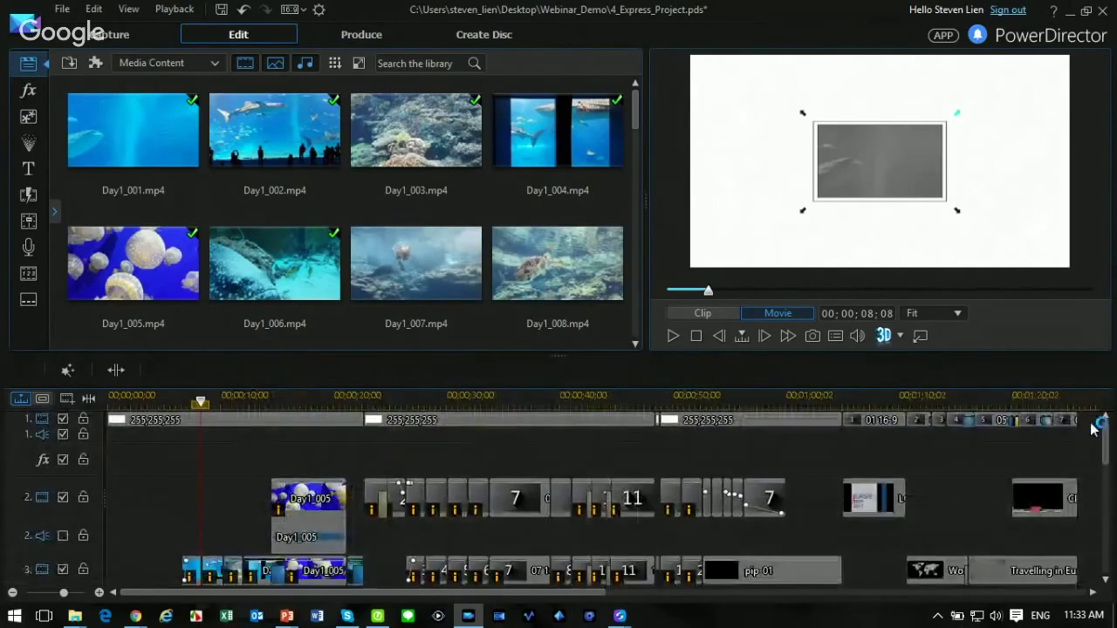
{"action": "left_click", "coordinate": [1012, 566]}
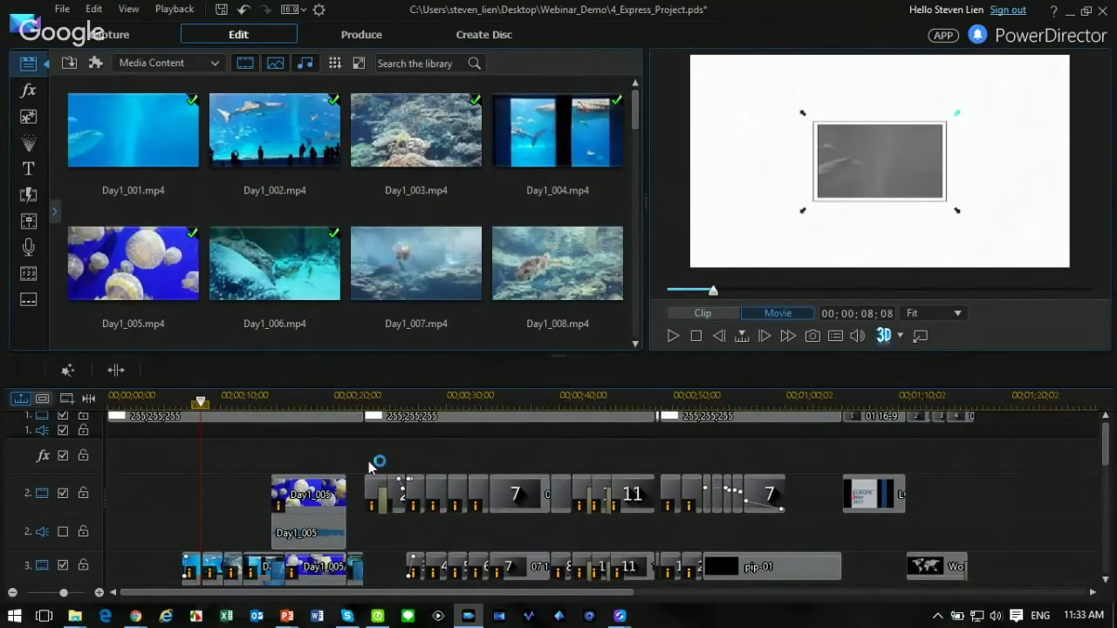
Step: Add the Mat Steiner ukulele song from the media library to audio track 5 at the start of the timeline
{"action": "left_click_drag", "start_coordinate": [1105, 448], "coordinate": [1107, 473]}
{"action": "left_click_drag", "start_coordinate": [200, 401], "coordinate": [80, 401]}
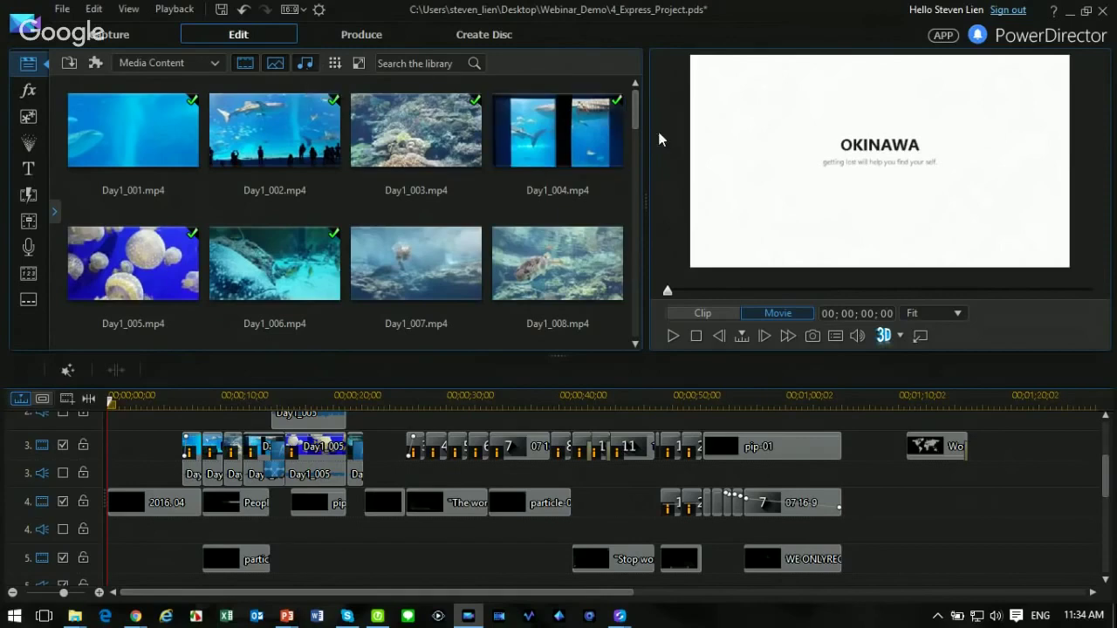
{"action": "scroll", "coordinate": [639, 117], "scroll_direction": "down", "scroll_amount": 5}
{"action": "scroll", "coordinate": [640, 245], "scroll_direction": "down", "scroll_amount": 10}
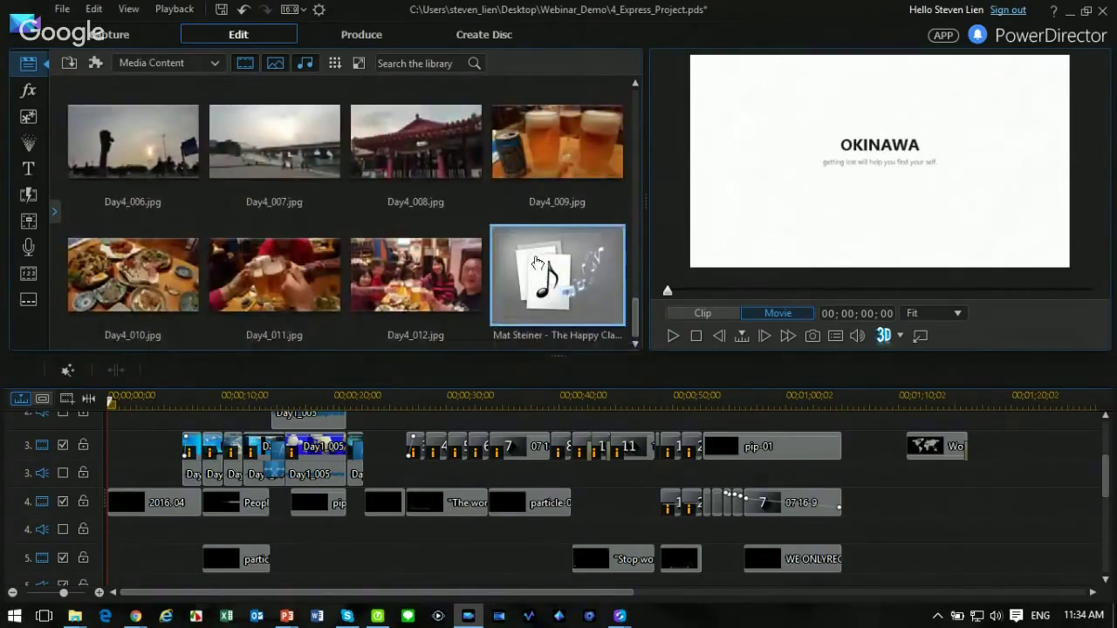
{"action": "left_click_drag", "start_coordinate": [537, 268], "coordinate": [108, 564]}
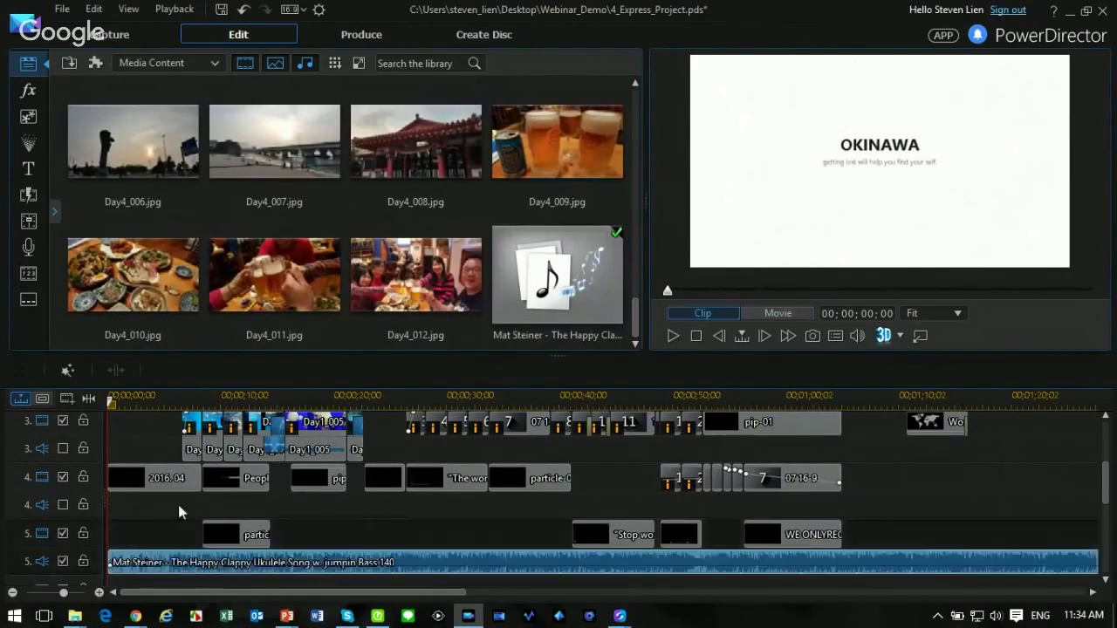
Step: Preview the movie from the beginning with the added music and close the project
{"action": "left_click", "coordinate": [675, 335]}
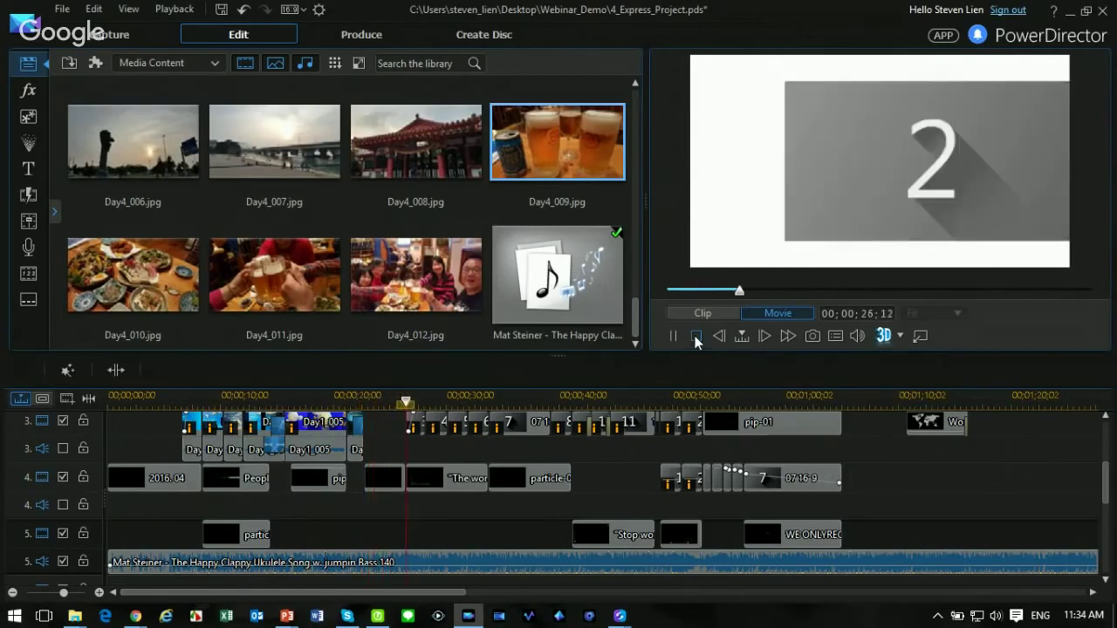
{"action": "left_click", "coordinate": [695, 336]}
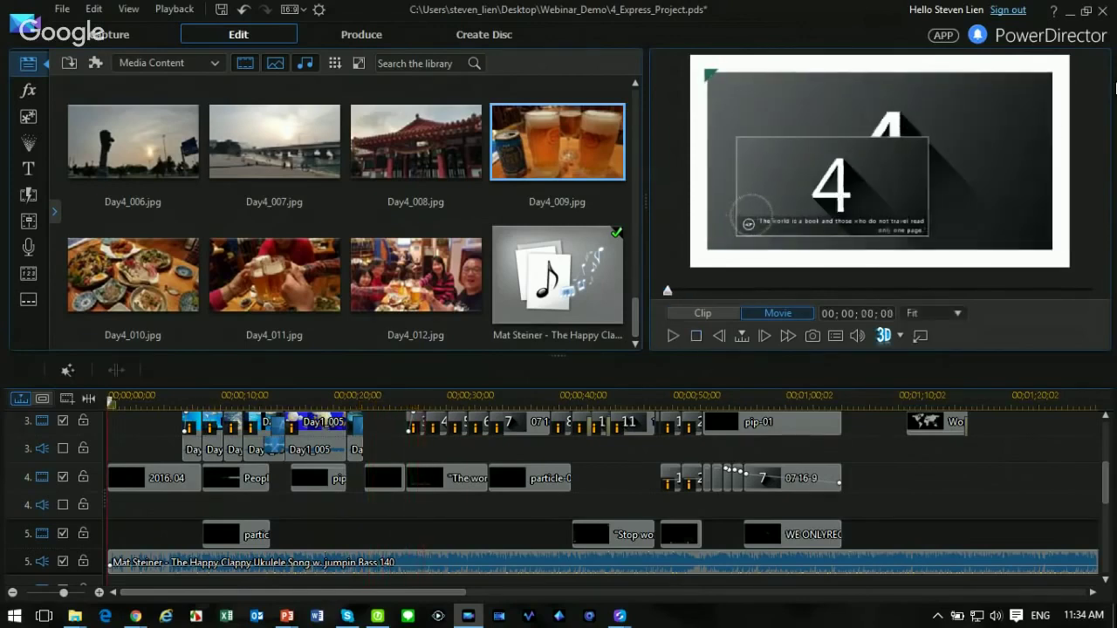
{"action": "left_click", "coordinate": [1104, 11]}
{"action": "left_click", "coordinate": [619, 346]}
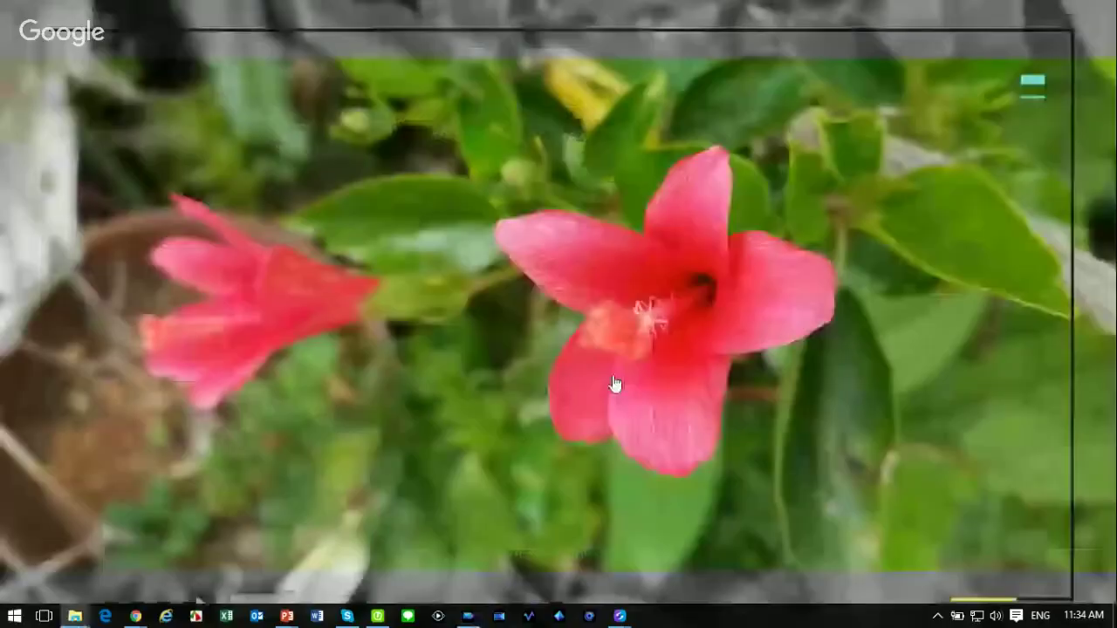
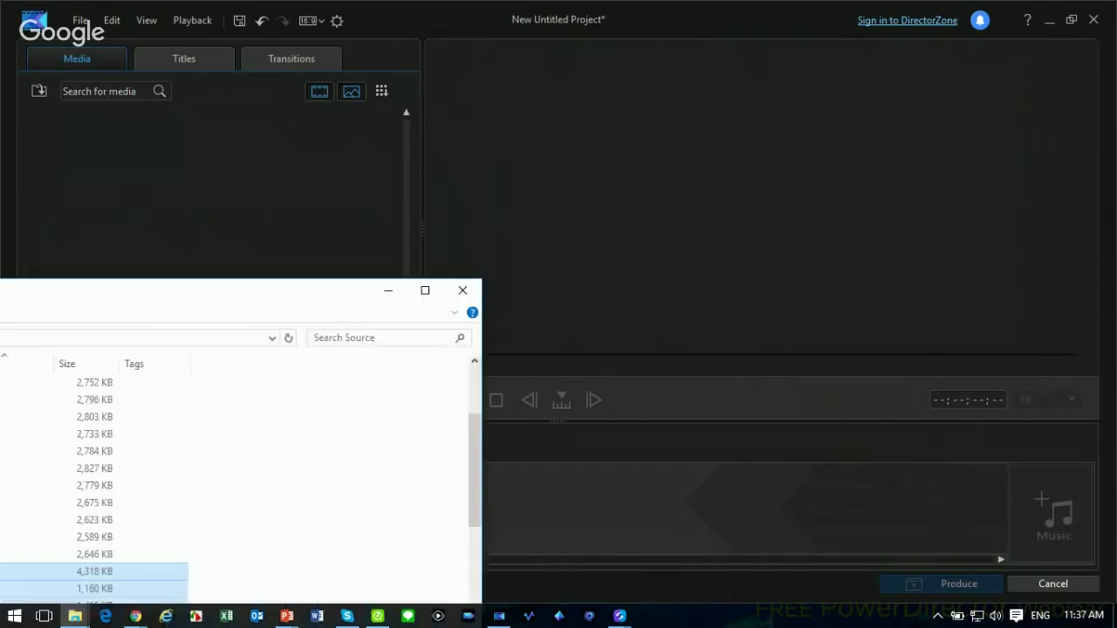
Step: Import the selected files from the Source folder into the media library and put the folder window away
{"action": "left_click_drag", "start_coordinate": [350, 296], "coordinate": [672, 21]}
{"action": "left_click_drag", "start_coordinate": [515, 331], "coordinate": [184, 280]}
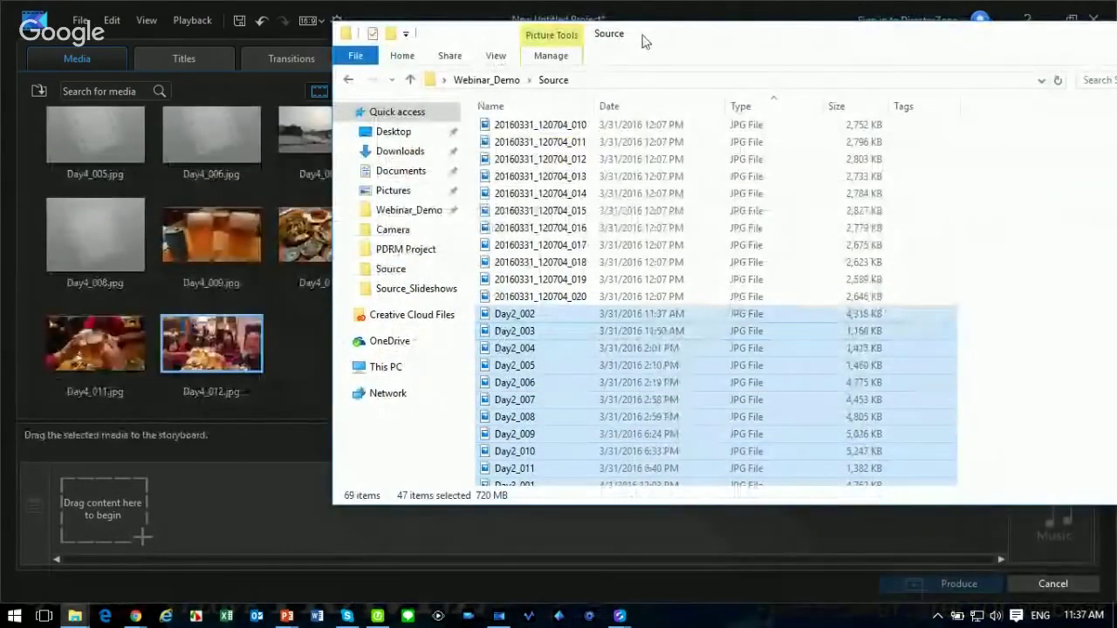
{"action": "left_click_drag", "start_coordinate": [643, 35], "coordinate": [448, 75]}
{"action": "key", "text": "super+Down"}
Step: Place the clips Day1_002, Day1_003, Day1_005, Day1_008 and Day2_001 on the storyboard in that order
{"action": "scroll", "coordinate": [411, 288], "scroll_direction": "up", "scroll_amount": 5}
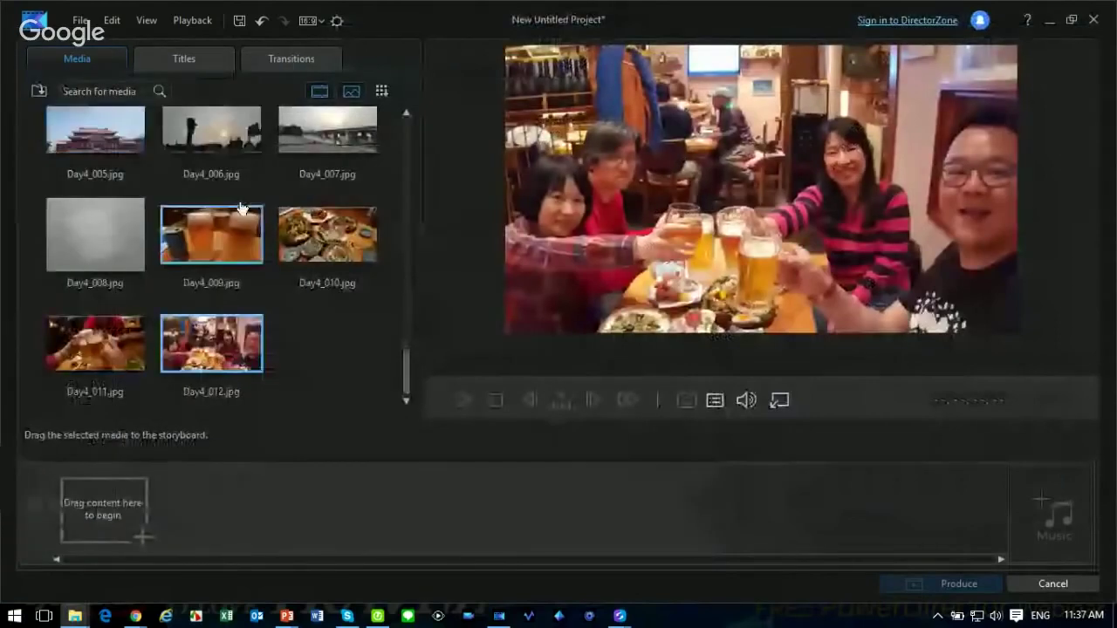
{"action": "scroll", "coordinate": [411, 286], "scroll_direction": "up", "scroll_amount": 4}
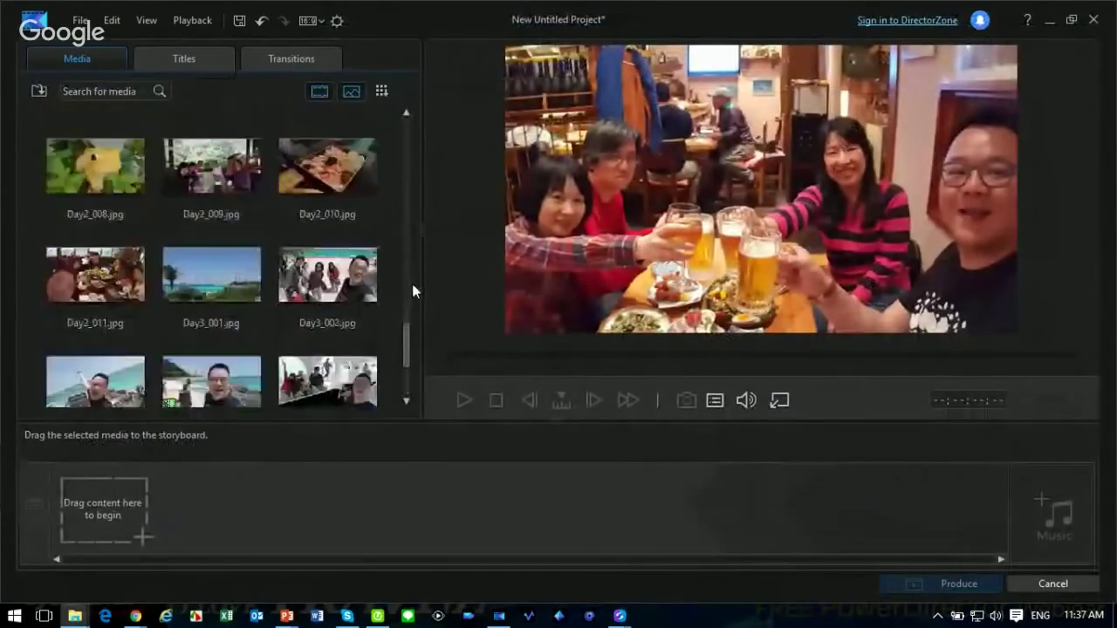
{"action": "left_click_drag", "start_coordinate": [404, 207], "coordinate": [407, 104]}
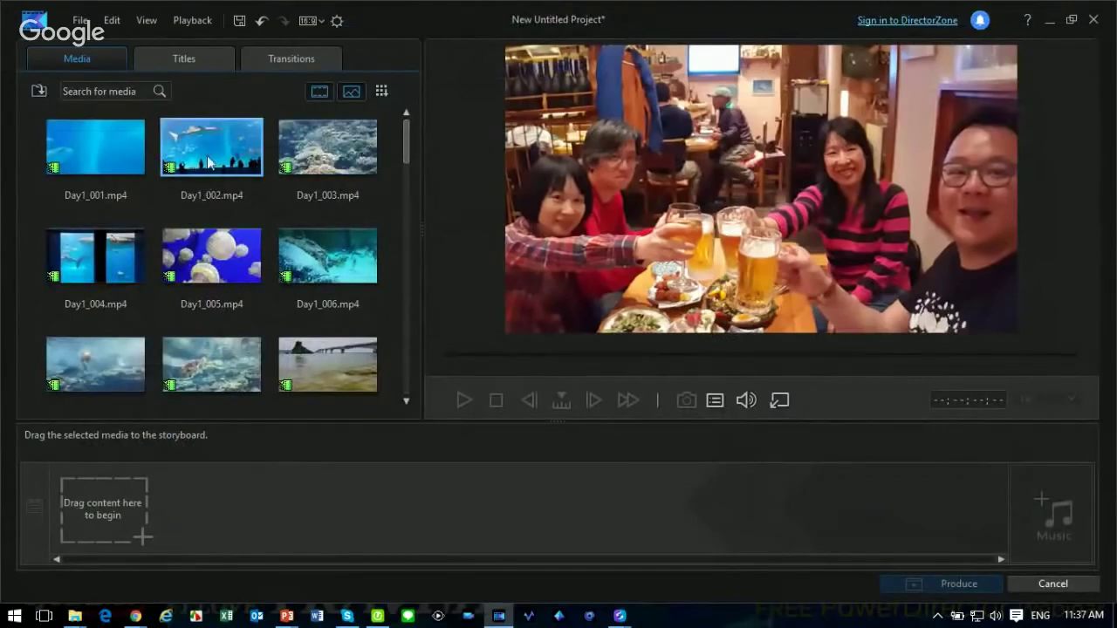
{"action": "left_click_drag", "start_coordinate": [210, 163], "coordinate": [89, 460]}
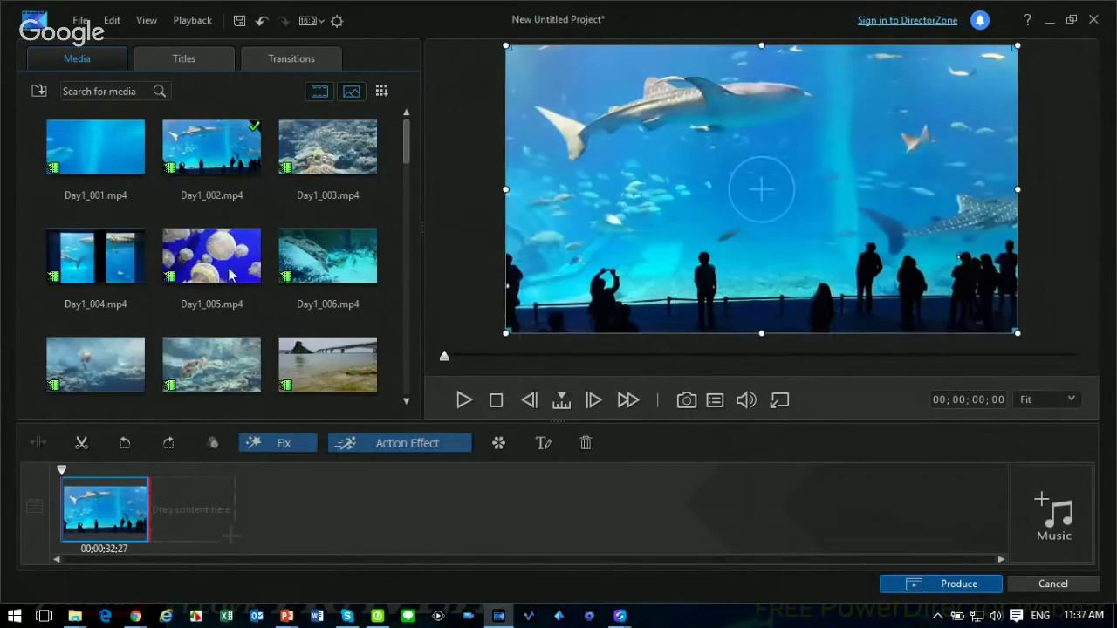
{"action": "left_click_drag", "start_coordinate": [327, 147], "coordinate": [192, 509]}
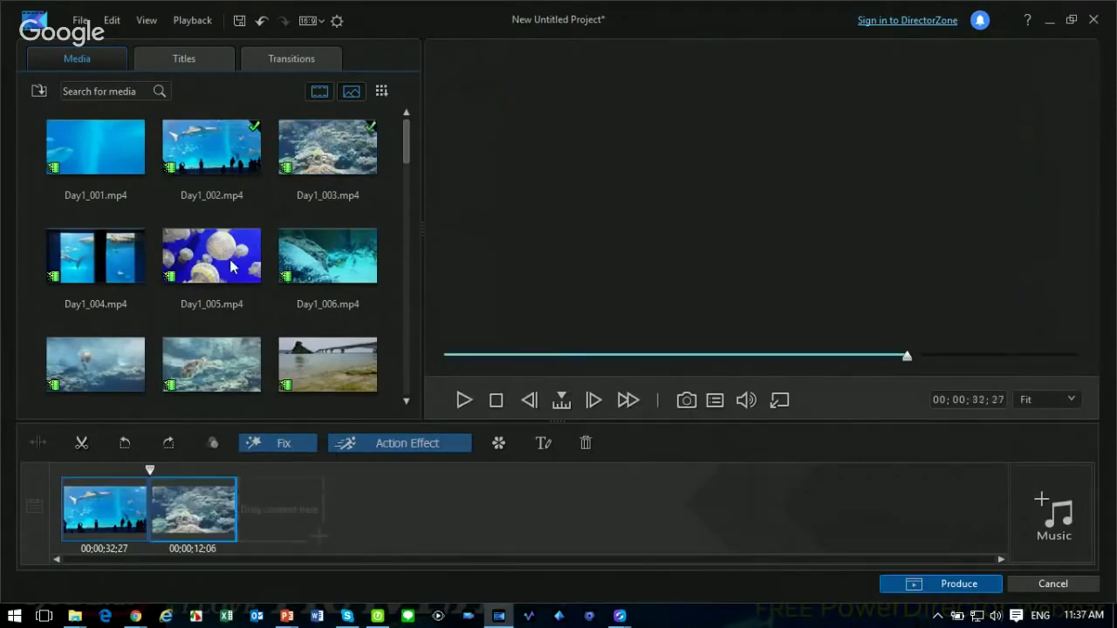
{"action": "left_click_drag", "start_coordinate": [218, 255], "coordinate": [270, 506]}
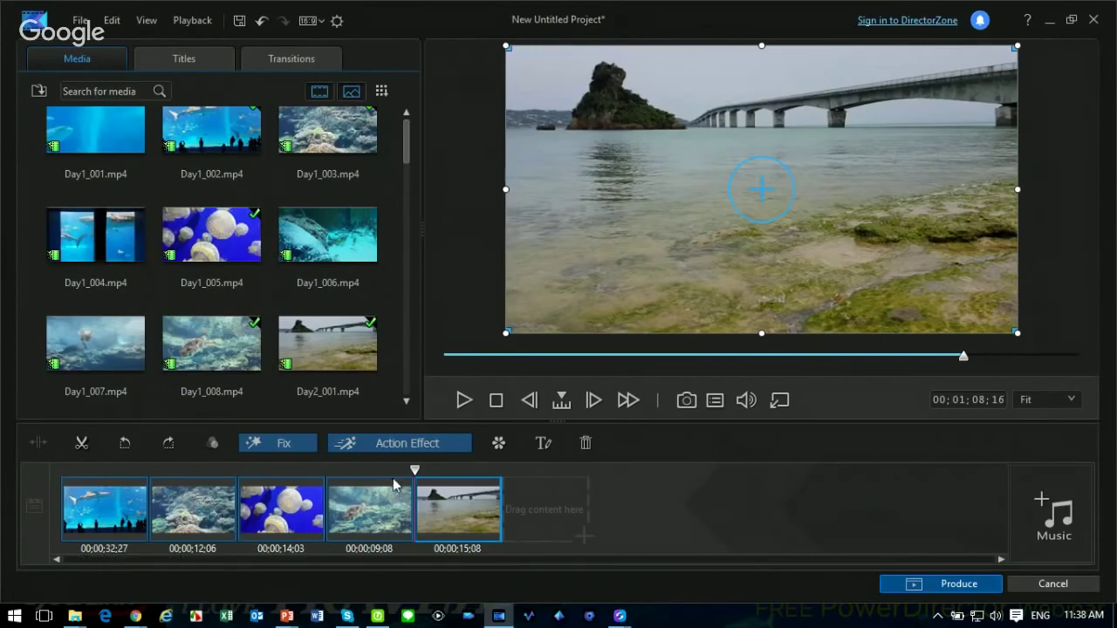
Step: Trim the end of the Day1_002 clip to a duration of about 00;00;07;02
{"action": "left_click", "coordinate": [112, 516]}
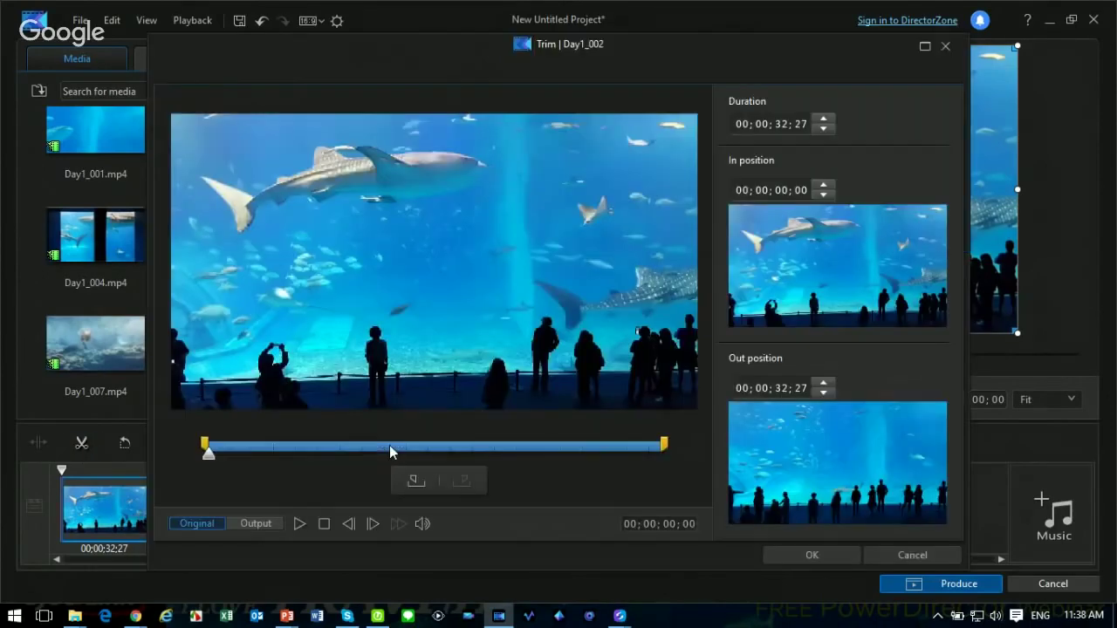
{"action": "left_click_drag", "start_coordinate": [659, 443], "coordinate": [306, 443]}
{"action": "left_click", "coordinate": [785, 555]}
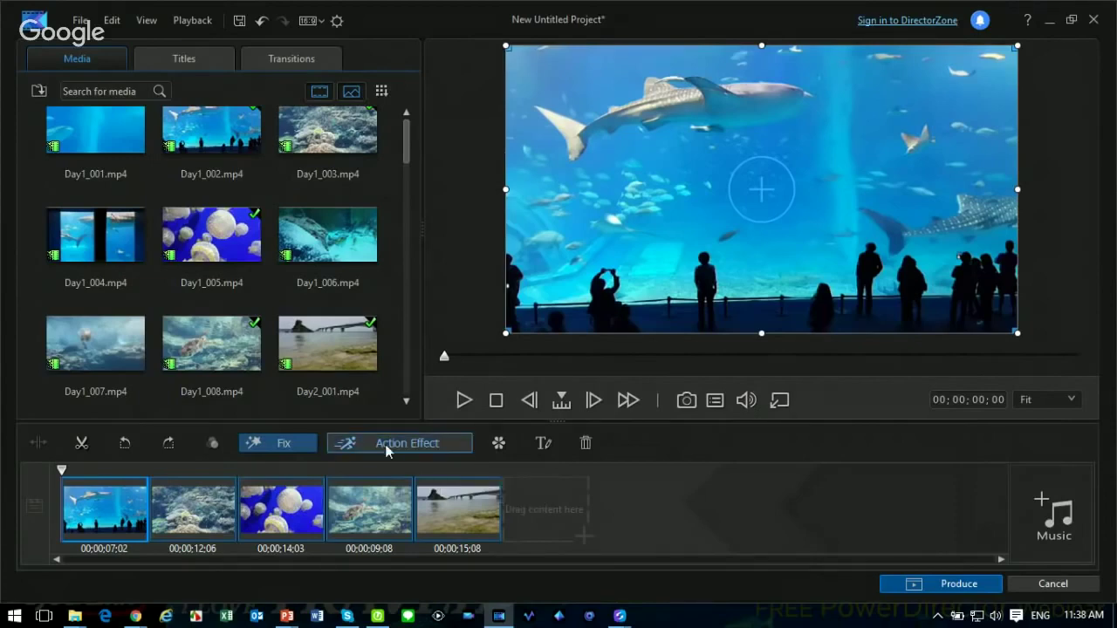
Step: Create a time shift in Action Camera Center for Day1_002, covering the start up to about 00;00;02;18
{"action": "left_click", "coordinate": [458, 452]}
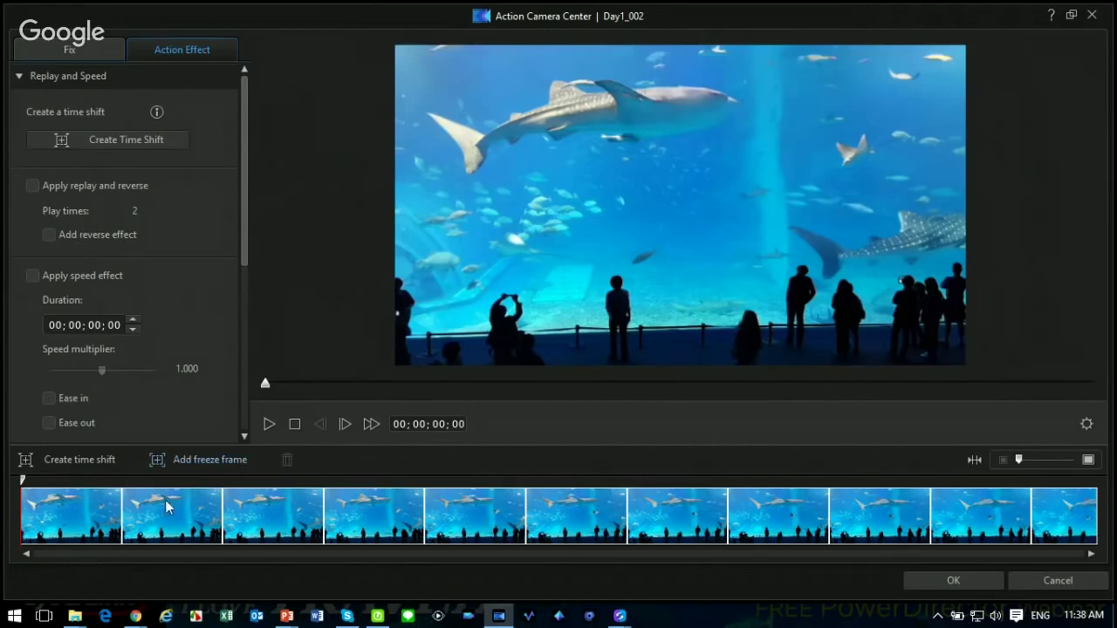
{"action": "left_click", "coordinate": [96, 464]}
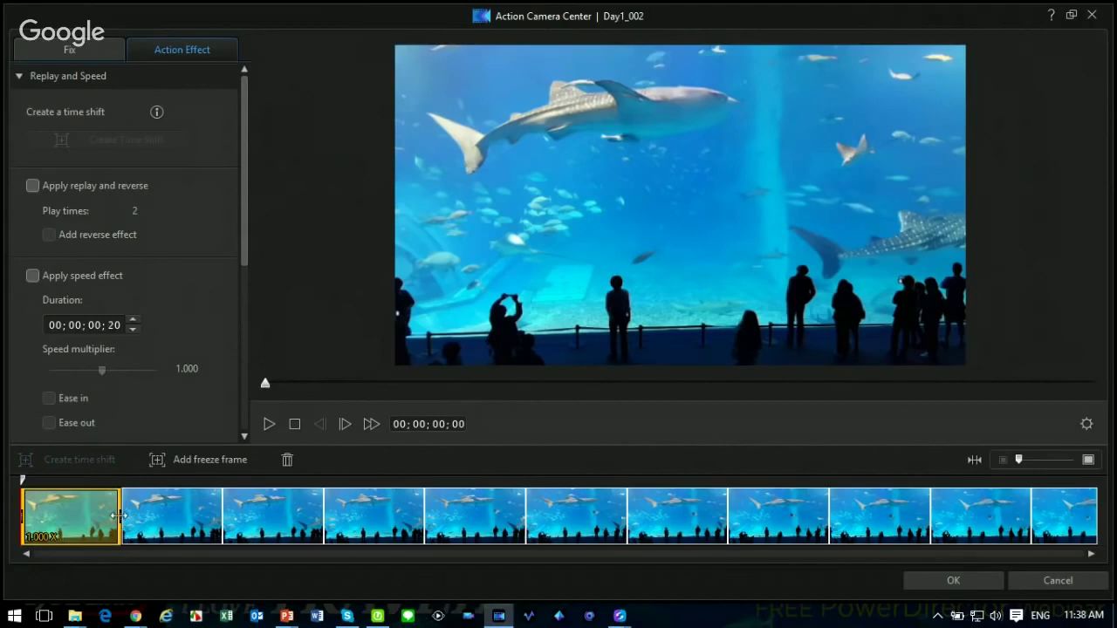
{"action": "left_click_drag", "start_coordinate": [116, 517], "coordinate": [415, 533]}
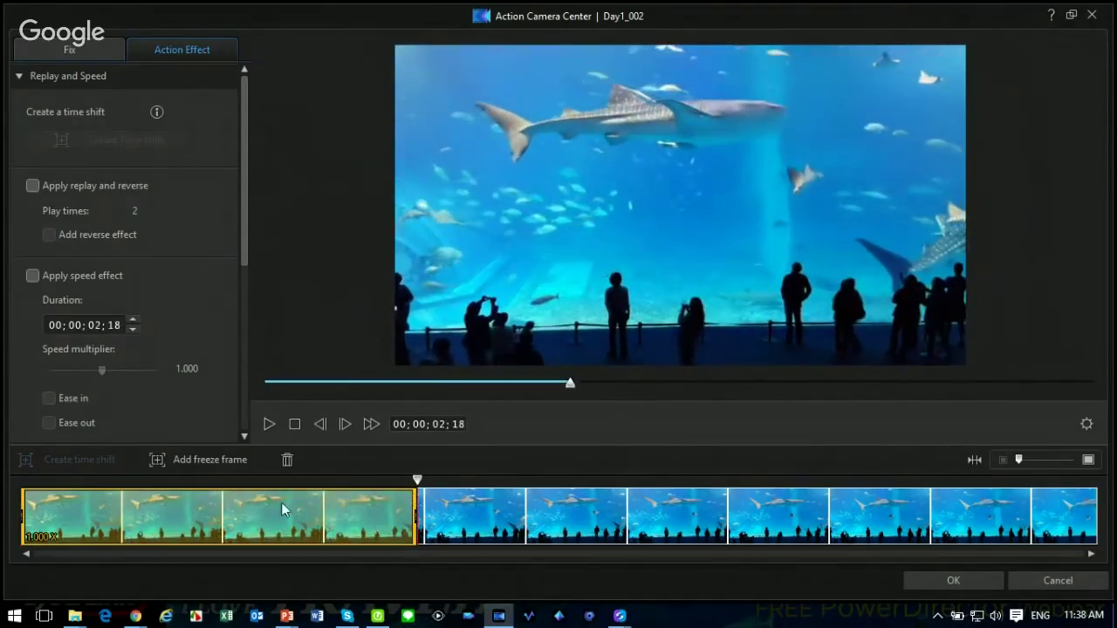
Step: Apply a speed effect with a multiplier of 4 to the first time shift segment
{"action": "left_click", "coordinate": [32, 276]}
{"action": "double_click", "coordinate": [187, 369]}
{"action": "type", "text": "4"}
{"action": "key", "text": "Return"}
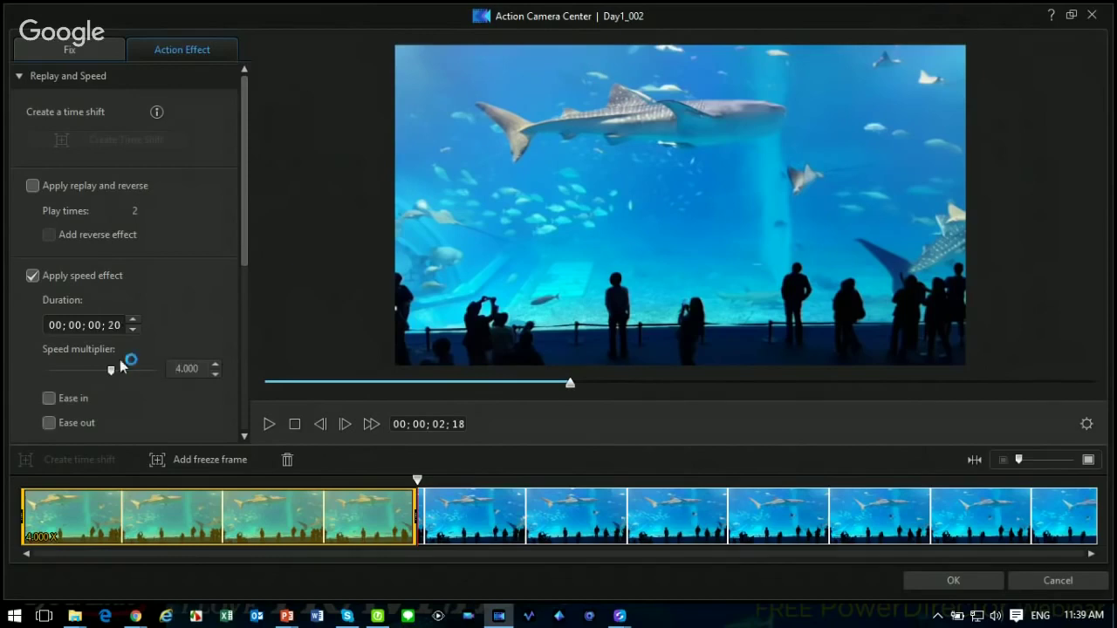
Step: Create a second time shift in the clip from about 00;00;03;03 to about 00;00;04;00
{"action": "left_click_drag", "start_coordinate": [417, 479], "coordinate": [493, 480]}
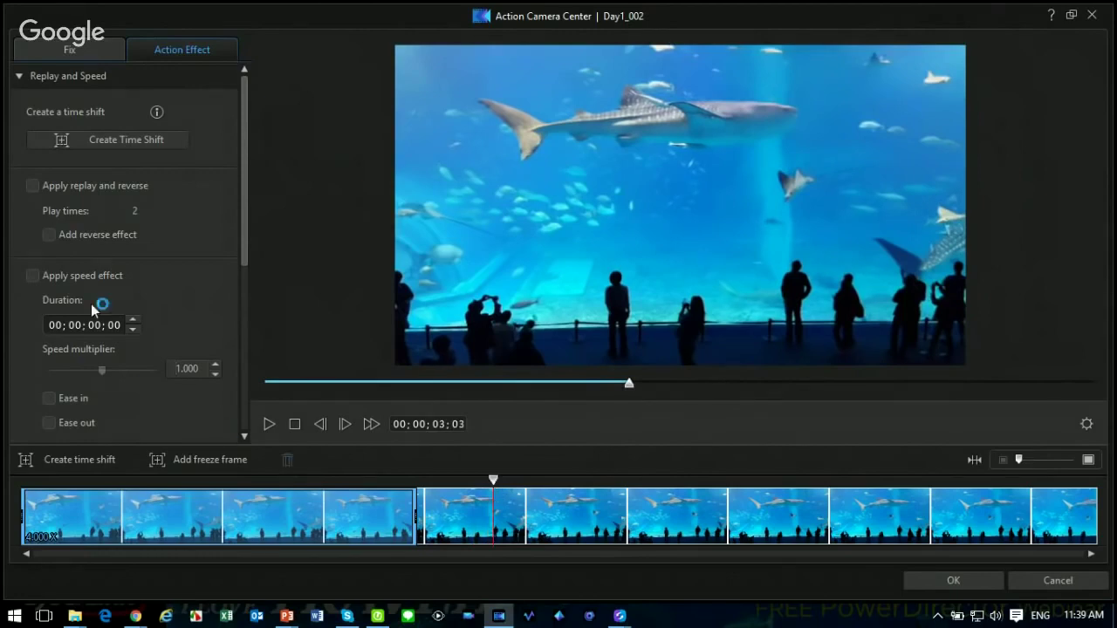
{"action": "left_click", "coordinate": [75, 459]}
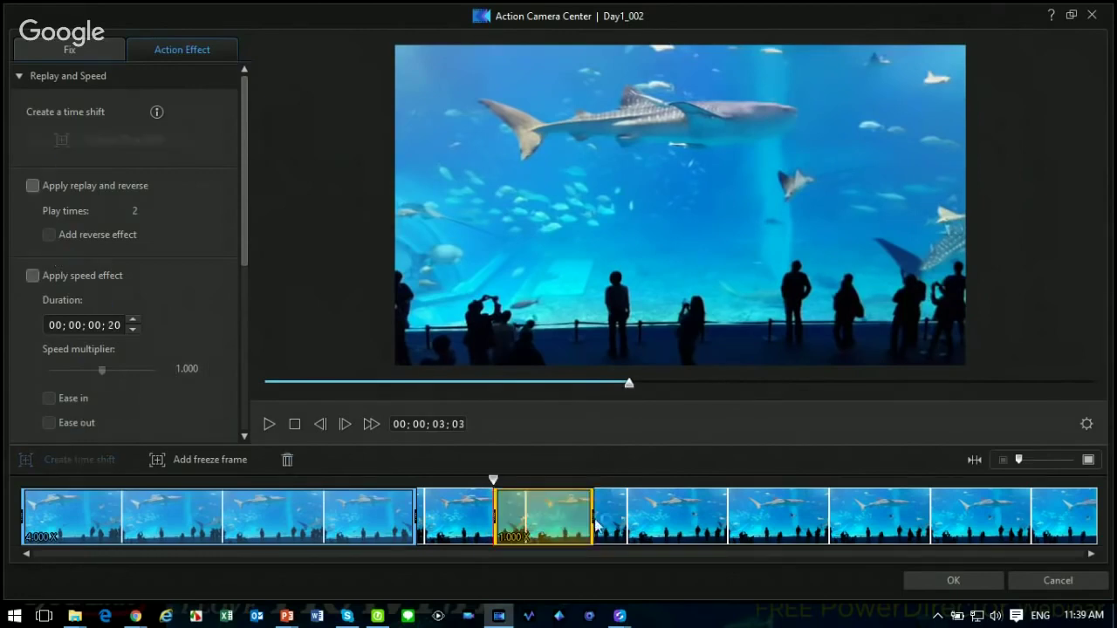
{"action": "left_click_drag", "start_coordinate": [596, 524], "coordinate": [627, 523]}
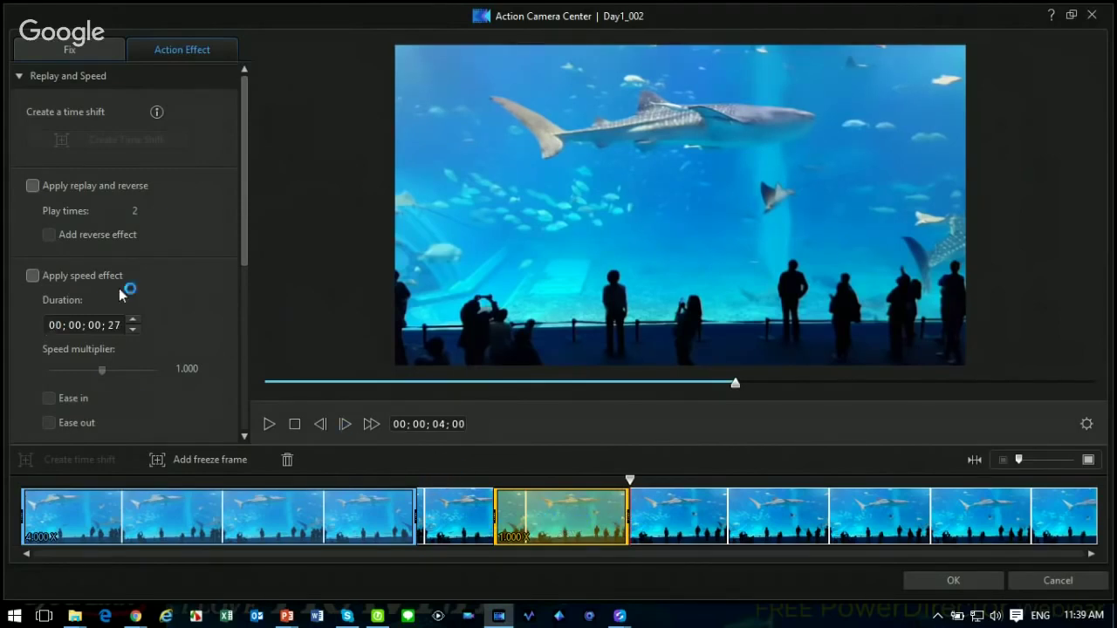
Step: Apply replay and reverse to the second time shift with 3 play times and the reverse effect added
{"action": "left_click", "coordinate": [32, 185]}
{"action": "left_click", "coordinate": [153, 207]}
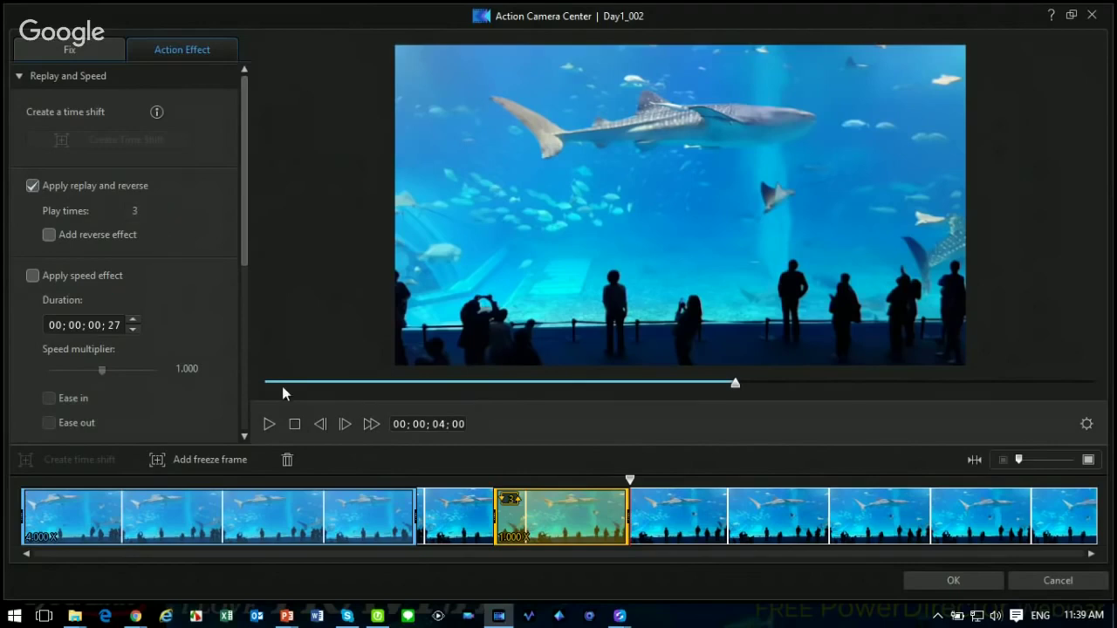
{"action": "left_click", "coordinate": [48, 234]}
Step: Apply a speed effect with a multiplier of 0.25 to the second time shift segment
{"action": "left_click", "coordinate": [33, 276]}
{"action": "left_click", "coordinate": [176, 370]}
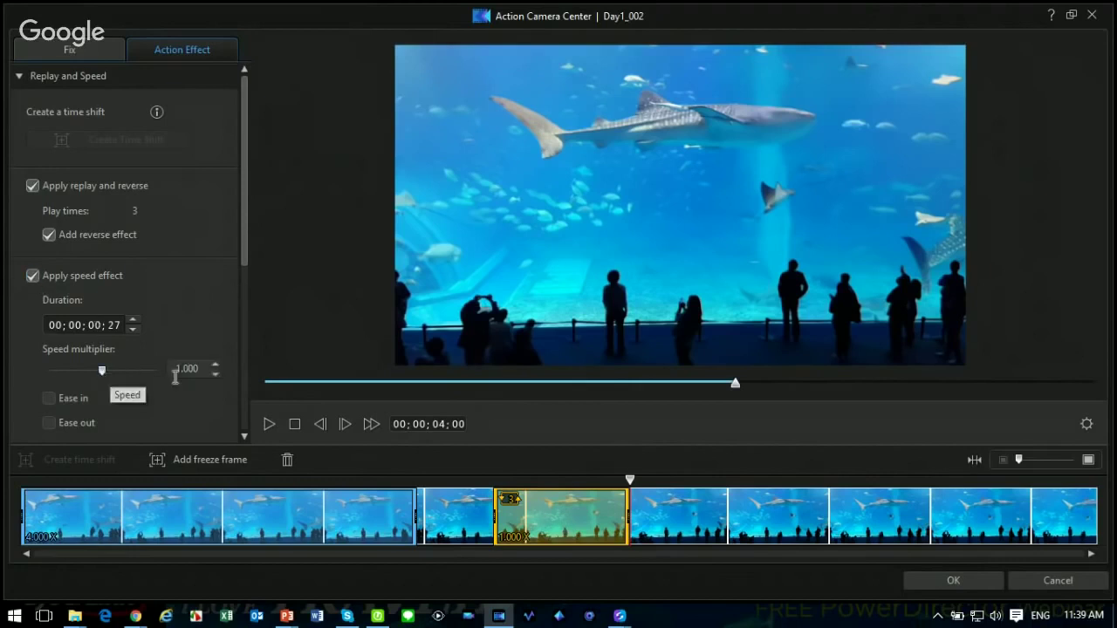
{"action": "type", "text": "0.25"}
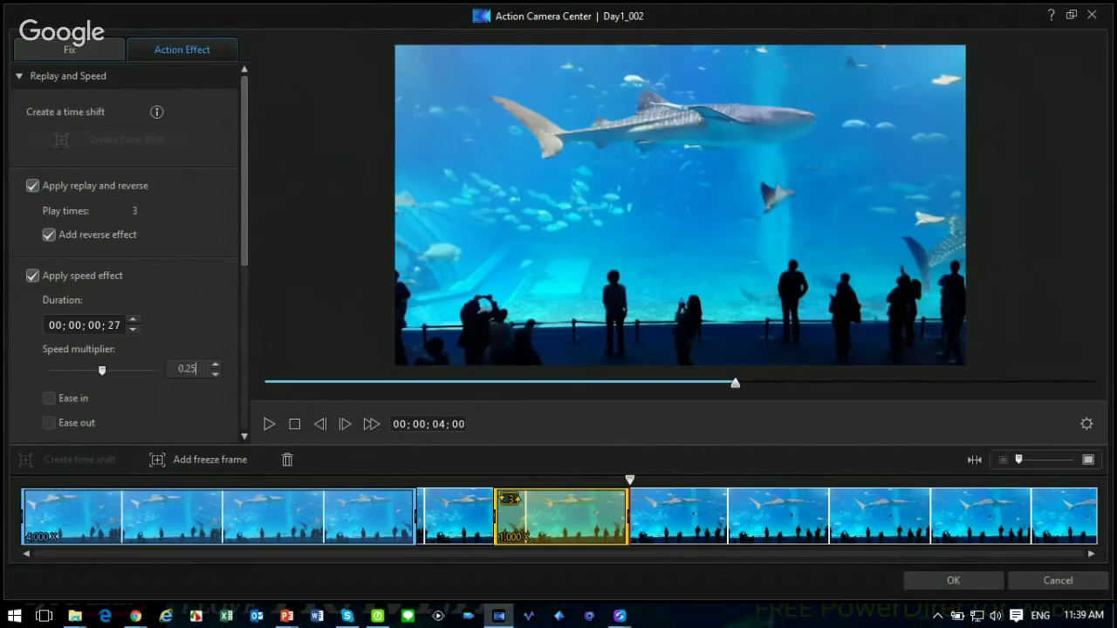
{"action": "key", "text": "Return"}
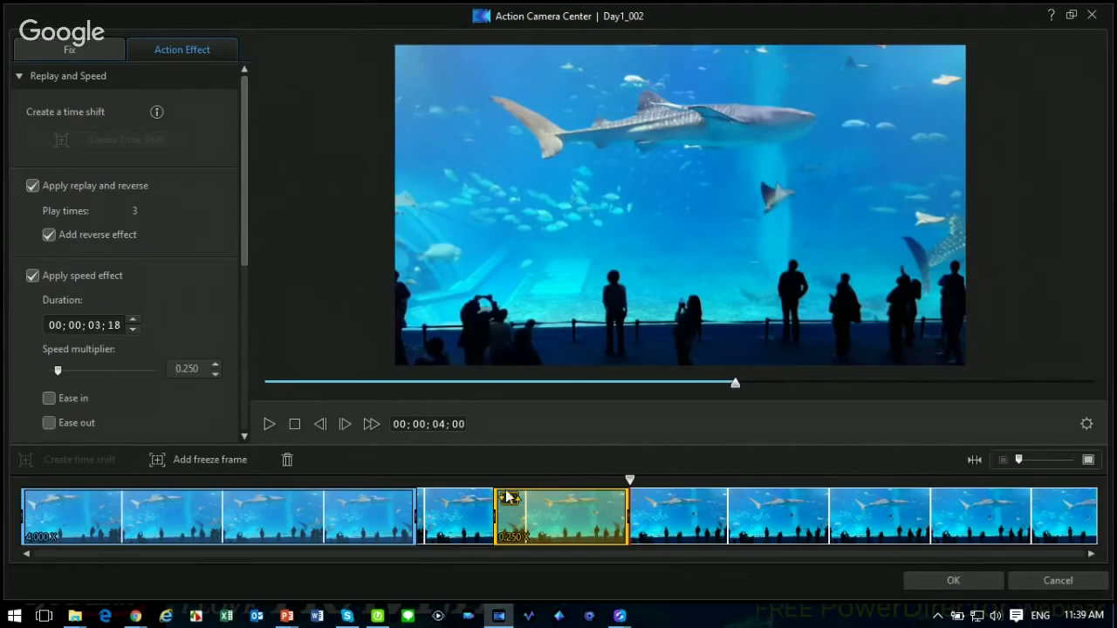
Step: Add a freeze frame at about 00;00;04;28 with a zoom effect, shifting and shrinking the zoom area near the shark's head
{"action": "left_click_drag", "start_coordinate": [641, 482], "coordinate": [775, 488]}
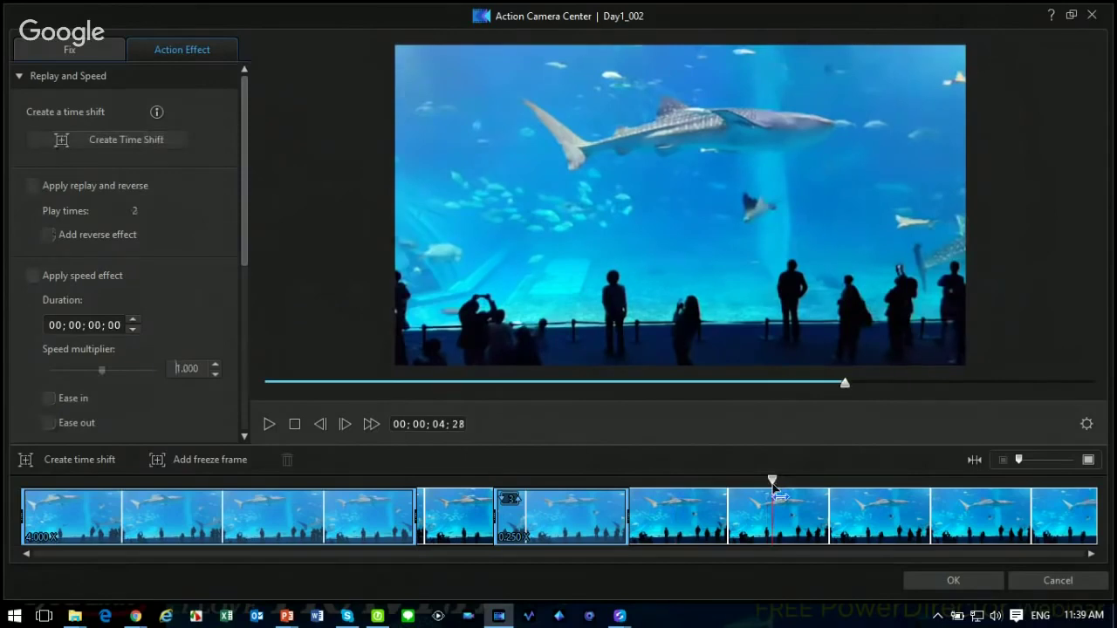
{"action": "left_click", "coordinate": [193, 460]}
{"action": "left_click_drag", "start_coordinate": [243, 248], "coordinate": [208, 452]}
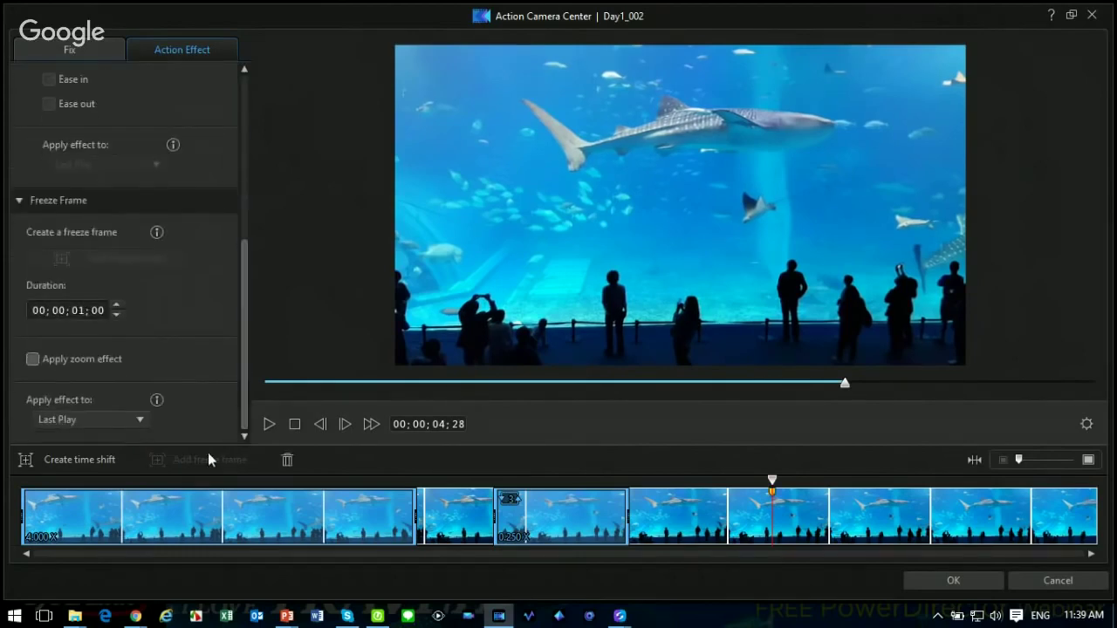
{"action": "left_click", "coordinate": [32, 360]}
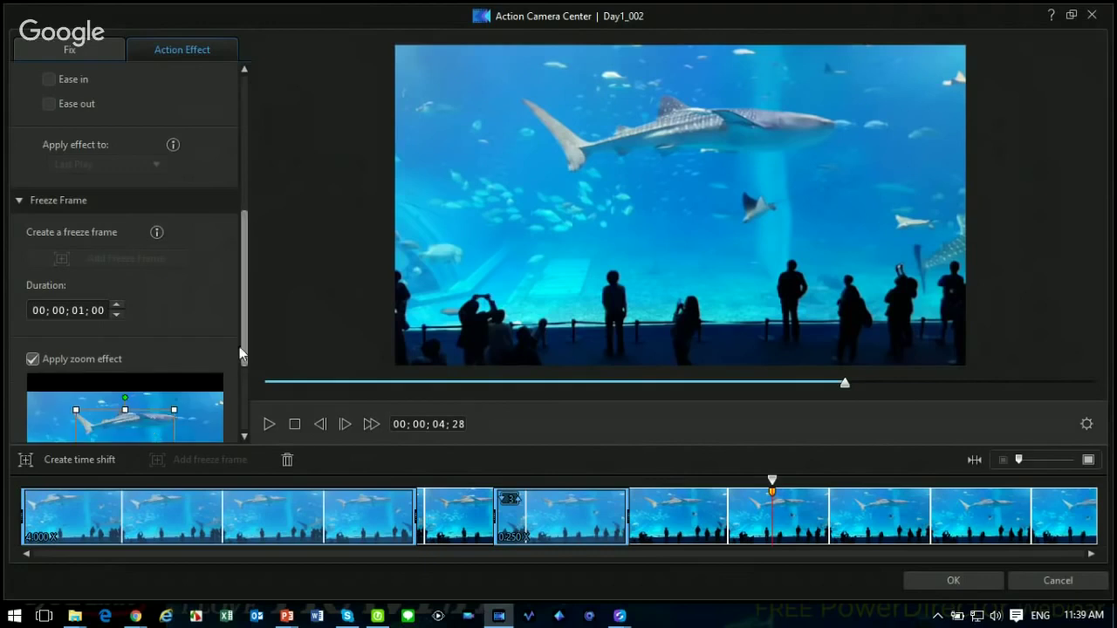
{"action": "scroll", "coordinate": [244, 358], "scroll_direction": "down", "scroll_amount": 3}
{"action": "left_click_drag", "start_coordinate": [157, 316], "coordinate": [176, 312]}
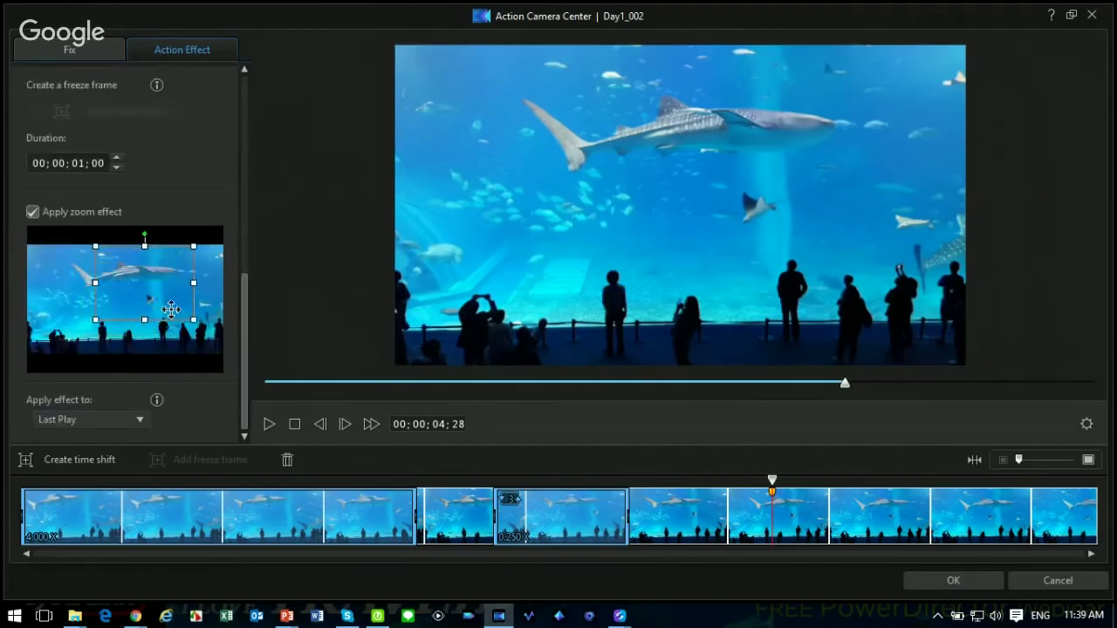
{"action": "left_click_drag", "start_coordinate": [96, 321], "coordinate": [155, 291]}
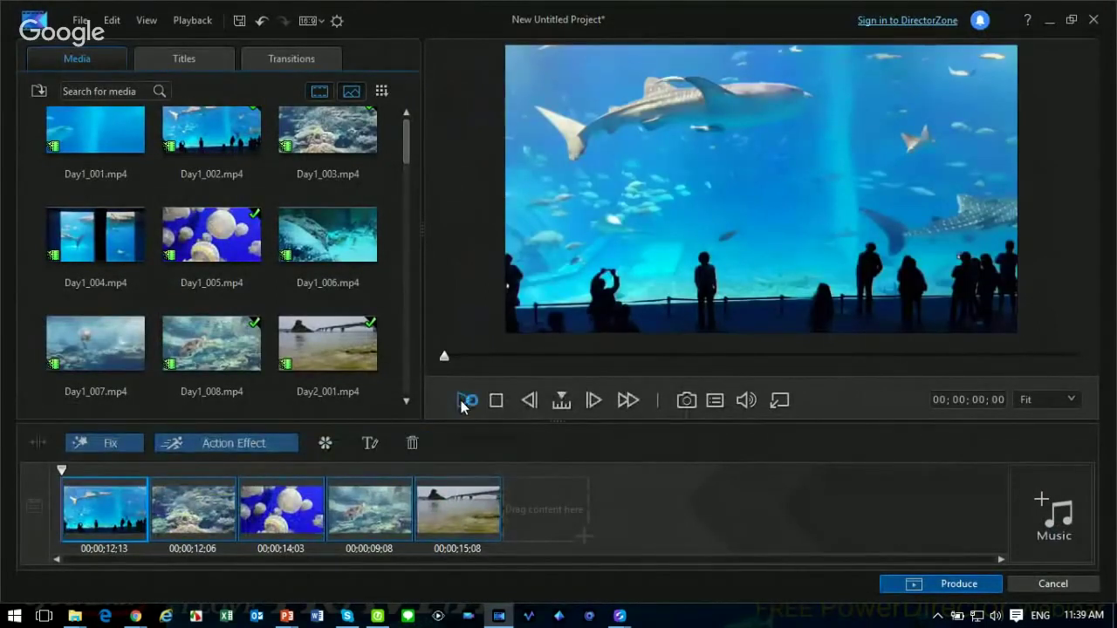
Step: Play the storyboard from the start to check the effects on Day1_002 and pause near the clip's end
{"action": "left_click", "coordinate": [468, 400]}
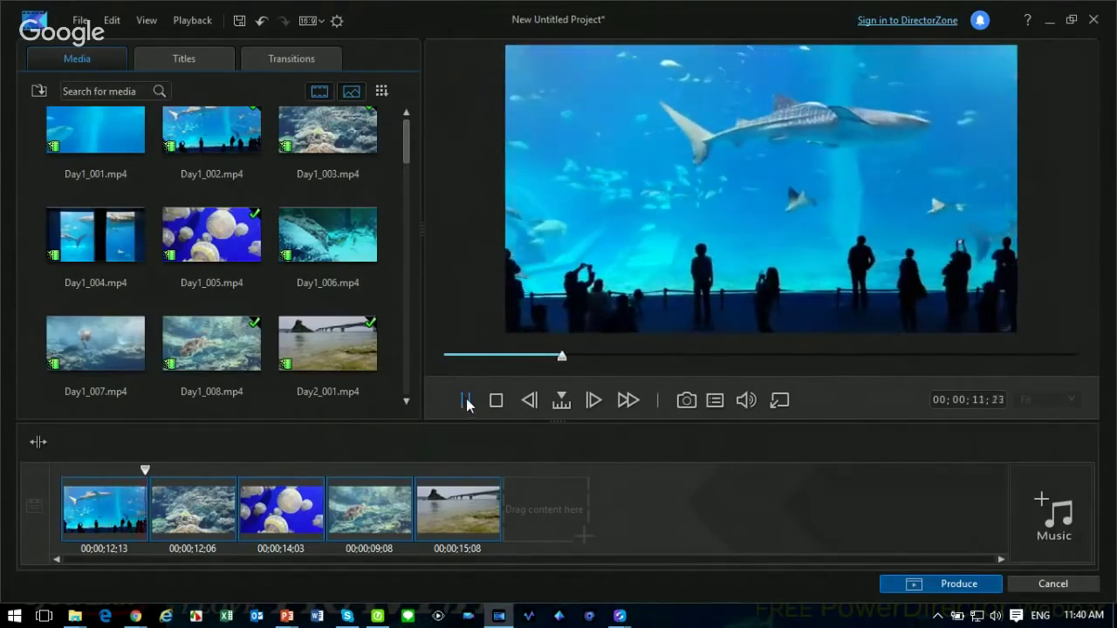
{"action": "left_click", "coordinate": [467, 401]}
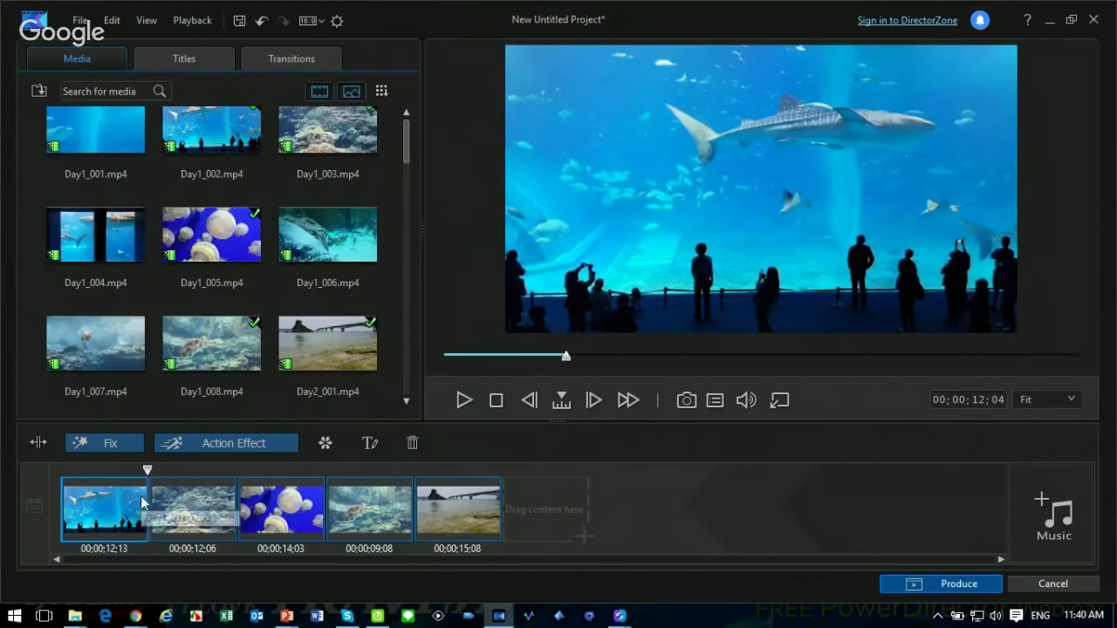
Step: Apply the Countryside color preset from the Sports Presets to the Day2_001 clip on the storyboard
{"action": "left_click", "coordinate": [438, 495]}
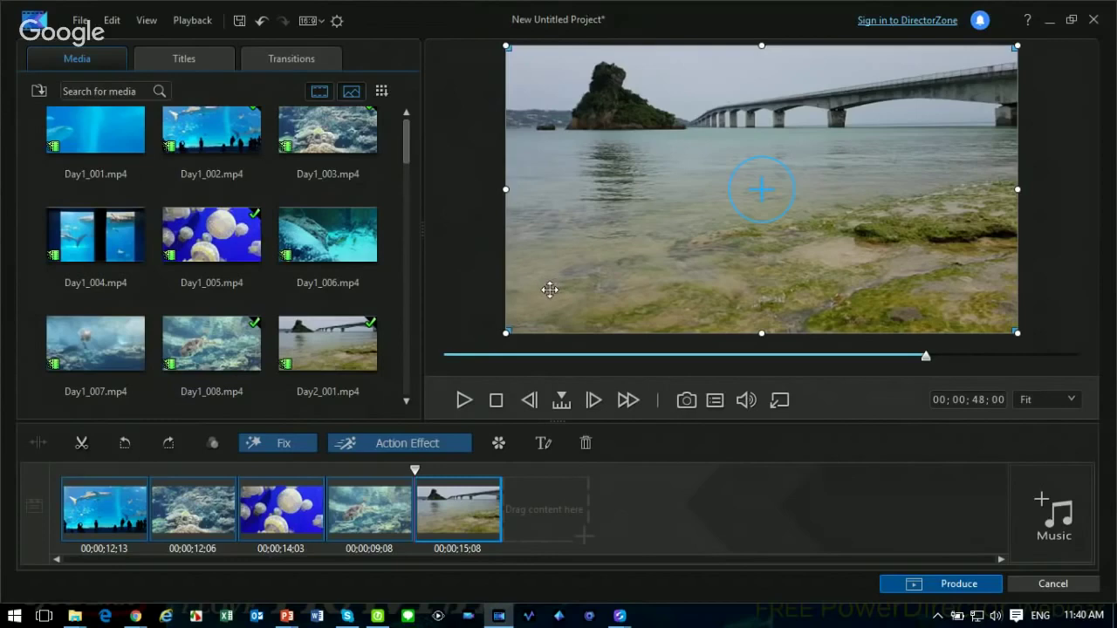
{"action": "left_click", "coordinate": [297, 442]}
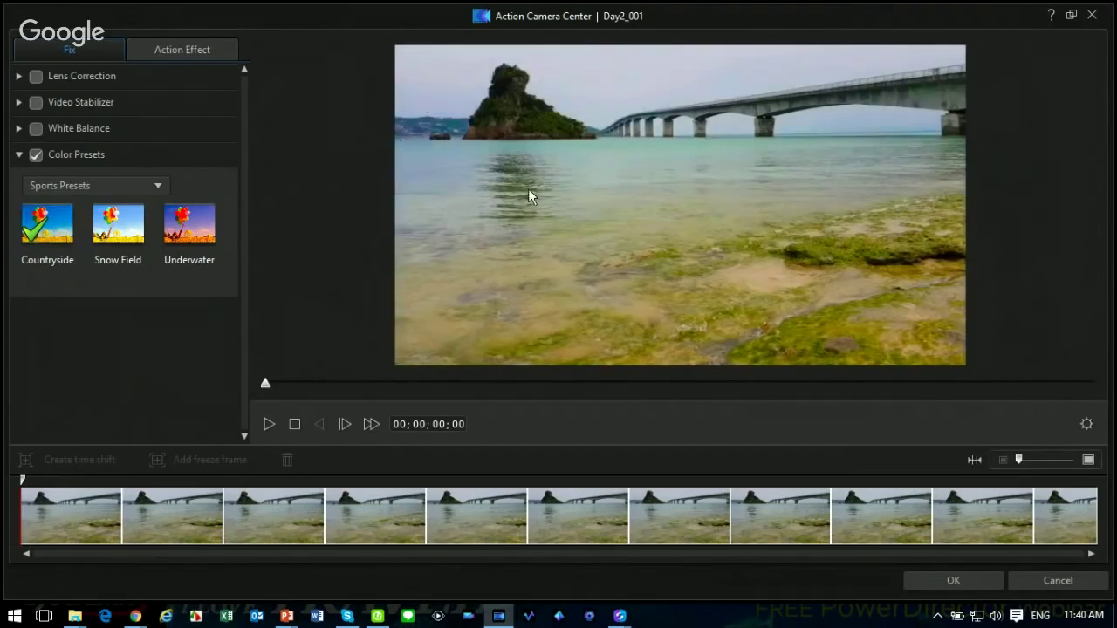
{"action": "left_click", "coordinate": [937, 572]}
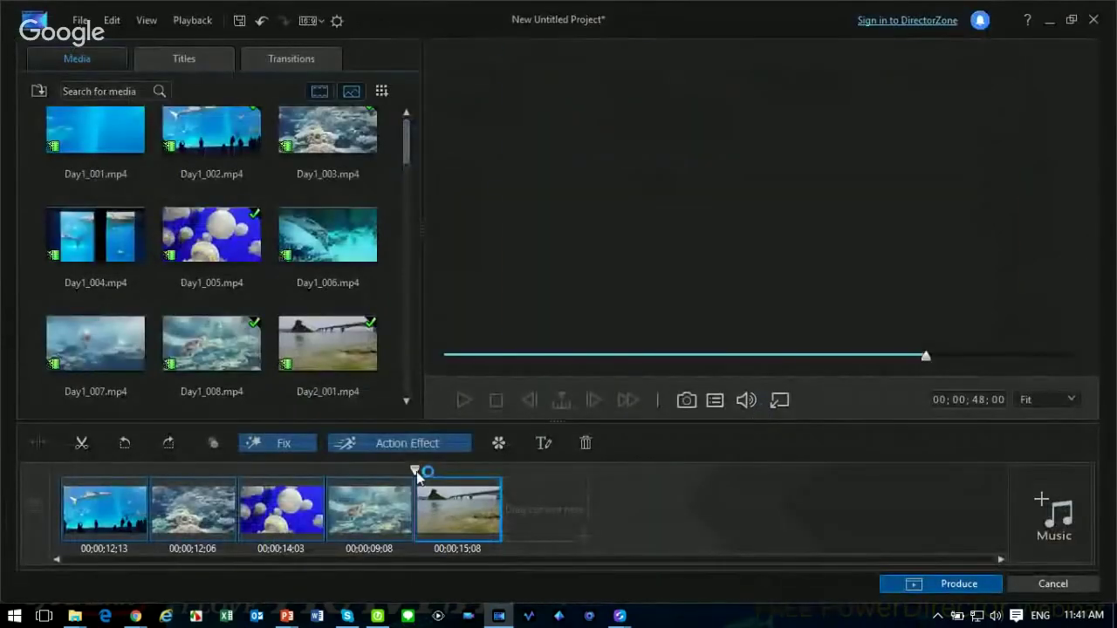
Step: Insert the Crest title template at the very start of the storyboard, ahead of the whale shark clip
{"action": "left_click_drag", "start_coordinate": [417, 471], "coordinate": [13, 454]}
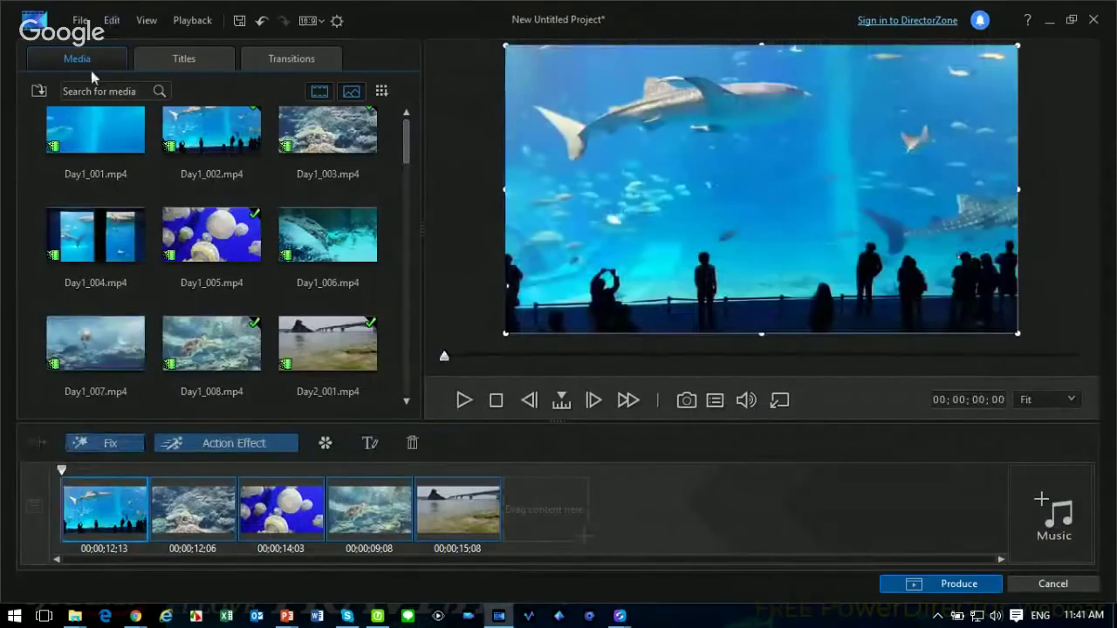
{"action": "left_click", "coordinate": [188, 63]}
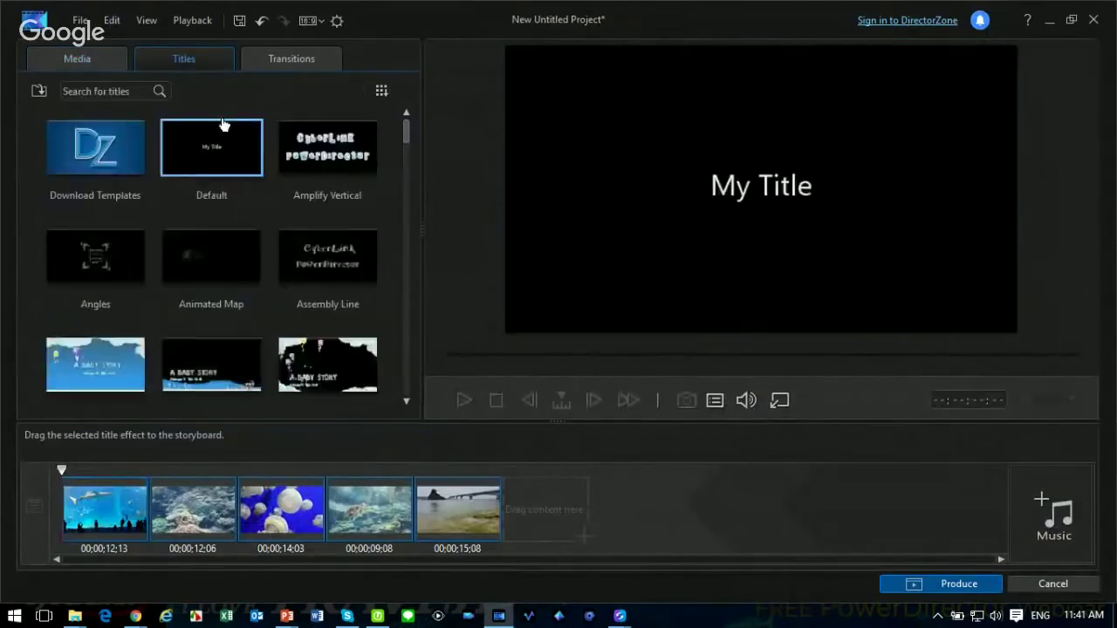
{"action": "left_click_drag", "start_coordinate": [407, 132], "coordinate": [404, 185]}
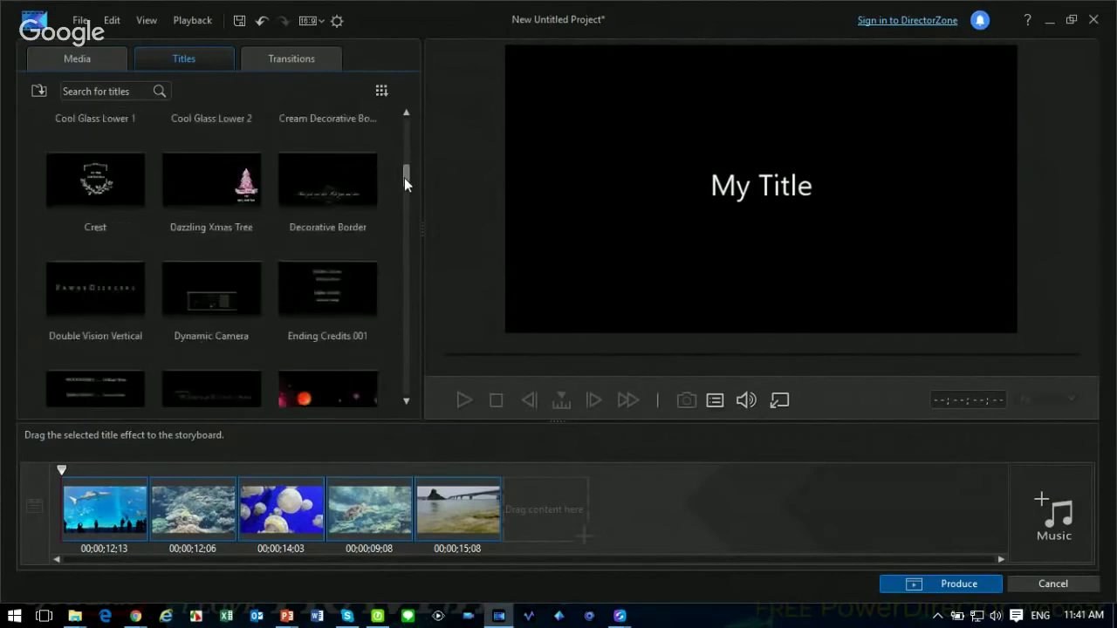
{"action": "left_click", "coordinate": [130, 186]}
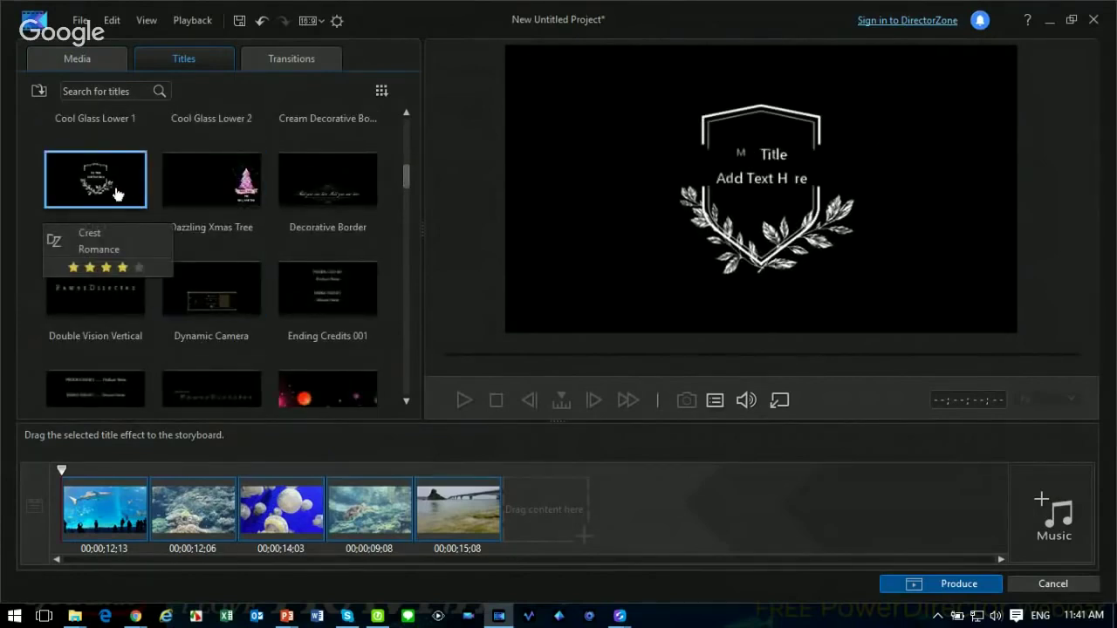
{"action": "mouse_move", "coordinate": [137, 207]}
{"action": "left_mouse_down"}
{"action": "mouse_move", "coordinate": [87, 321]}
{"action": "mouse_move", "coordinate": [63, 501]}
{"action": "mouse_move", "coordinate": [127, 426]}
{"action": "left_mouse_up"}
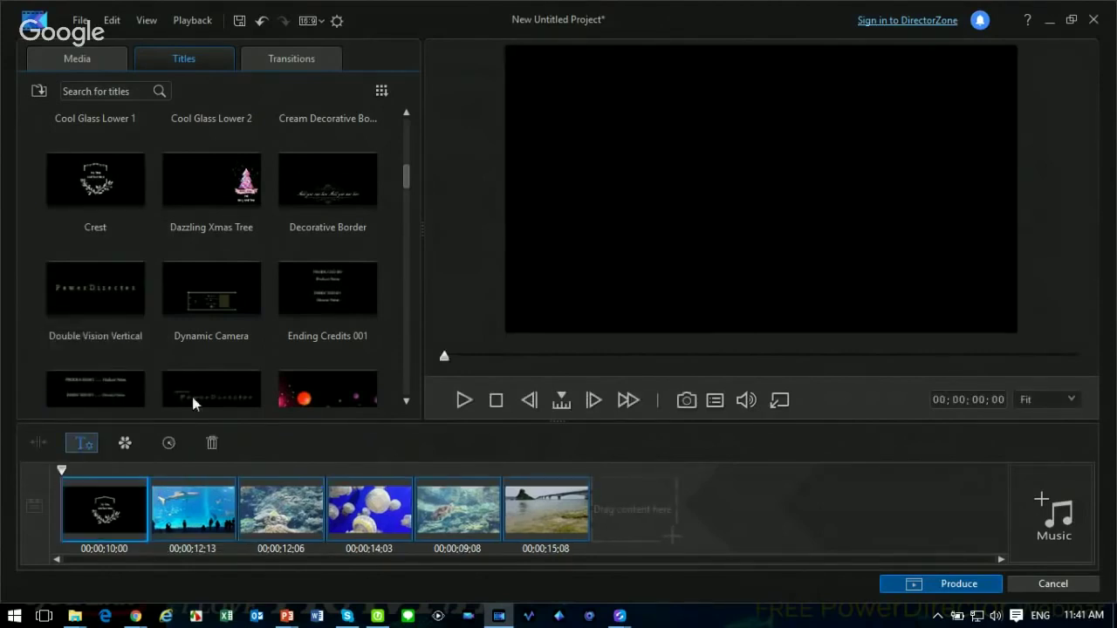
Step: Replace the Crest title's two text lines with "OKINAWA" and "Summer 16", and play the storyboard's opening to check the title
{"action": "double_click", "coordinate": [247, 313]}
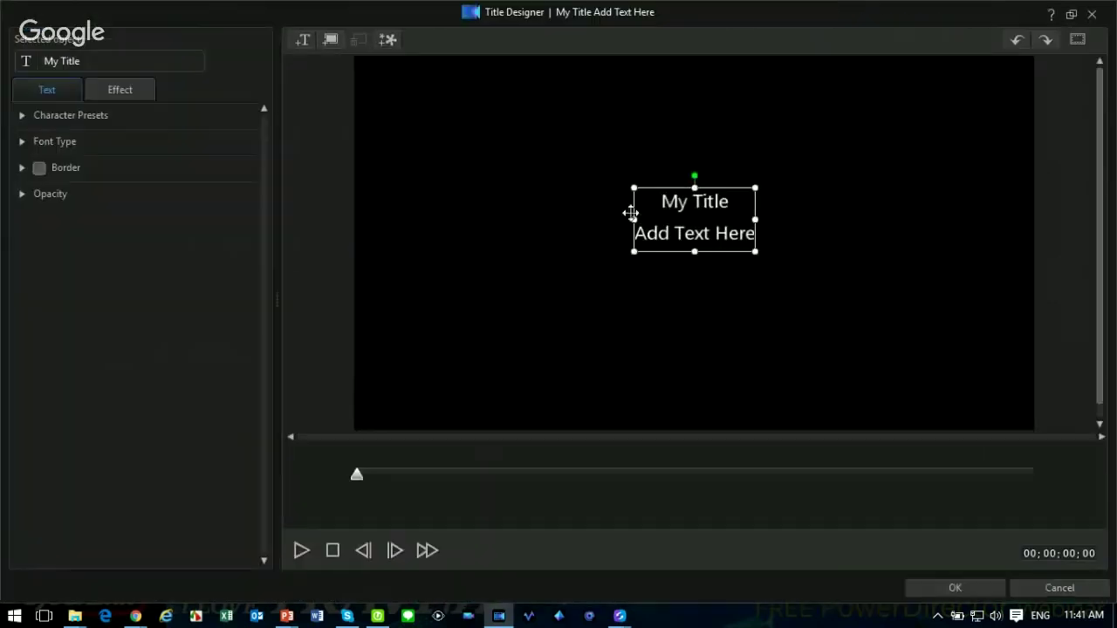
{"action": "left_click_drag", "start_coordinate": [661, 201], "coordinate": [723, 199]}
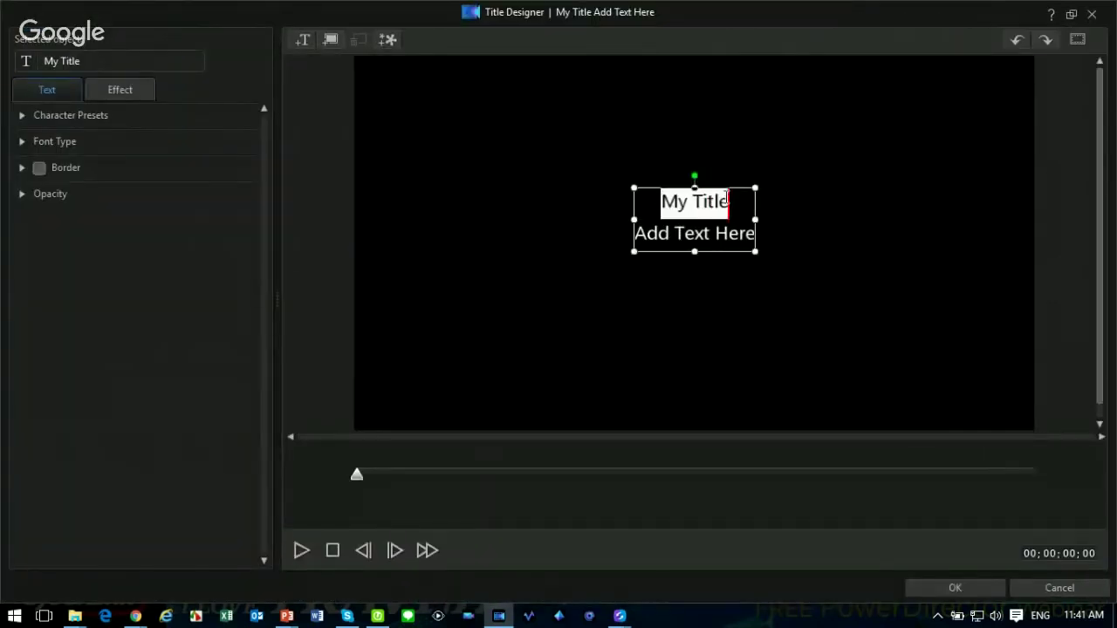
{"action": "type", "text": "OKINAWA"}
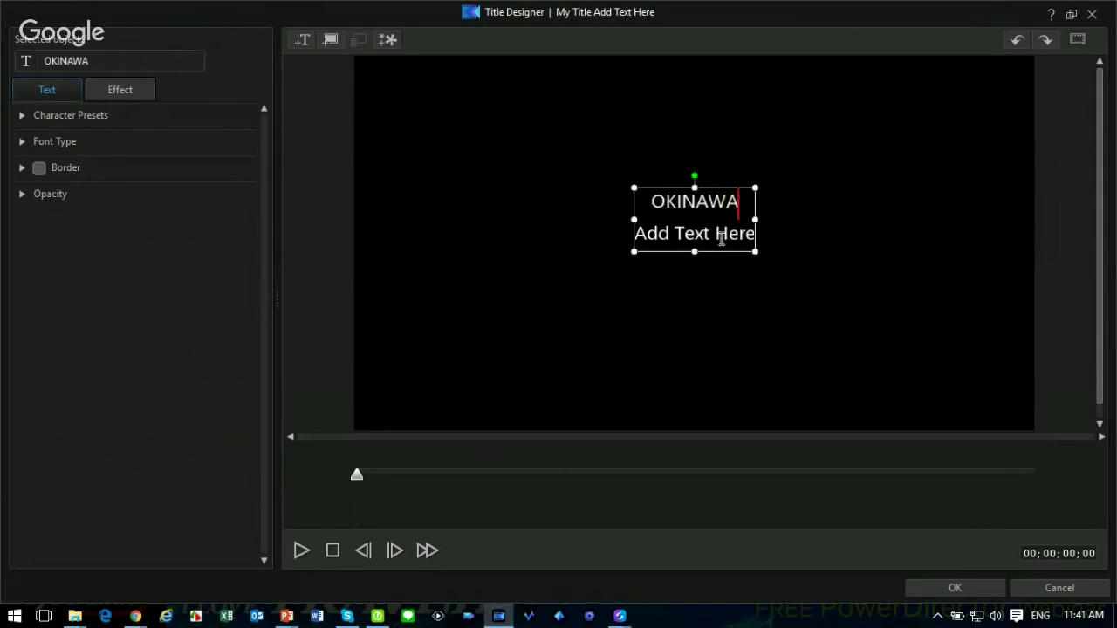
{"action": "key", "text": "ctrl+a"}
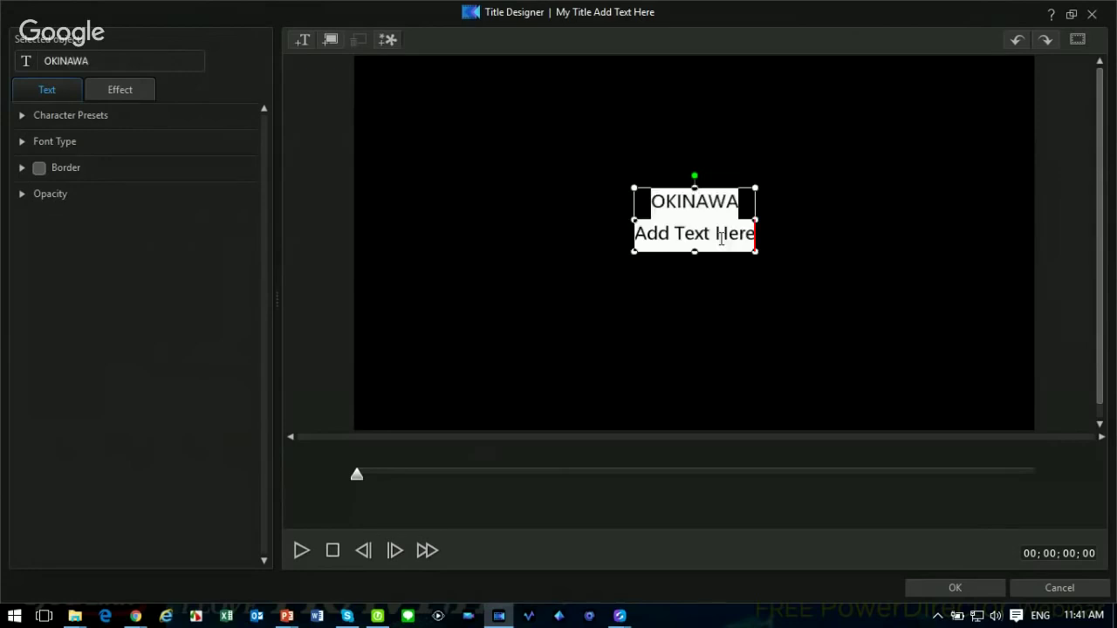
{"action": "left_click", "coordinate": [670, 232]}
{"action": "left_click_drag", "start_coordinate": [635, 233], "coordinate": [756, 245]}
{"action": "type", "text": "Summe"}
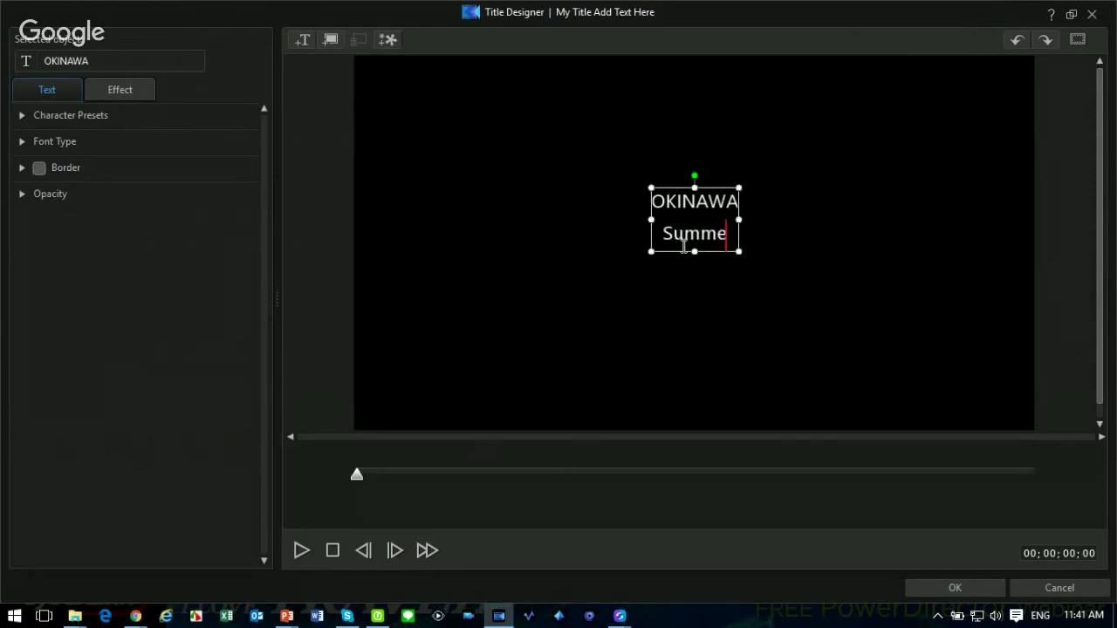
{"action": "type", "text": "r 16"}
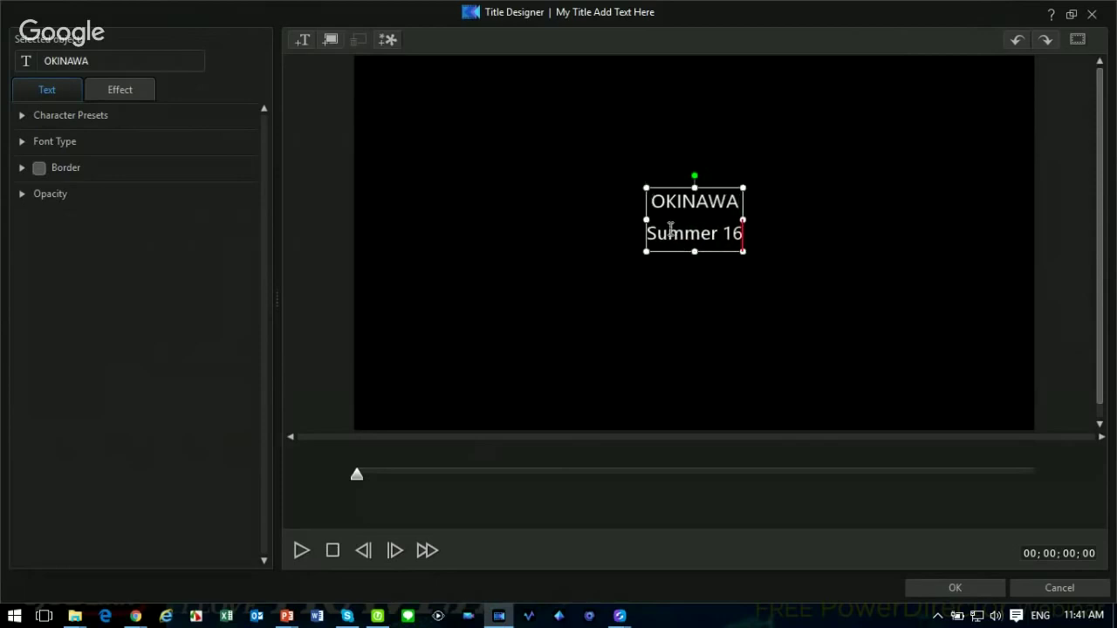
{"action": "left_click", "coordinate": [301, 551]}
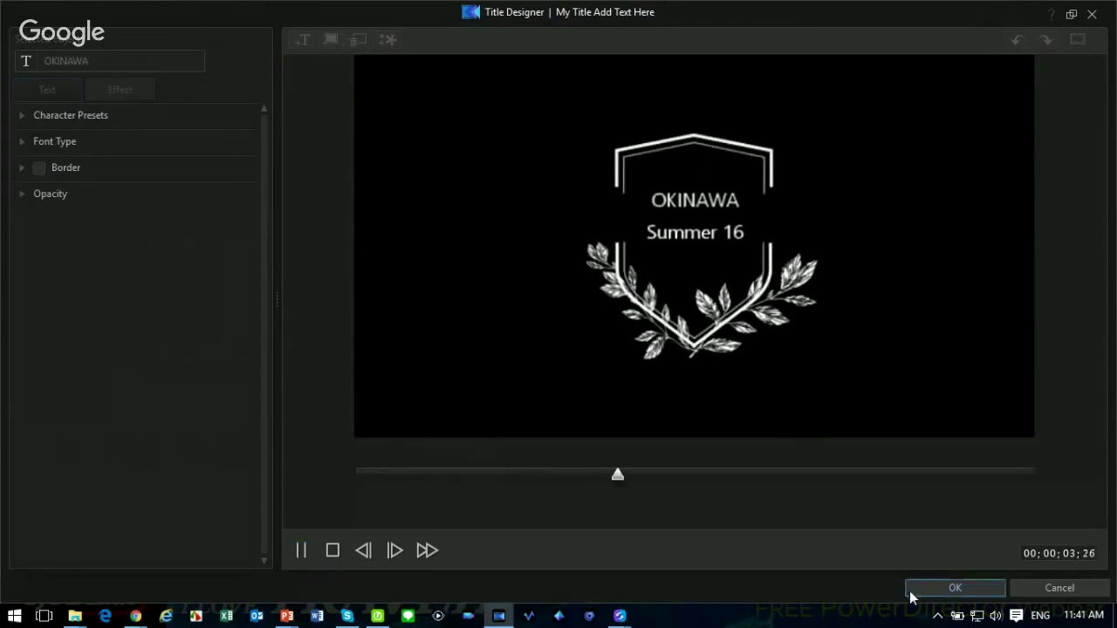
{"action": "left_click", "coordinate": [952, 588]}
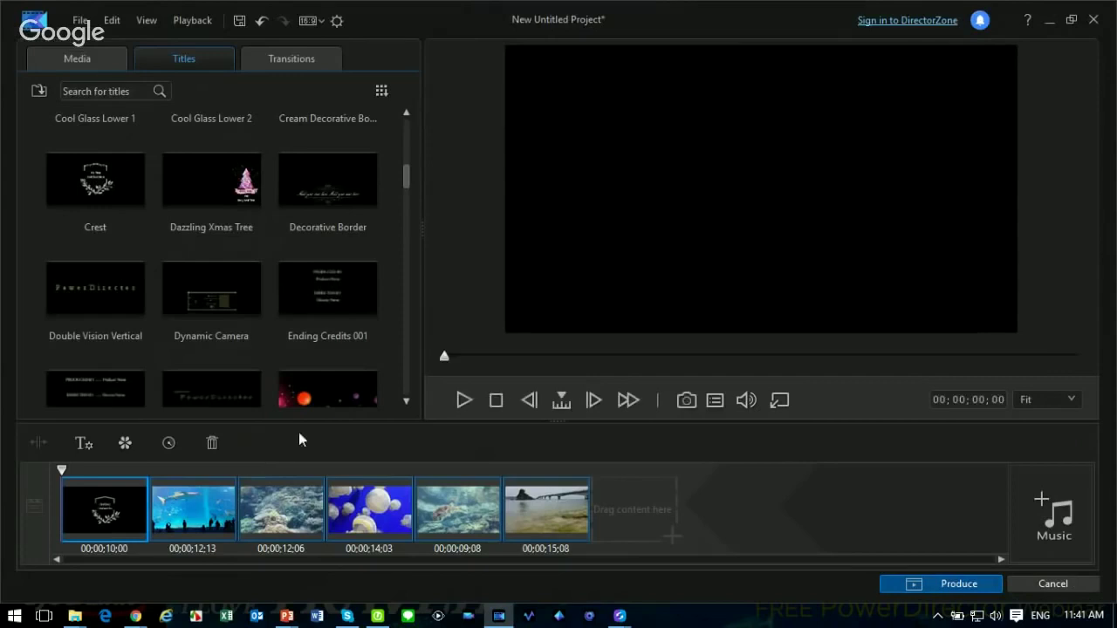
{"action": "left_click", "coordinate": [465, 400]}
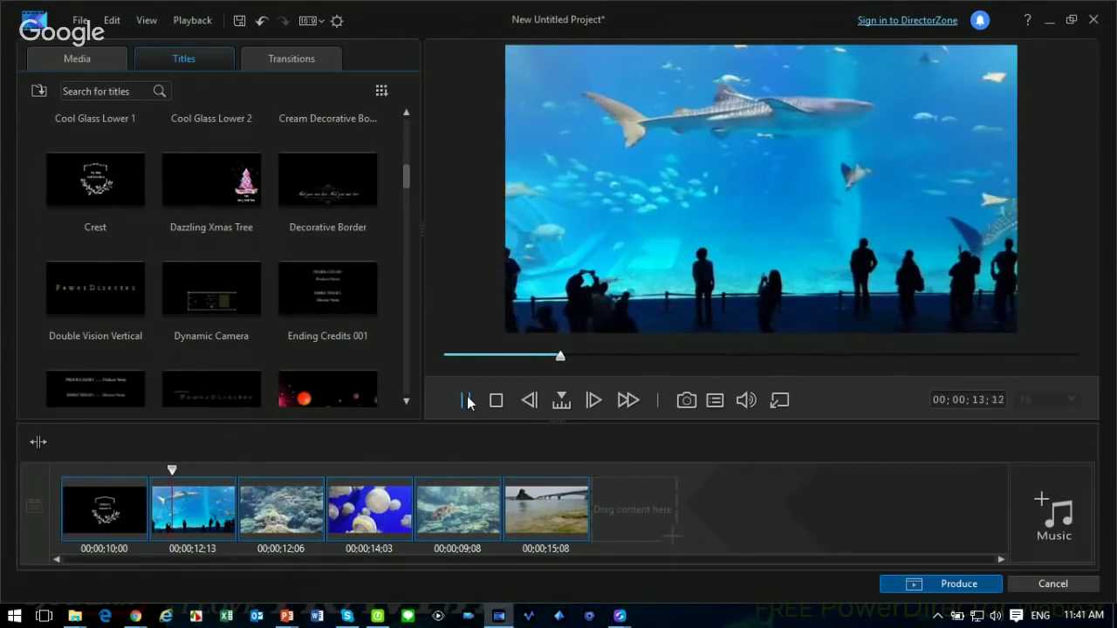
{"action": "left_click", "coordinate": [468, 402]}
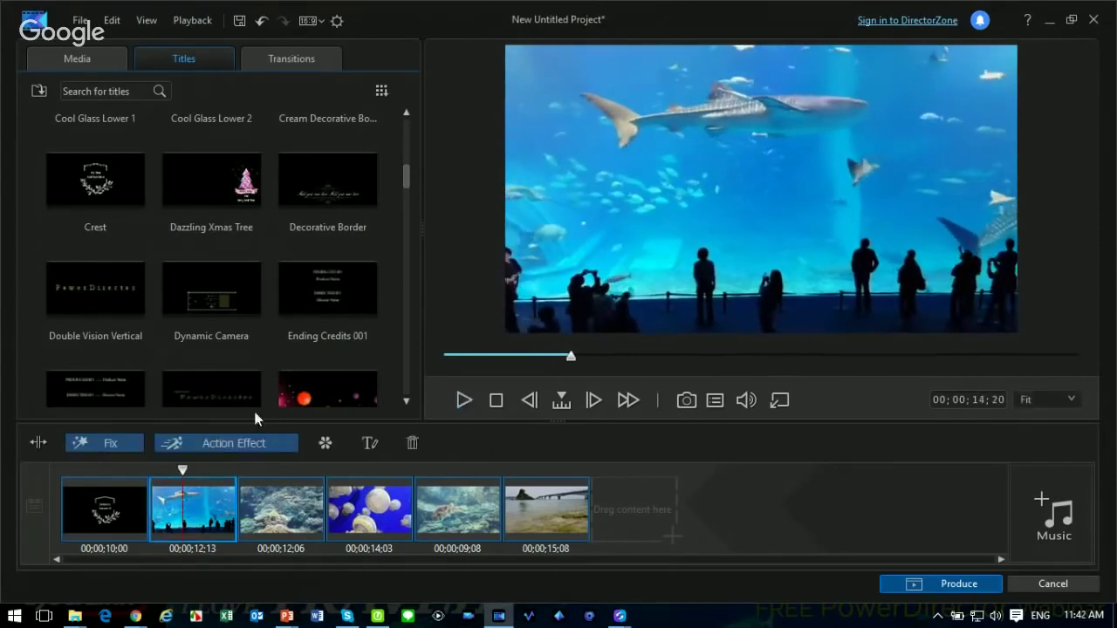
Step: Place the transitions Airplane, Break Apart 2, Box, Blur Line and Binary 2, in that order, between the six storyboard clips
{"action": "left_click", "coordinate": [307, 58]}
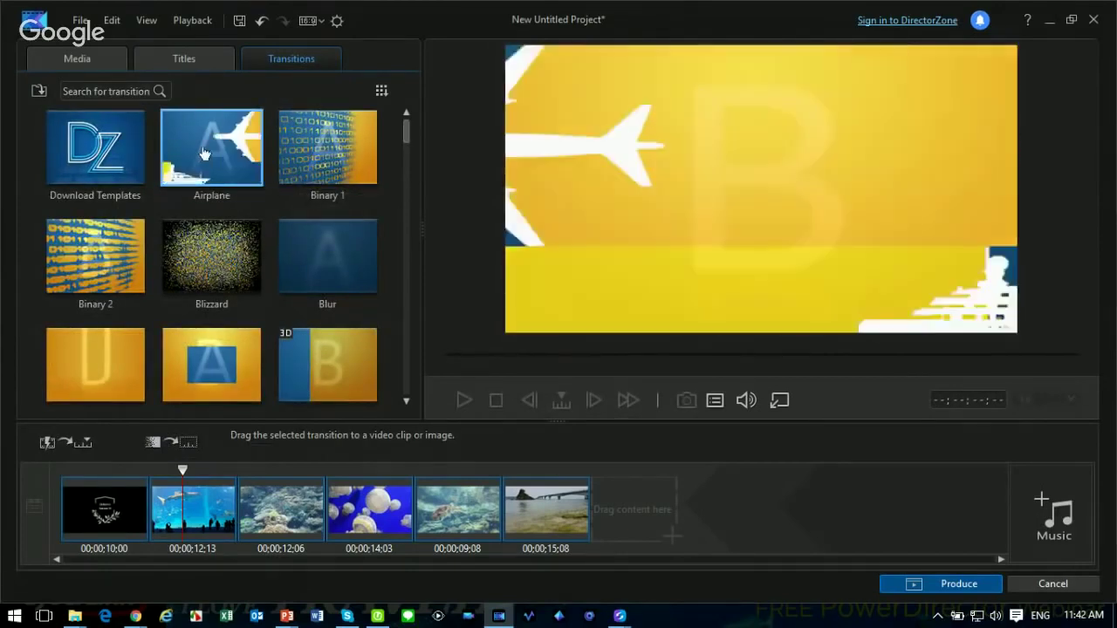
{"action": "left_click_drag", "start_coordinate": [203, 153], "coordinate": [149, 510]}
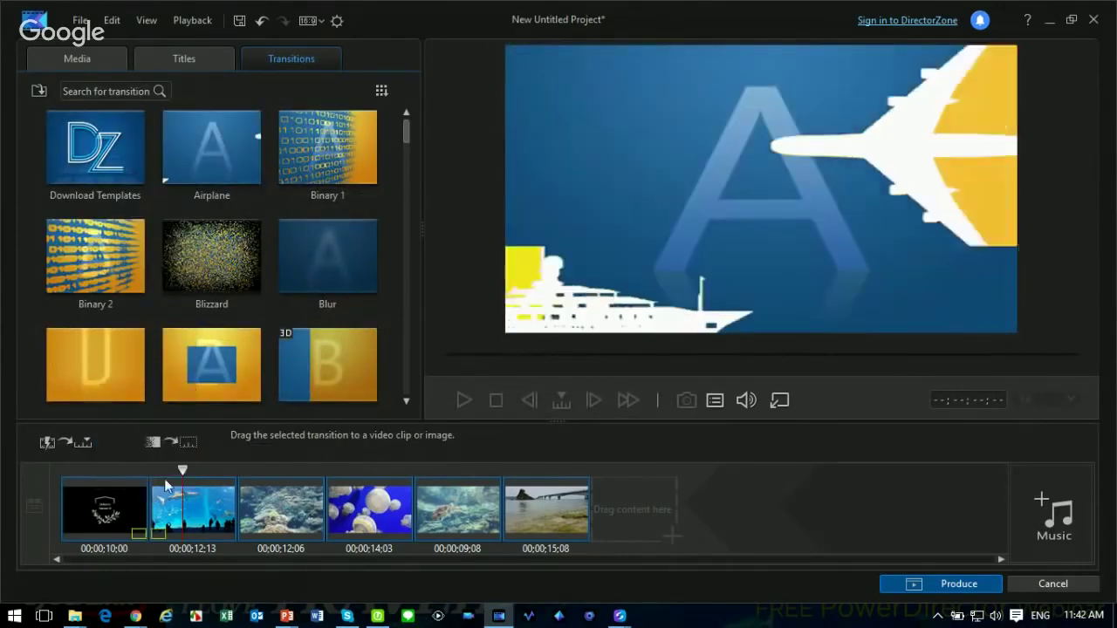
{"action": "left_click", "coordinate": [281, 365]}
{"action": "scroll", "coordinate": [221, 358], "scroll_direction": "down", "scroll_amount": 1}
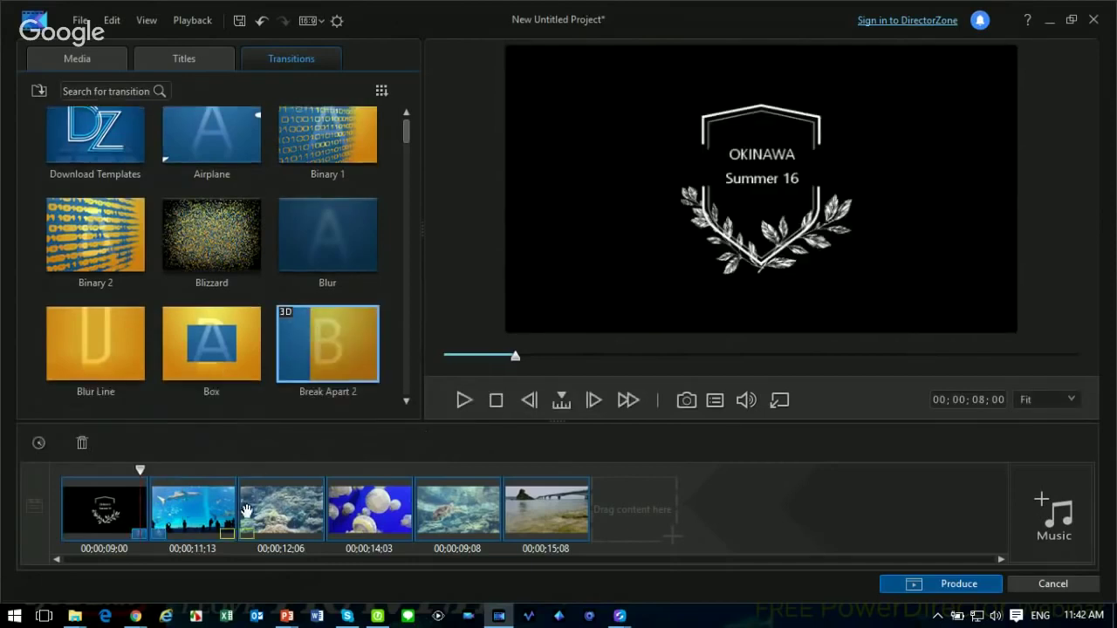
{"action": "left_click_drag", "start_coordinate": [221, 358], "coordinate": [325, 511]}
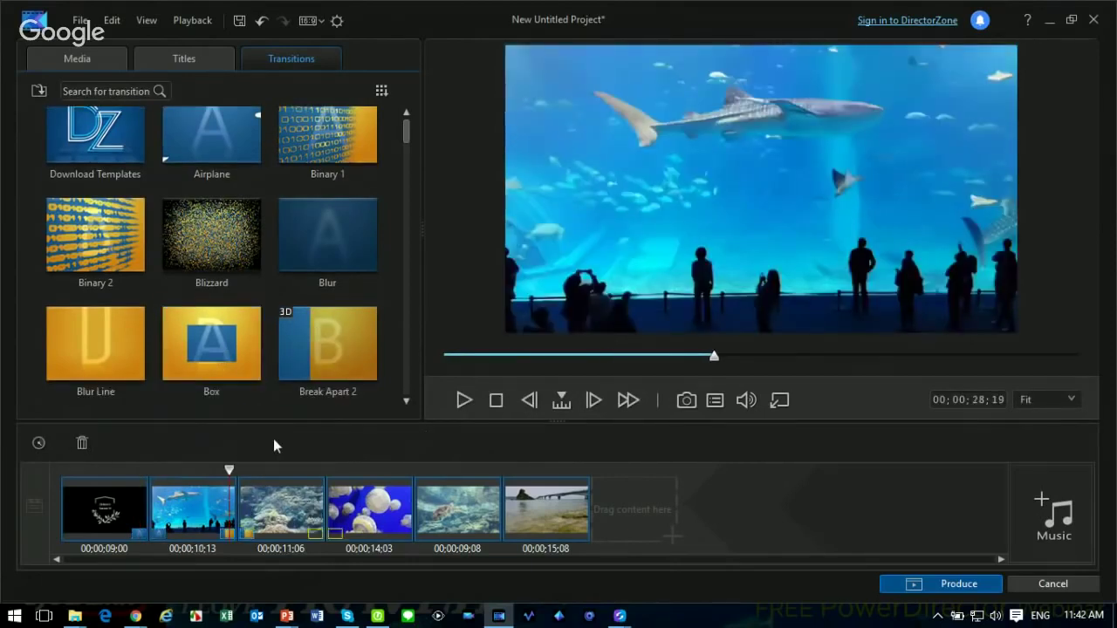
{"action": "left_click", "coordinate": [119, 353]}
{"action": "left_click_drag", "start_coordinate": [402, 512], "coordinate": [402, 512]}
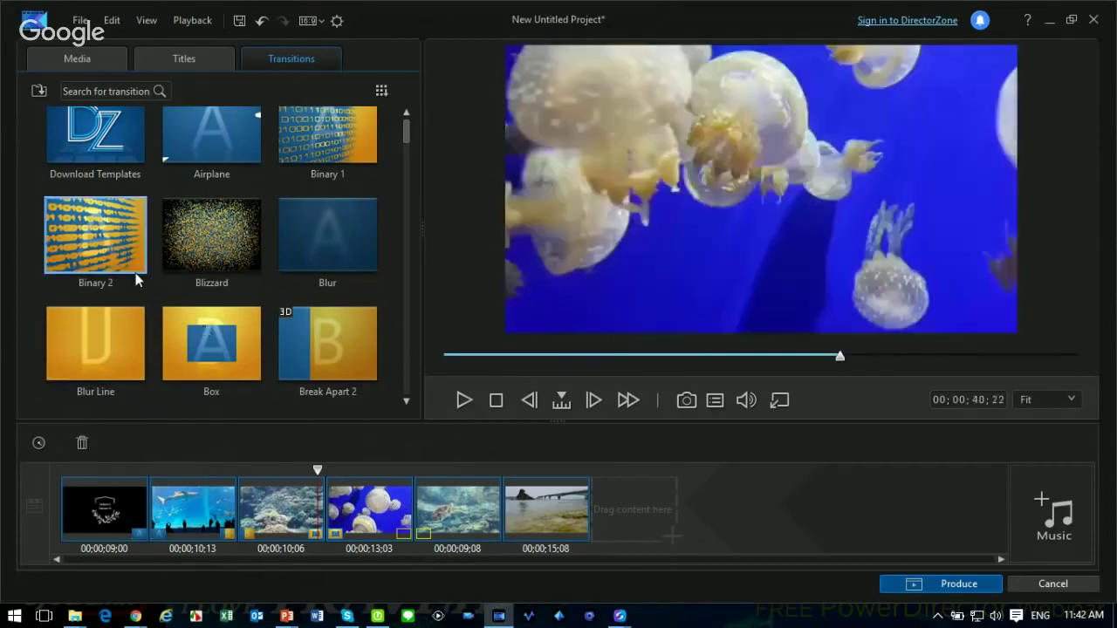
{"action": "left_click_drag", "start_coordinate": [137, 277], "coordinate": [456, 510]}
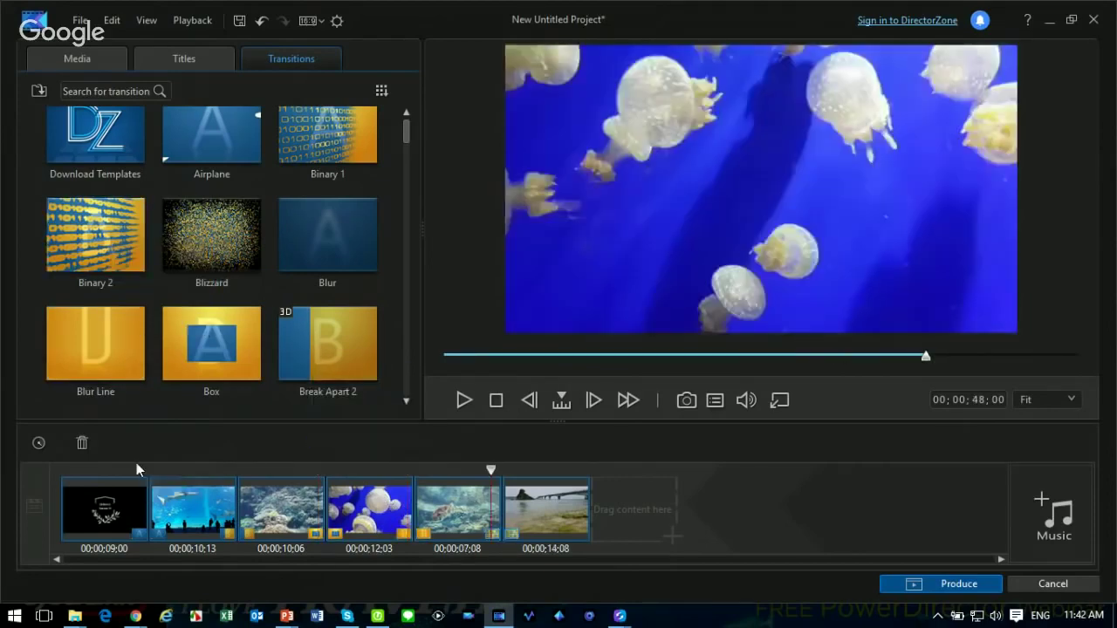
Step: Play the storyboard from near the end of the title to check the transitions, and stop playback
{"action": "left_click", "coordinate": [130, 488]}
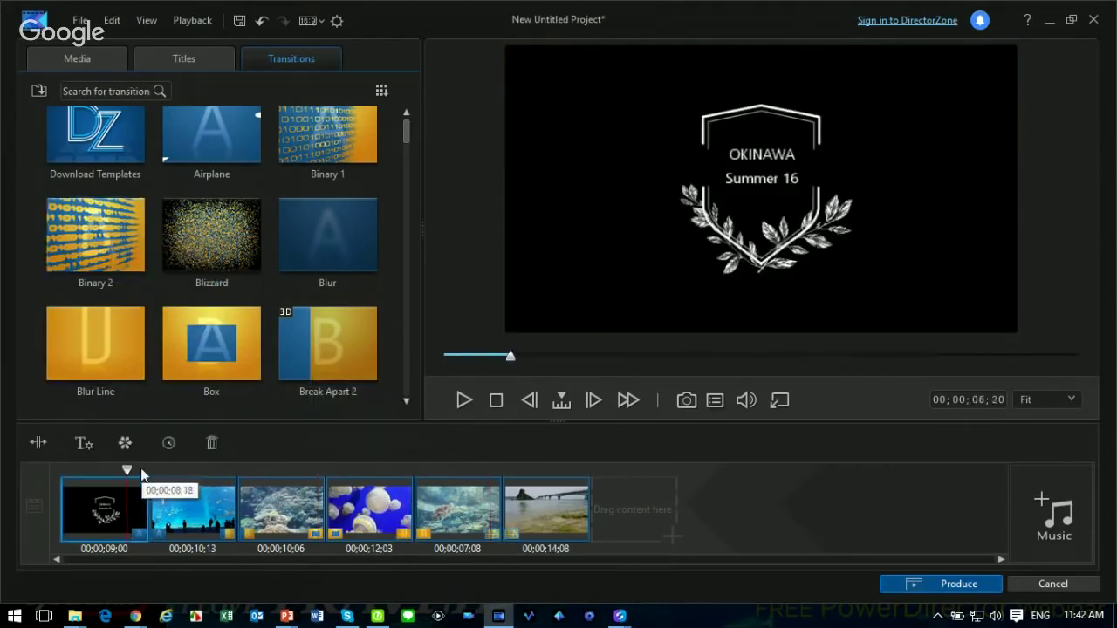
{"action": "left_click", "coordinate": [464, 400]}
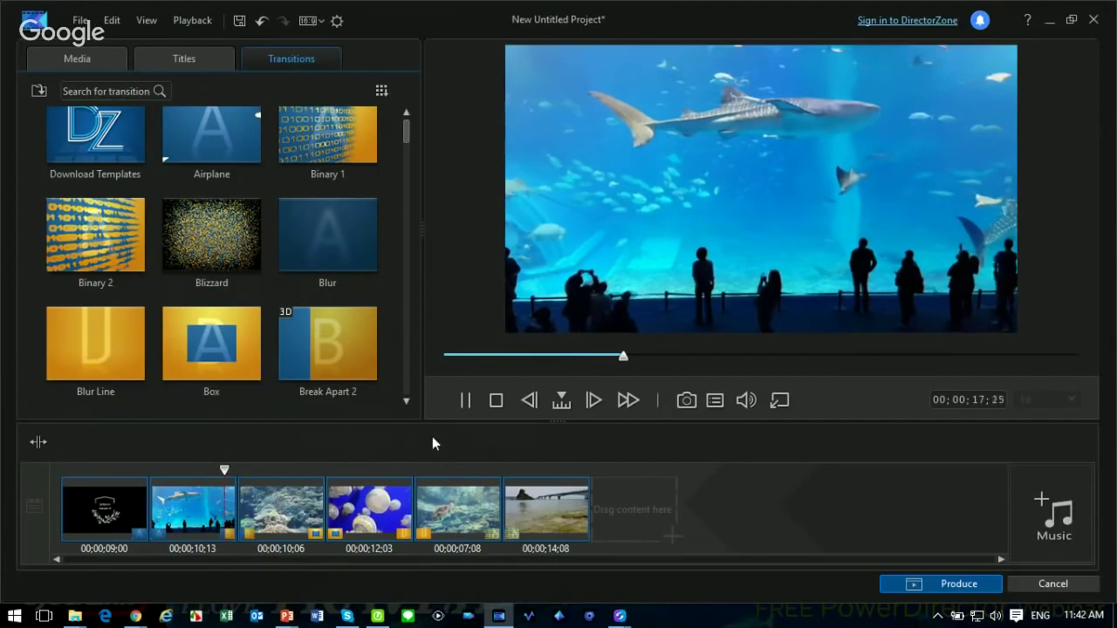
{"action": "left_click", "coordinate": [495, 401]}
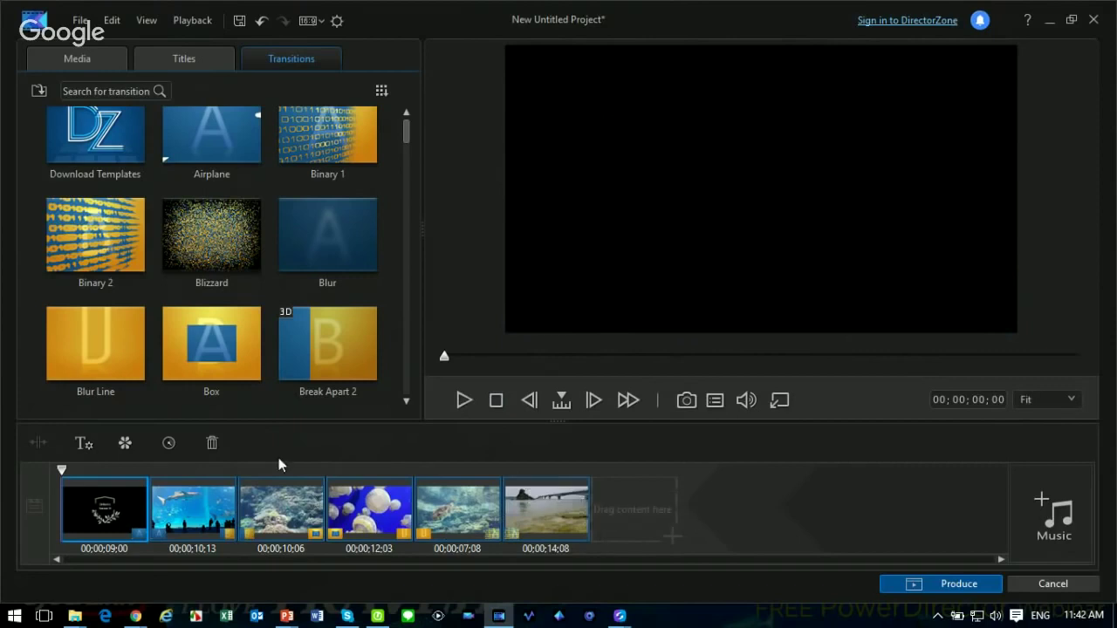
Step: Add "The Happy Clappy Ukulele Song" as background music, trimmed to about 00;01;51;11, with auto fade in/out enabled
{"action": "left_click", "coordinate": [1055, 524]}
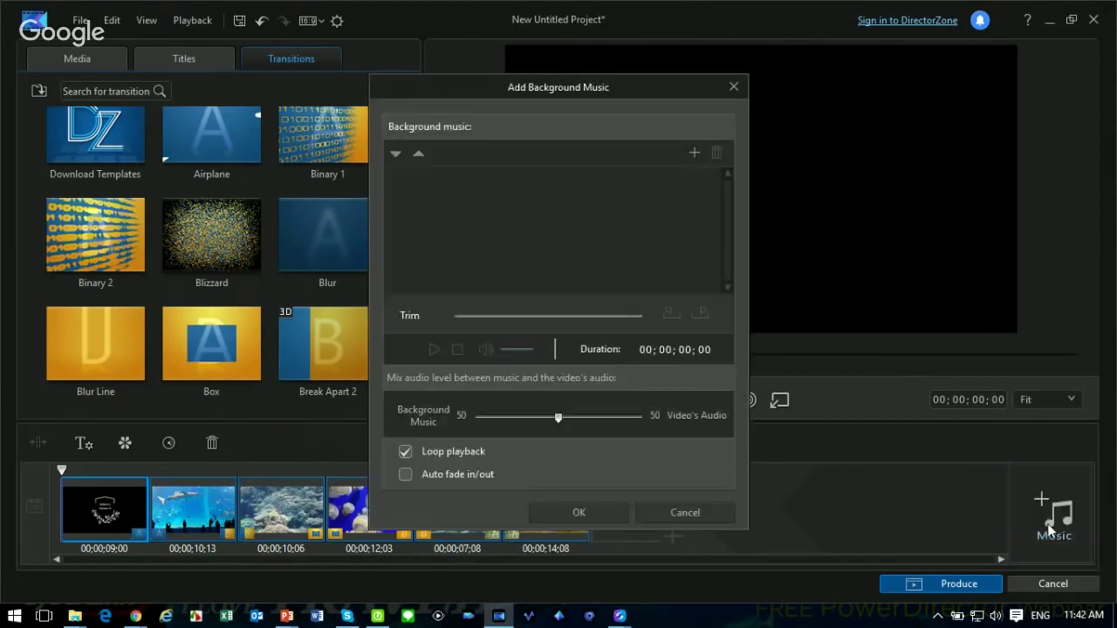
{"action": "left_click", "coordinate": [694, 153]}
{"action": "double_click", "coordinate": [496, 208]}
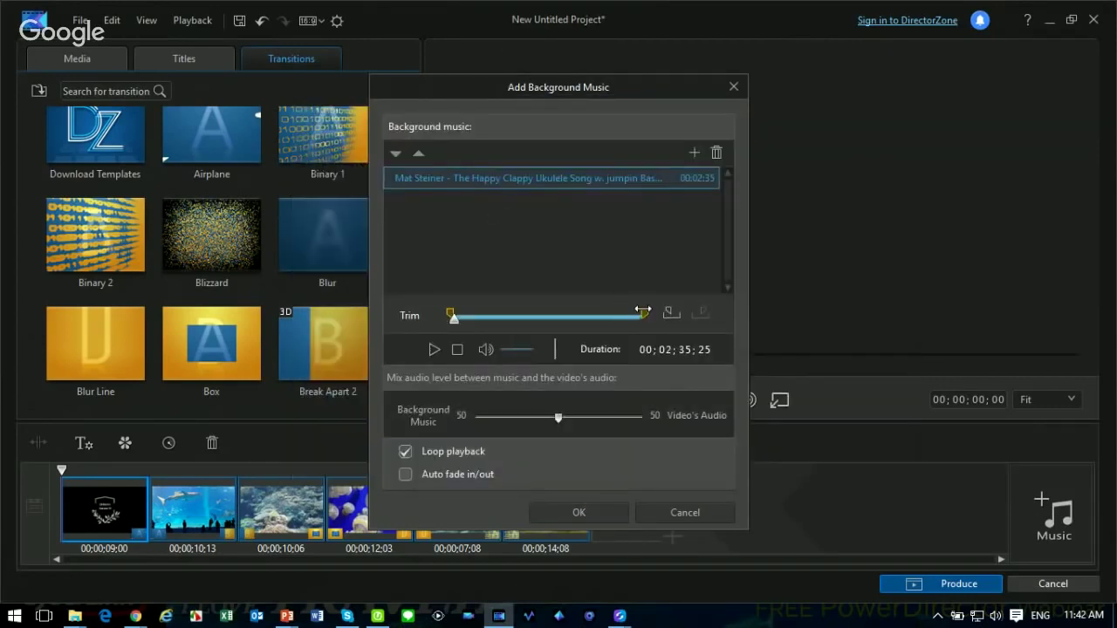
{"action": "left_click_drag", "start_coordinate": [633, 320], "coordinate": [588, 328]}
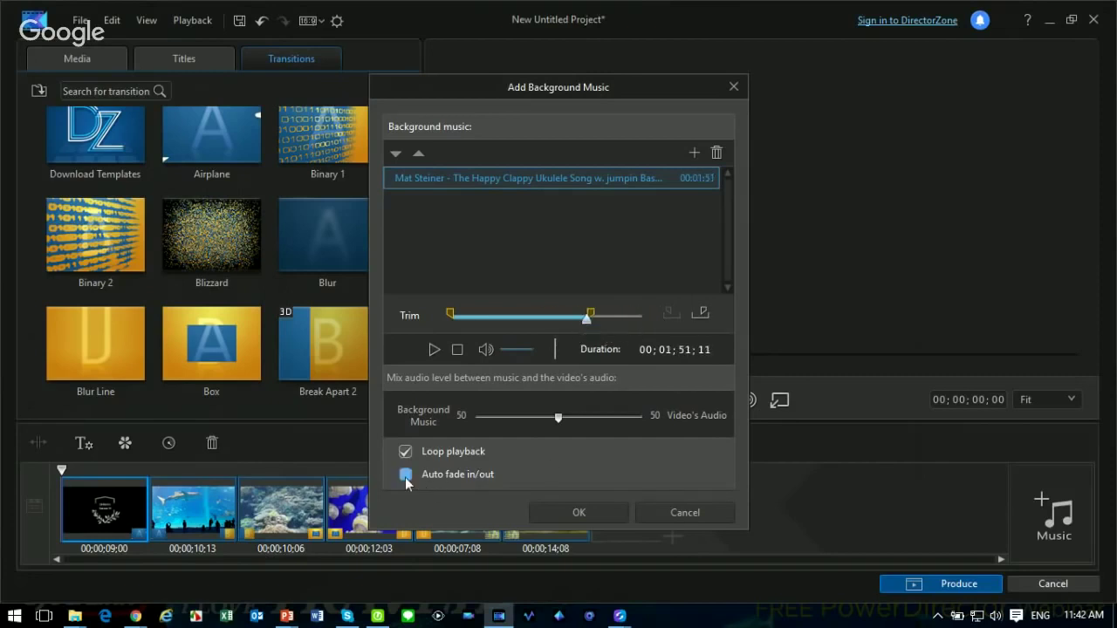
{"action": "left_click", "coordinate": [578, 514]}
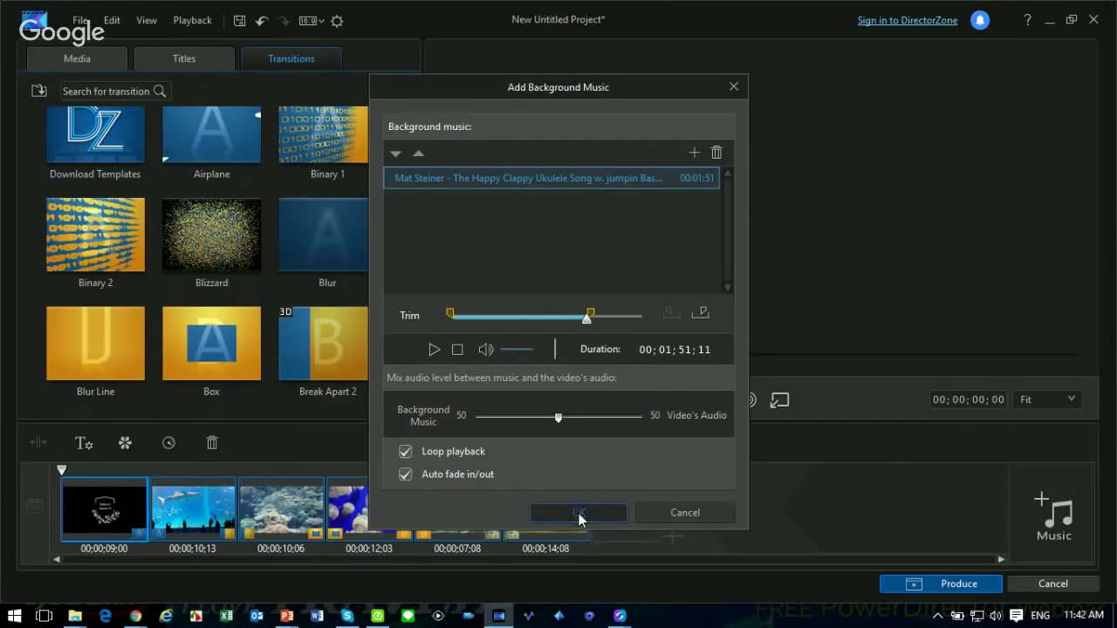
Step: Play the storyboard from about 00;00;14;27 to check the background music with the video, and stop playback
{"action": "left_click", "coordinate": [201, 482]}
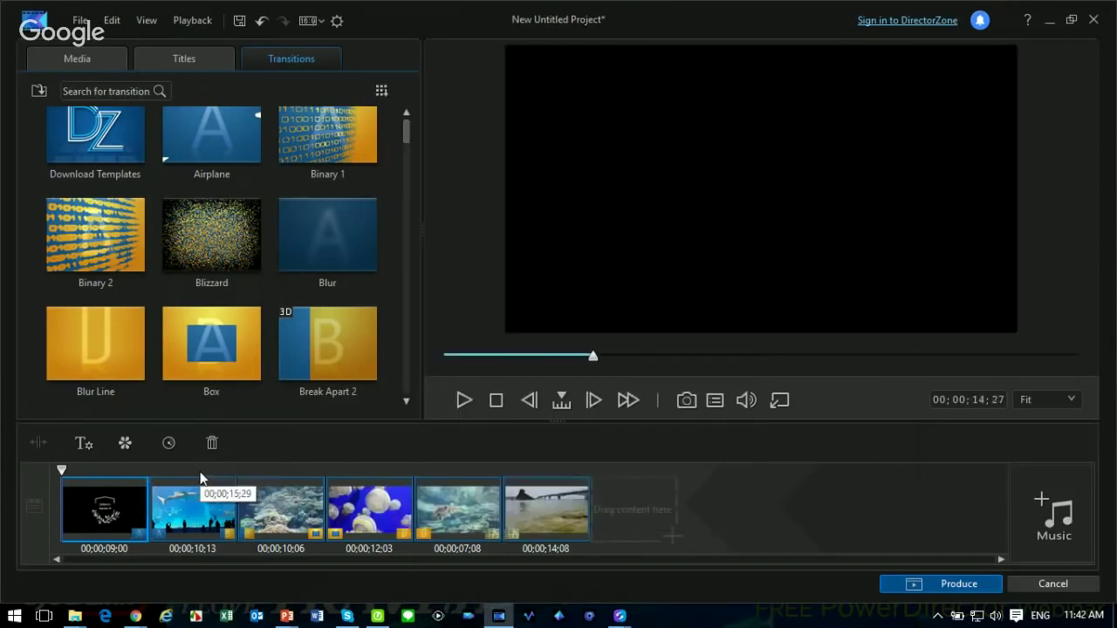
{"action": "left_click", "coordinate": [462, 401]}
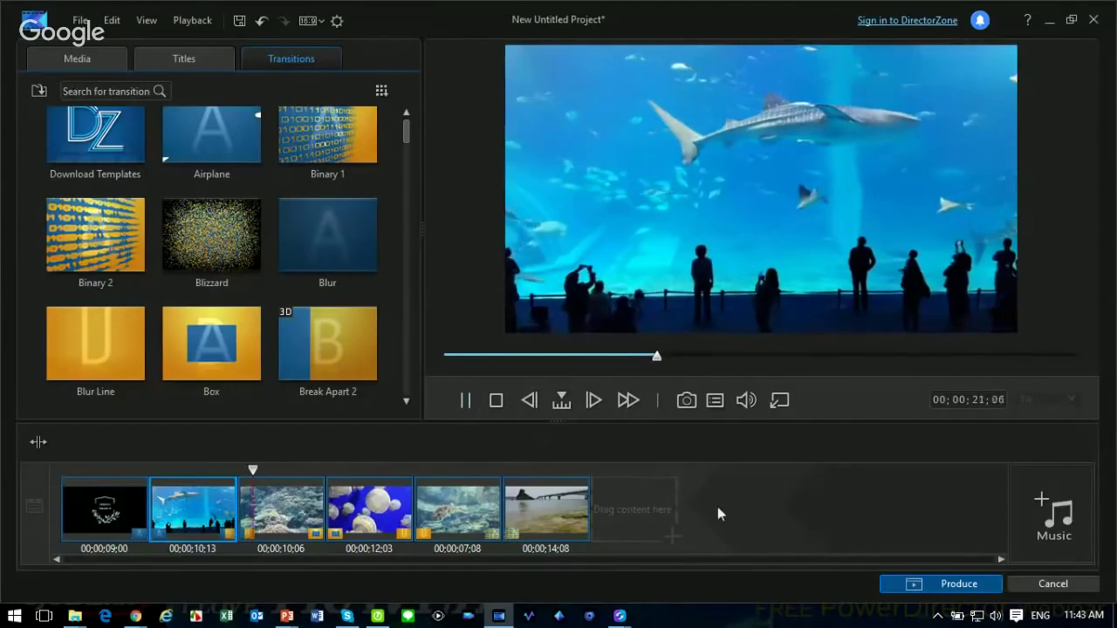
{"action": "left_click", "coordinate": [496, 401]}
Step: View the available options for producing the movie, and close them without choosing one
{"action": "left_click", "coordinate": [950, 586]}
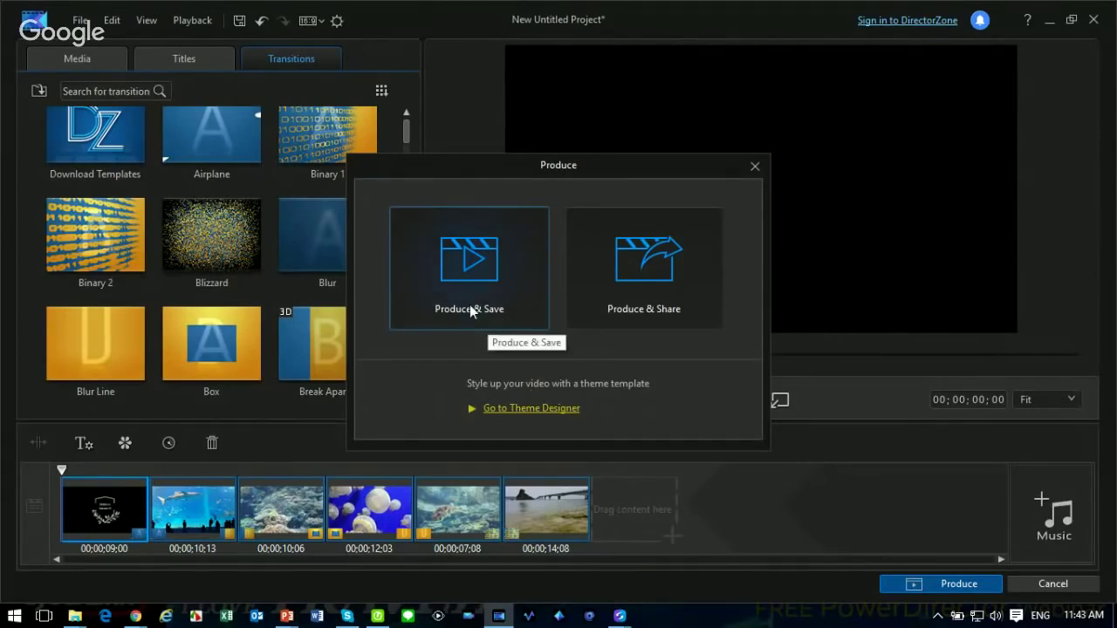
{"action": "left_click", "coordinate": [755, 166]}
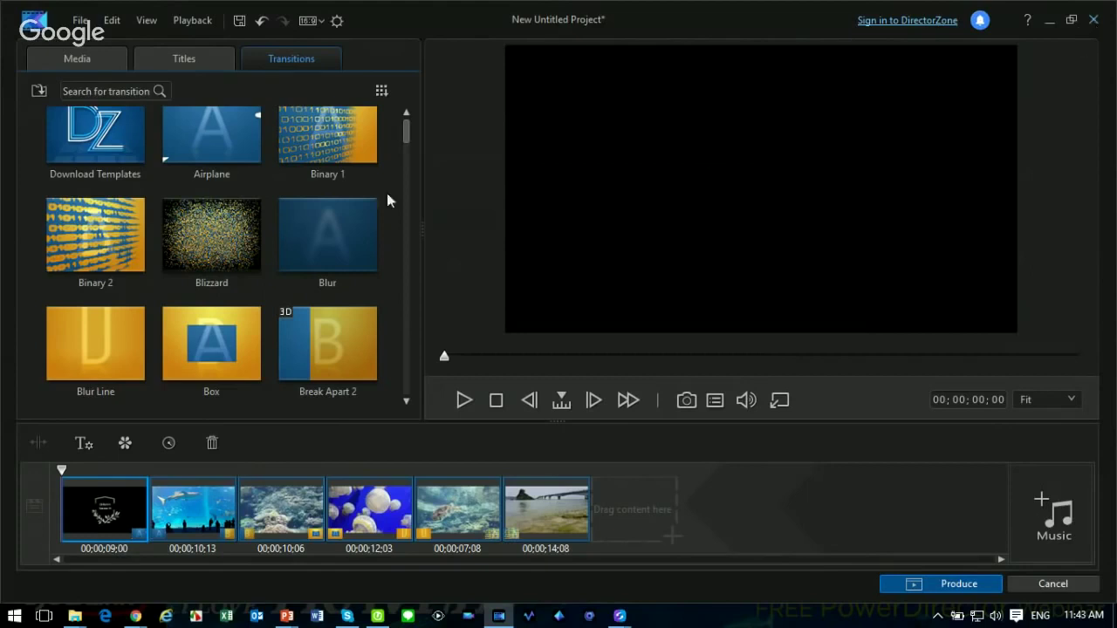
Step: Select the second storyboard clip, and close the storyboard project to return to the presentation
{"action": "left_click", "coordinate": [183, 475]}
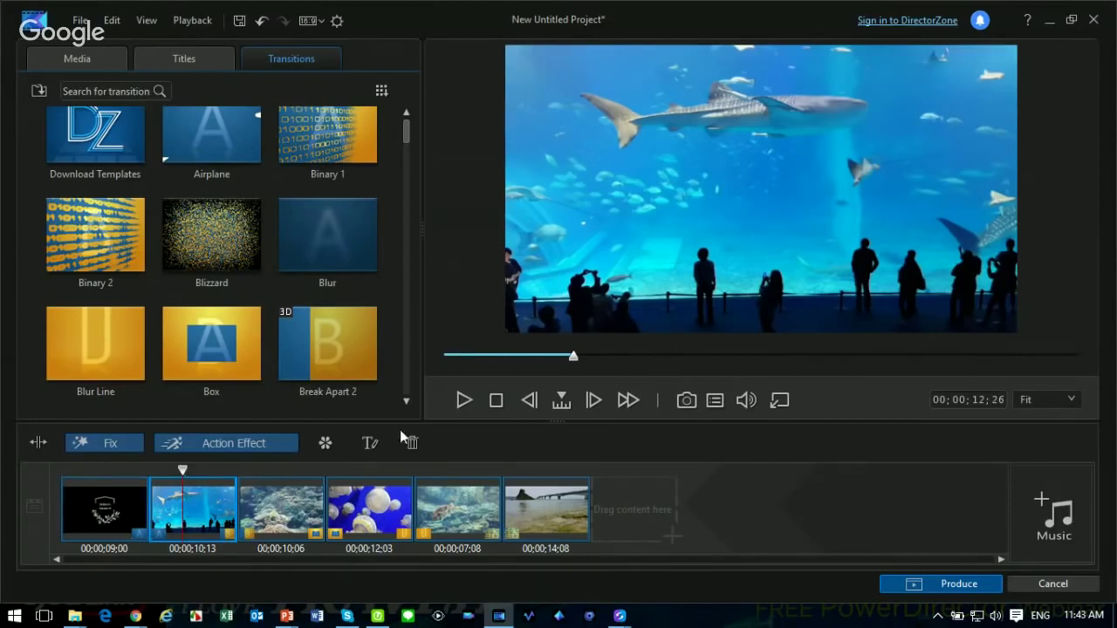
{"action": "left_click", "coordinate": [1094, 21]}
{"action": "left_click", "coordinate": [626, 348]}
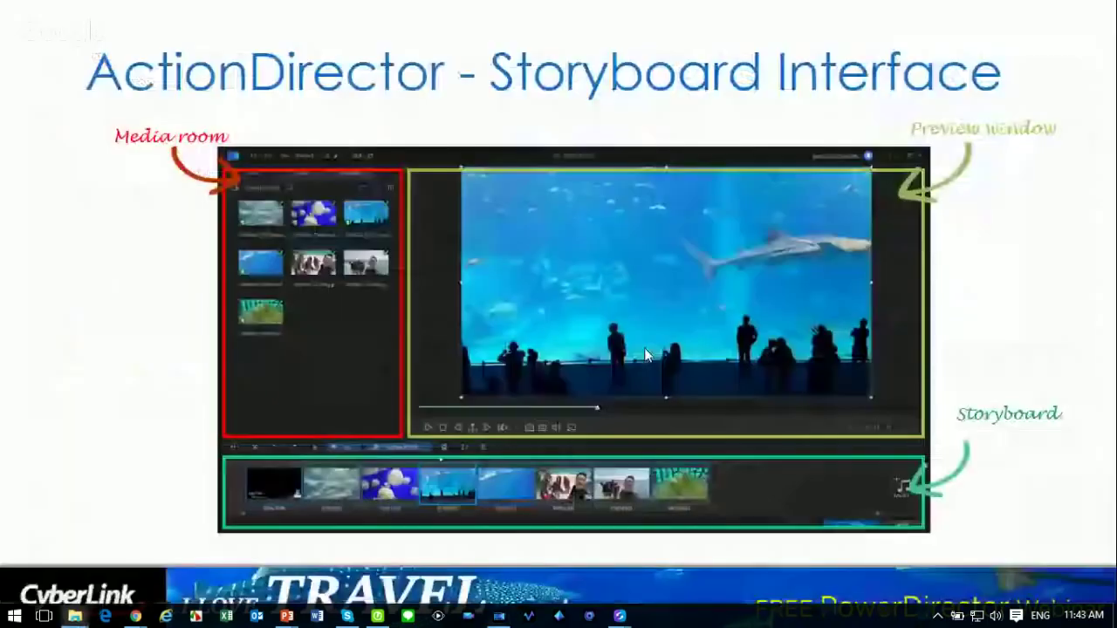
{"action": "left_click", "coordinate": [621, 349]}
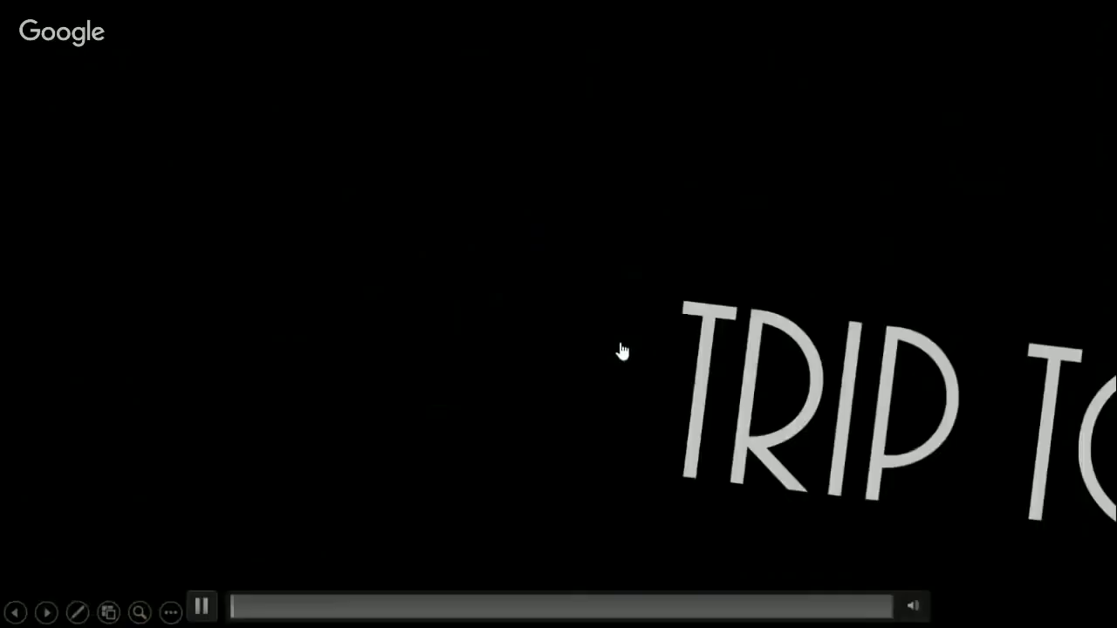
{"action": "left_click", "coordinate": [621, 350]}
{"action": "key", "text": "Right"}
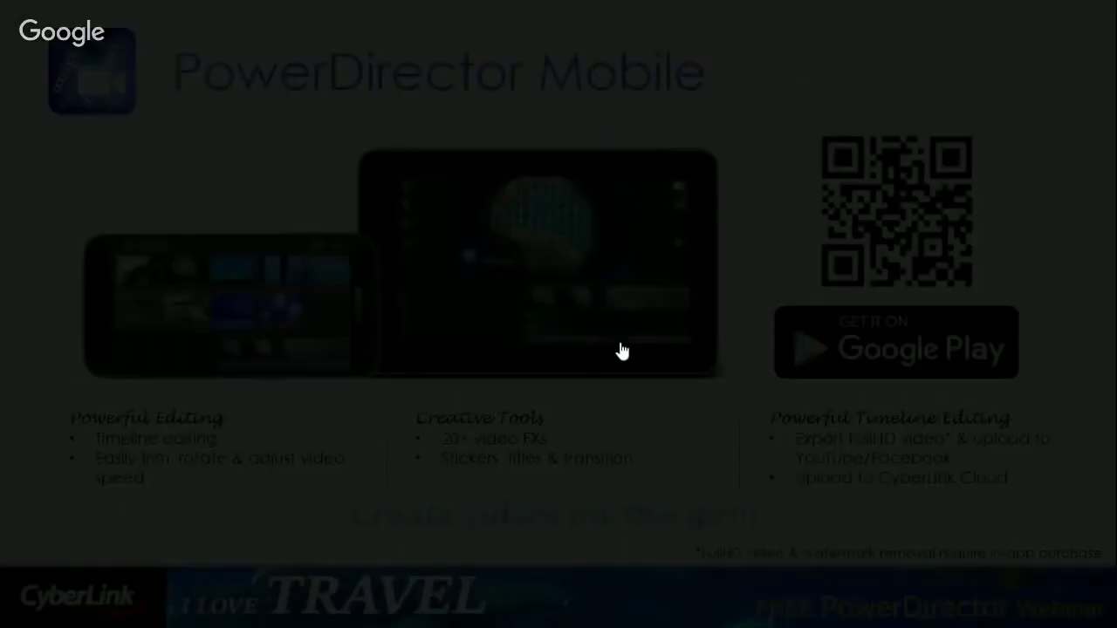
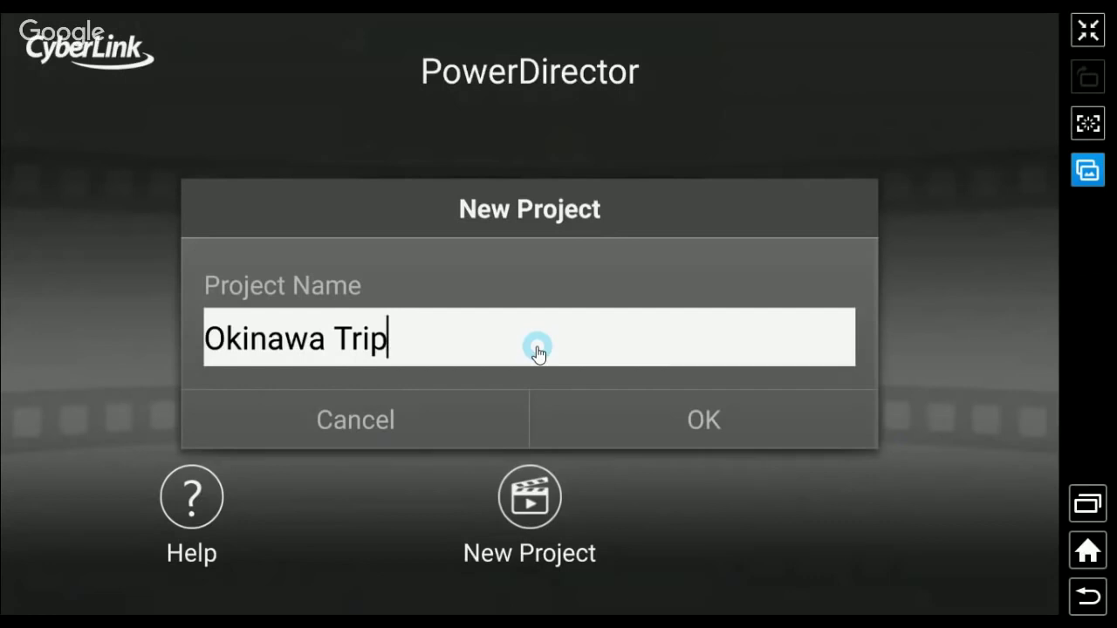
Step: Create the new project "Okinawa Trip" and look through its photo, music and video libraries
{"action": "left_click", "coordinate": [643, 419]}
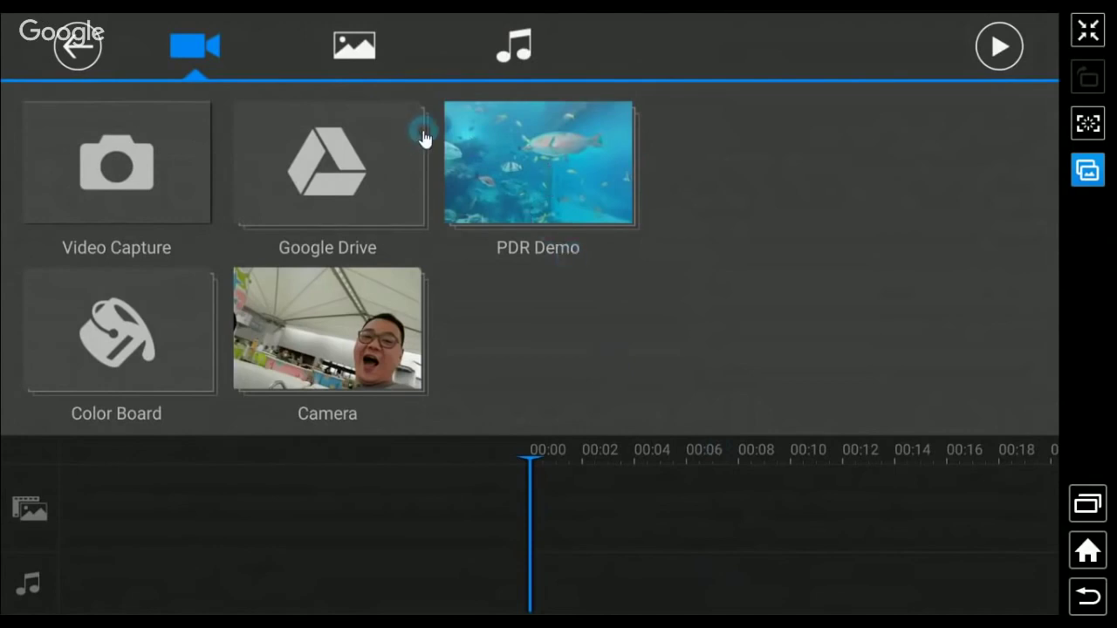
{"action": "left_click", "coordinate": [356, 49]}
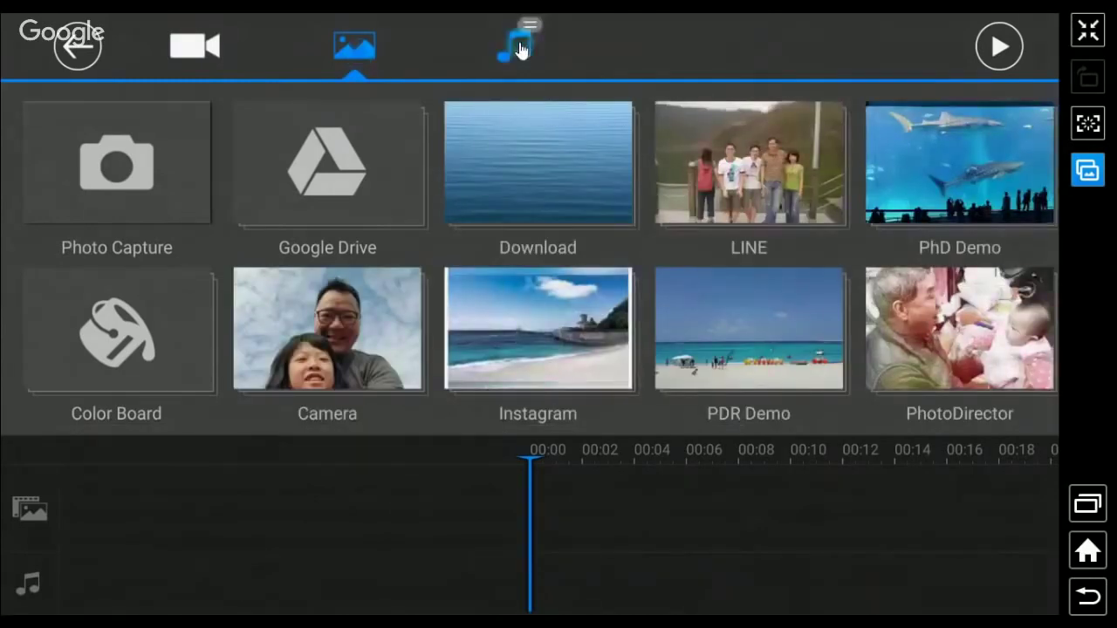
{"action": "left_click", "coordinate": [521, 50]}
{"action": "left_click", "coordinate": [210, 48]}
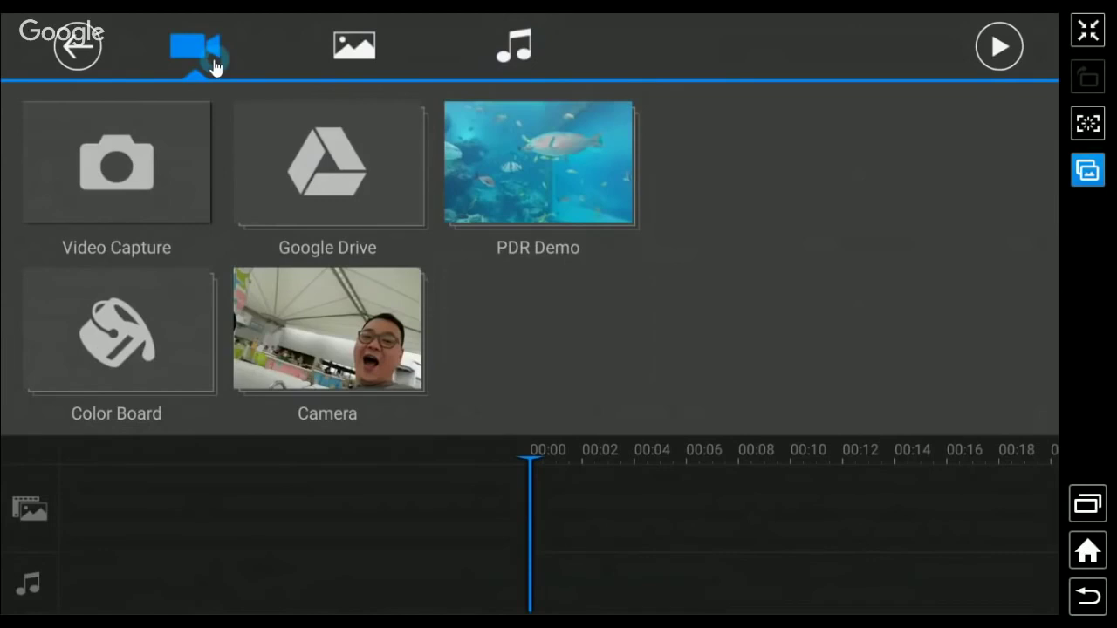
Step: Add the clips 20160401_134425.mp4 and 20160401_134555.mp4 from the PDR Demo video folder to the timeline
{"action": "left_click", "coordinate": [520, 177]}
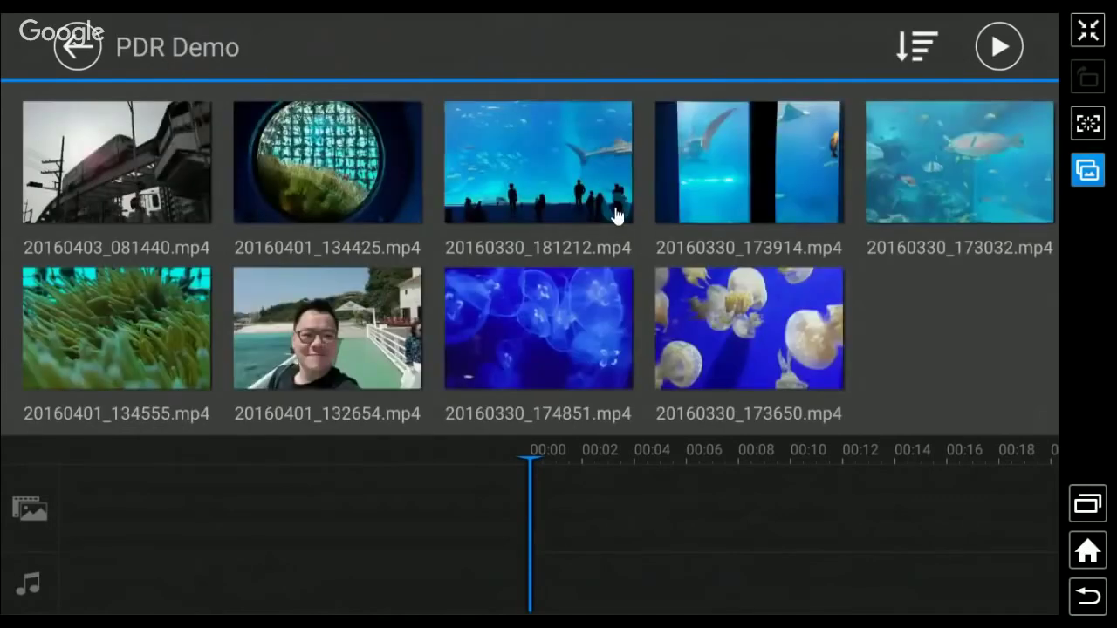
{"action": "left_click", "coordinate": [320, 174]}
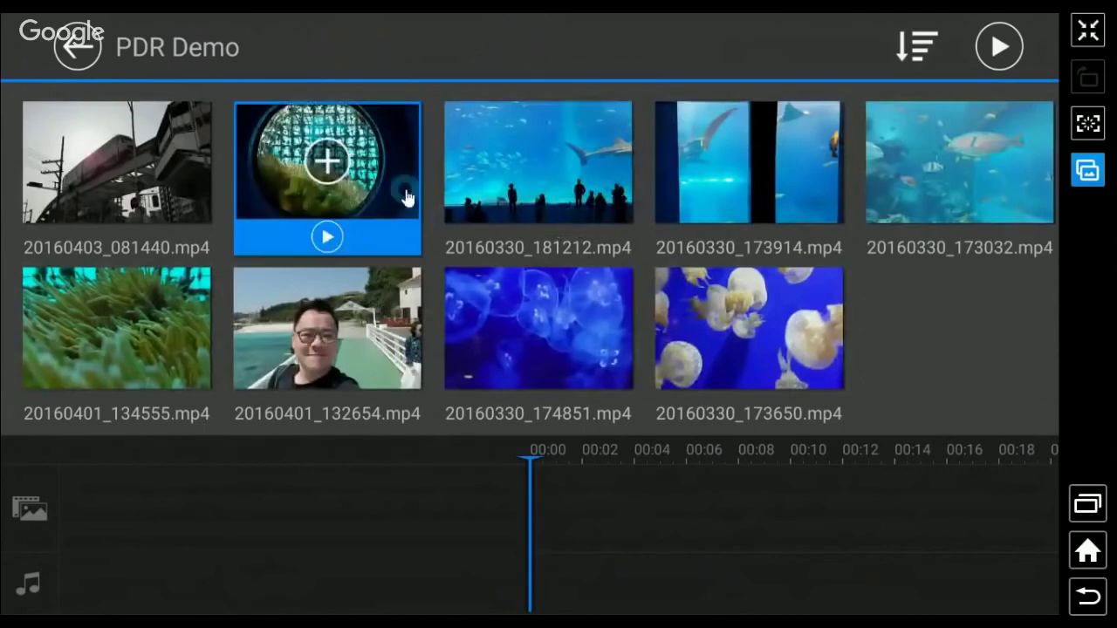
{"action": "left_click", "coordinate": [333, 174]}
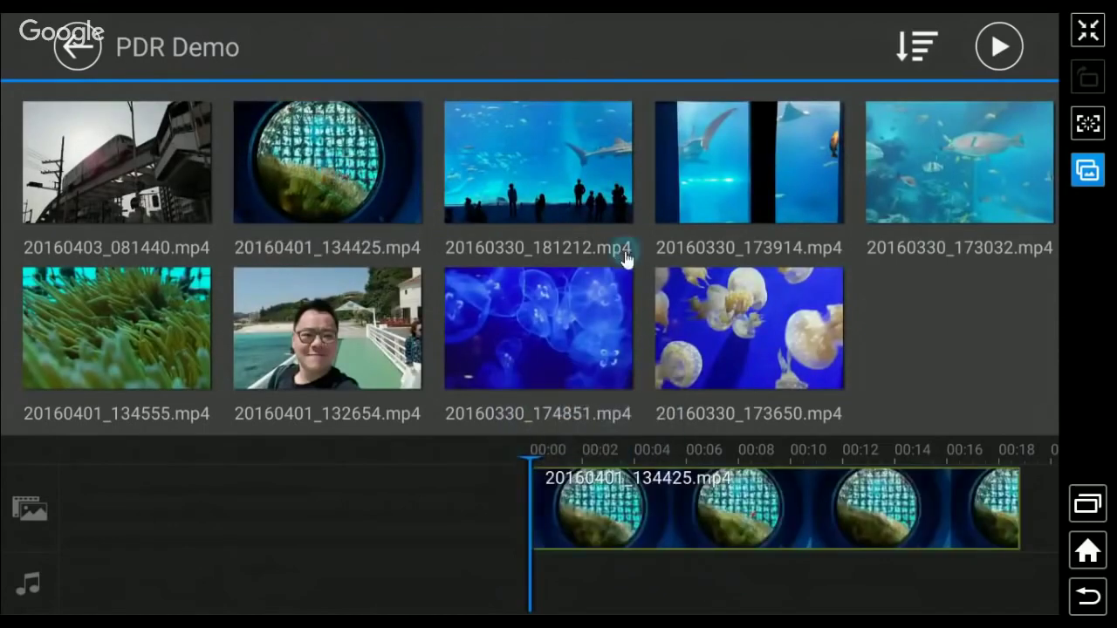
{"action": "left_click", "coordinate": [122, 327]}
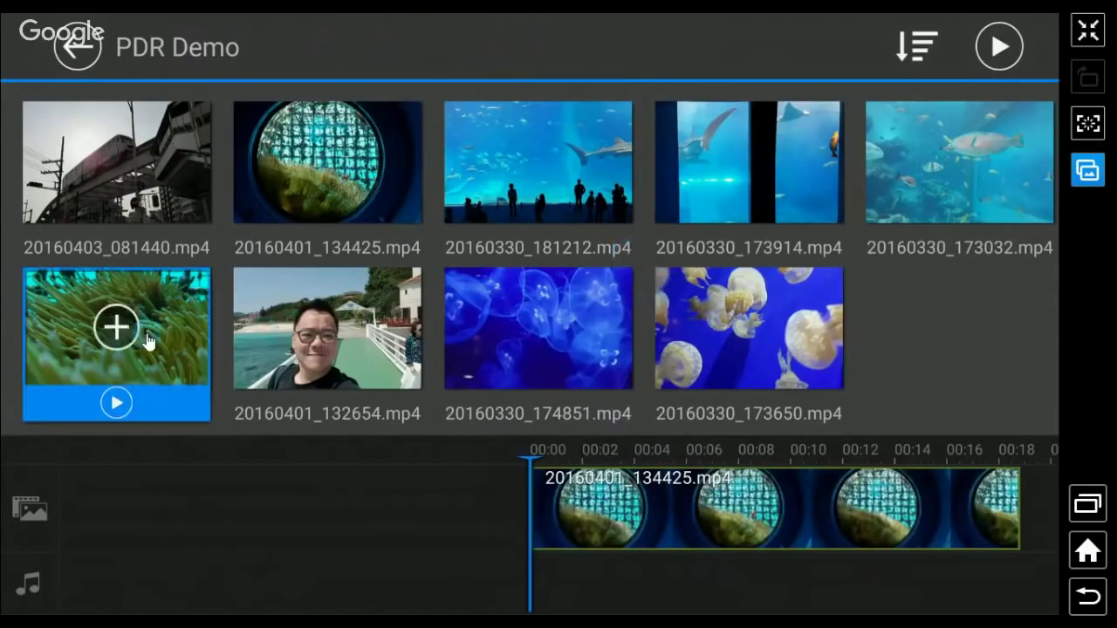
{"action": "left_click", "coordinate": [114, 328]}
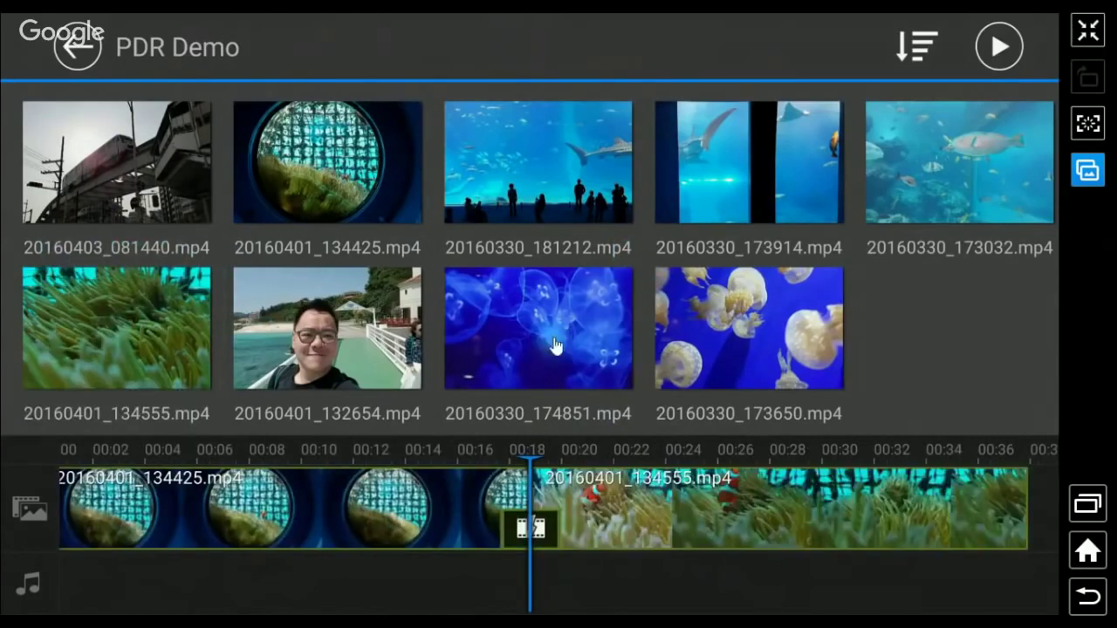
Step: Add the clips 20160330_174851.mp4, 20160330_173650.mp4 and 20160330_181212.mp4 to the end of the timeline
{"action": "left_click", "coordinate": [544, 341]}
{"action": "left_click", "coordinate": [539, 328]}
{"action": "left_click", "coordinate": [740, 340]}
{"action": "left_click", "coordinate": [743, 335]}
{"action": "left_click", "coordinate": [561, 192]}
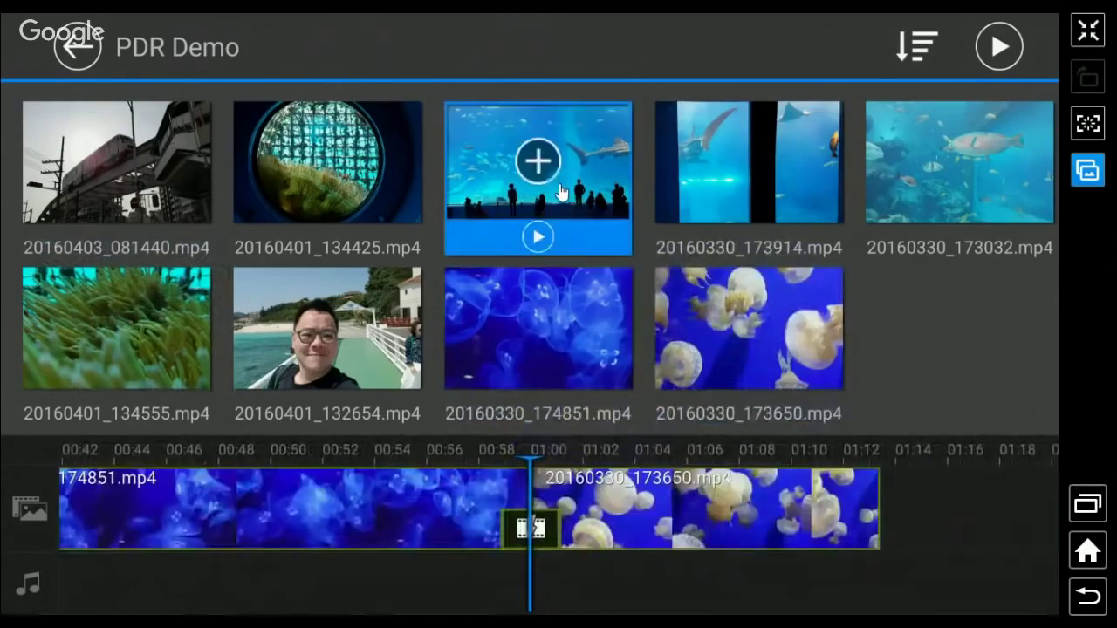
{"action": "left_click", "coordinate": [540, 165]}
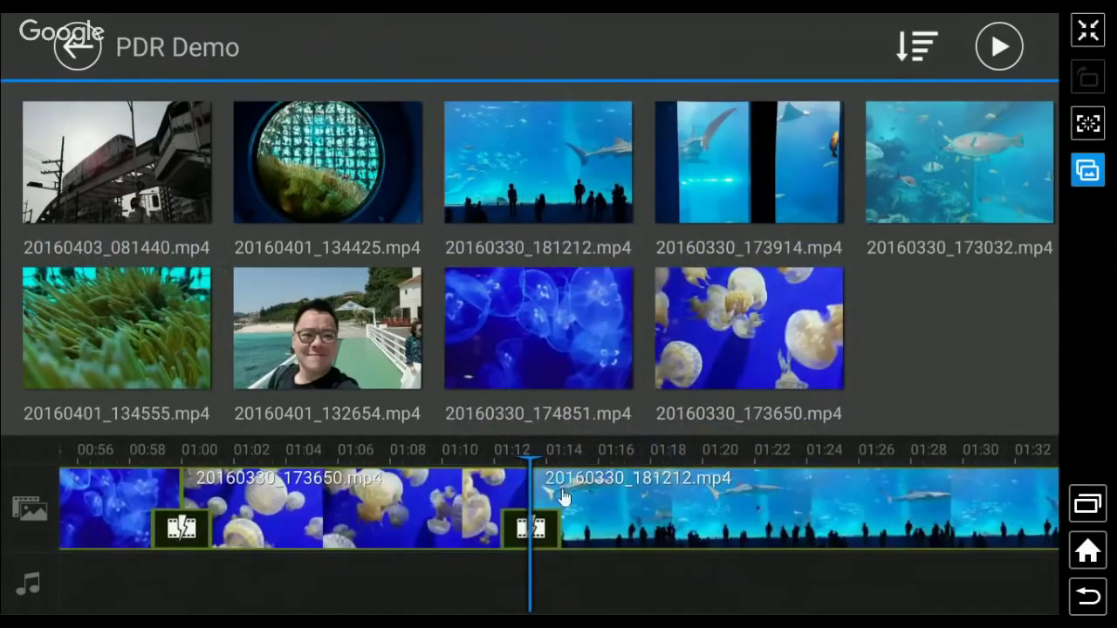
Step: Trim the end of the first clip, 20160401_134425.mp4, to a length of about 5 seconds
{"action": "left_click_drag", "start_coordinate": [312, 517], "coordinate": [947, 488]}
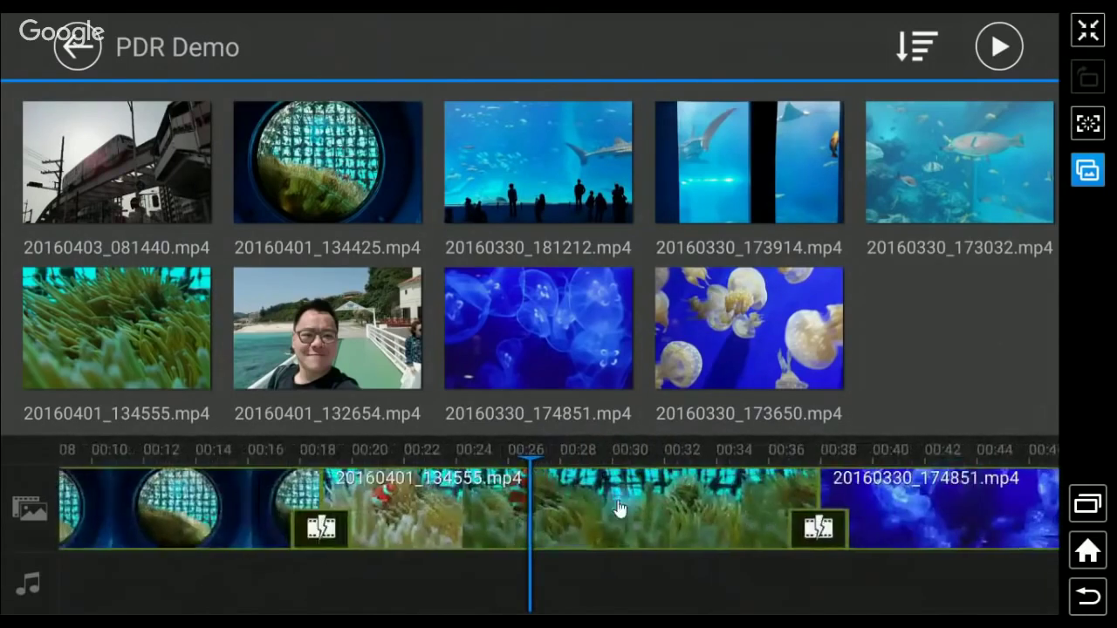
{"action": "left_click_drag", "start_coordinate": [618, 511], "coordinate": [474, 506]}
{"action": "left_click_drag", "start_coordinate": [582, 515], "coordinate": [768, 516]}
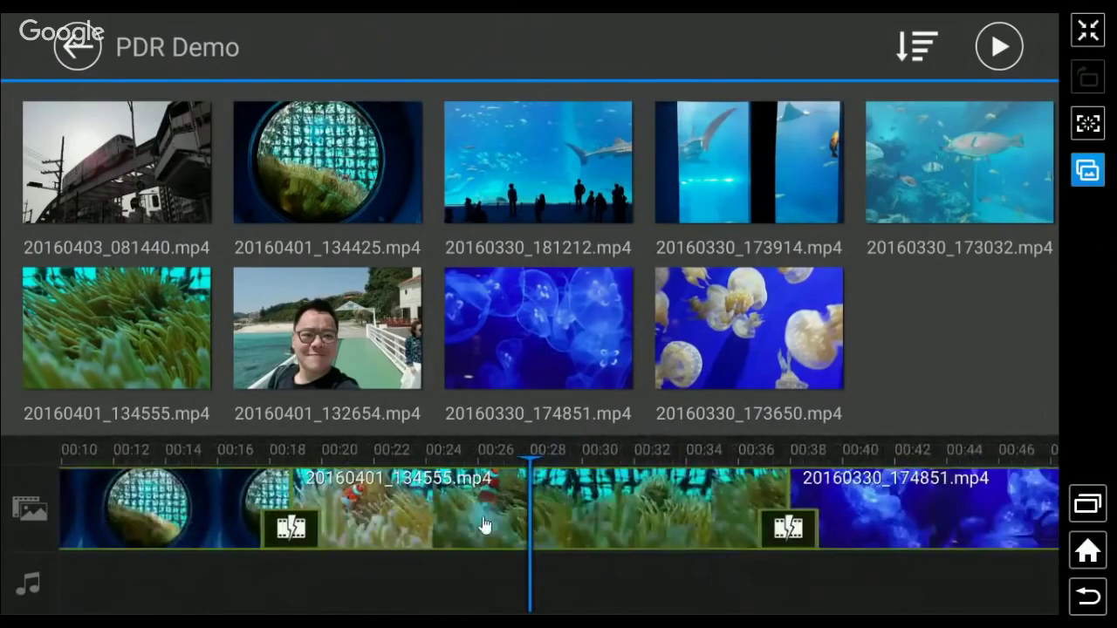
{"action": "left_click_drag", "start_coordinate": [486, 529], "coordinate": [910, 515]}
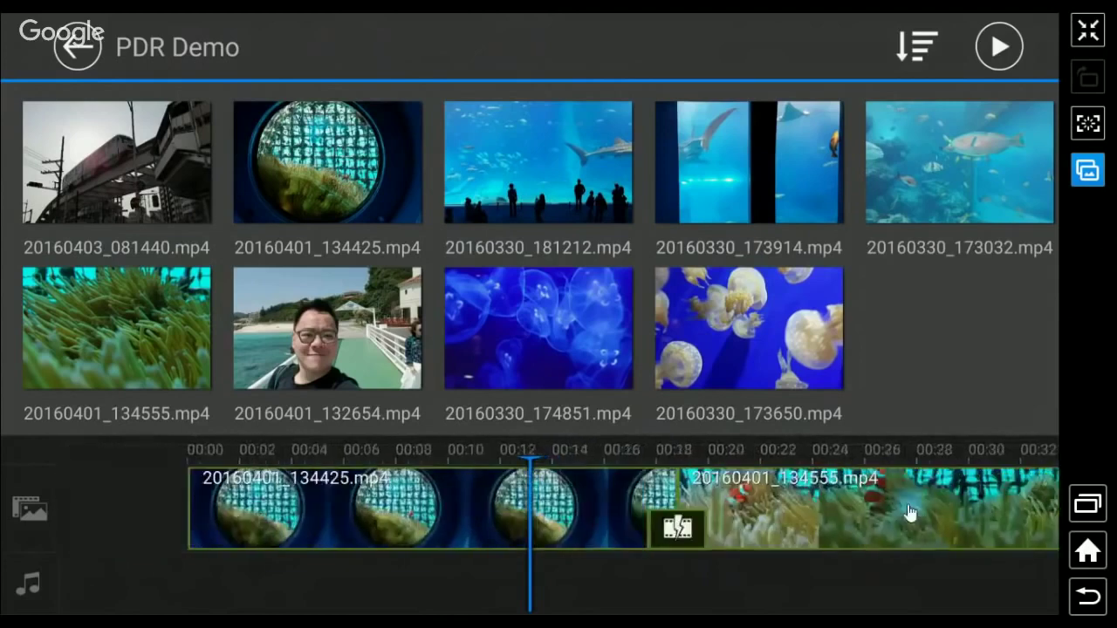
{"action": "left_click", "coordinate": [587, 515]}
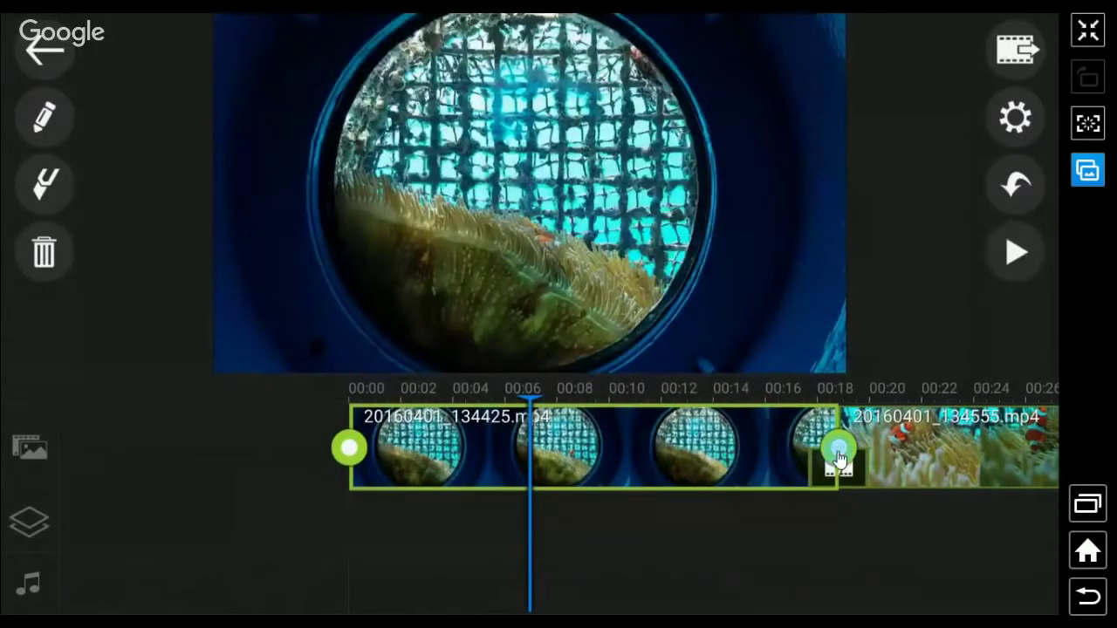
{"action": "left_click_drag", "start_coordinate": [825, 460], "coordinate": [478, 466]}
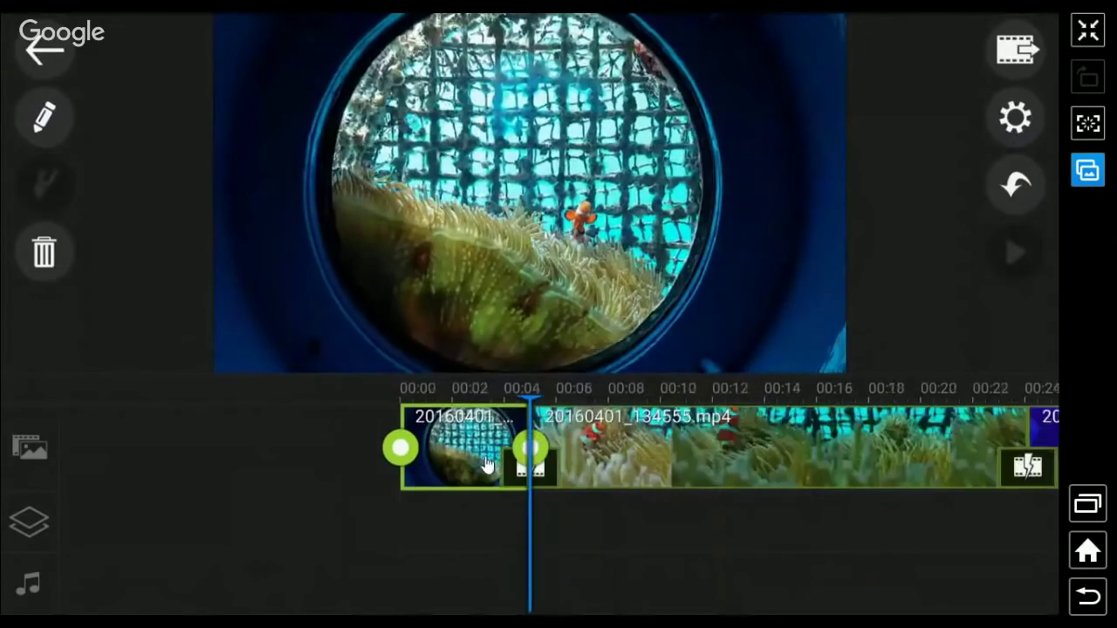
Step: Trim the ends of 20160401_134555.mp4 to about 4 seconds and 20160330_174851.mp4 to about 5 seconds
{"action": "left_click", "coordinate": [689, 457]}
{"action": "left_click_drag", "start_coordinate": [1030, 448], "coordinate": [616, 450]}
{"action": "left_click", "coordinate": [740, 462]}
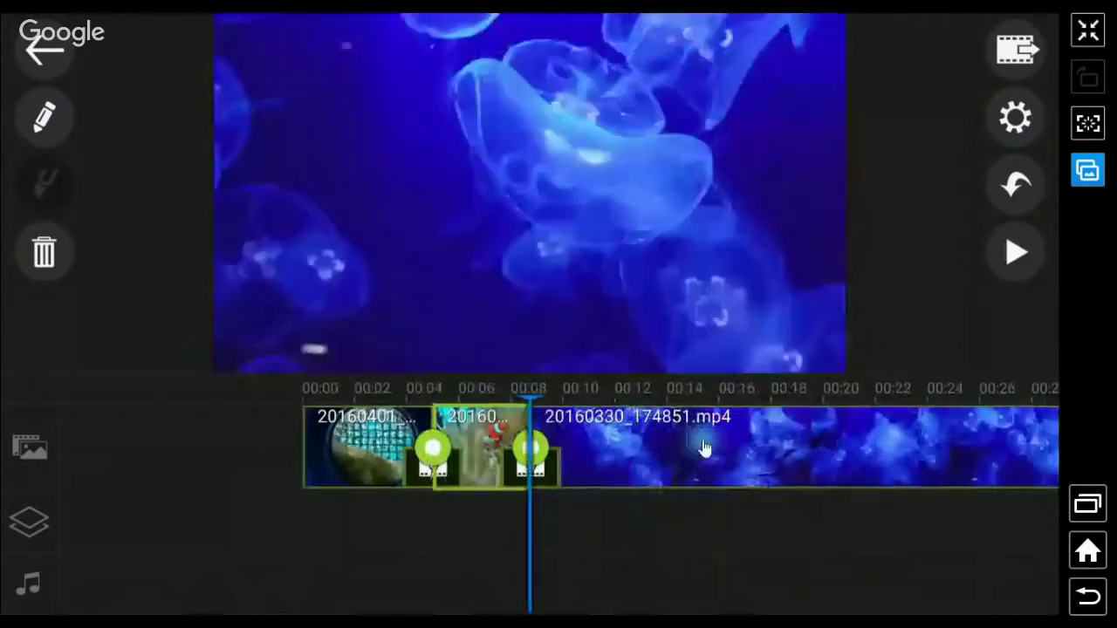
{"action": "left_click_drag", "start_coordinate": [748, 535], "coordinate": [445, 528]}
{"action": "left_click", "coordinate": [825, 446]}
{"action": "left_click_drag", "start_coordinate": [831, 448], "coordinate": [375, 448]}
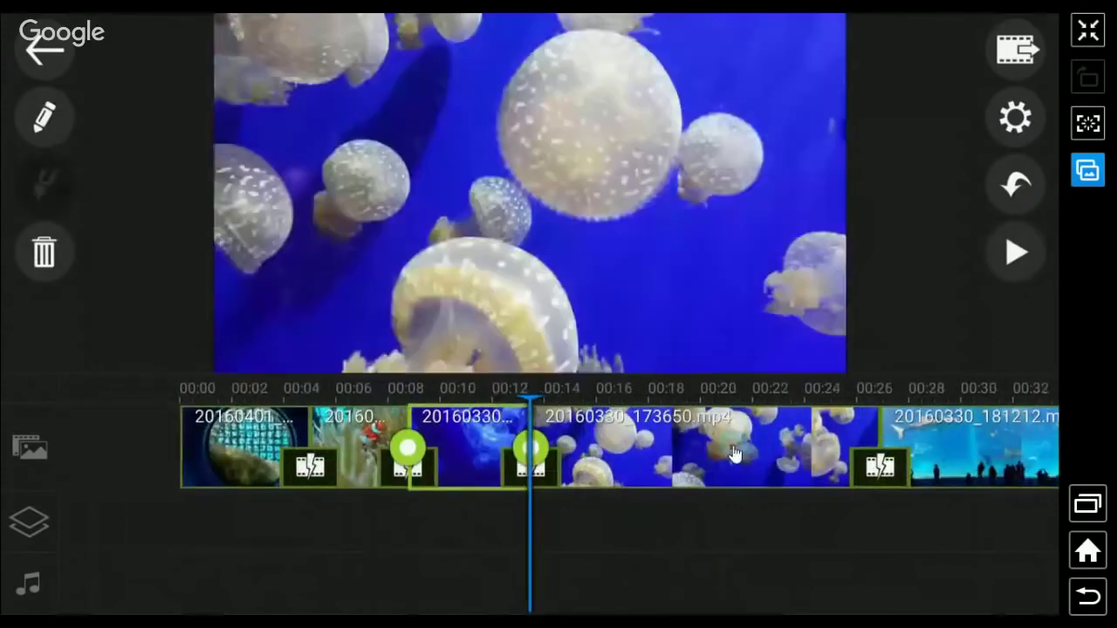
Step: Trim the ends of 20160330_173650.mp4 to about 4 seconds and 20160330_181212.mp4 to about 7 seconds
{"action": "left_click", "coordinate": [782, 447]}
{"action": "left_click_drag", "start_coordinate": [876, 449], "coordinate": [692, 457]}
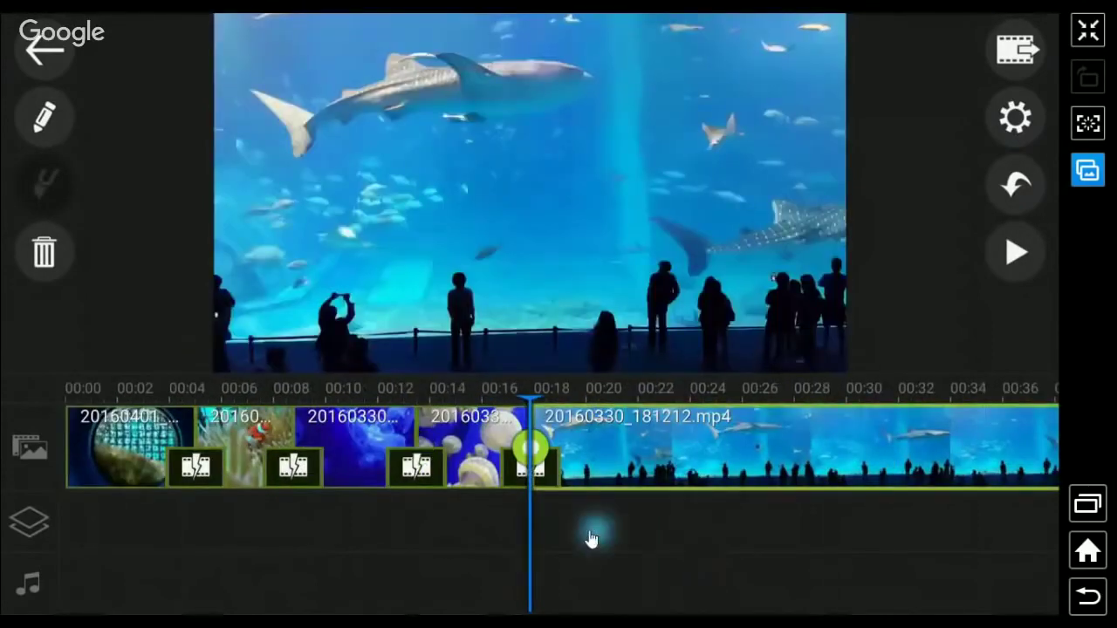
{"action": "left_click_drag", "start_coordinate": [591, 533], "coordinate": [514, 540]}
{"action": "left_click_drag", "start_coordinate": [913, 486], "coordinate": [606, 538]}
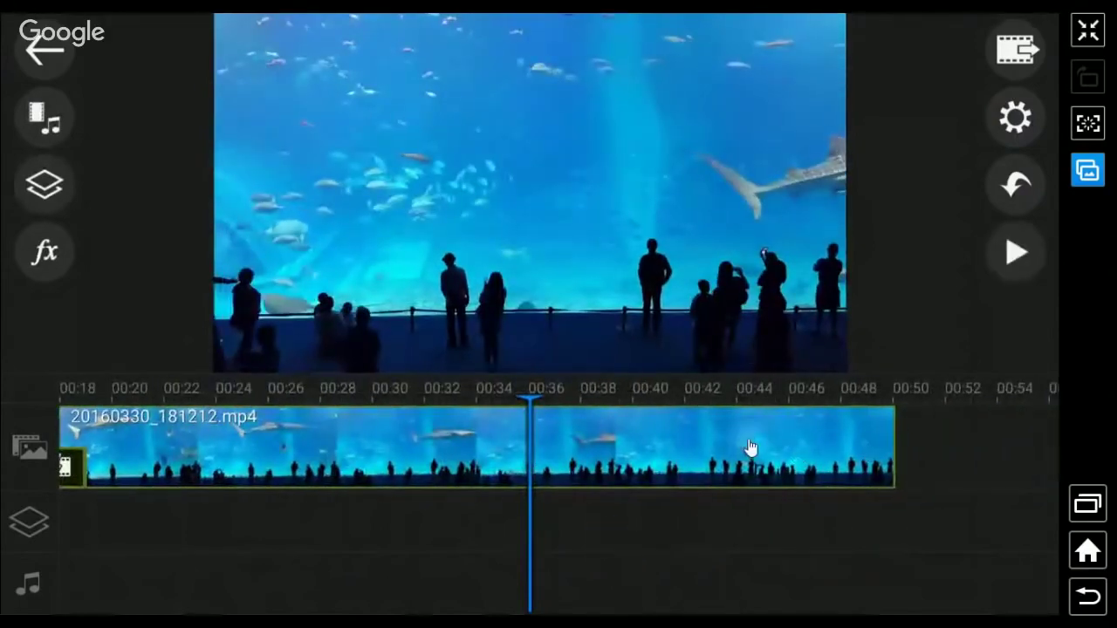
{"action": "left_click", "coordinate": [751, 448]}
{"action": "left_click_drag", "start_coordinate": [811, 457], "coordinate": [228, 447]}
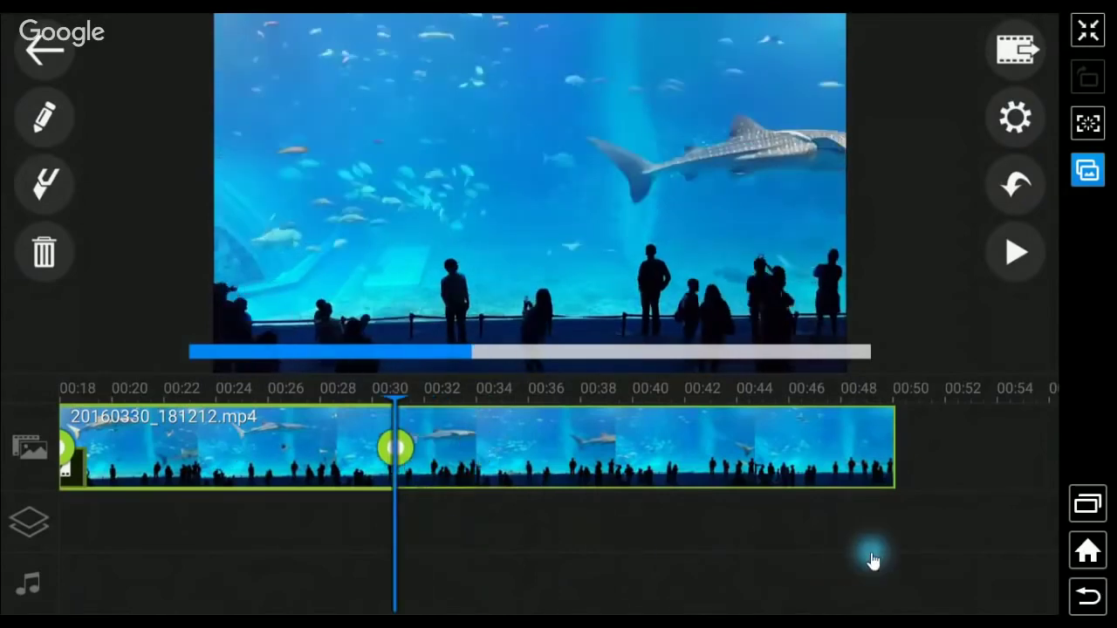
{"action": "left_click", "coordinate": [872, 560]}
{"action": "left_click", "coordinate": [692, 472]}
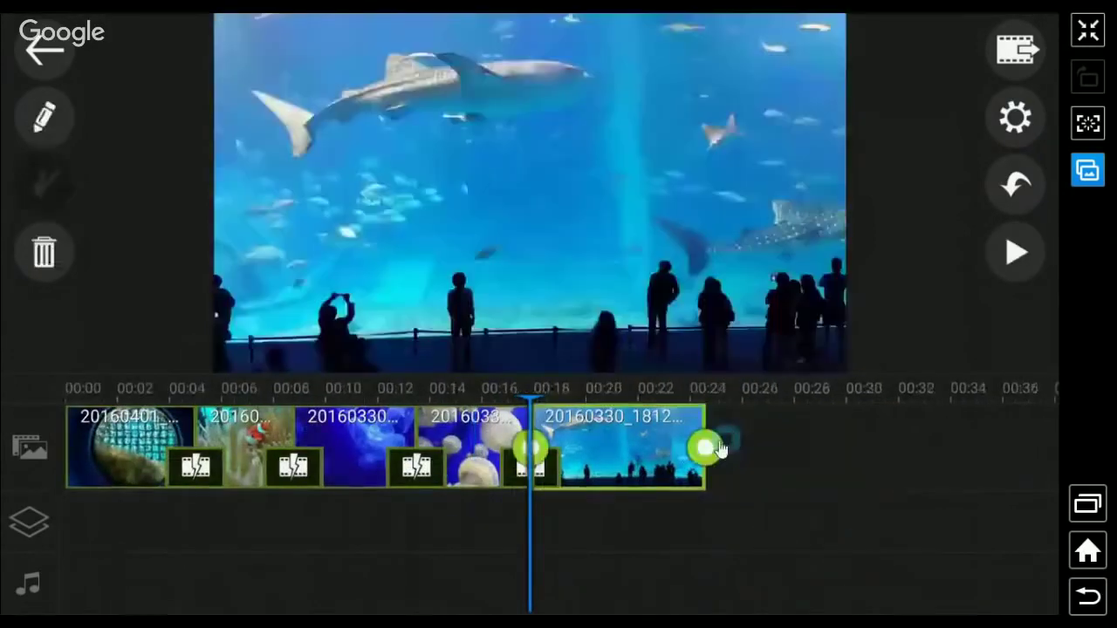
{"action": "left_click_drag", "start_coordinate": [705, 452], "coordinate": [877, 493]}
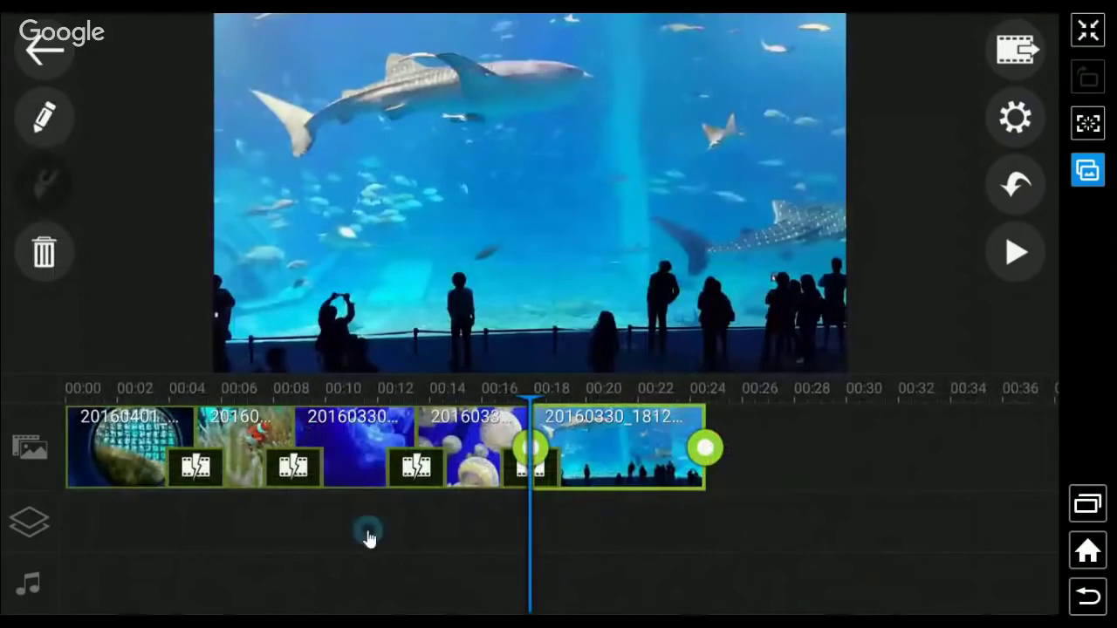
{"action": "left_click", "coordinate": [496, 536]}
Step: Browse the title templates and add the Default with Fade title at the start of the timeline
{"action": "left_click_drag", "start_coordinate": [669, 536], "coordinate": [860, 541]}
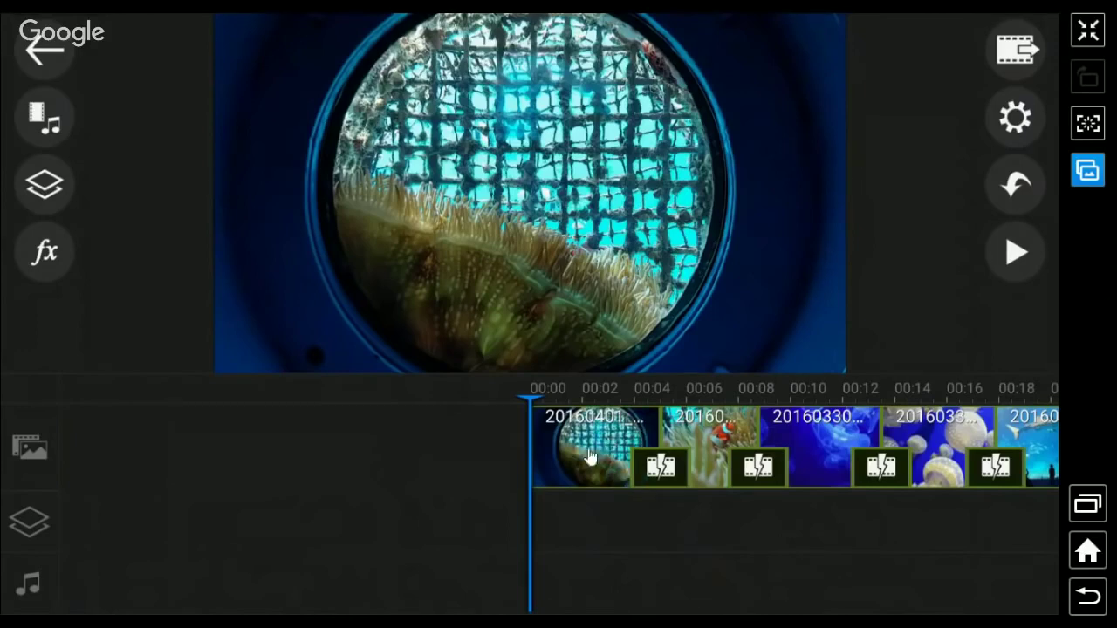
{"action": "left_click_drag", "start_coordinate": [309, 335], "coordinate": [82, 271]}
{"action": "left_click", "coordinate": [42, 190]}
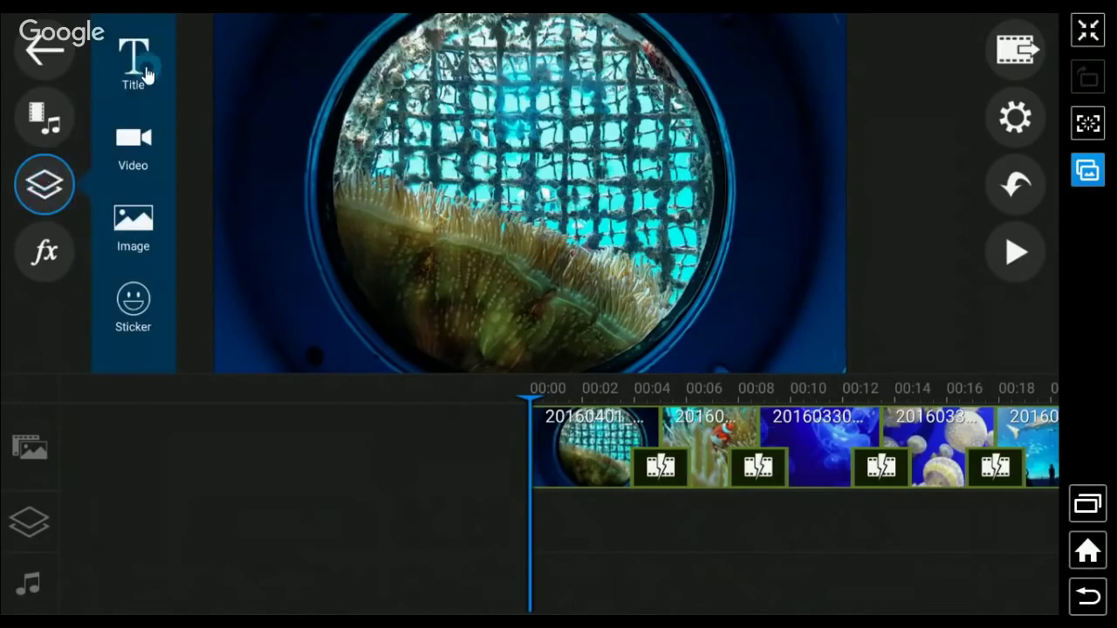
{"action": "left_click", "coordinate": [135, 66]}
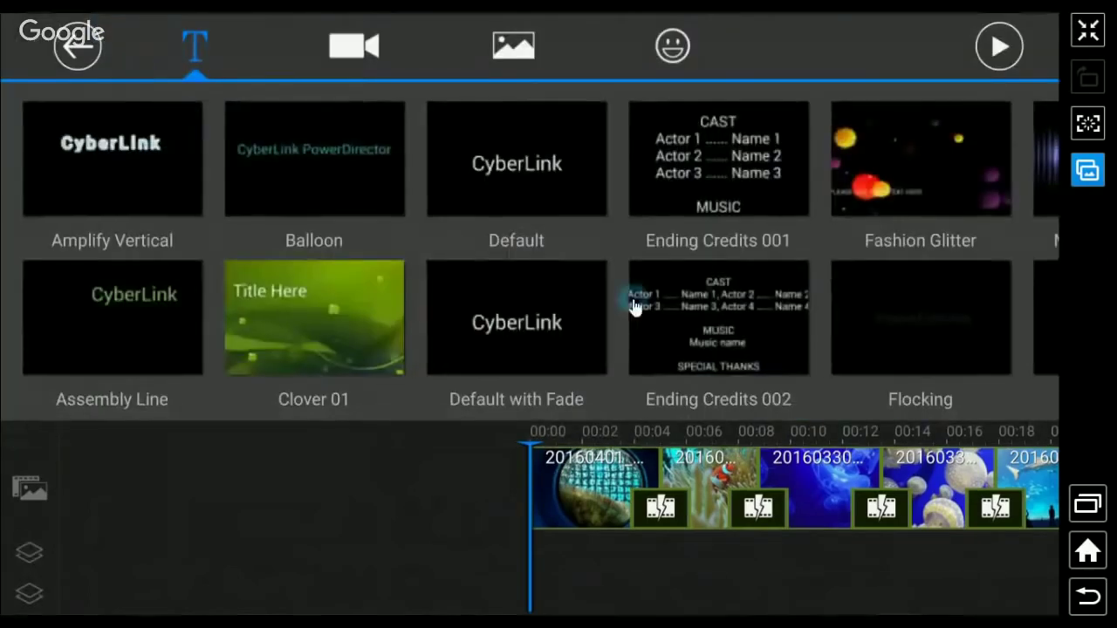
{"action": "left_click_drag", "start_coordinate": [793, 257], "coordinate": [67, 287]}
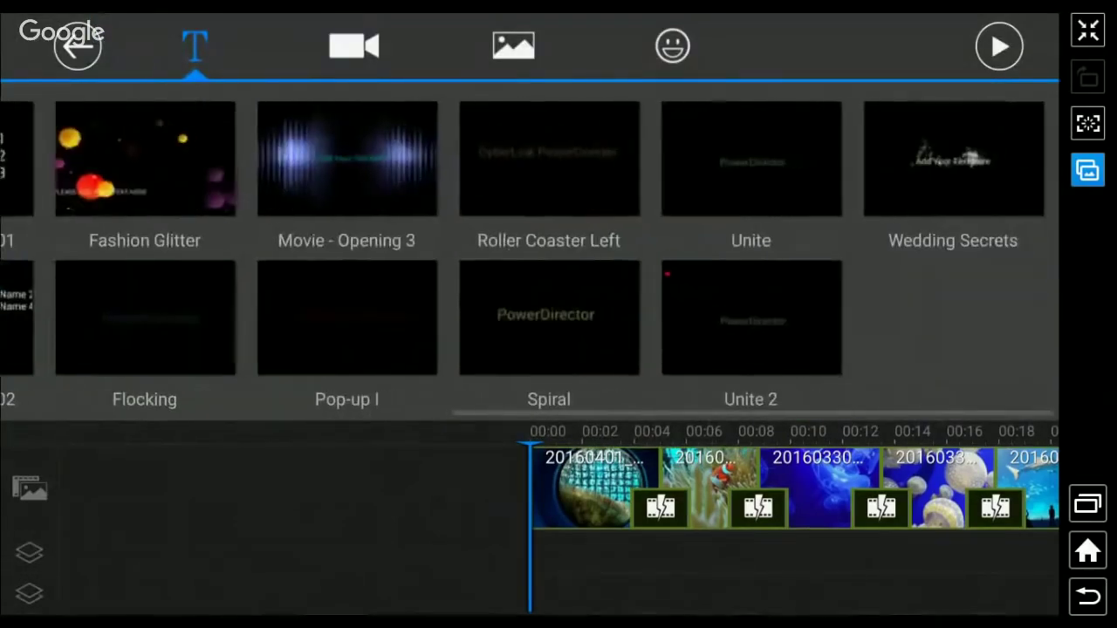
{"action": "left_click_drag", "start_coordinate": [218, 281], "coordinate": [831, 274]}
{"action": "left_click", "coordinate": [531, 314]}
{"action": "left_click_drag", "start_coordinate": [516, 317], "coordinate": [585, 489]}
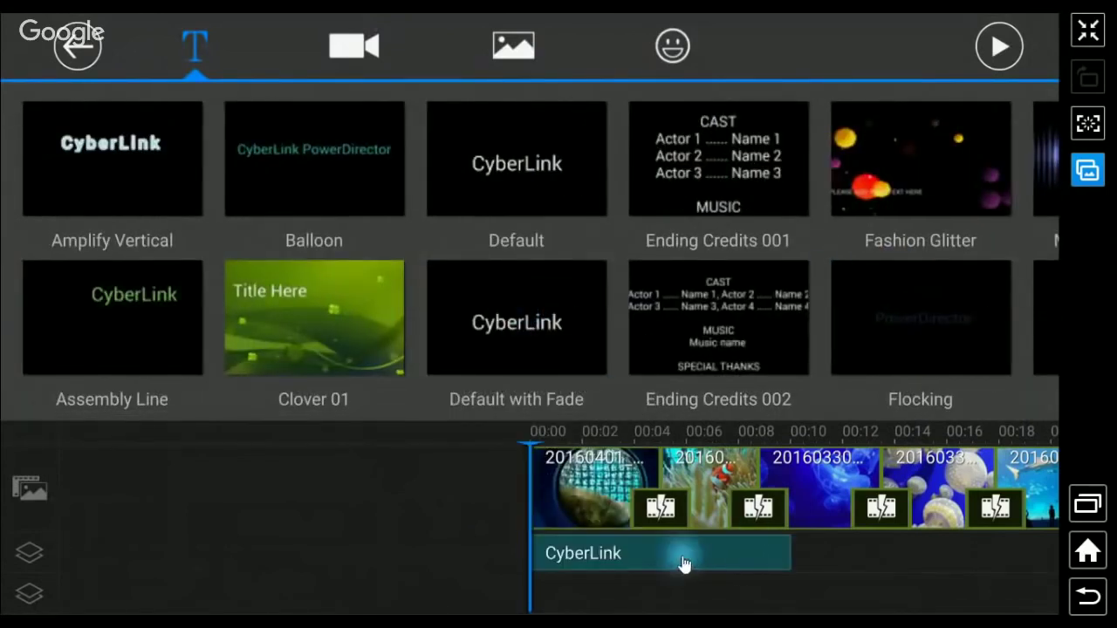
Step: Shorten the title to about 5 seconds to match the first clip, and leave it selected
{"action": "left_click", "coordinate": [736, 561]}
{"action": "left_click_drag", "start_coordinate": [788, 528], "coordinate": [660, 525]}
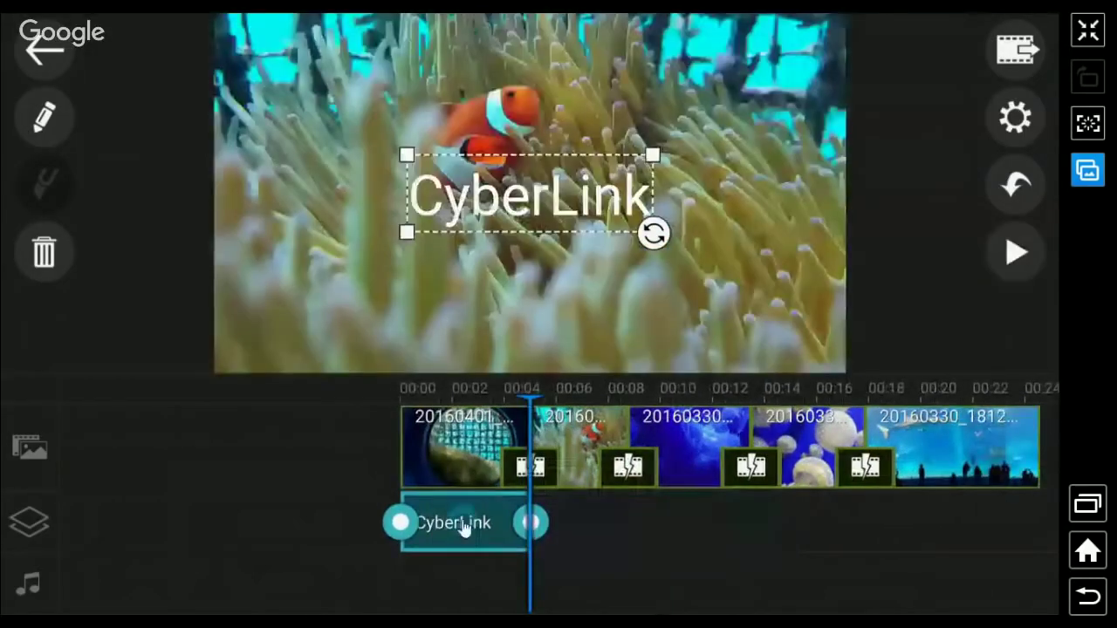
{"action": "left_click", "coordinate": [577, 339]}
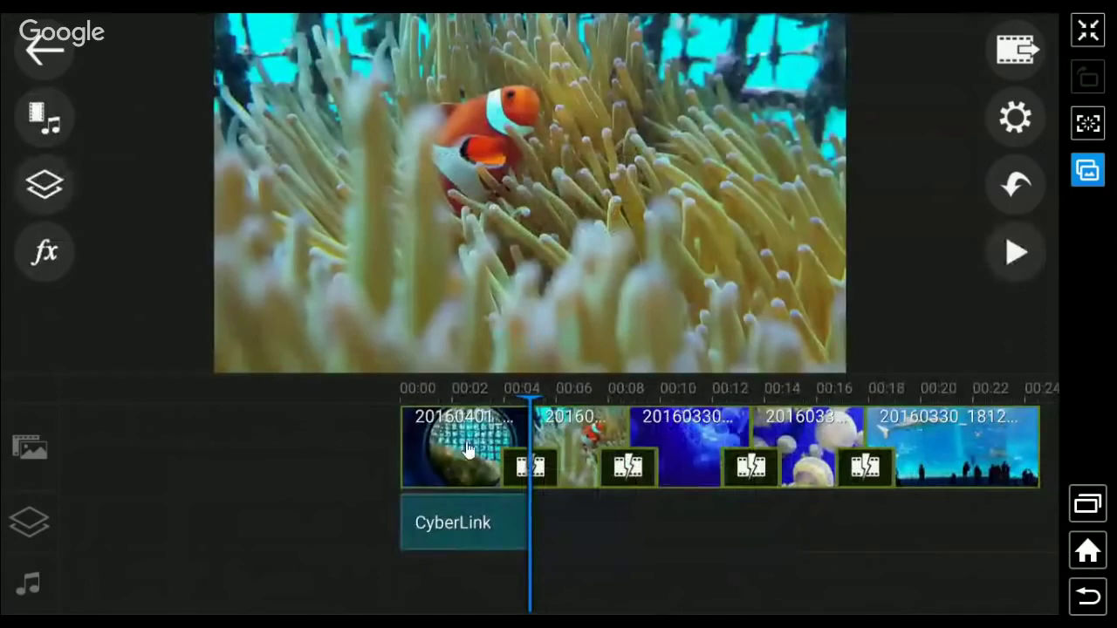
{"action": "left_click", "coordinate": [455, 530]}
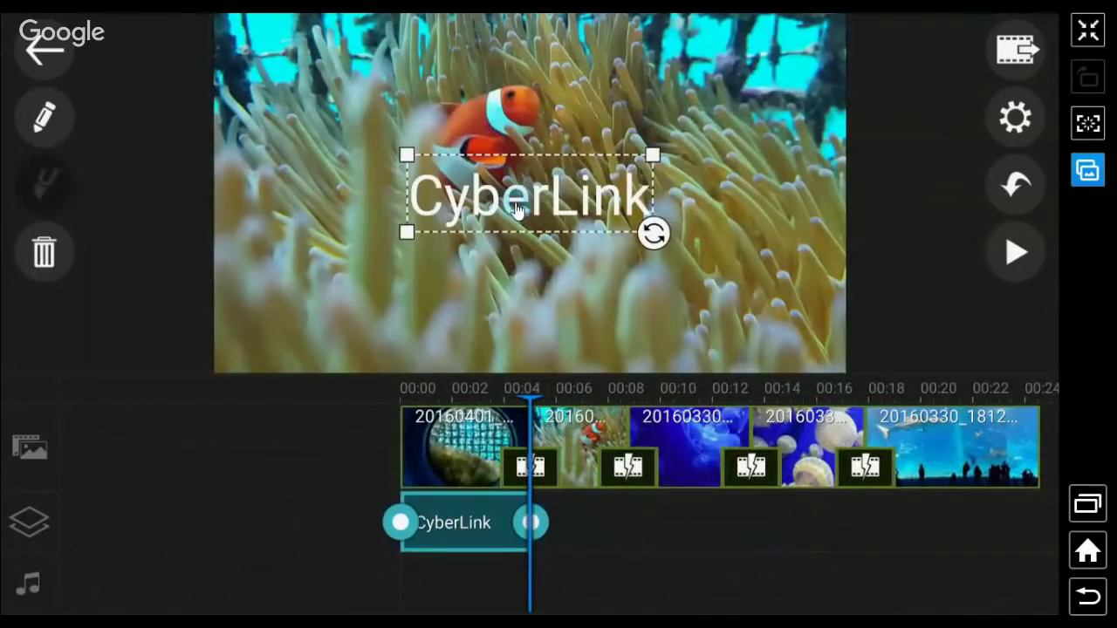
Step: Replace the title's text with "Okinawa Trip"
{"action": "left_click", "coordinate": [493, 484]}
{"action": "left_click", "coordinate": [266, 57]}
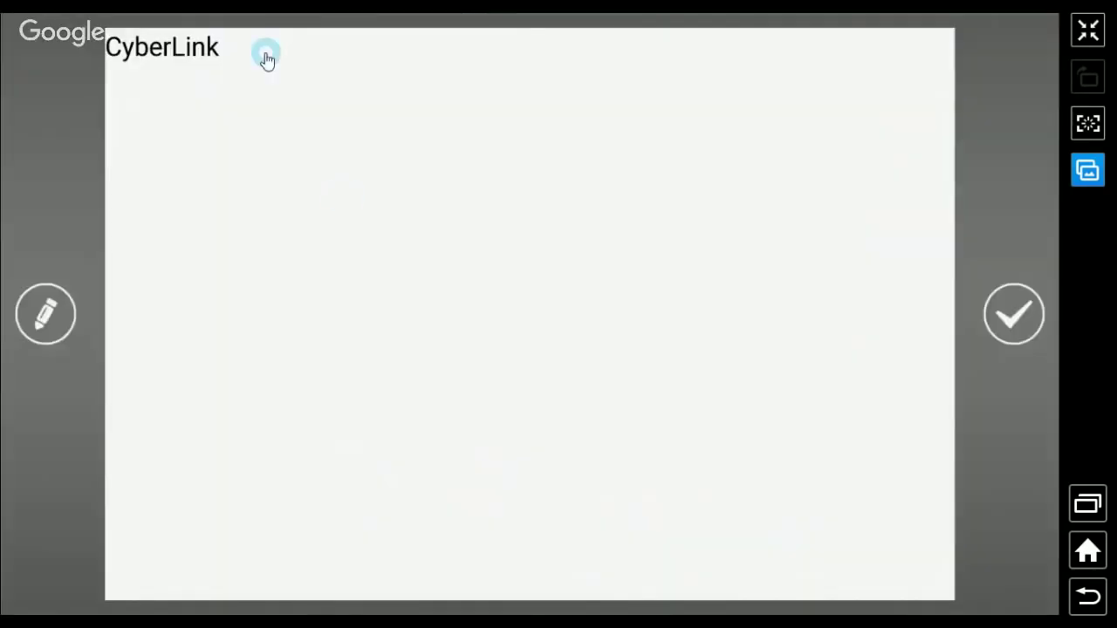
{"action": "key", "text": "BackSpace"}
{"action": "key", "text": "BackSpace"}
{"action": "key", "text": "BackSpace"}
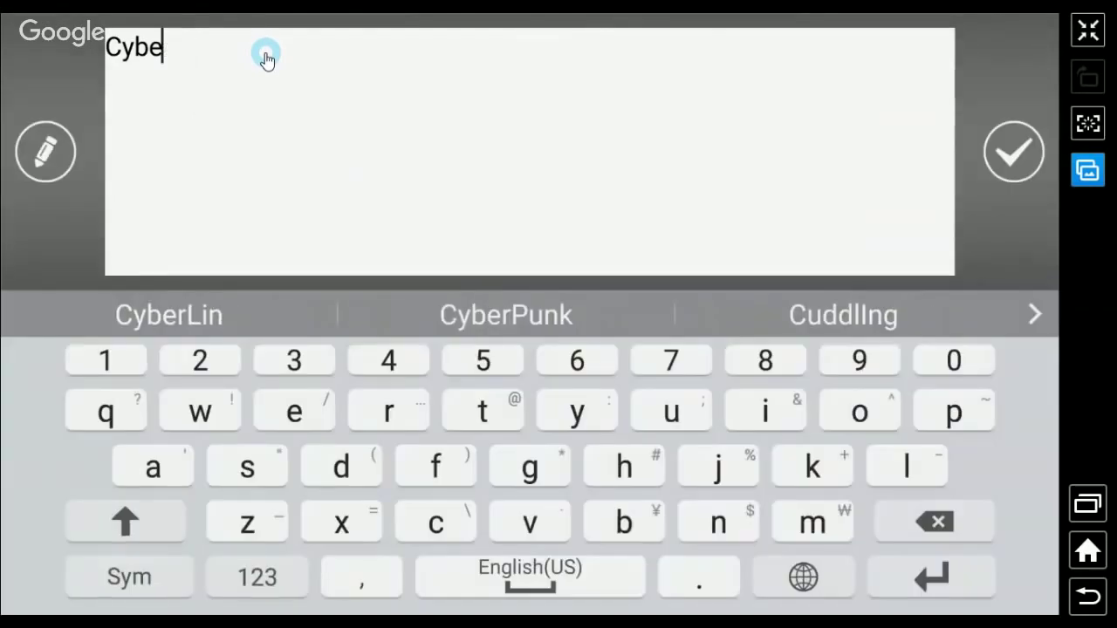
{"action": "key", "text": "BackSpace"}
{"action": "key", "text": "BackSpace"}
{"action": "type", "text": "Ok"}
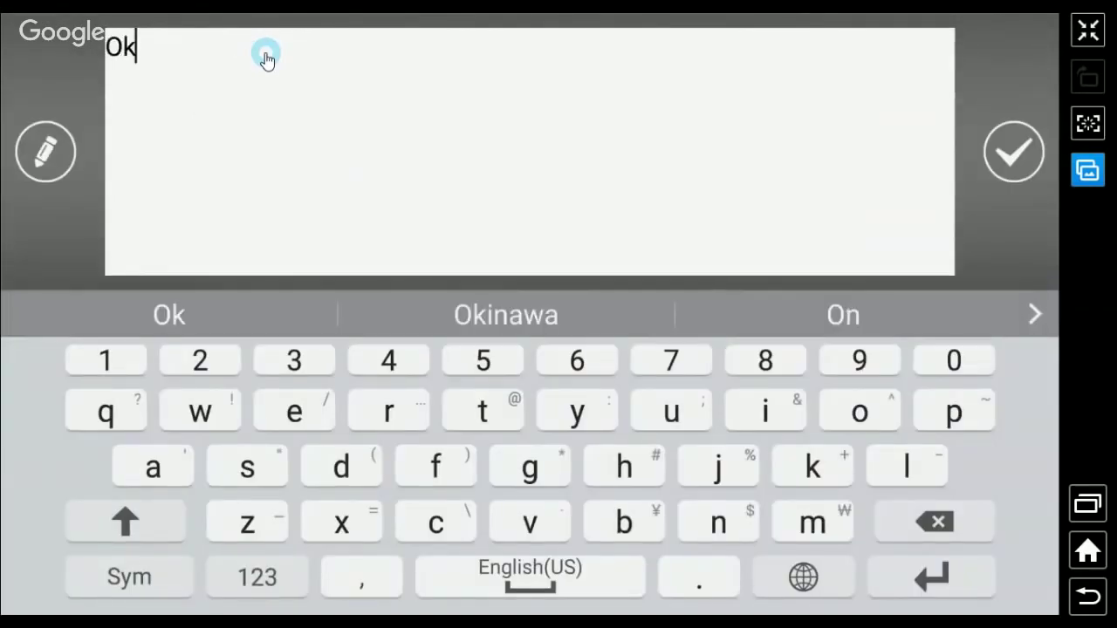
{"action": "type", "text": "inawa rip"}
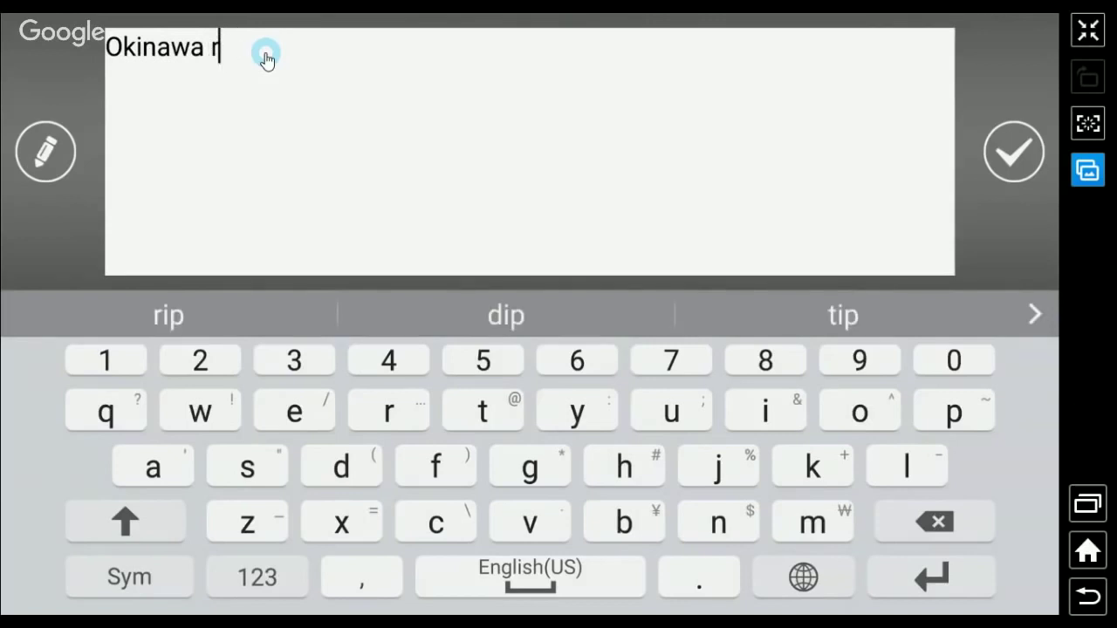
{"action": "key", "text": "BackSpace"}
{"action": "type", "text": "Trip"}
{"action": "left_click", "coordinate": [1027, 161]}
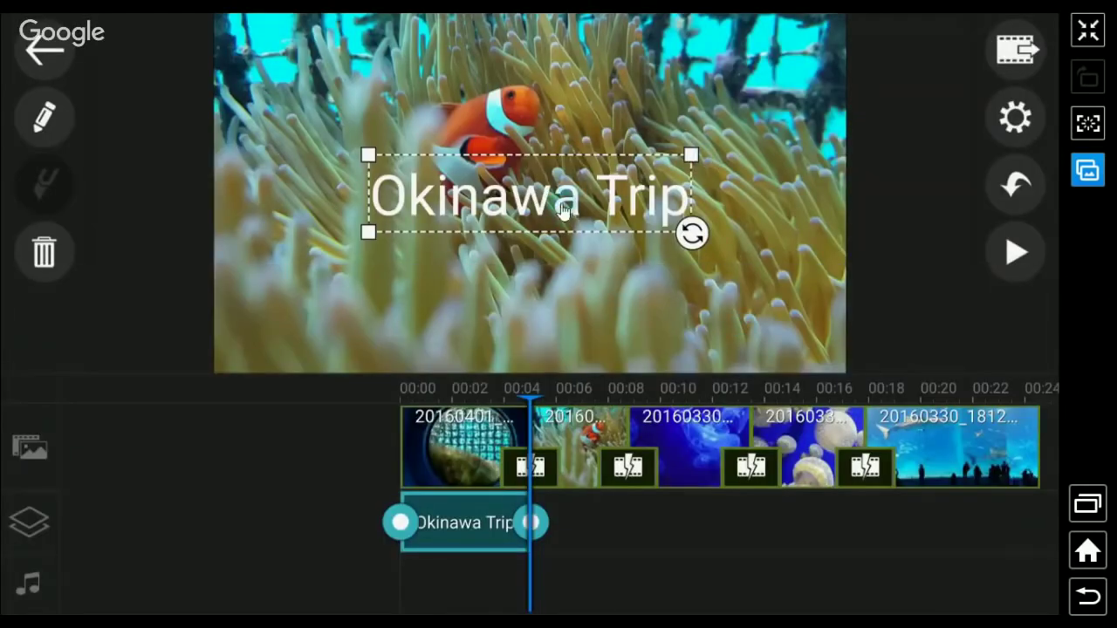
Step: Move the Okinawa Trip title to the lower-left area of the video frame and shrink it to about half its size
{"action": "left_click_drag", "start_coordinate": [563, 210], "coordinate": [467, 320]}
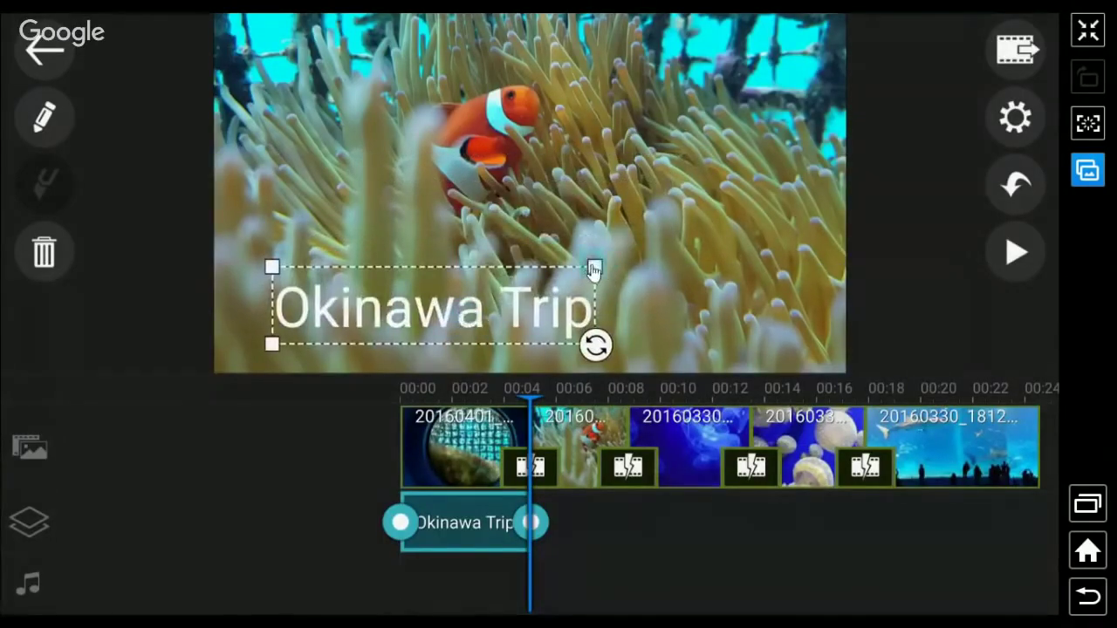
{"action": "left_click_drag", "start_coordinate": [571, 279], "coordinate": [538, 291]}
{"action": "left_click_drag", "start_coordinate": [406, 342], "coordinate": [351, 369]}
Step: Examine the new downloadable stickers offered for the overlay track, then return to the installed sticker collection
{"action": "left_click_drag", "start_coordinate": [602, 518], "coordinate": [727, 524]}
{"action": "left_click", "coordinate": [70, 199]}
{"action": "left_click", "coordinate": [150, 323]}
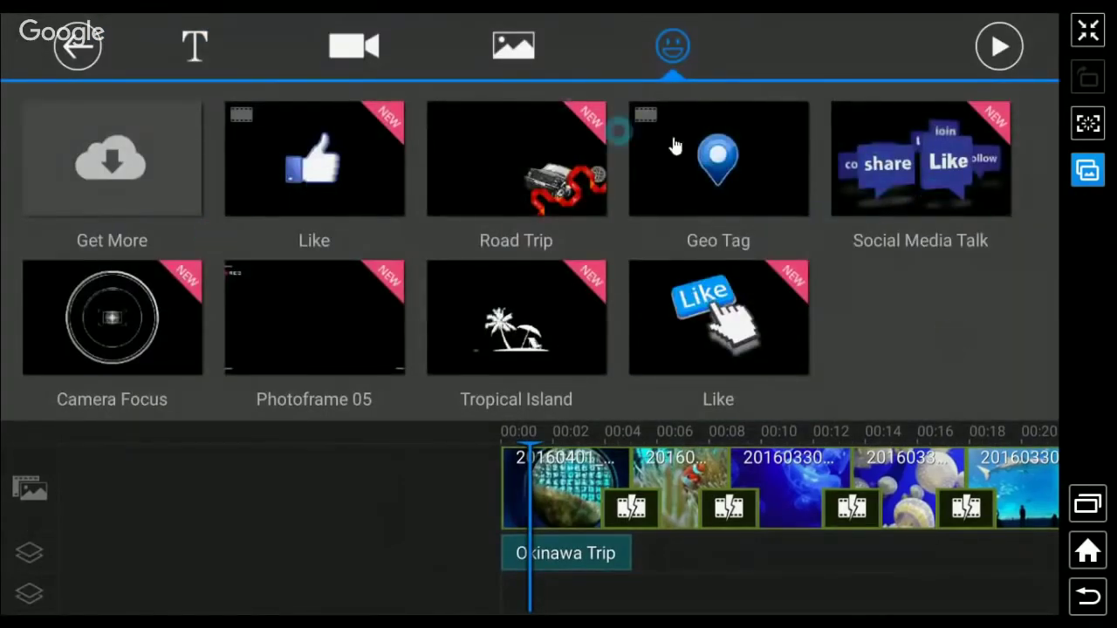
{"action": "left_click", "coordinate": [158, 170]}
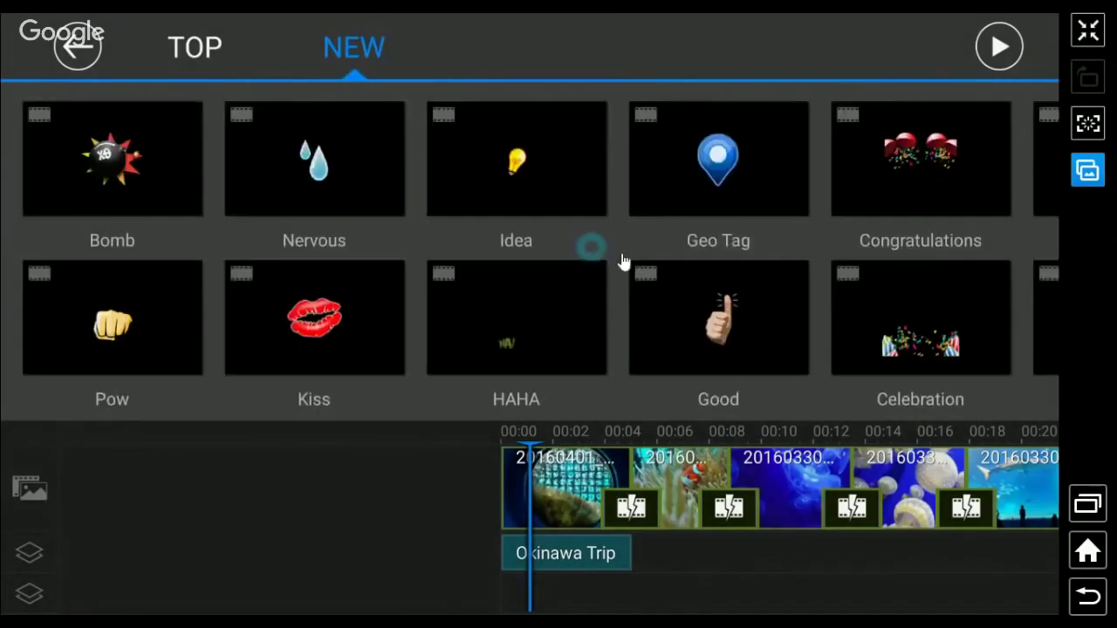
{"action": "left_click_drag", "start_coordinate": [775, 245], "coordinate": [197, 242]}
{"action": "left_click_drag", "start_coordinate": [826, 227], "coordinate": [397, 218]}
{"action": "left_click_drag", "start_coordinate": [755, 212], "coordinate": [288, 219]}
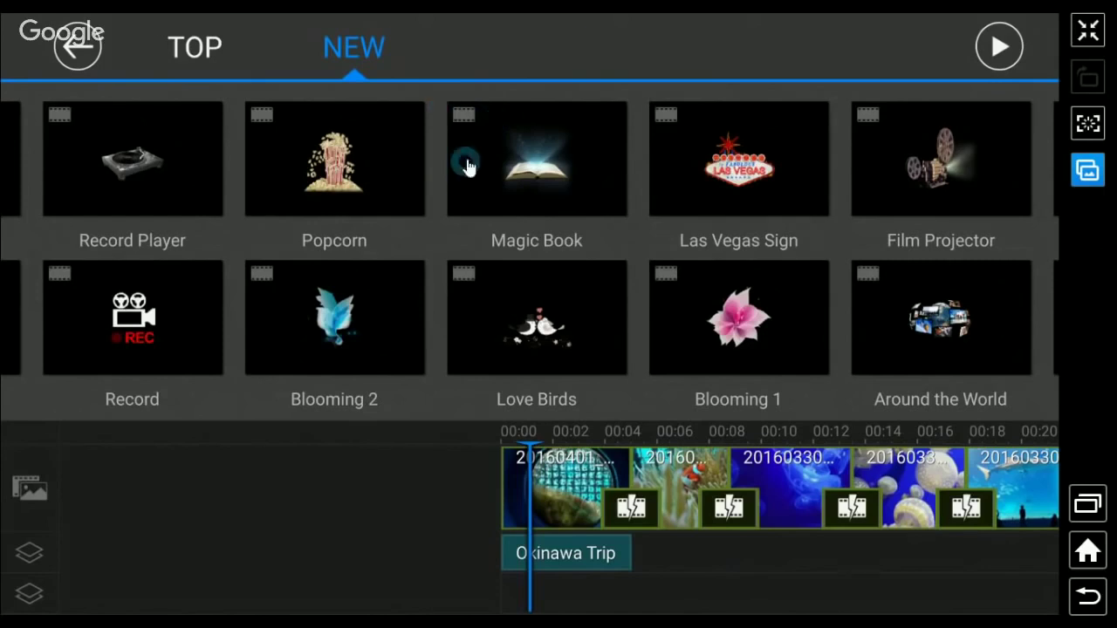
{"action": "left_click_drag", "start_coordinate": [443, 159], "coordinate": [815, 232]}
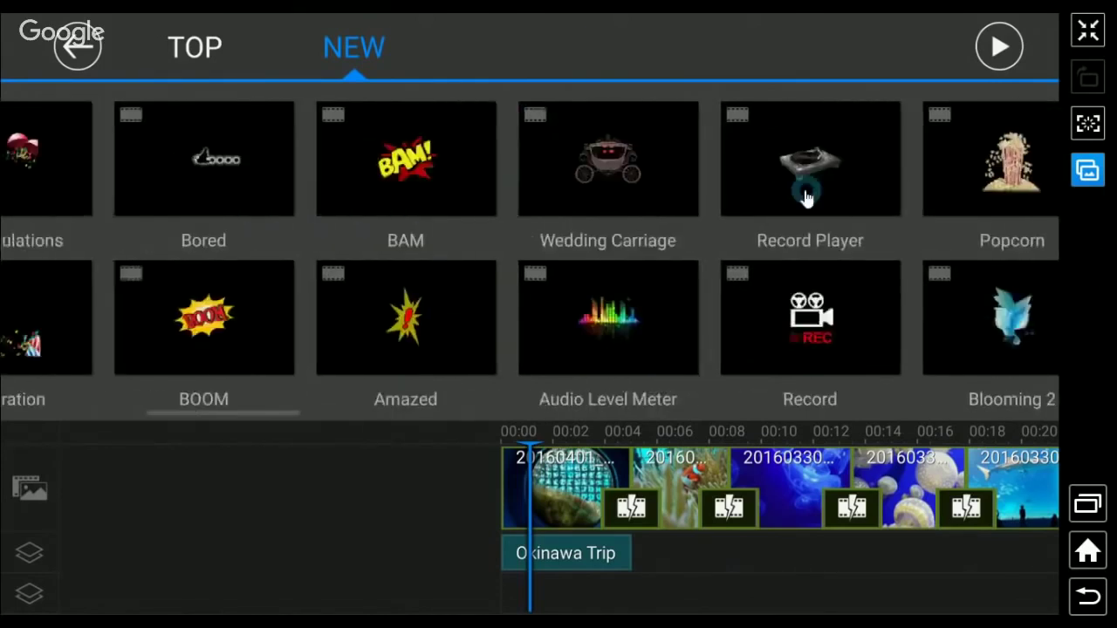
{"action": "left_click", "coordinate": [77, 46]}
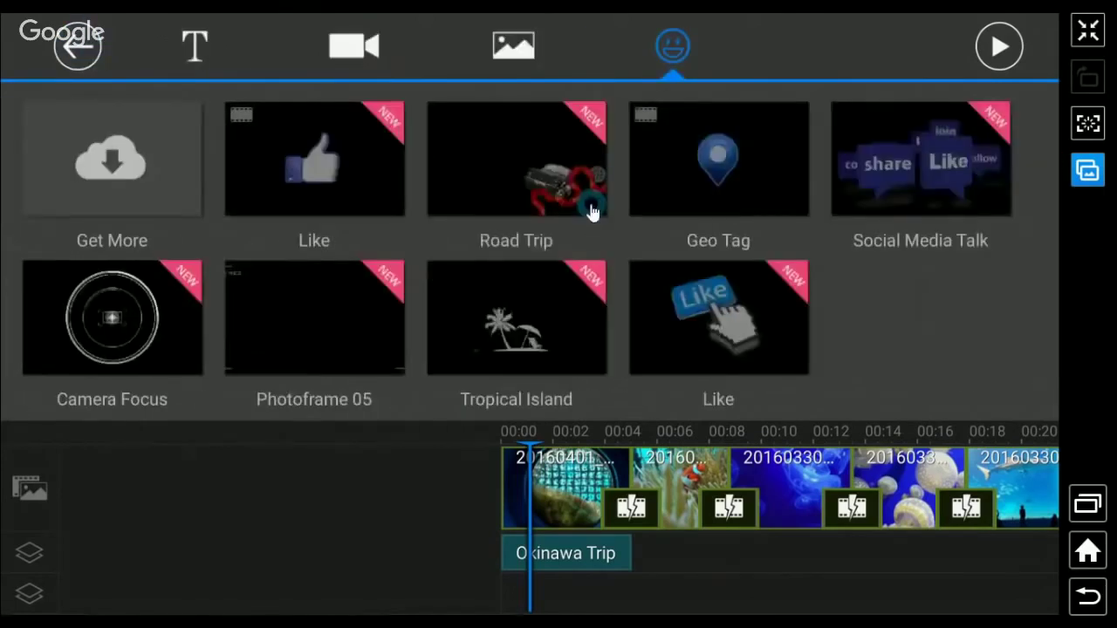
Step: Add the Geo Tag sticker on the track below the title and align it with the start of the timeline
{"action": "left_click", "coordinate": [741, 194]}
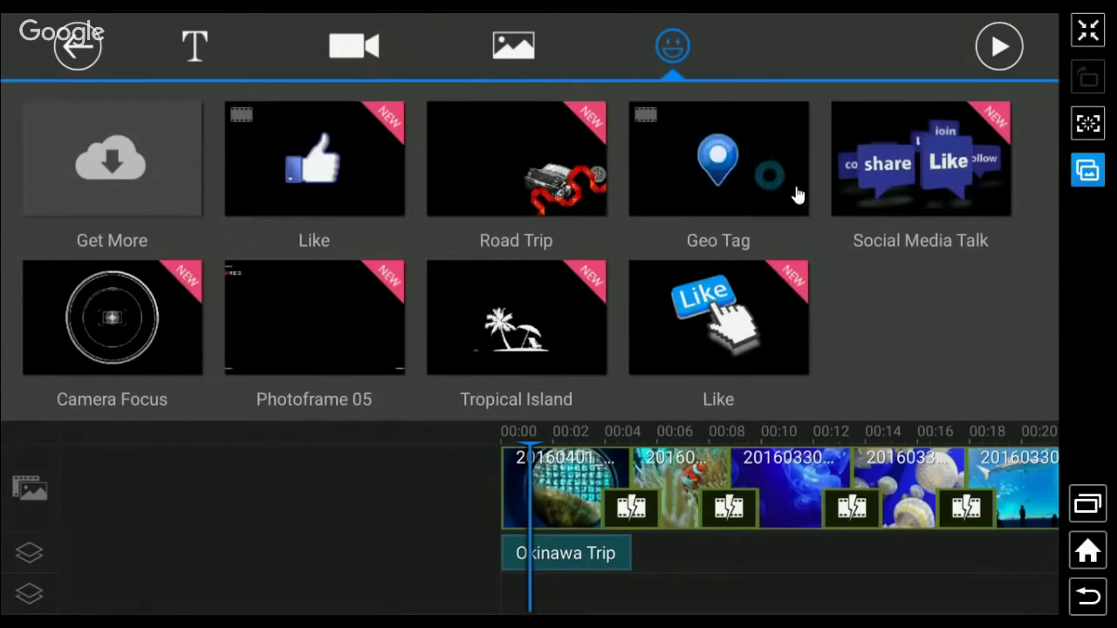
{"action": "left_click", "coordinate": [719, 159]}
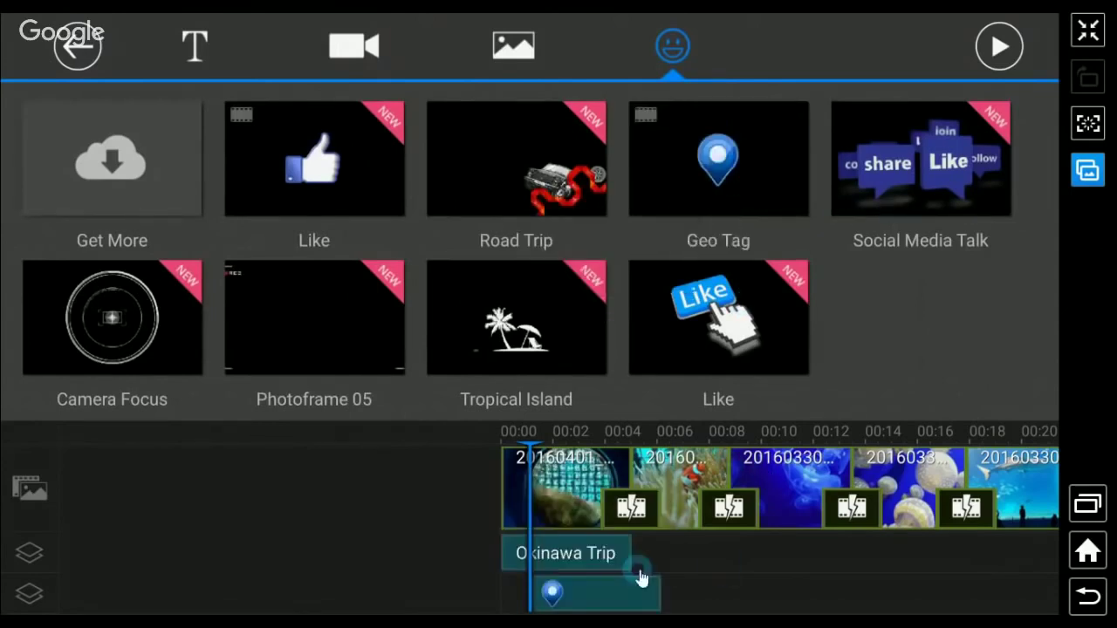
{"action": "left_click_drag", "start_coordinate": [603, 601], "coordinate": [568, 601]}
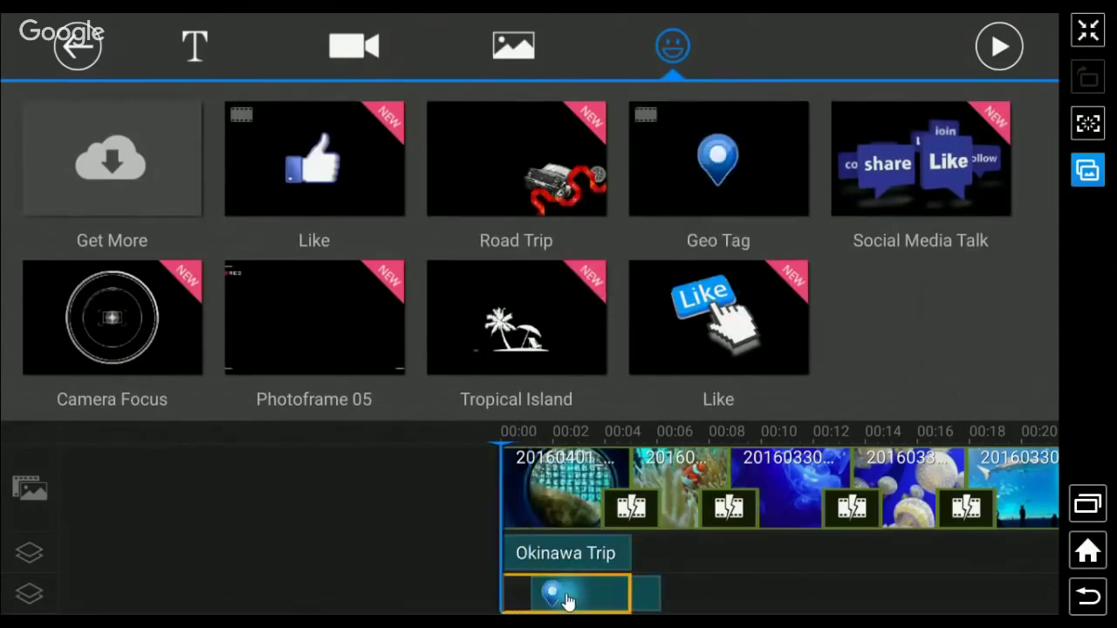
{"action": "left_click", "coordinate": [724, 403]}
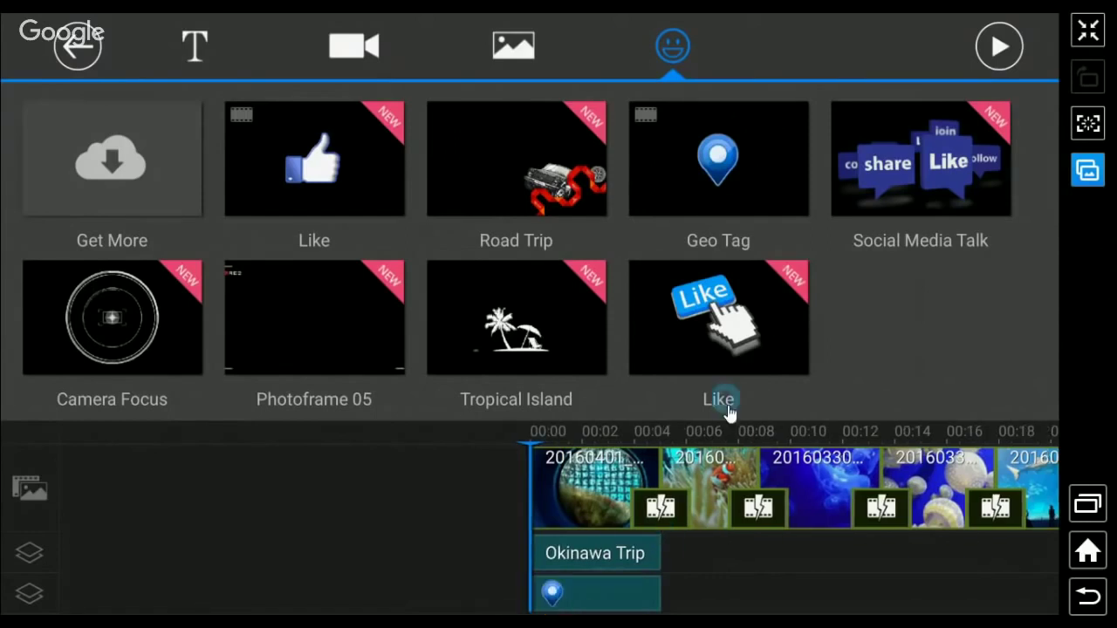
{"action": "left_click", "coordinate": [95, 61]}
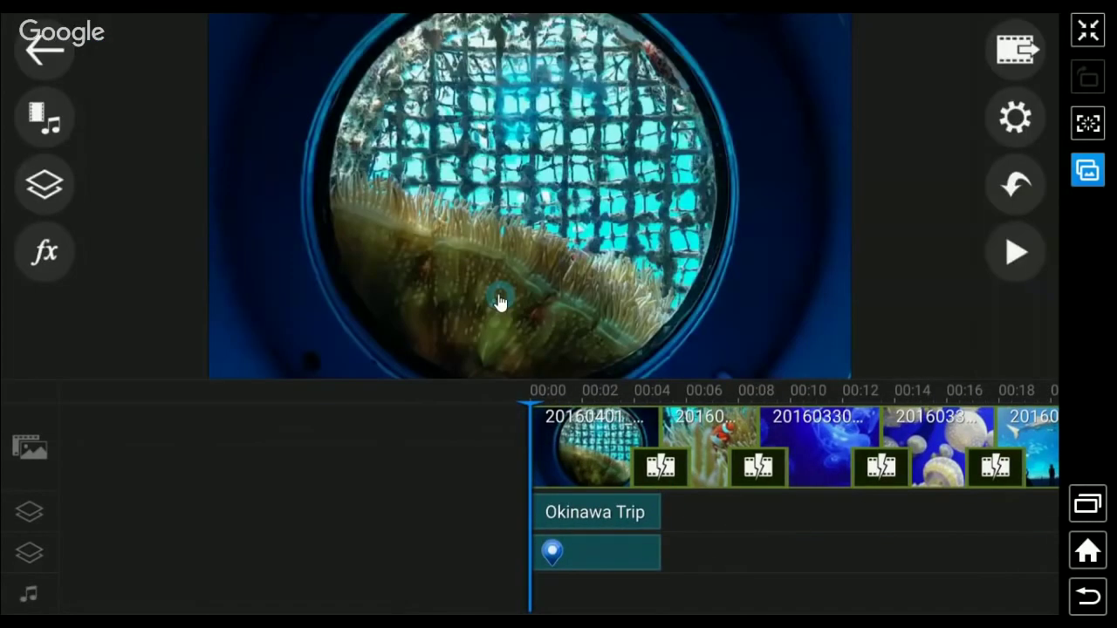
Step: Shrink the Geo Tag sticker to a small icon and place it just left of the Okinawa Trip title
{"action": "left_click", "coordinate": [500, 301]}
{"action": "left_click_drag", "start_coordinate": [750, 532], "coordinate": [634, 533]}
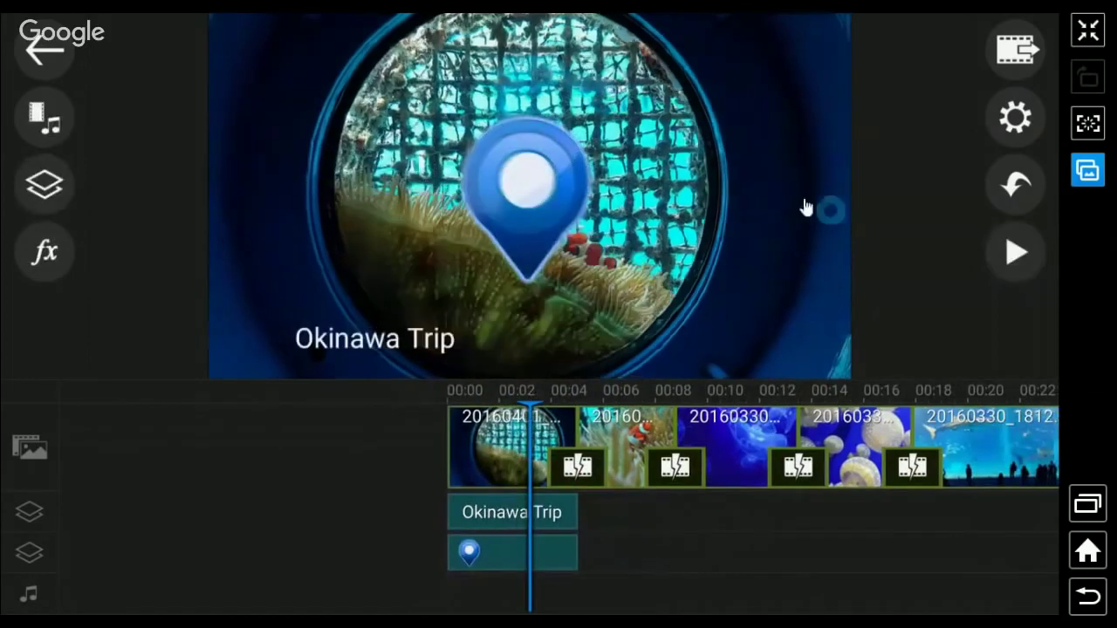
{"action": "left_click", "coordinate": [521, 562]}
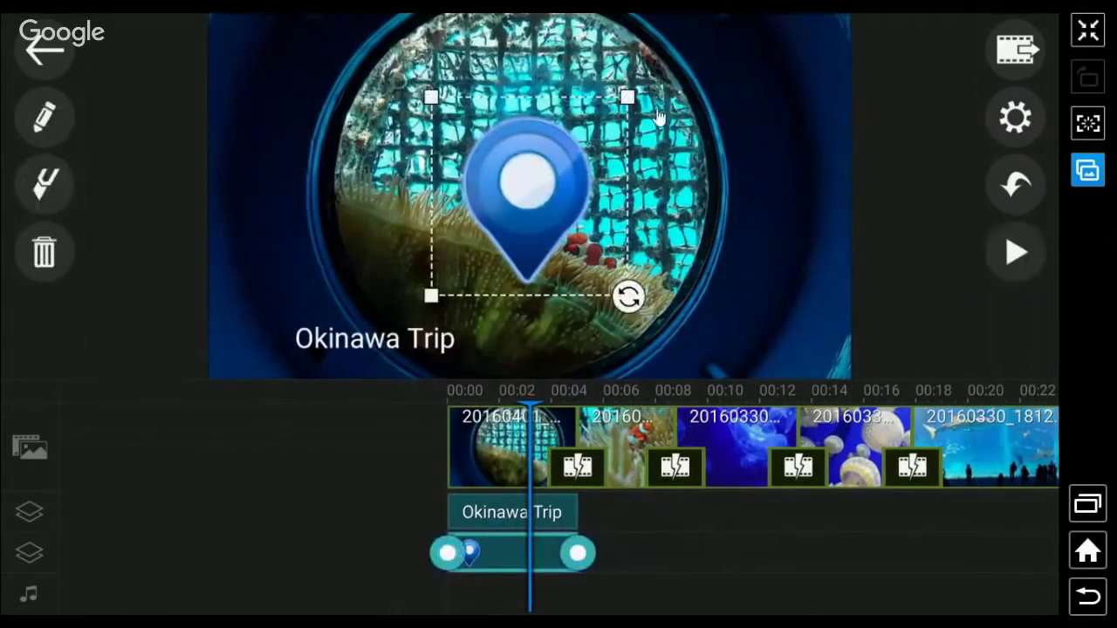
{"action": "left_click_drag", "start_coordinate": [632, 104], "coordinate": [476, 292]}
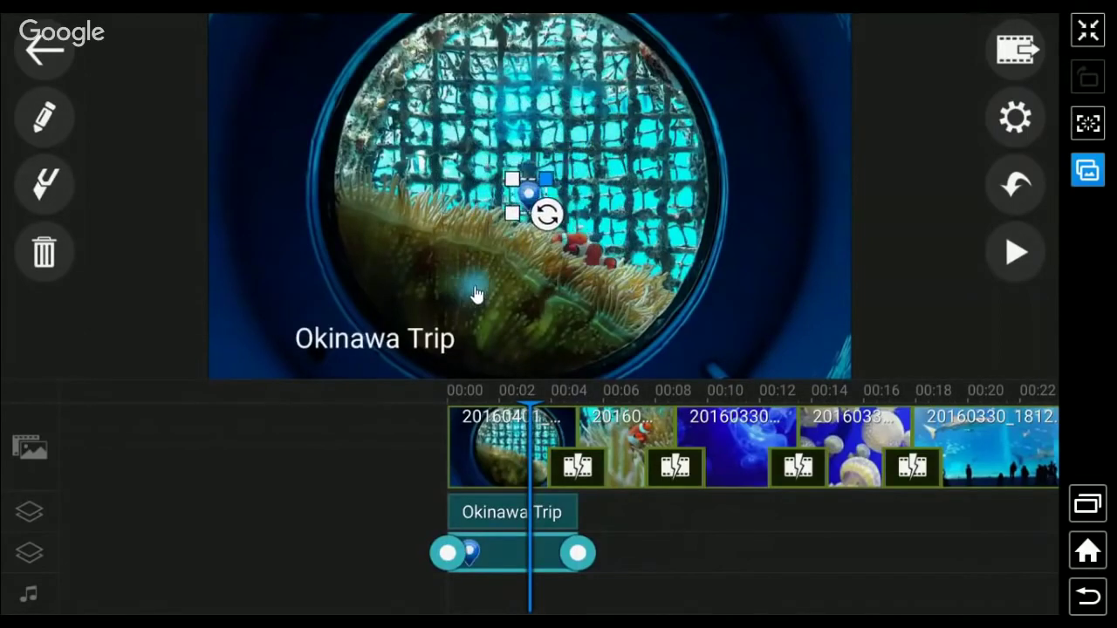
{"action": "left_click_drag", "start_coordinate": [528, 200], "coordinate": [265, 335]}
Step: Preview the movie from the start through the title and the beginning of the second clip
{"action": "left_click_drag", "start_coordinate": [696, 534], "coordinate": [791, 539]}
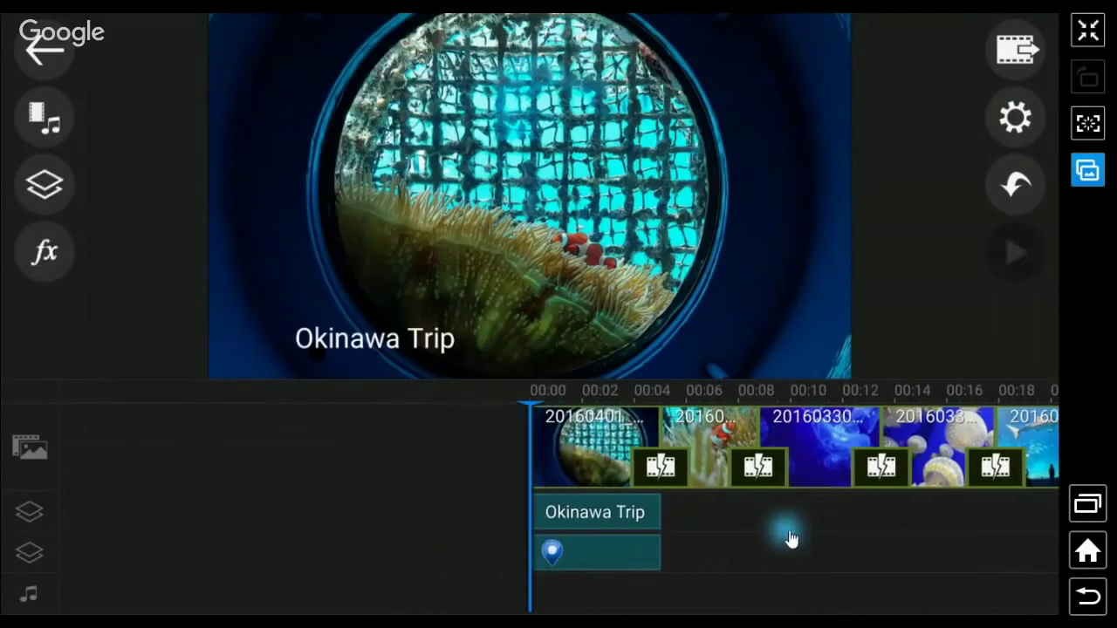
{"action": "left_click", "coordinate": [1017, 257]}
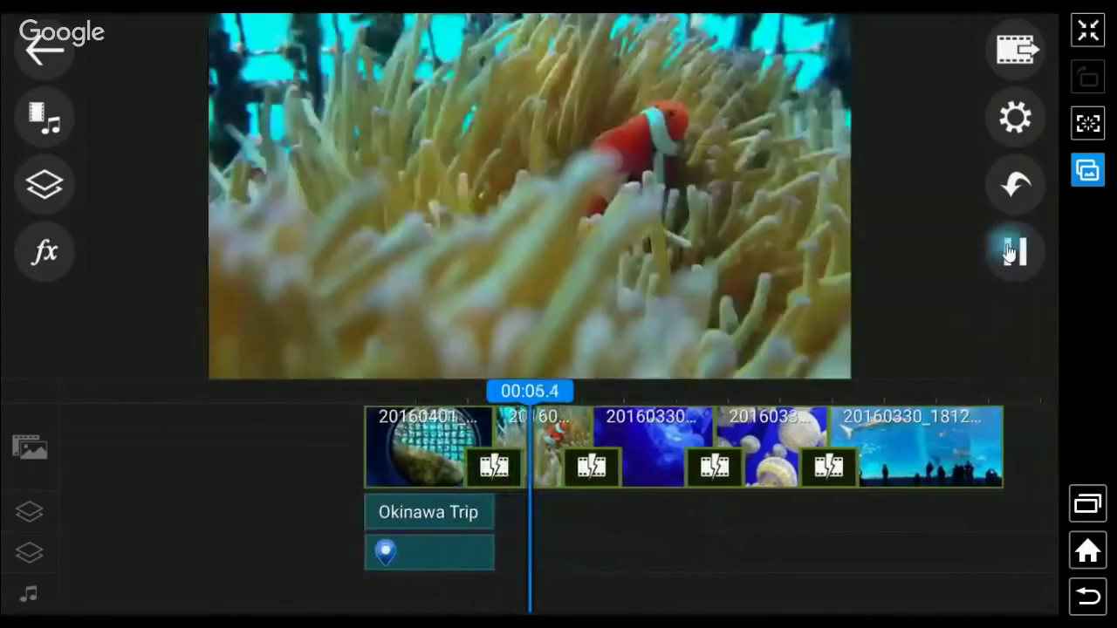
{"action": "left_click", "coordinate": [1015, 251]}
Step: Open the transition choices for the cut between the first and second clips
{"action": "left_click_drag", "start_coordinate": [661, 528], "coordinate": [706, 528]}
{"action": "left_click", "coordinate": [524, 467]}
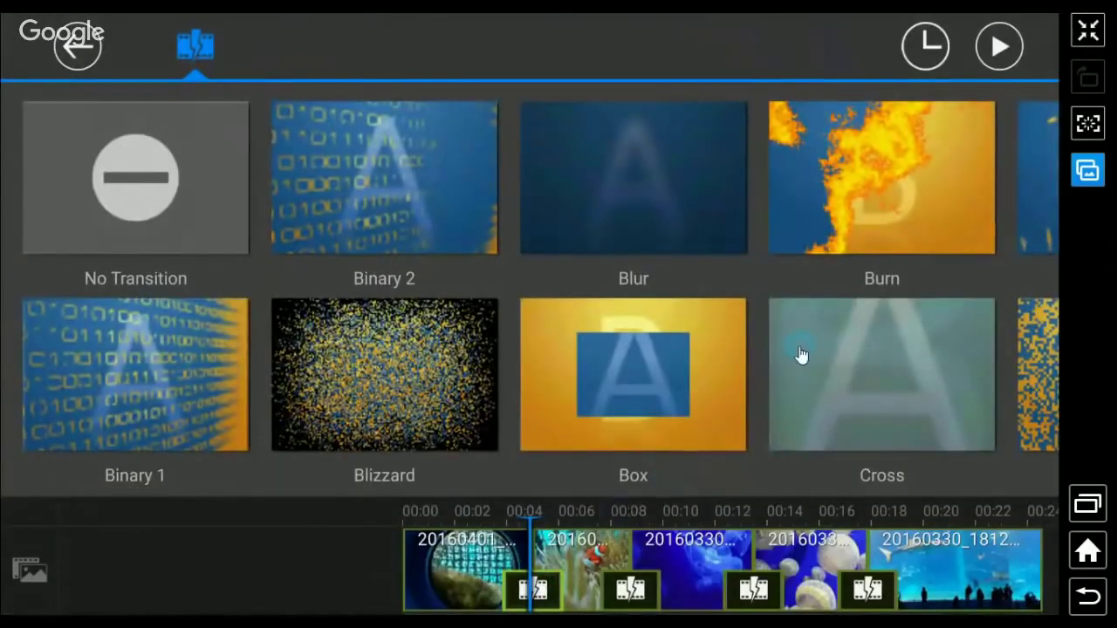
{"action": "left_click", "coordinate": [684, 249]}
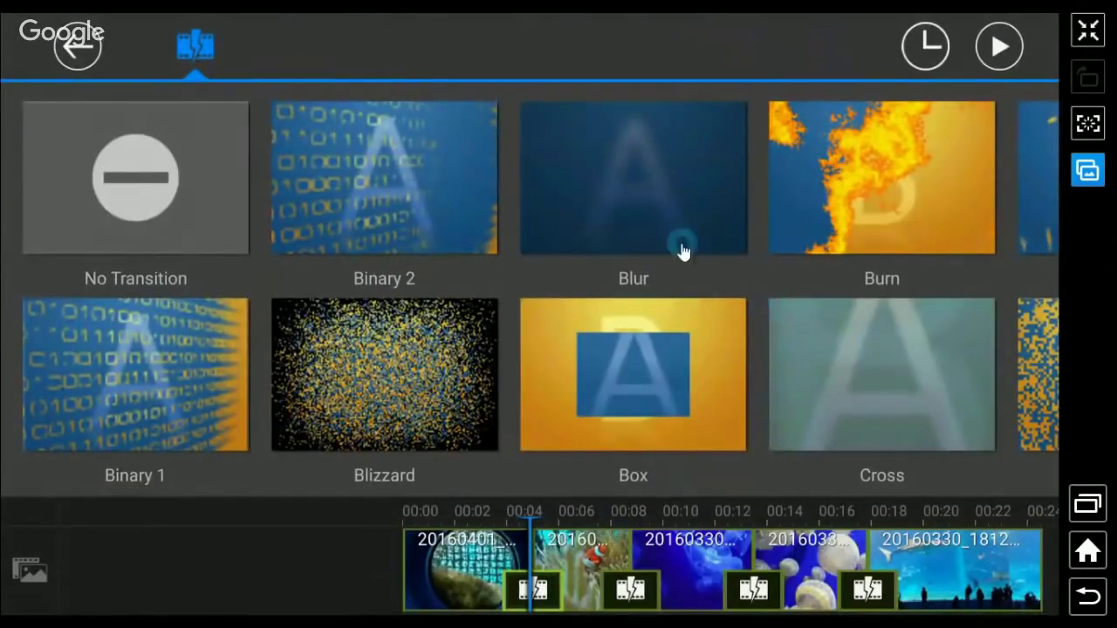
Step: Try the Cross transition between the first and second clips
{"action": "left_click", "coordinate": [849, 364]}
{"action": "left_click", "coordinate": [883, 373]}
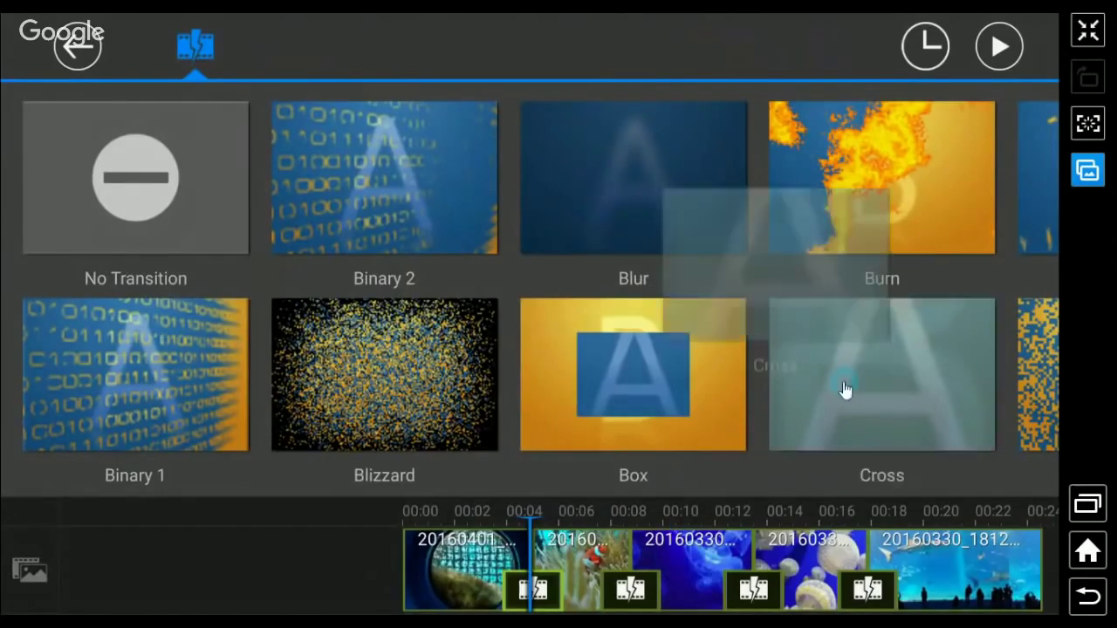
{"action": "left_click", "coordinate": [792, 449]}
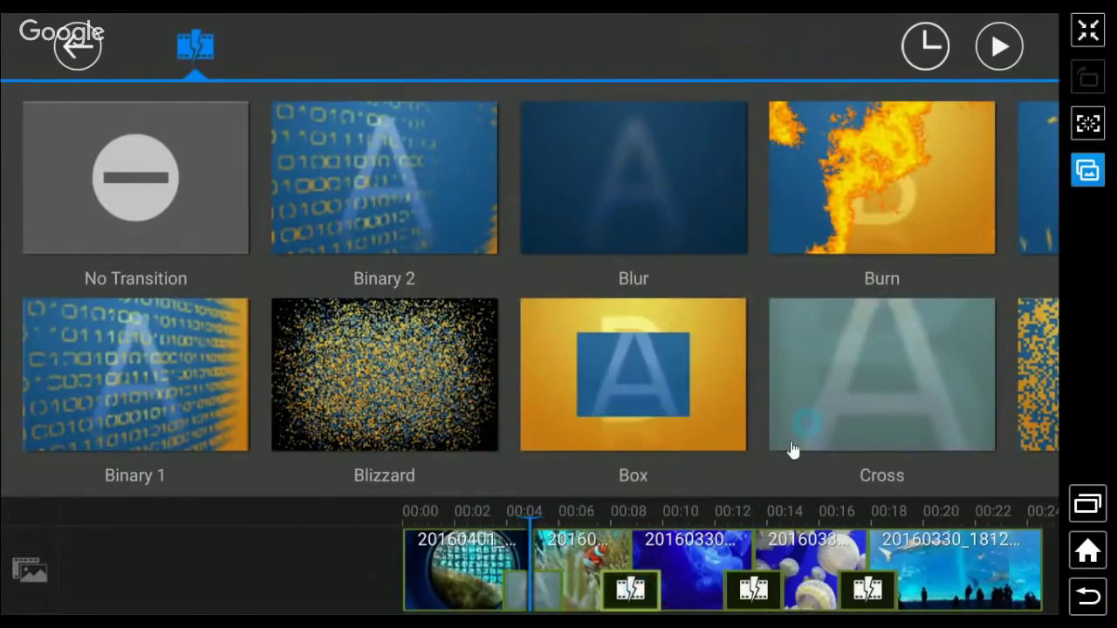
Step: Set the transition between the first and second clips to Fade
{"action": "left_click_drag", "start_coordinate": [887, 336], "coordinate": [381, 339]}
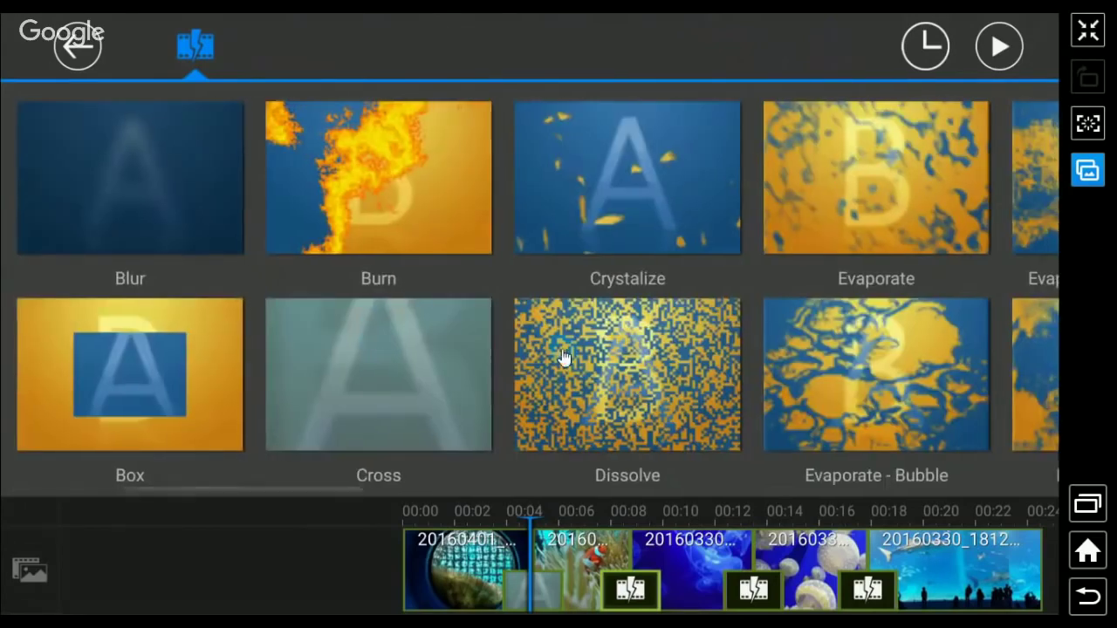
{"action": "left_click", "coordinate": [394, 390]}
{"action": "left_click_drag", "start_coordinate": [395, 396], "coordinate": [336, 387]}
{"action": "left_click_drag", "start_coordinate": [667, 370], "coordinate": [546, 378]}
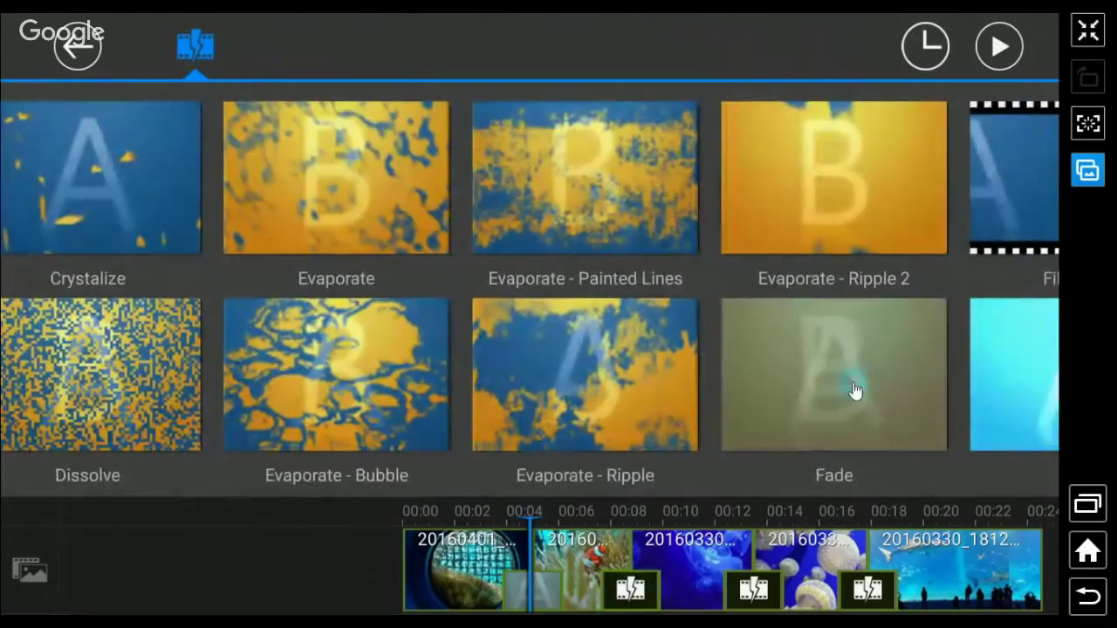
{"action": "left_click_drag", "start_coordinate": [856, 390], "coordinate": [716, 594]}
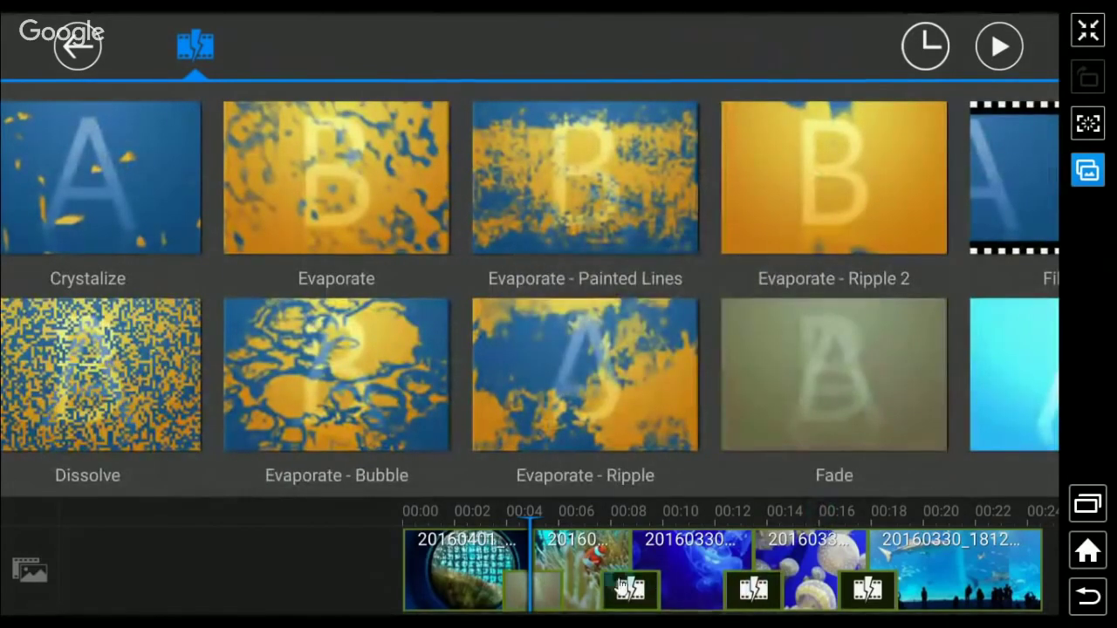
Step: Add the Crystalize transition between the second and third clips and Film Scroll between the third and fourth clips
{"action": "left_click", "coordinate": [92, 188]}
{"action": "left_click", "coordinate": [88, 179]}
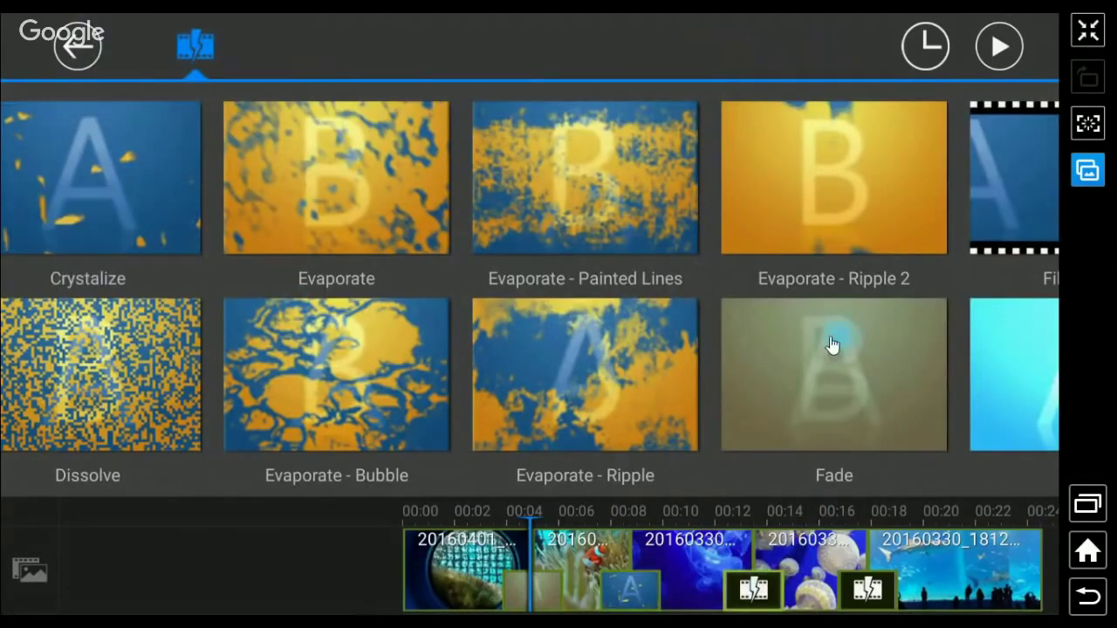
{"action": "left_click_drag", "start_coordinate": [832, 346], "coordinate": [386, 346]}
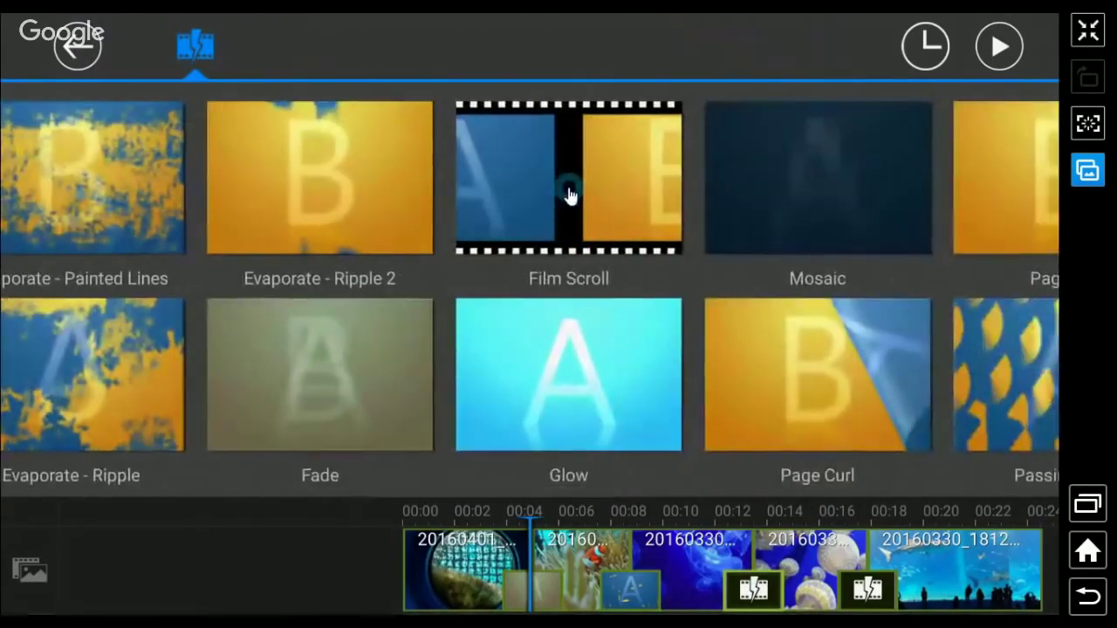
{"action": "left_click", "coordinate": [582, 201]}
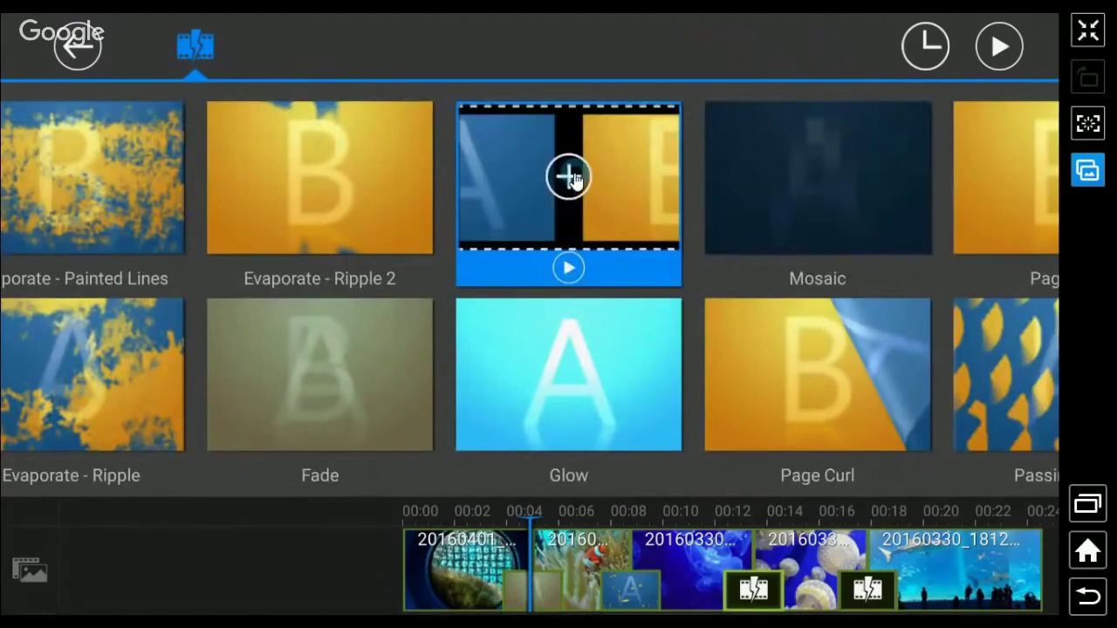
{"action": "left_click", "coordinate": [569, 179]}
Step: Add the Slide transition between the fourth and fifth clips
{"action": "left_click_drag", "start_coordinate": [730, 267], "coordinate": [568, 349]}
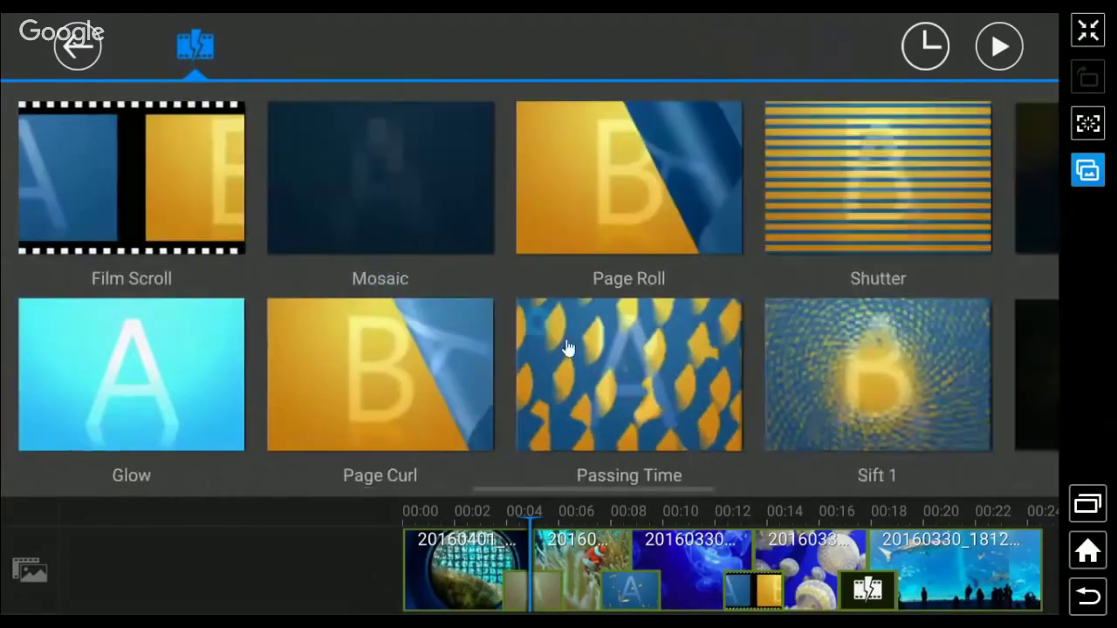
{"action": "left_click_drag", "start_coordinate": [878, 304], "coordinate": [327, 258]}
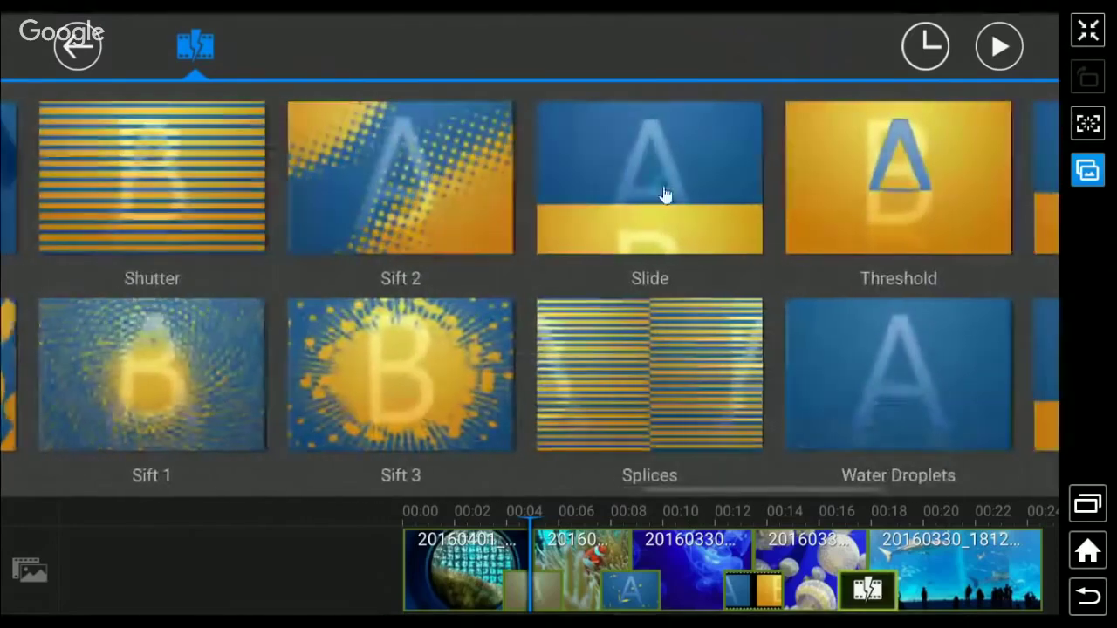
{"action": "left_click", "coordinate": [638, 177]}
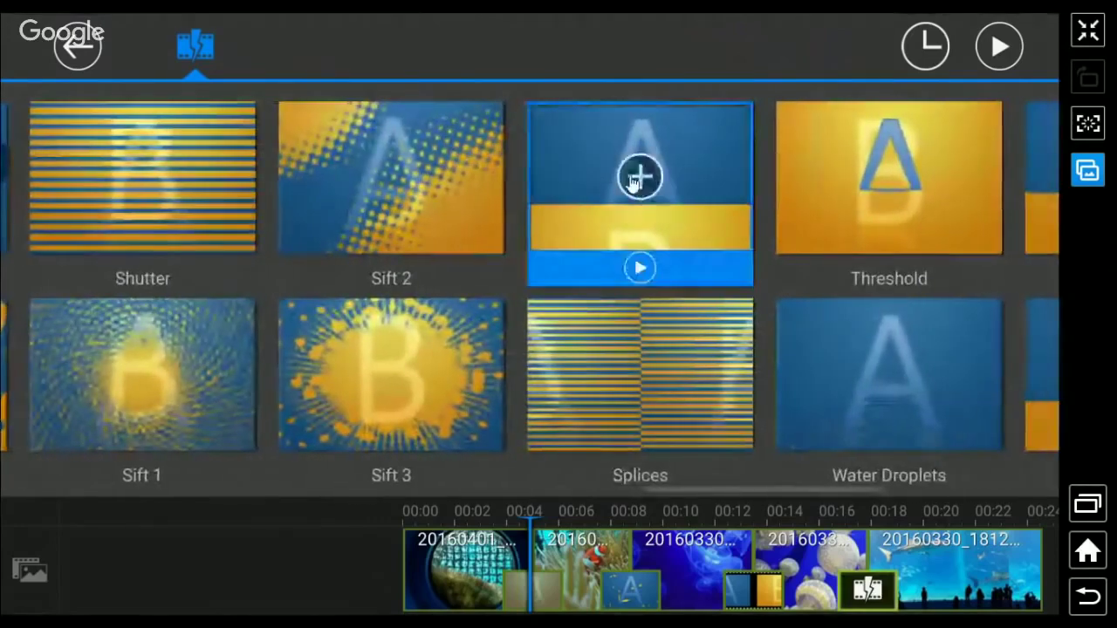
{"action": "left_click", "coordinate": [637, 179]}
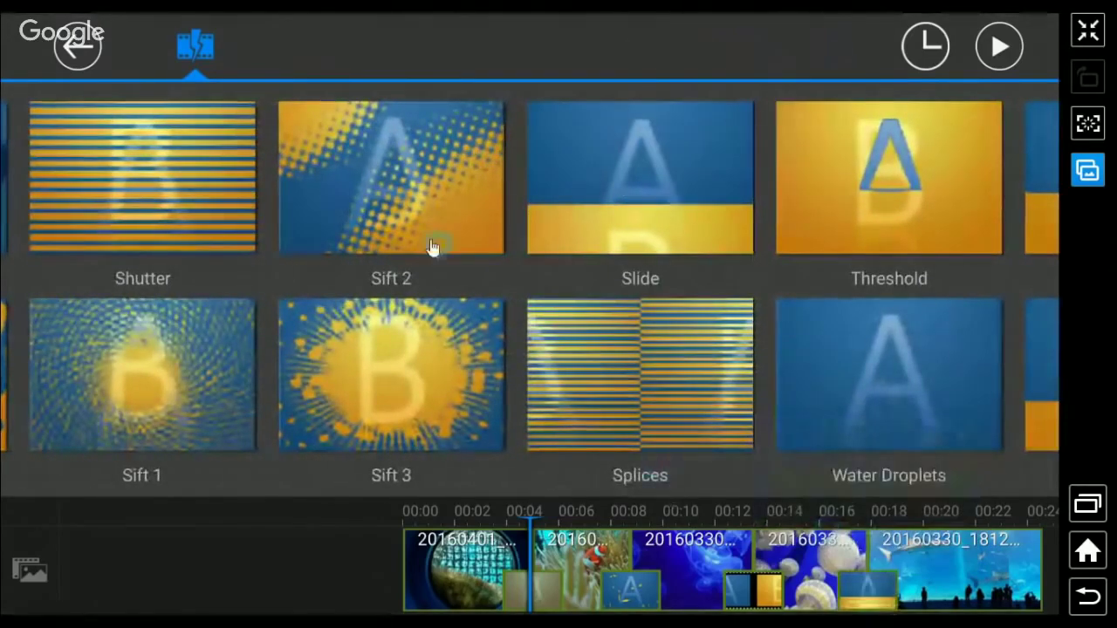
Step: Leave the transition library and bring up the editing options for the last clip on the timeline
{"action": "left_click", "coordinate": [79, 48]}
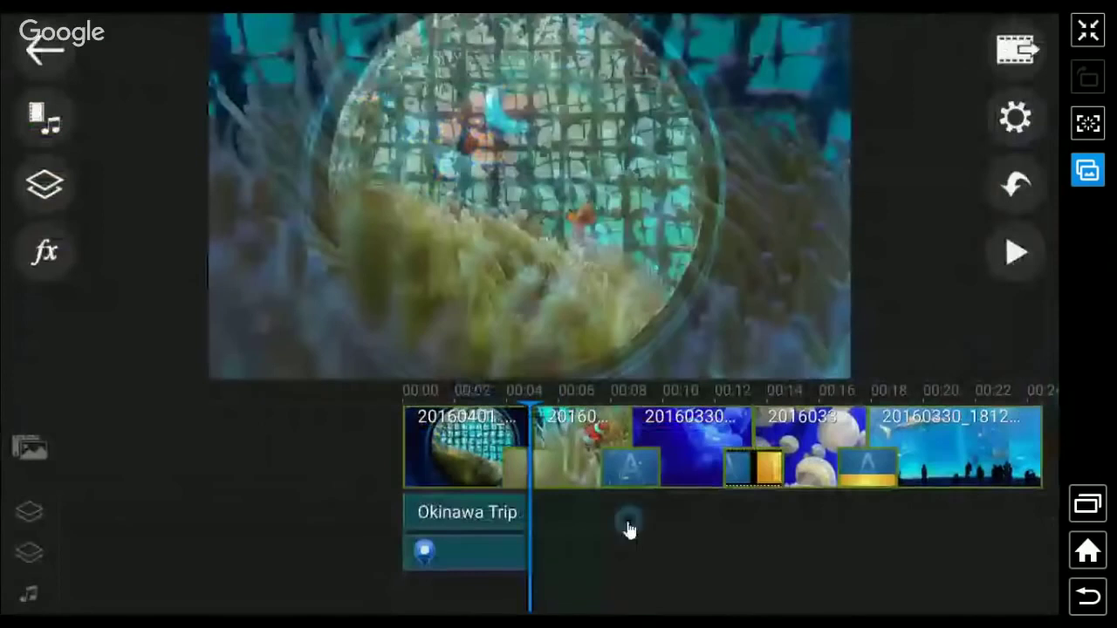
{"action": "left_click_drag", "start_coordinate": [785, 576], "coordinate": [633, 576]}
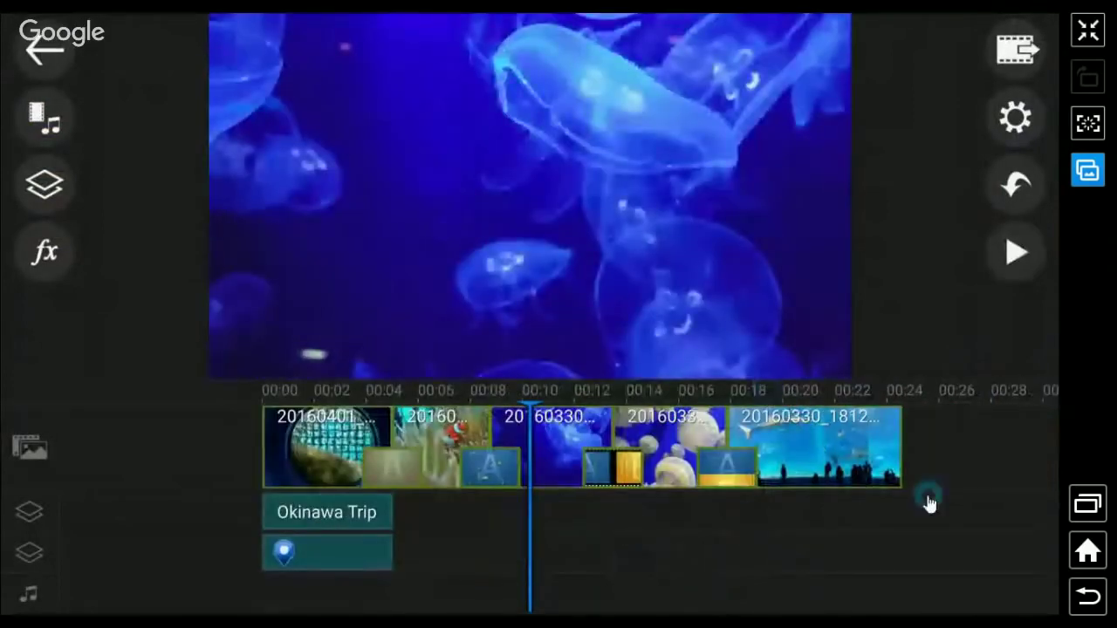
{"action": "left_click_drag", "start_coordinate": [835, 522], "coordinate": [668, 538]}
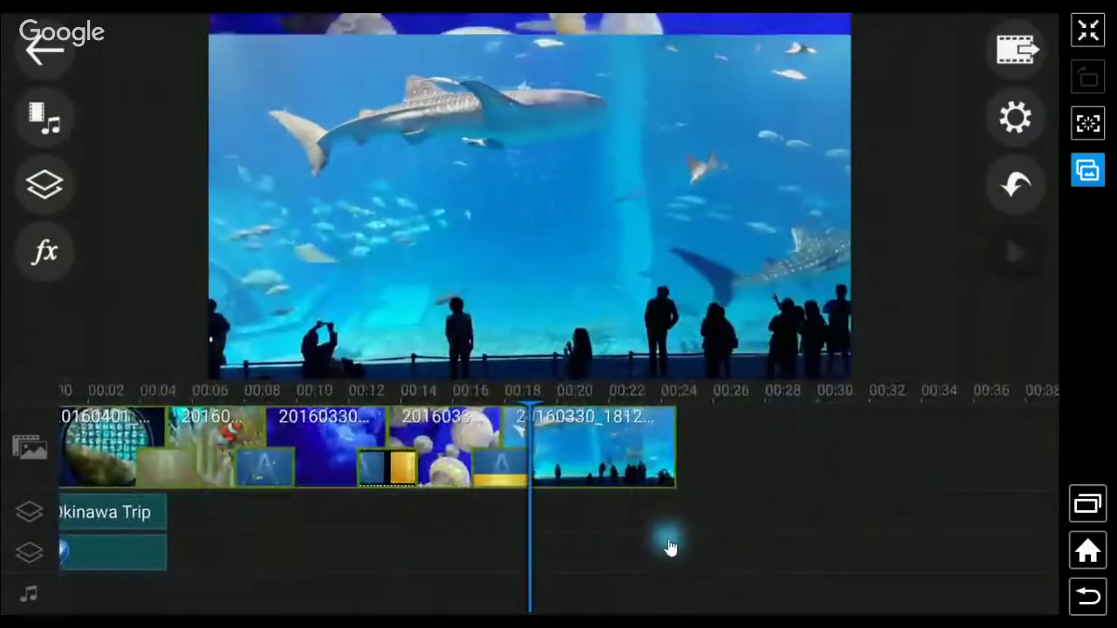
{"action": "left_click", "coordinate": [614, 469]}
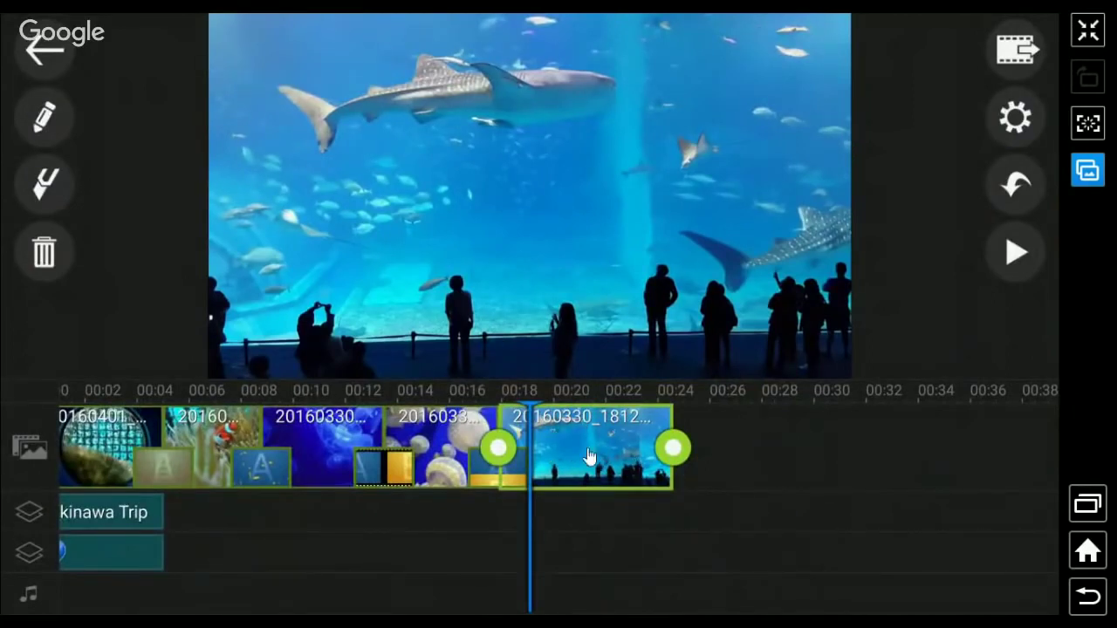
{"action": "left_click", "coordinate": [42, 122]}
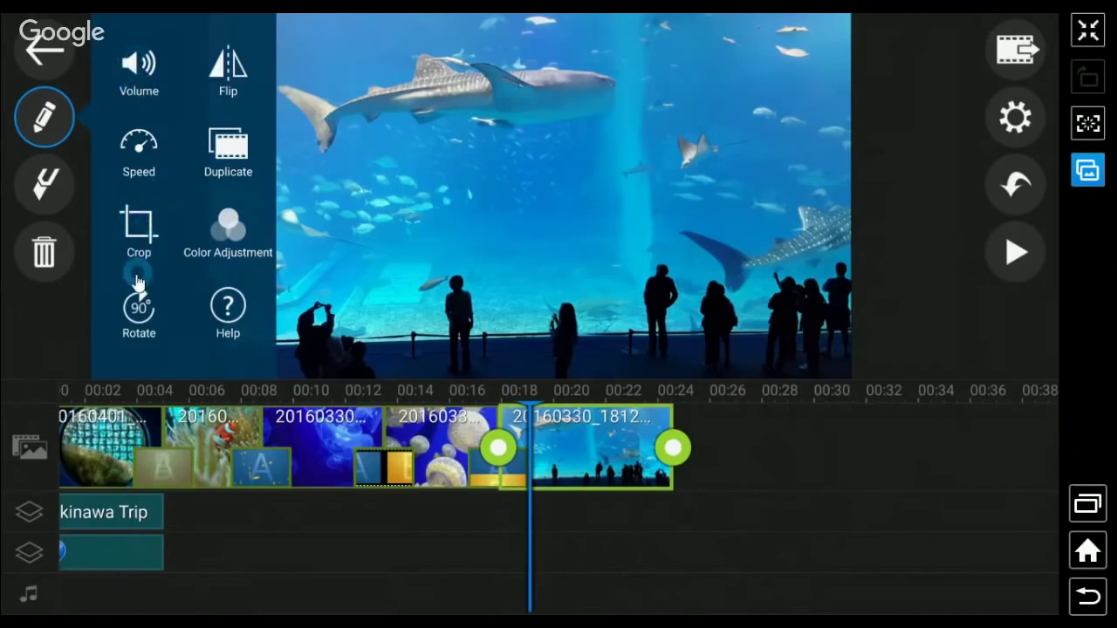
Step: Try rotating the last clip in 90° increments through a full turn
{"action": "left_click", "coordinate": [139, 313]}
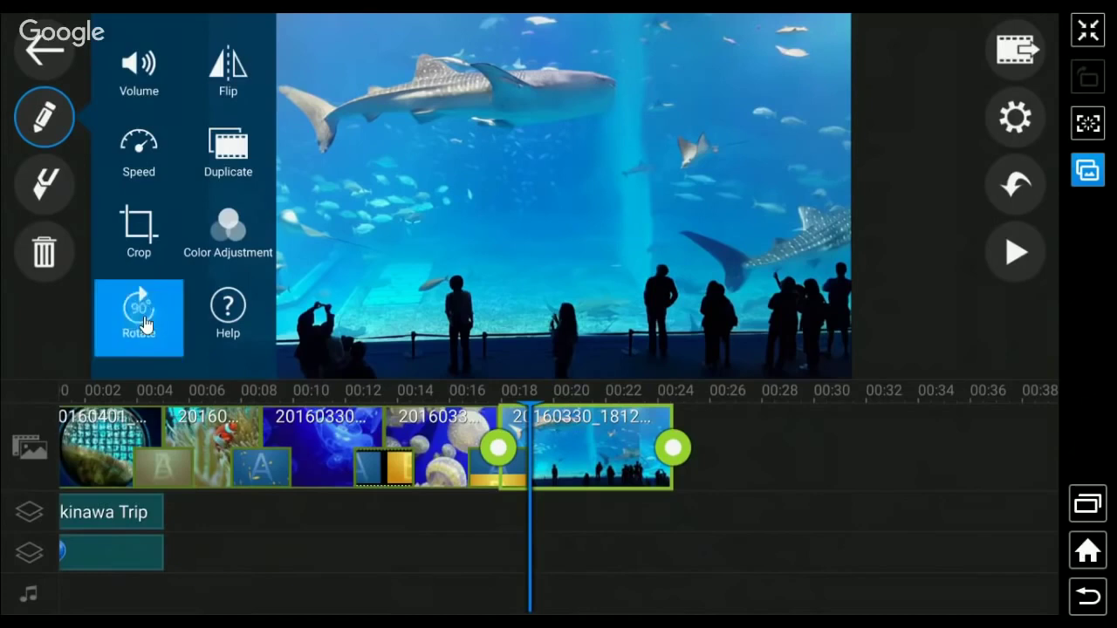
{"action": "left_click", "coordinate": [139, 312]}
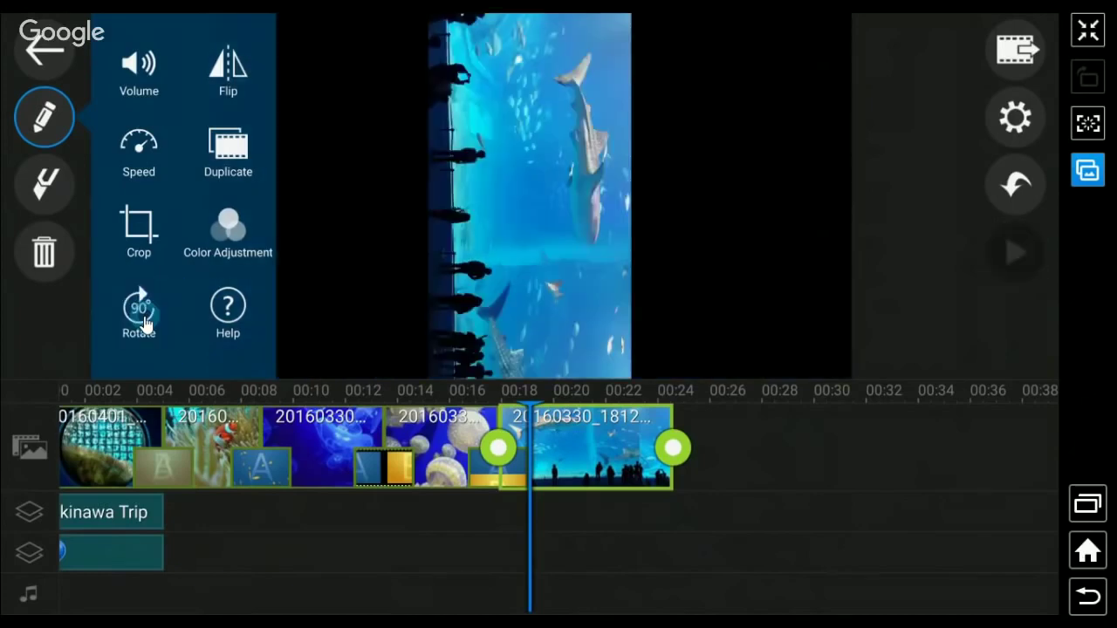
{"action": "left_click", "coordinate": [145, 323]}
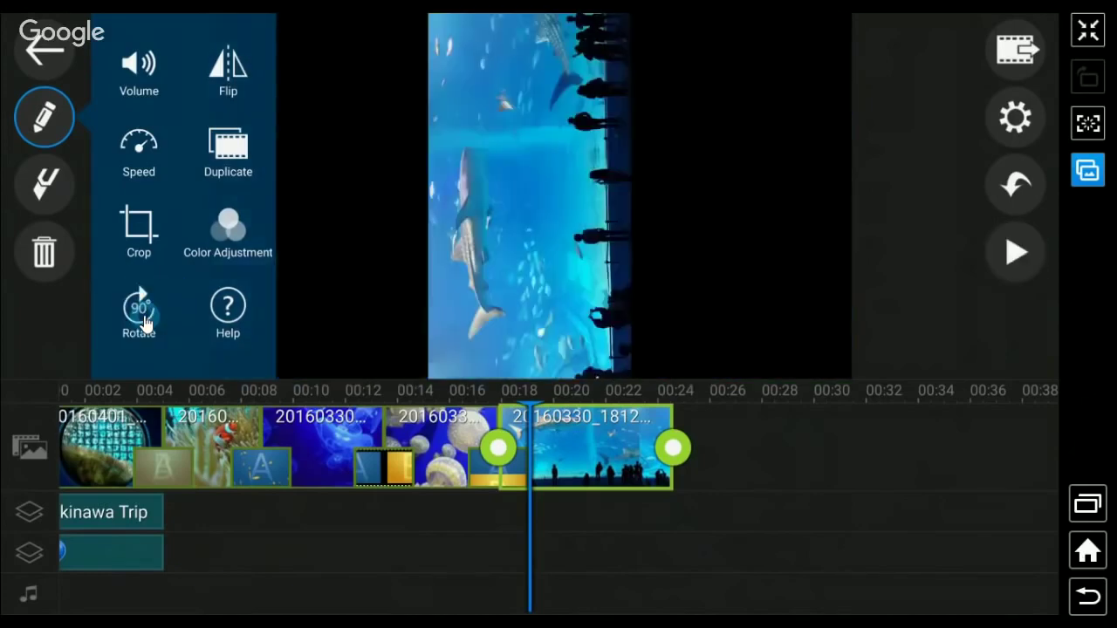
{"action": "left_click", "coordinate": [145, 323]}
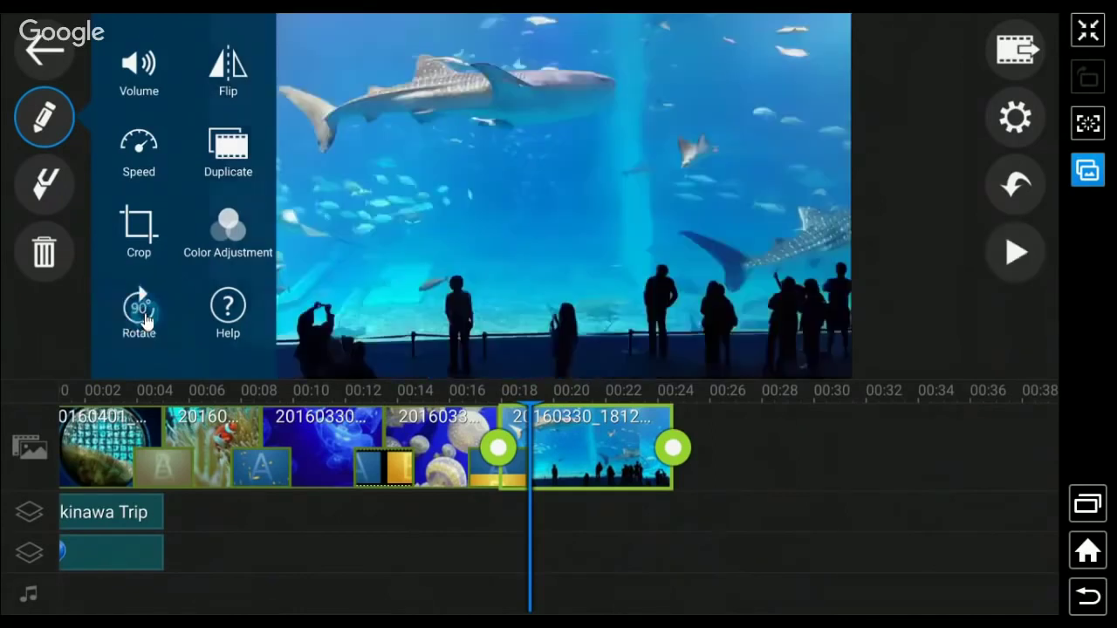
Step: Set the playback speed of the last clip to 2x
{"action": "left_click", "coordinate": [223, 248]}
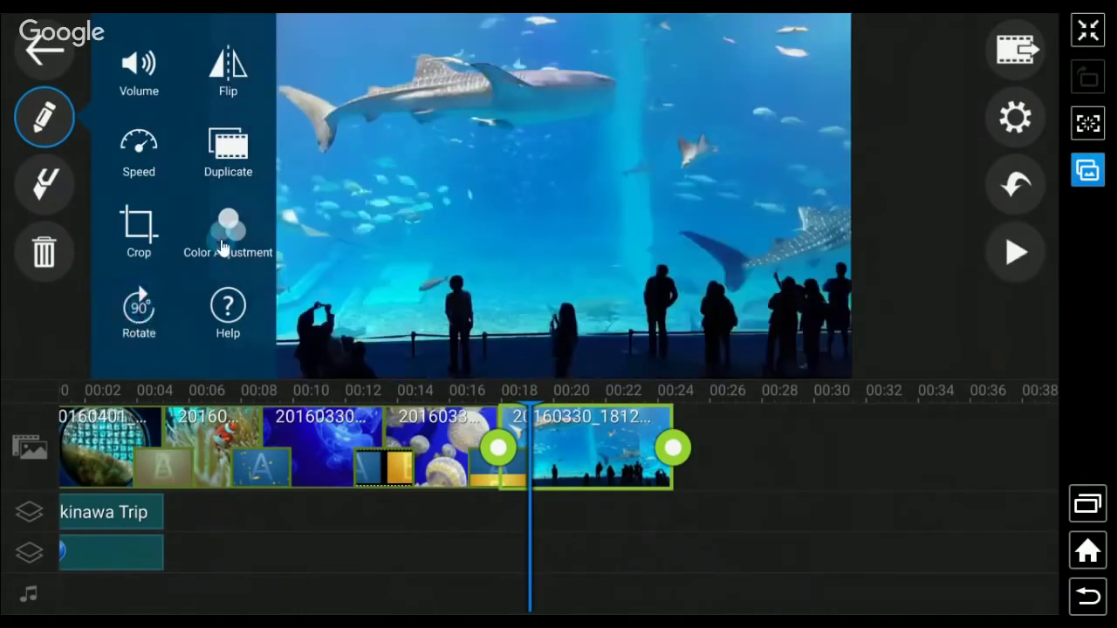
{"action": "left_click", "coordinate": [142, 150]}
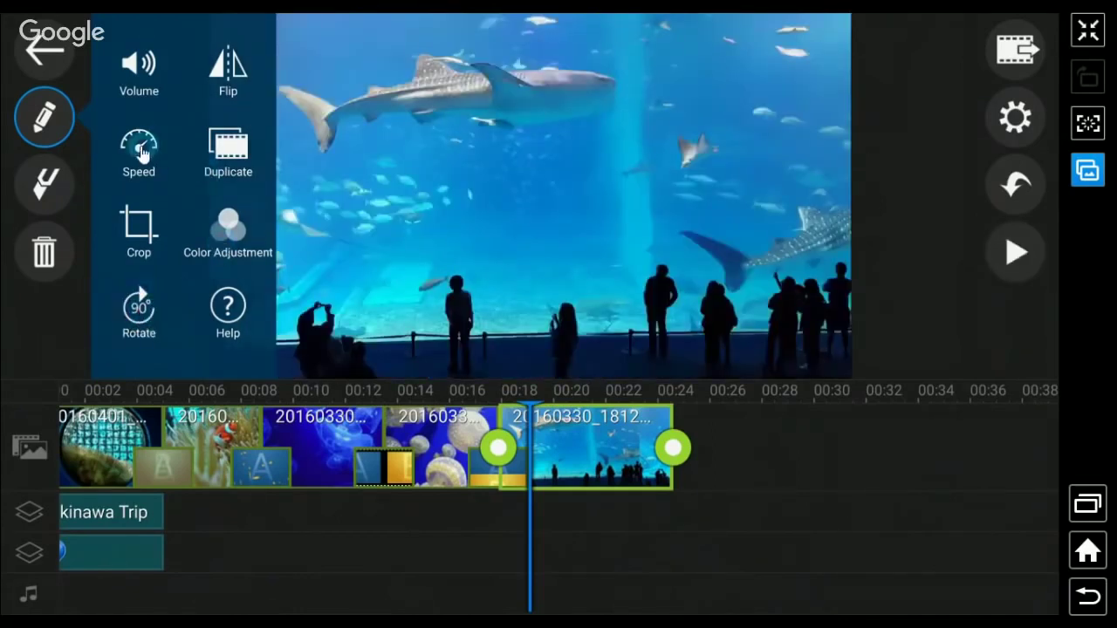
{"action": "left_click", "coordinate": [143, 152]}
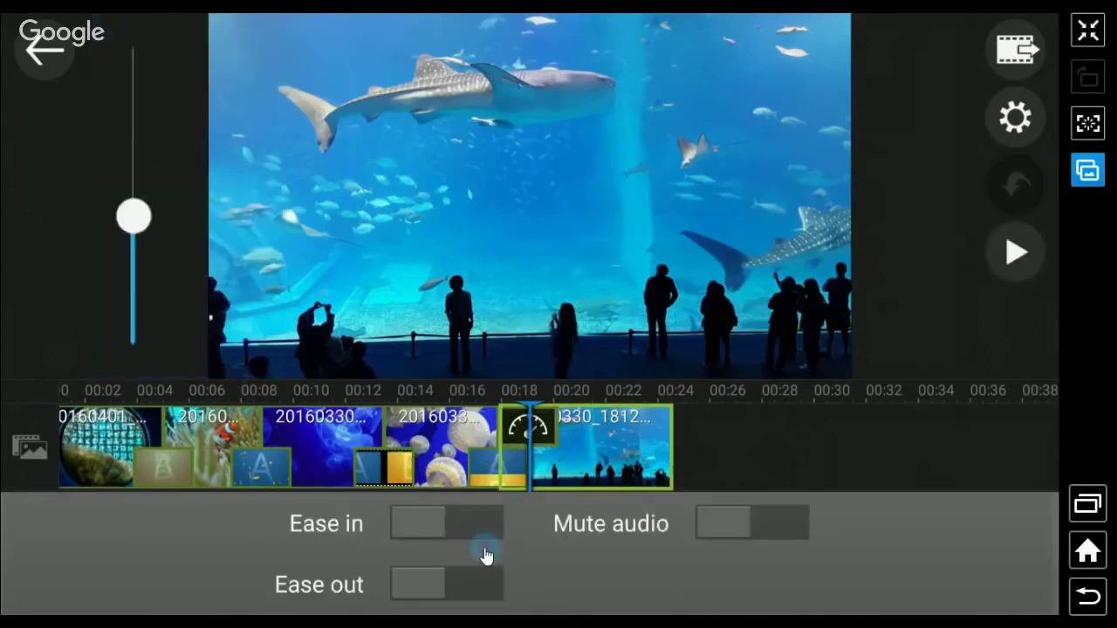
{"action": "left_click", "coordinate": [128, 217]}
{"action": "left_click_drag", "start_coordinate": [128, 216], "coordinate": [133, 106]}
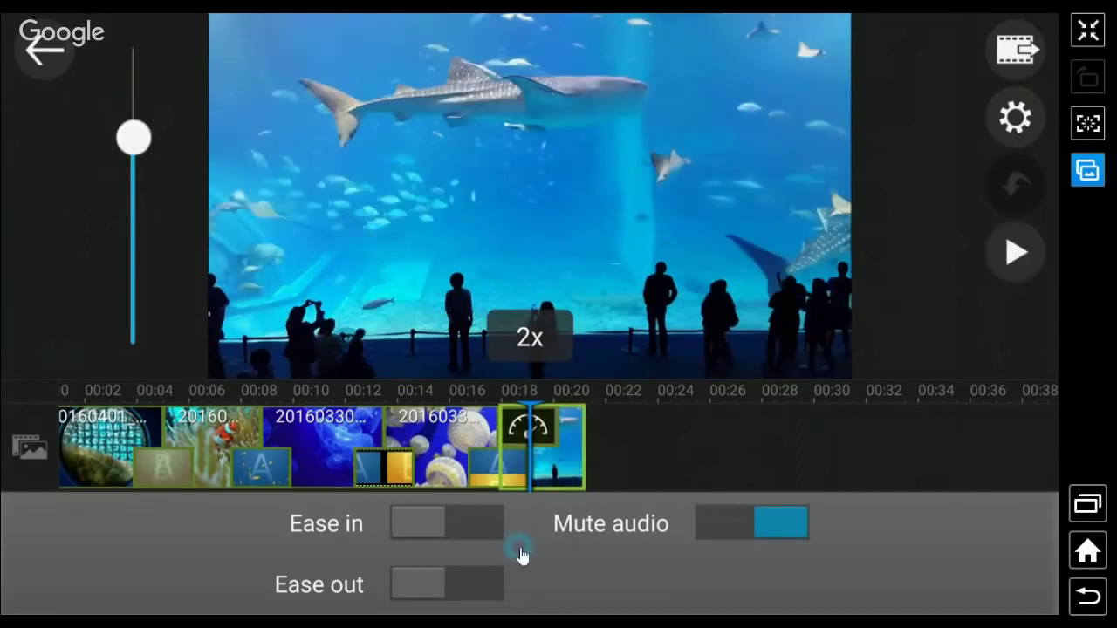
Step: Enable Ease in and Ease out for the sped-up last clip and play it back
{"action": "left_click", "coordinate": [486, 530]}
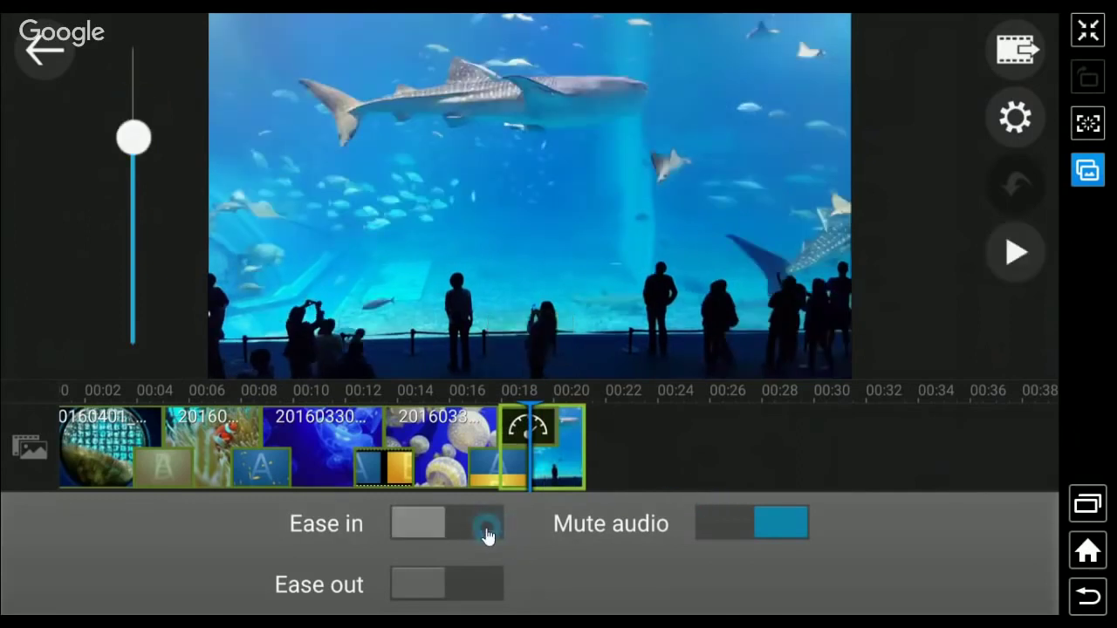
{"action": "left_click", "coordinate": [486, 594]}
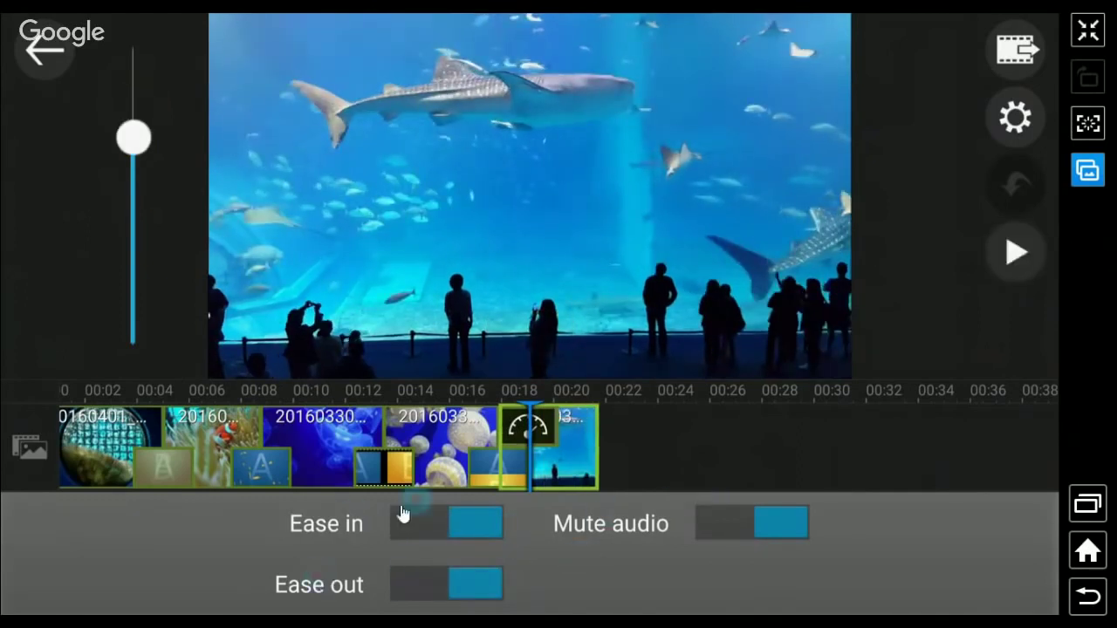
{"action": "left_click", "coordinate": [830, 446]}
{"action": "left_click", "coordinate": [1018, 255]}
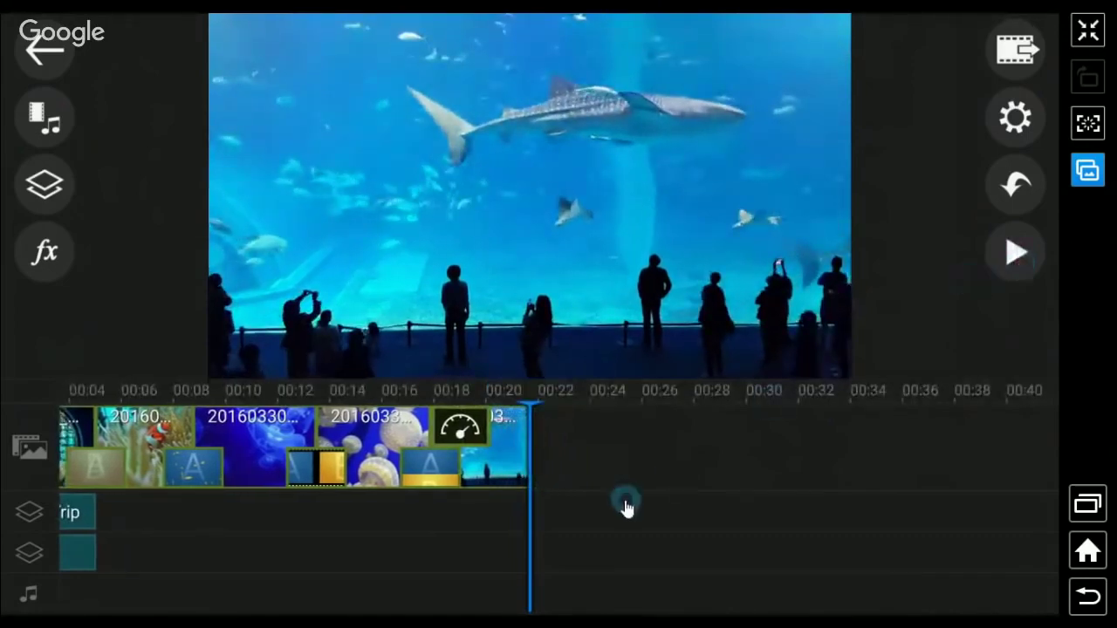
Step: Add "Alive in the summer time.m4a" from the music folder three times in a row to the audio track, starting at 00:00
{"action": "left_click_drag", "start_coordinate": [803, 498], "coordinate": [904, 543]}
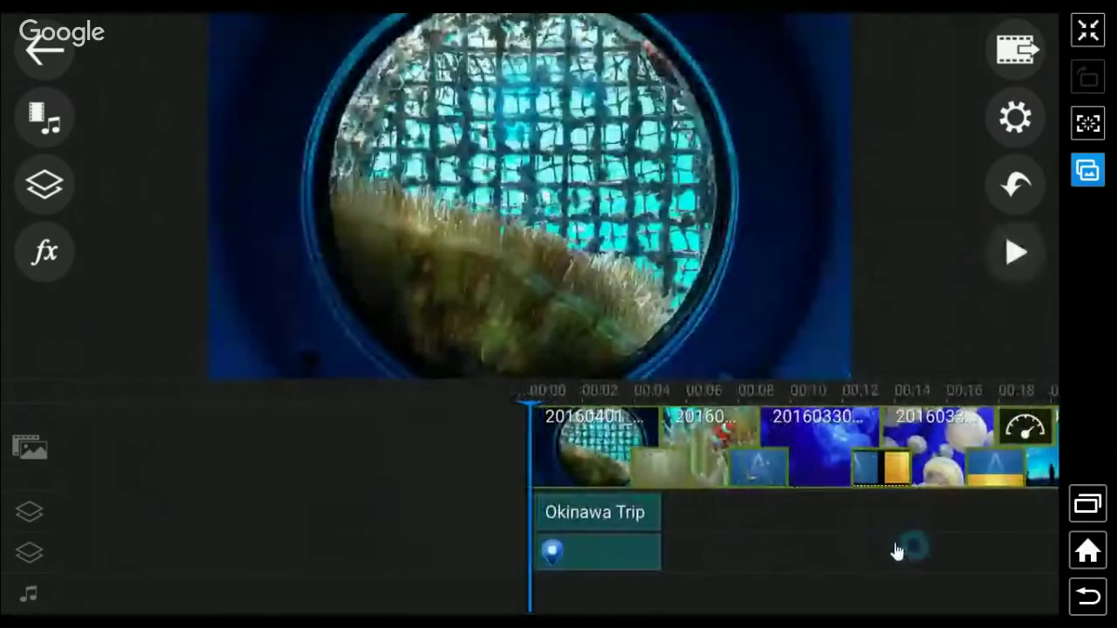
{"action": "left_click", "coordinate": [44, 116]}
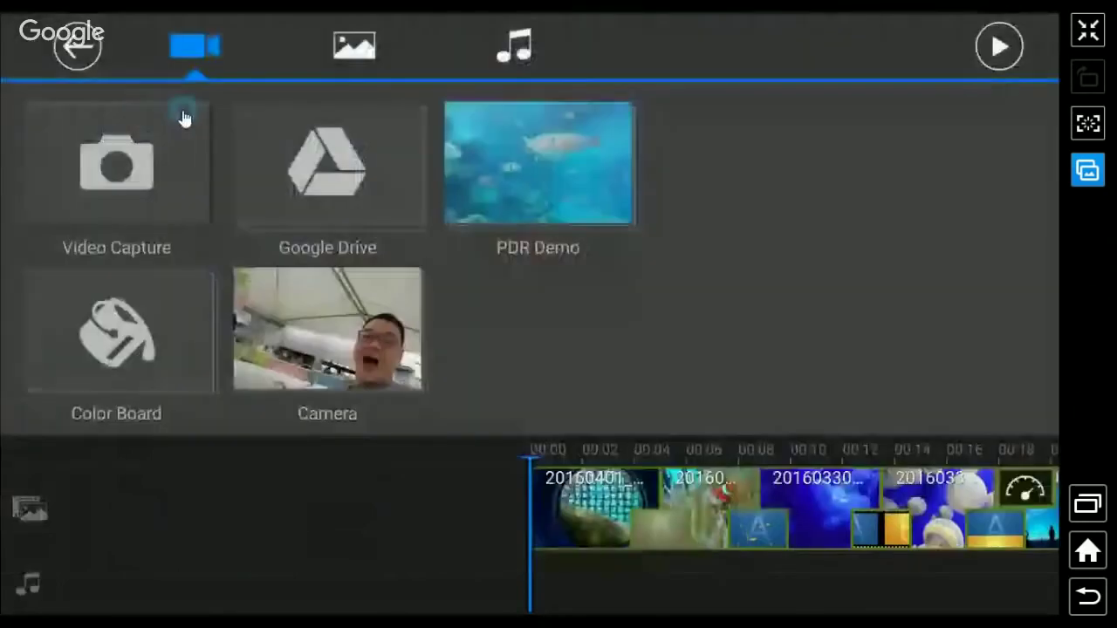
{"action": "left_click", "coordinate": [506, 55]}
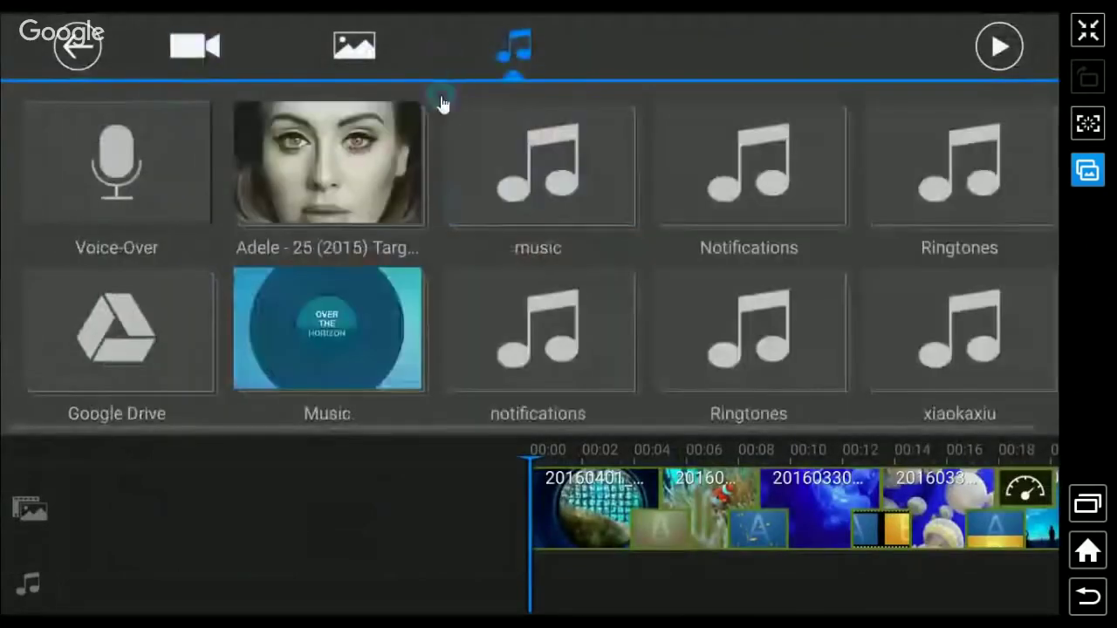
{"action": "left_click", "coordinate": [511, 192]}
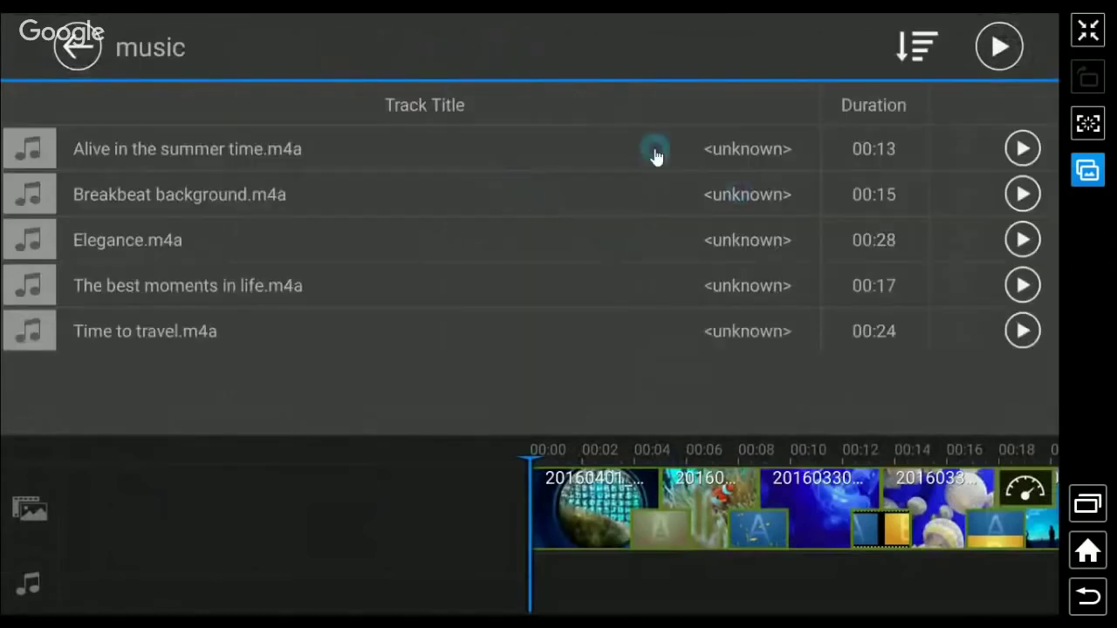
{"action": "left_click_drag", "start_coordinate": [963, 149], "coordinate": [672, 157]}
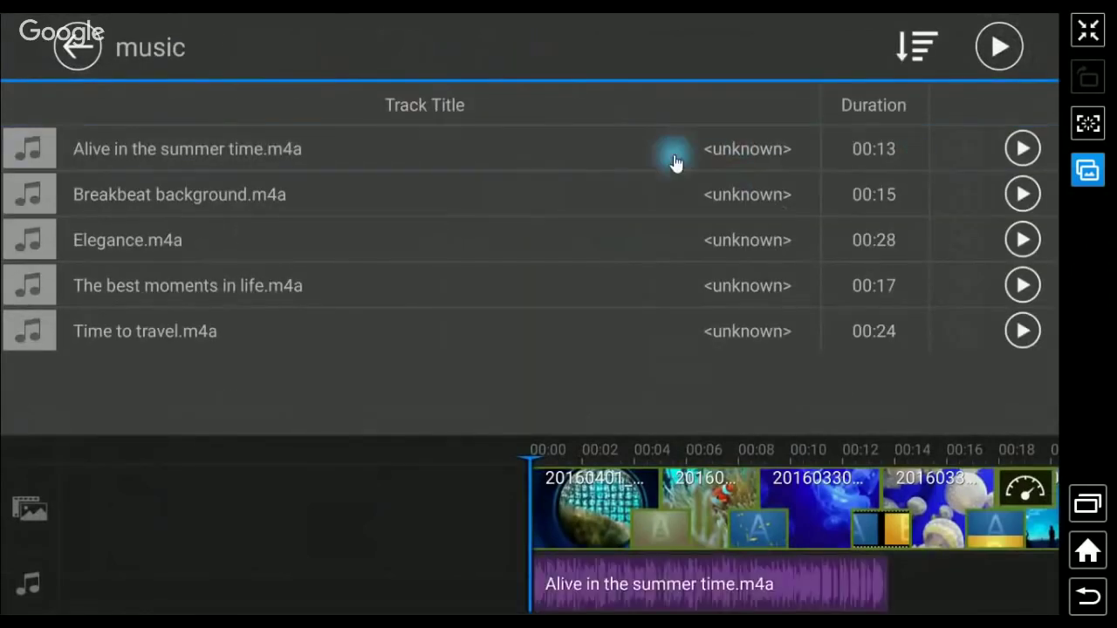
{"action": "left_click", "coordinate": [915, 151]}
{"action": "left_click_drag", "start_coordinate": [964, 149], "coordinate": [534, 160]}
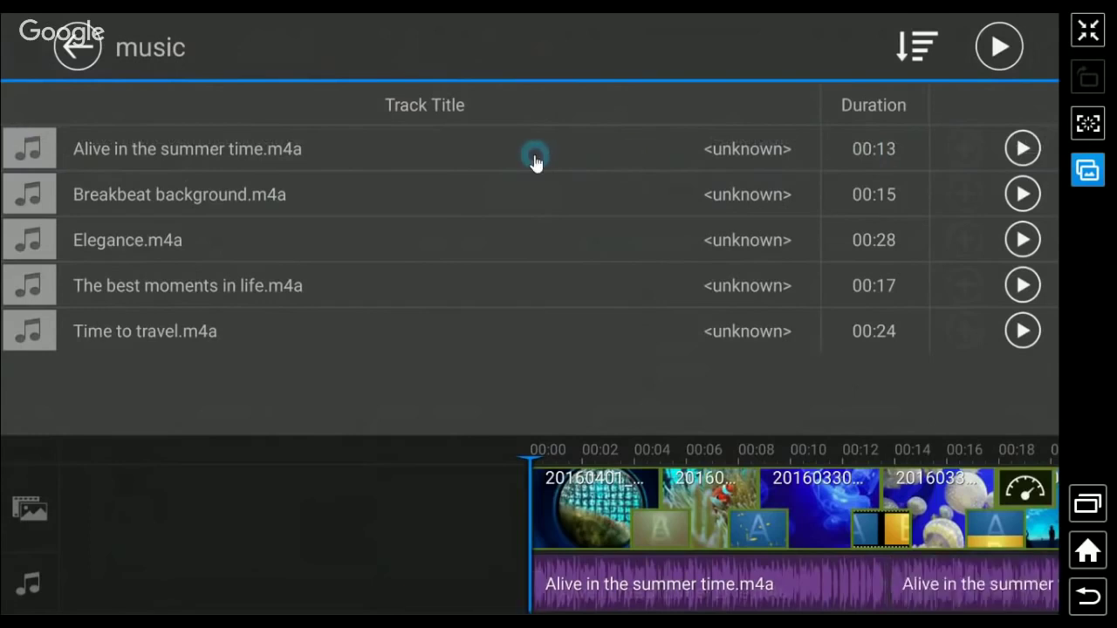
{"action": "left_click", "coordinate": [928, 160]}
{"action": "left_click_drag", "start_coordinate": [965, 153], "coordinate": [449, 62]}
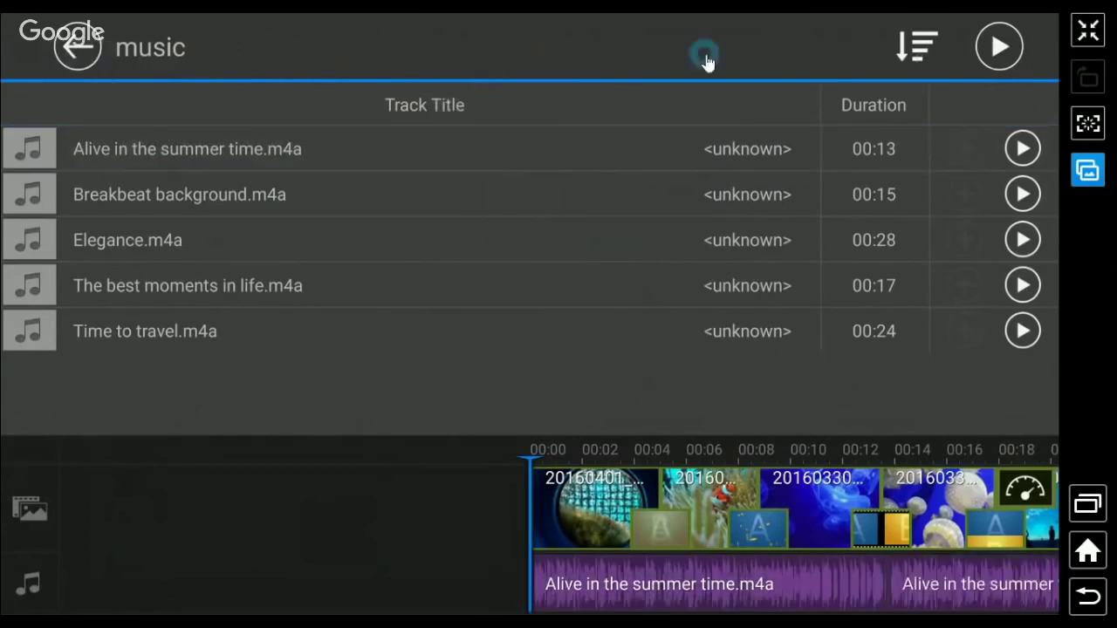
{"action": "left_click", "coordinate": [87, 45]}
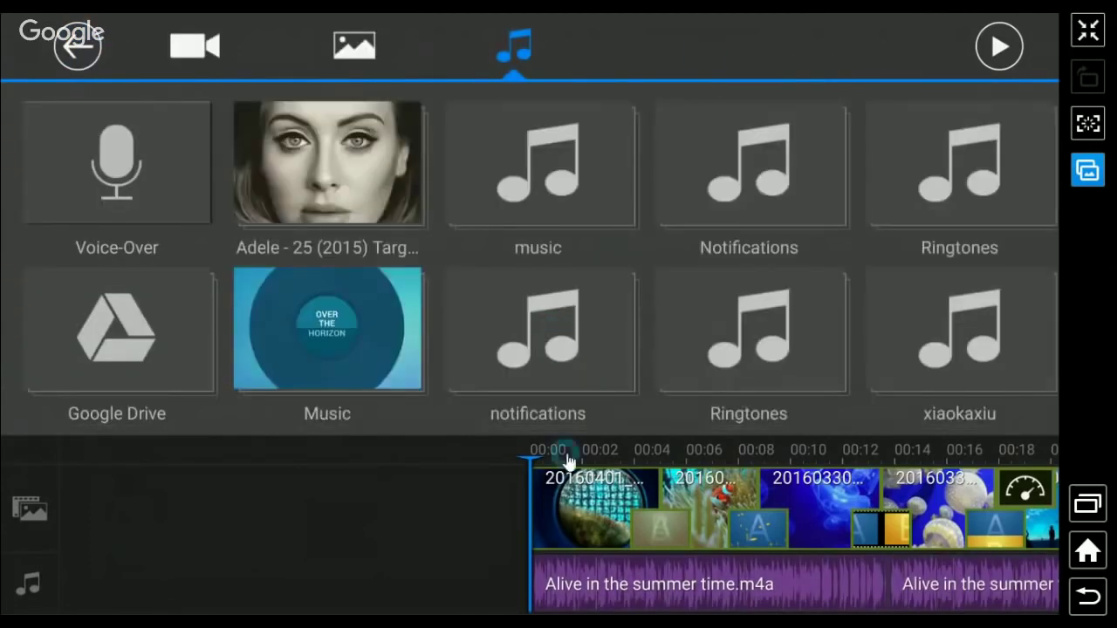
{"action": "left_click", "coordinate": [94, 57]}
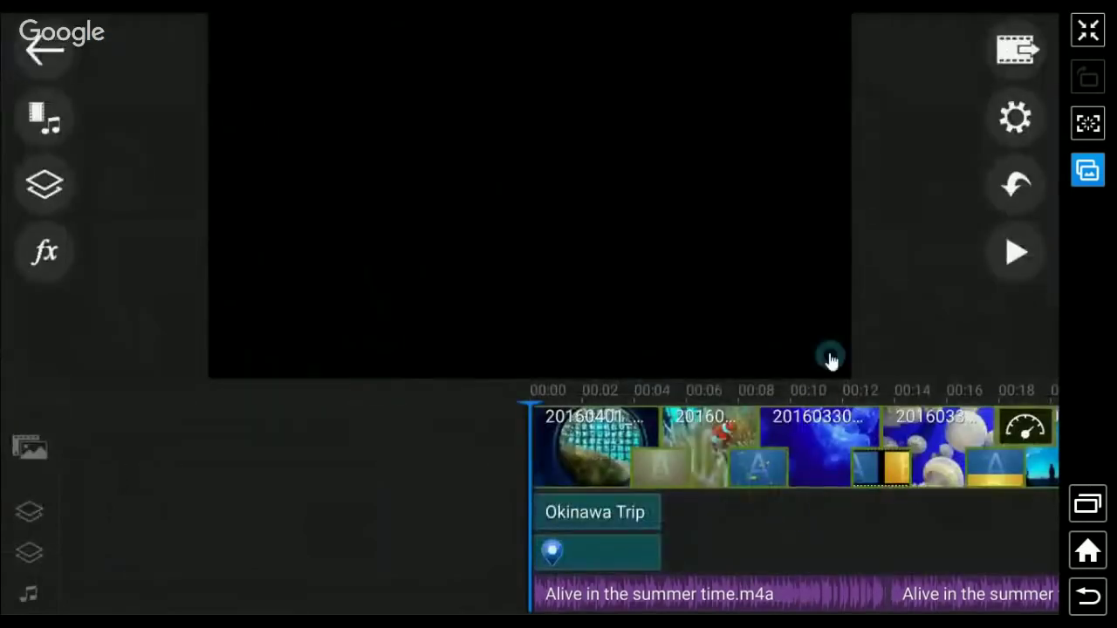
Step: Preview the project with its background music from the beginning and stop playback during the jellyfish clips
{"action": "left_click", "coordinate": [1018, 261]}
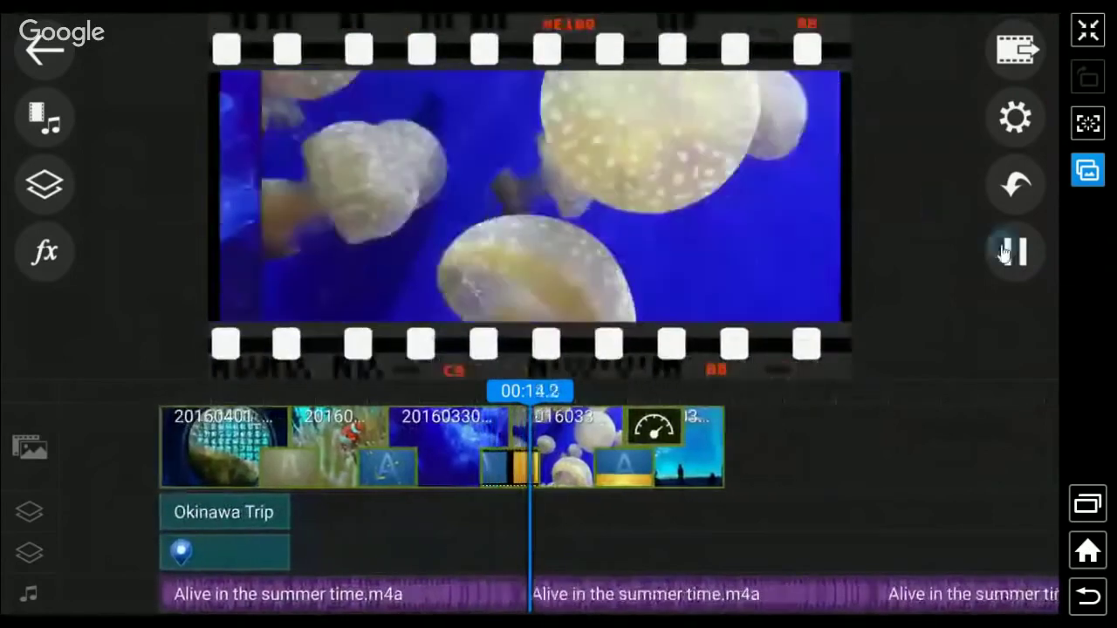
{"action": "left_click", "coordinate": [1015, 251]}
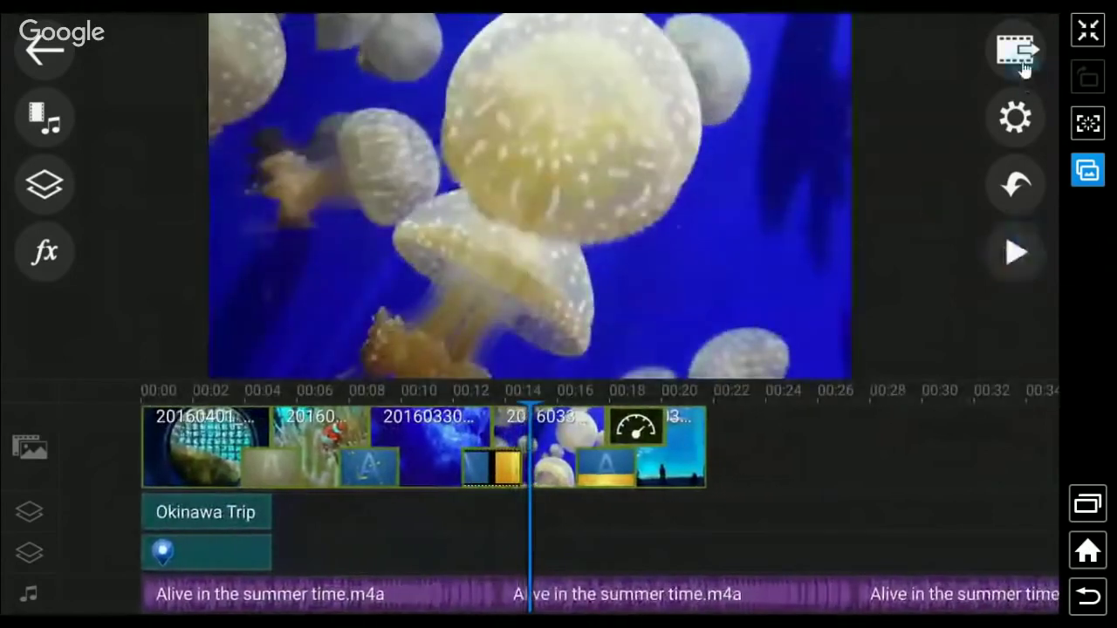
Step: Go to Produce Video and look at the output destinations and the video qualities under More Output Options
{"action": "left_click", "coordinate": [1021, 54]}
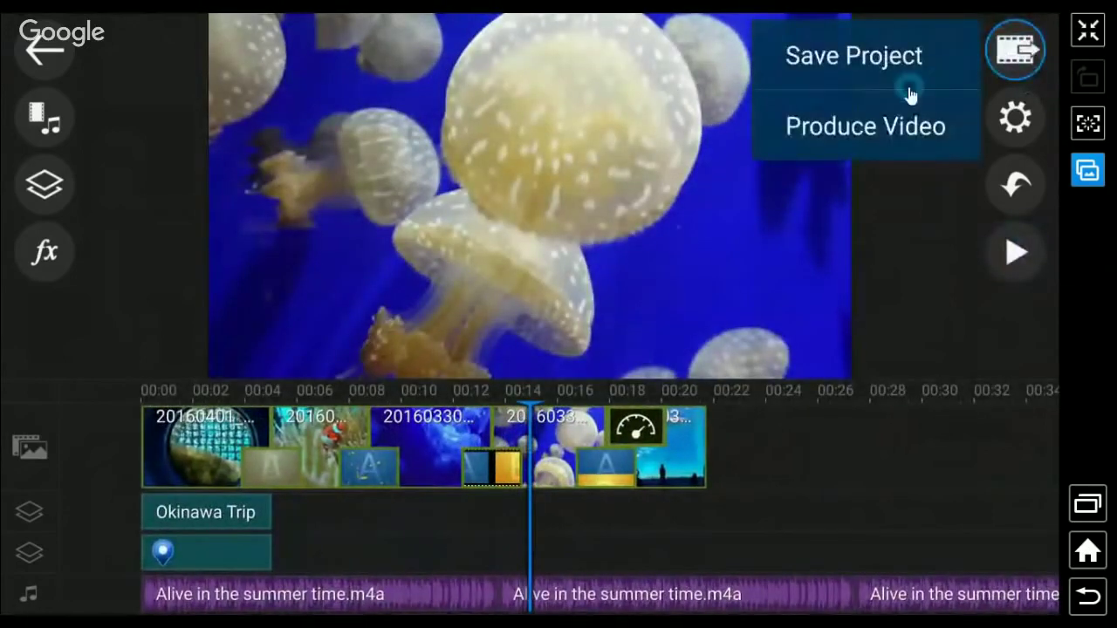
{"action": "left_click", "coordinate": [890, 129]}
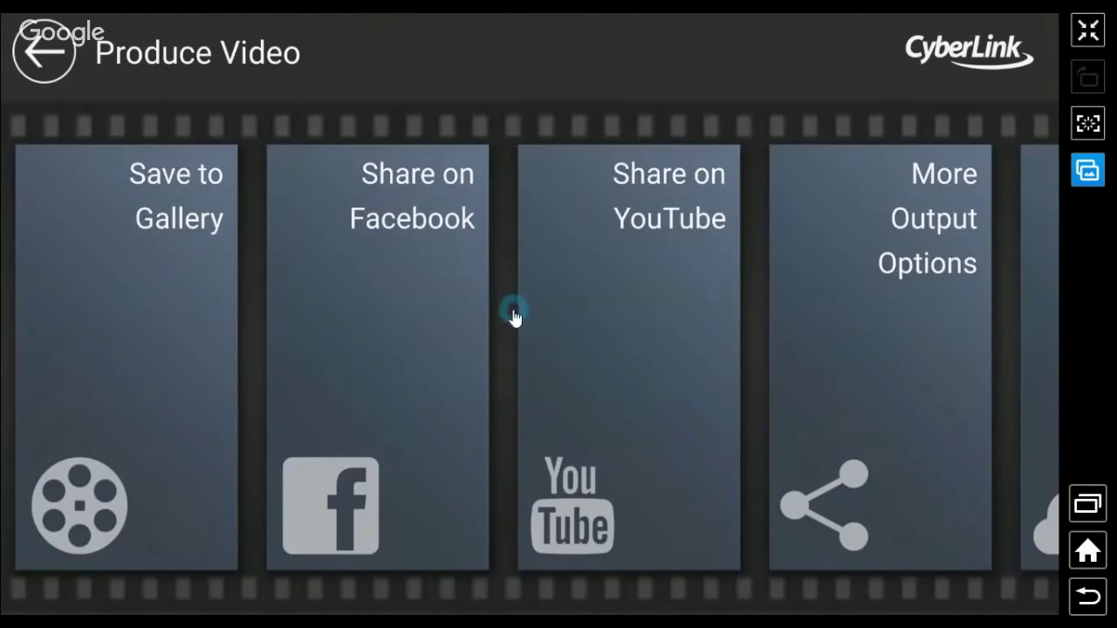
{"action": "left_click_drag", "start_coordinate": [723, 337], "coordinate": [479, 344]}
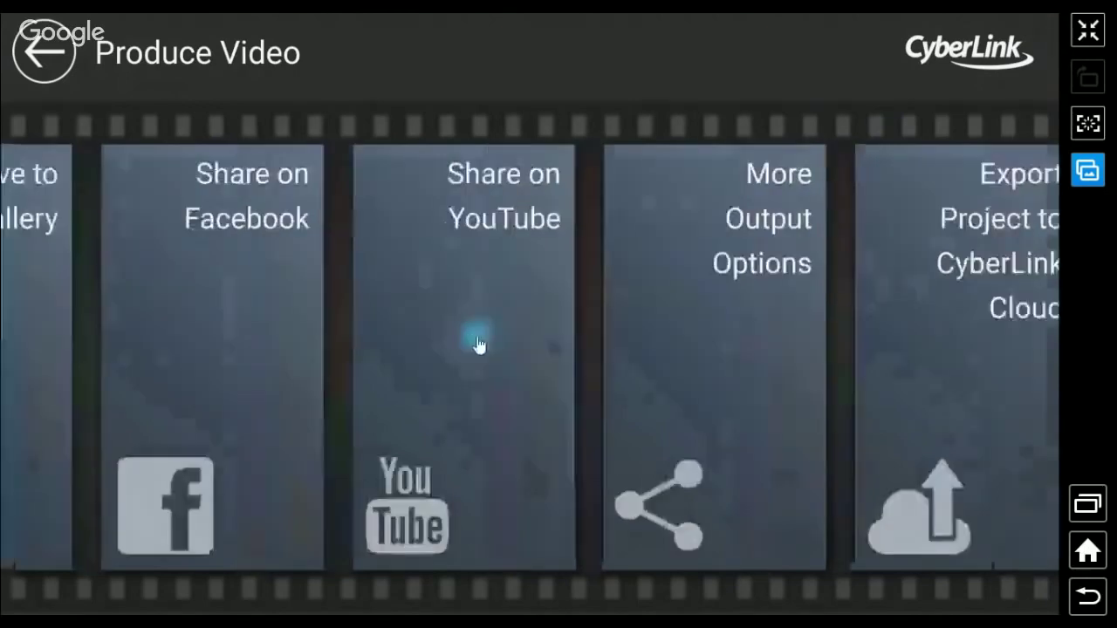
{"action": "left_click", "coordinate": [652, 346]}
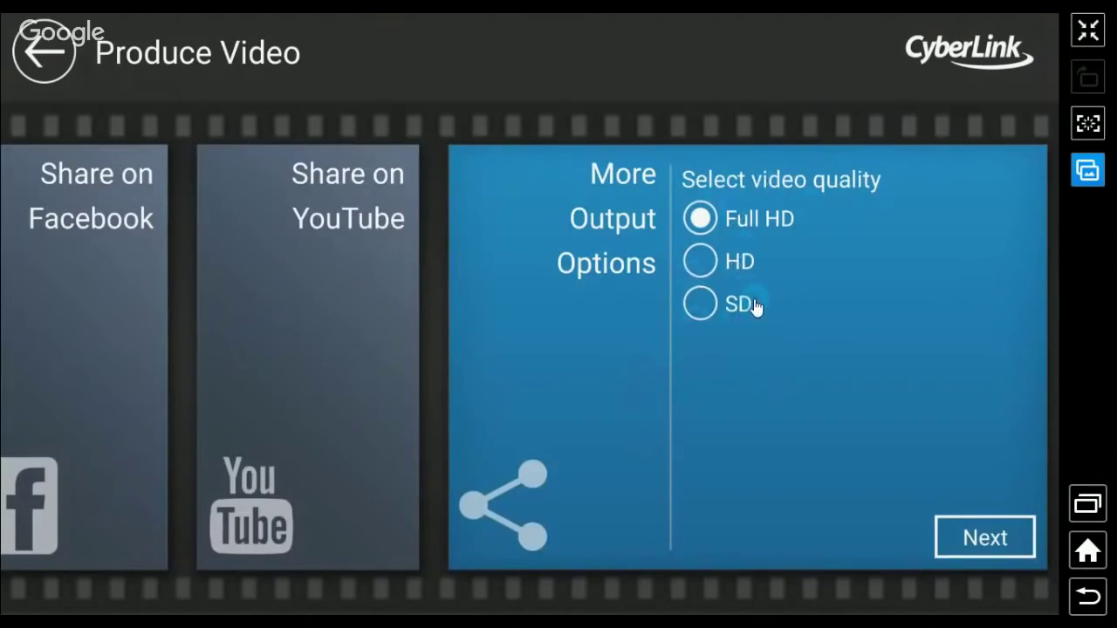
Step: View the Export Project to CyberLink Cloud settings, then leave the mirrored phone screen for the PowerDirector Mobile slide
{"action": "left_click", "coordinate": [608, 133]}
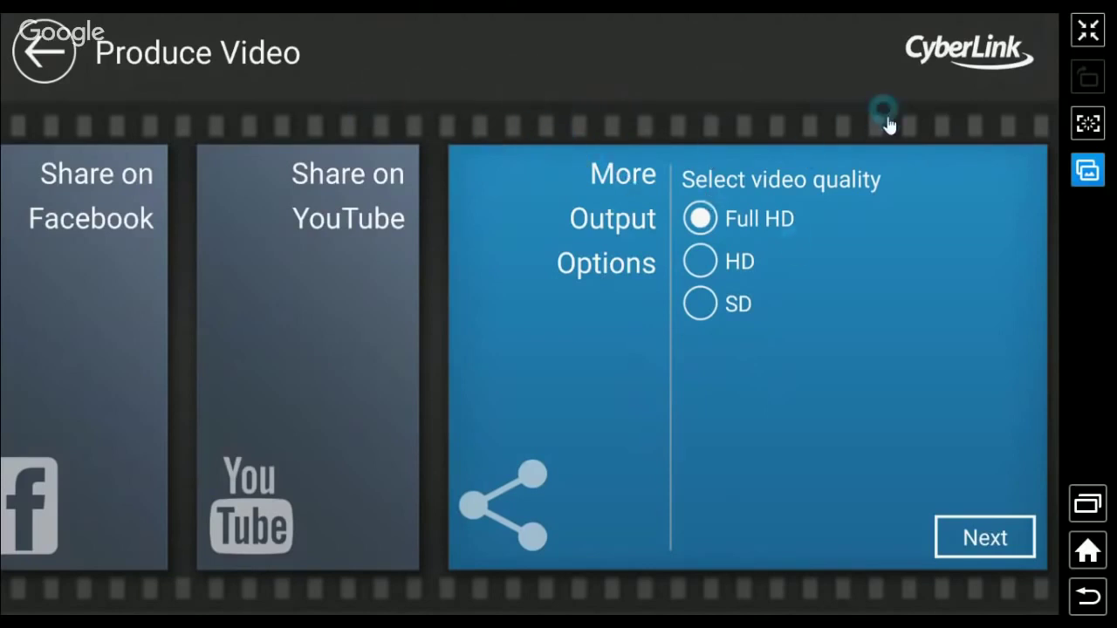
{"action": "left_click_drag", "start_coordinate": [650, 124], "coordinate": [527, 117]}
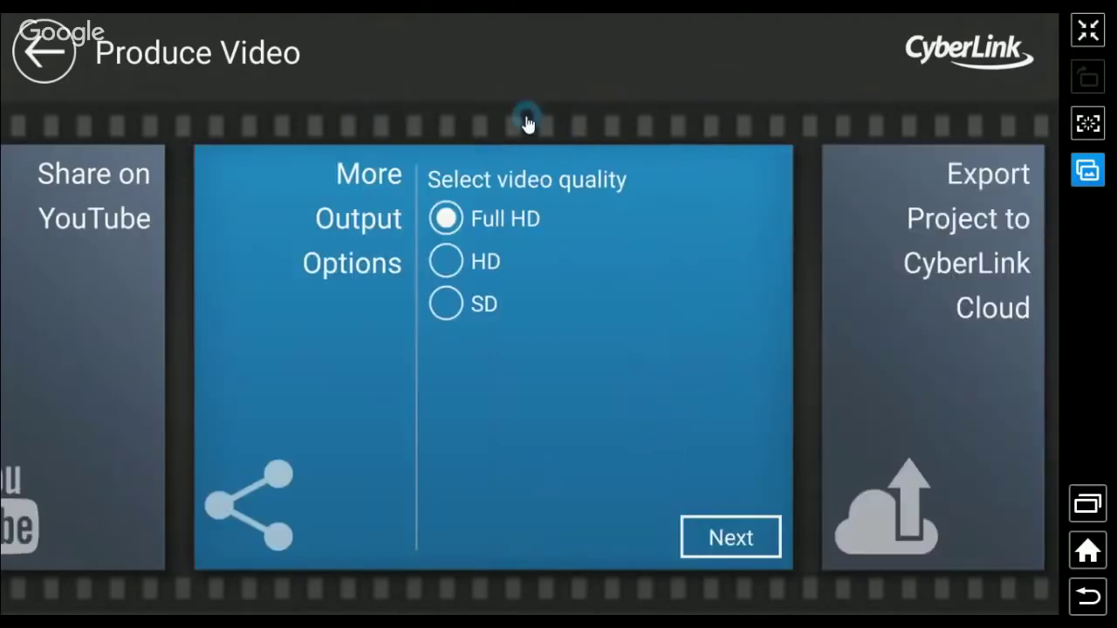
{"action": "left_click", "coordinate": [886, 283]}
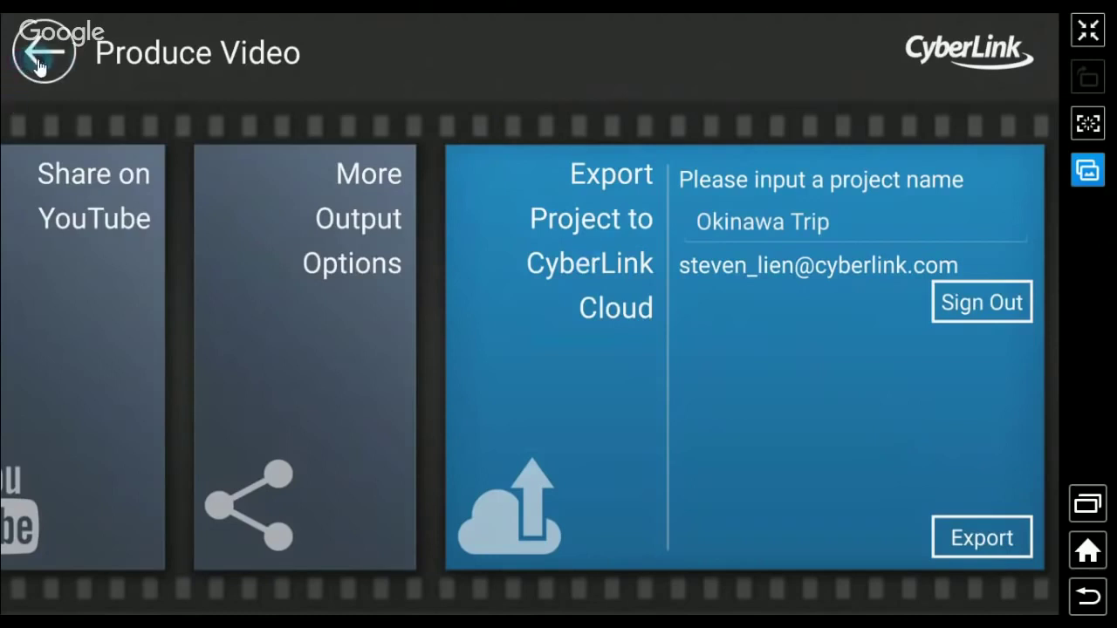
{"action": "left_click", "coordinate": [1090, 35]}
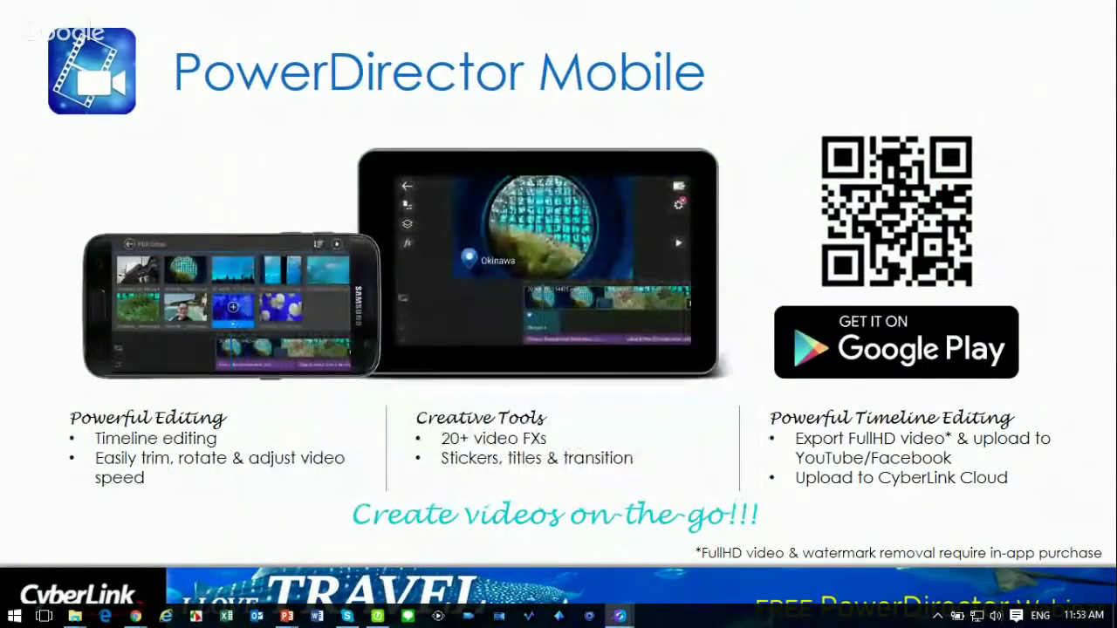
Step: Switch to the PDRM Project folder in File Explorer and inspect its video clips, music file and 3_1 subfolder
{"action": "left_click", "coordinate": [74, 616]}
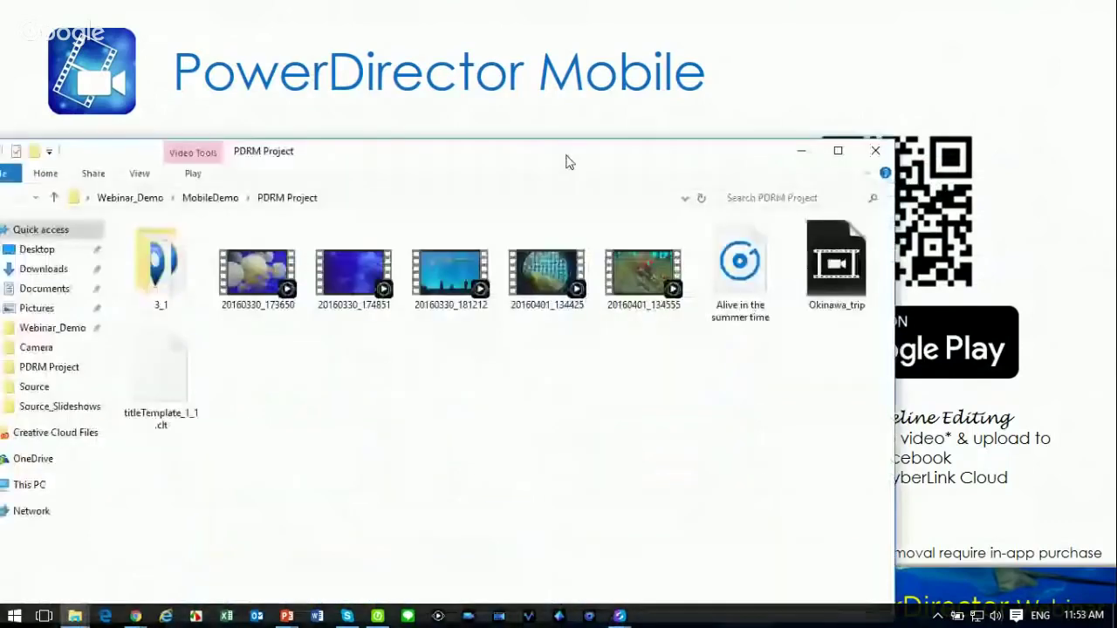
{"action": "left_click_drag", "start_coordinate": [566, 161], "coordinate": [685, 5]}
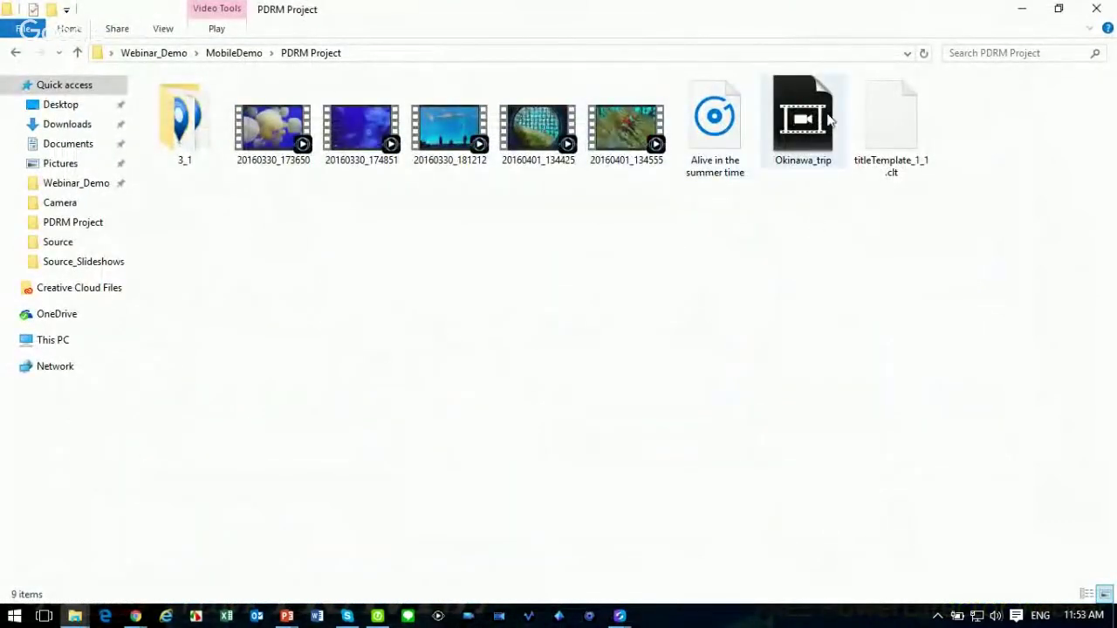
{"action": "left_click_drag", "start_coordinate": [637, 211], "coordinate": [234, 73]}
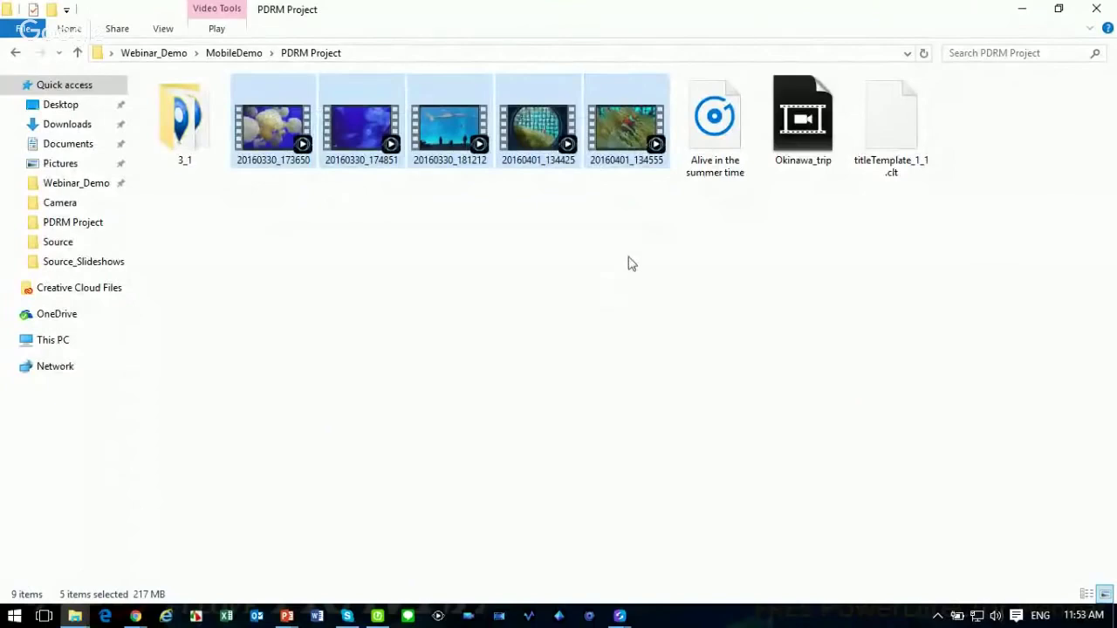
{"action": "left_click", "coordinate": [707, 150]}
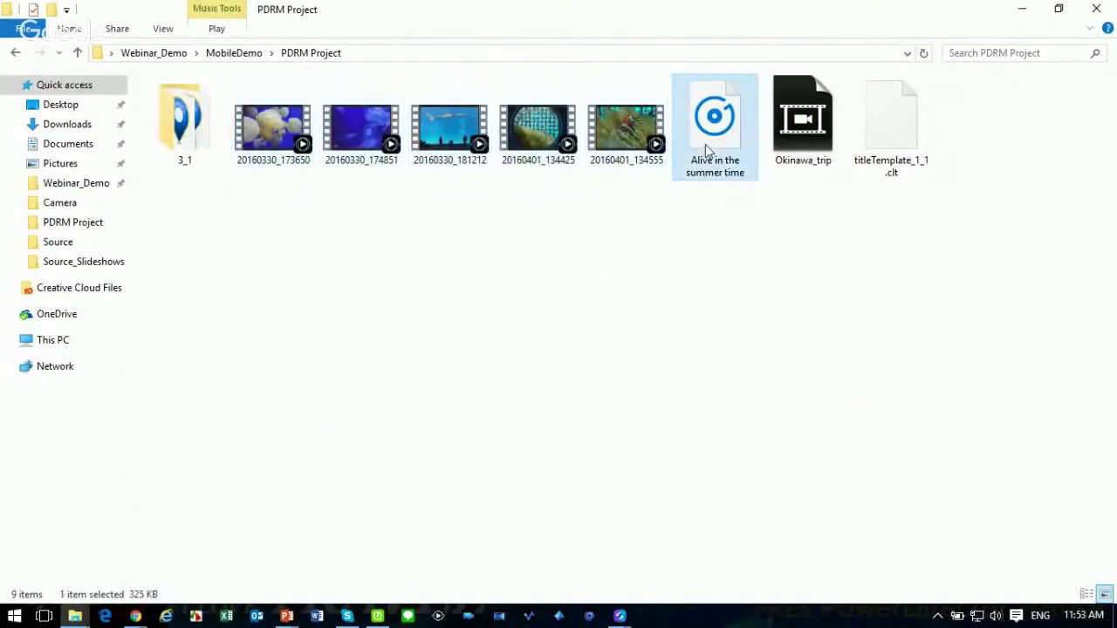
{"action": "double_click", "coordinate": [199, 139]}
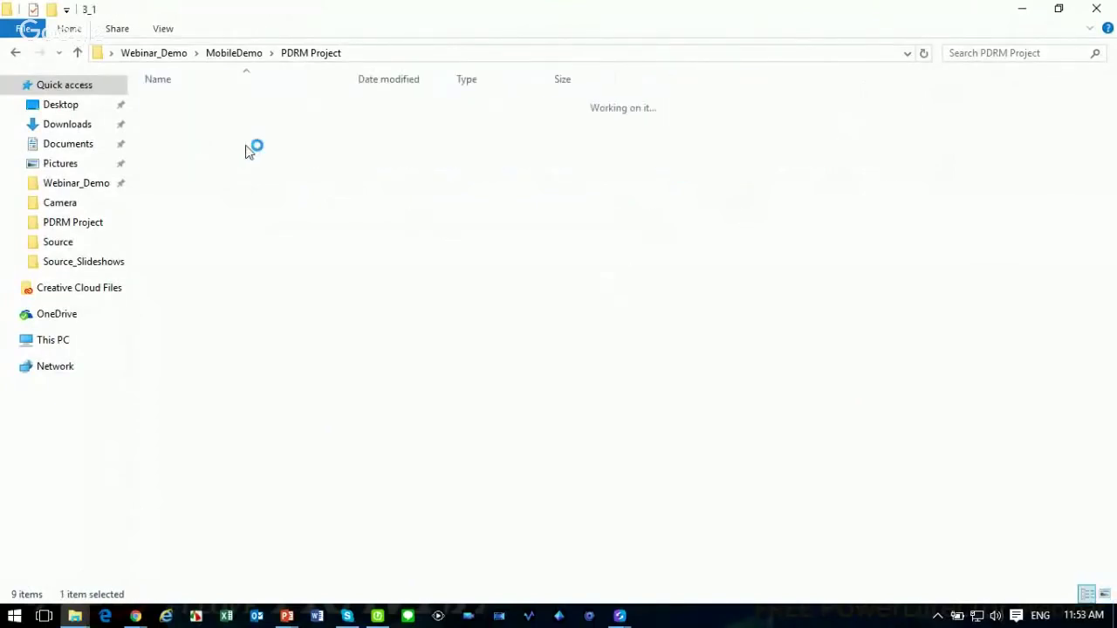
{"action": "left_click", "coordinate": [15, 52]}
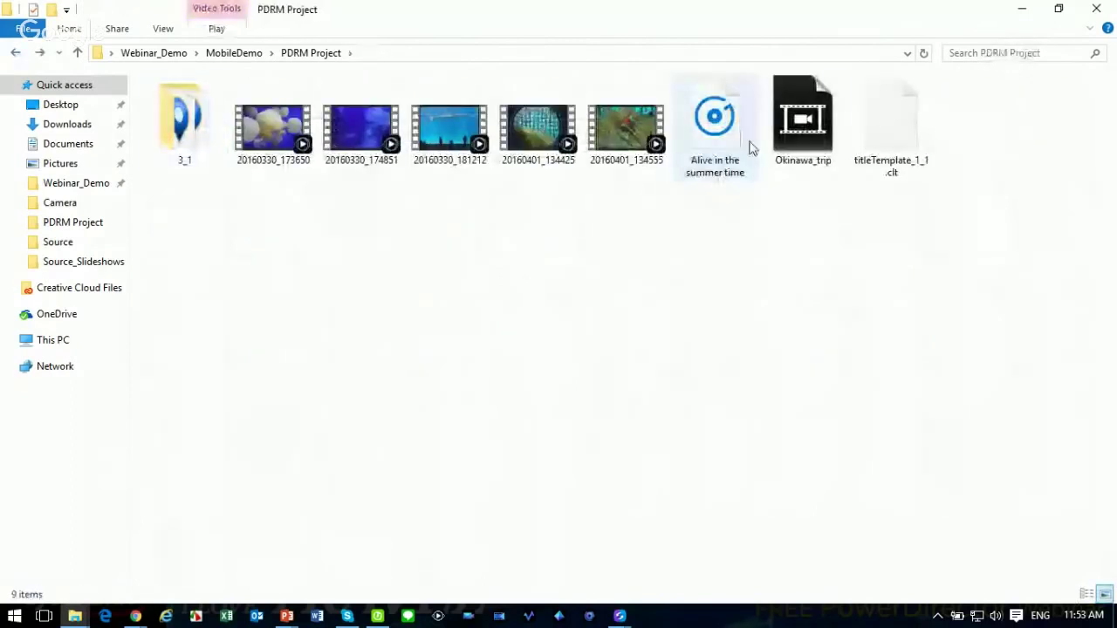
Step: Open the Okinawa_trip project in desktop PowerDirector and preview its opening, pausing as the title fades out
{"action": "double_click", "coordinate": [801, 122]}
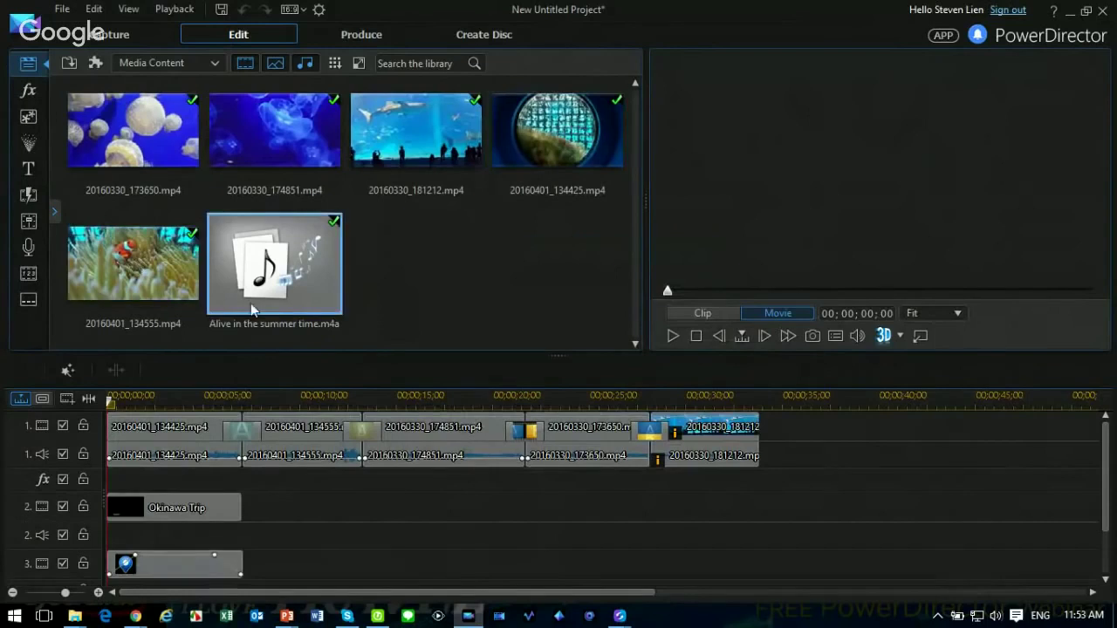
{"action": "left_click", "coordinate": [677, 335]}
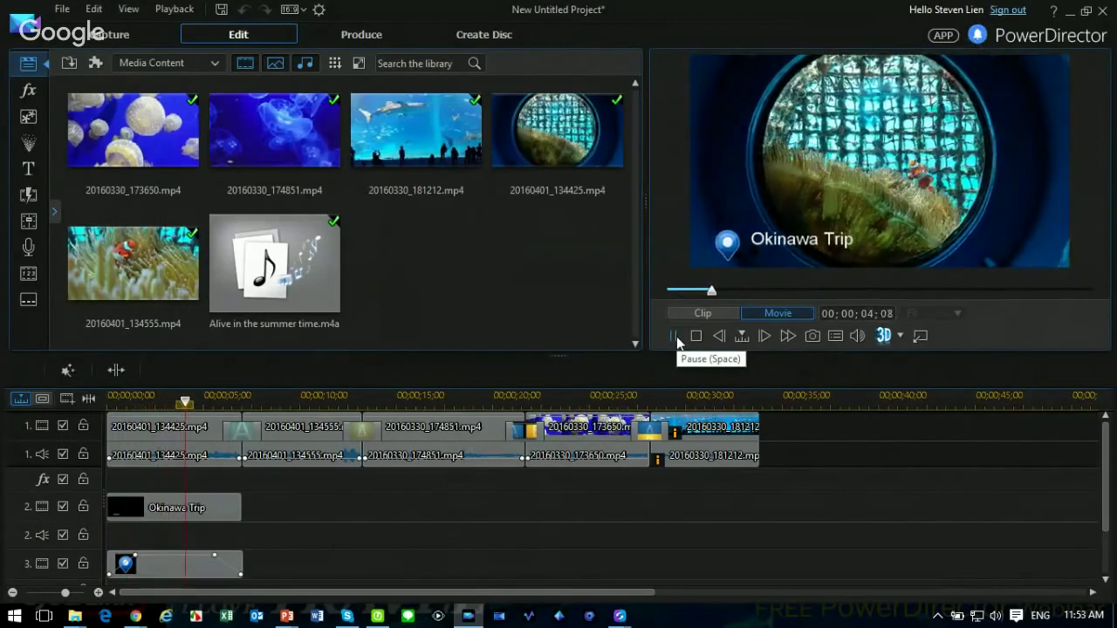
{"action": "left_click", "coordinate": [673, 336]}
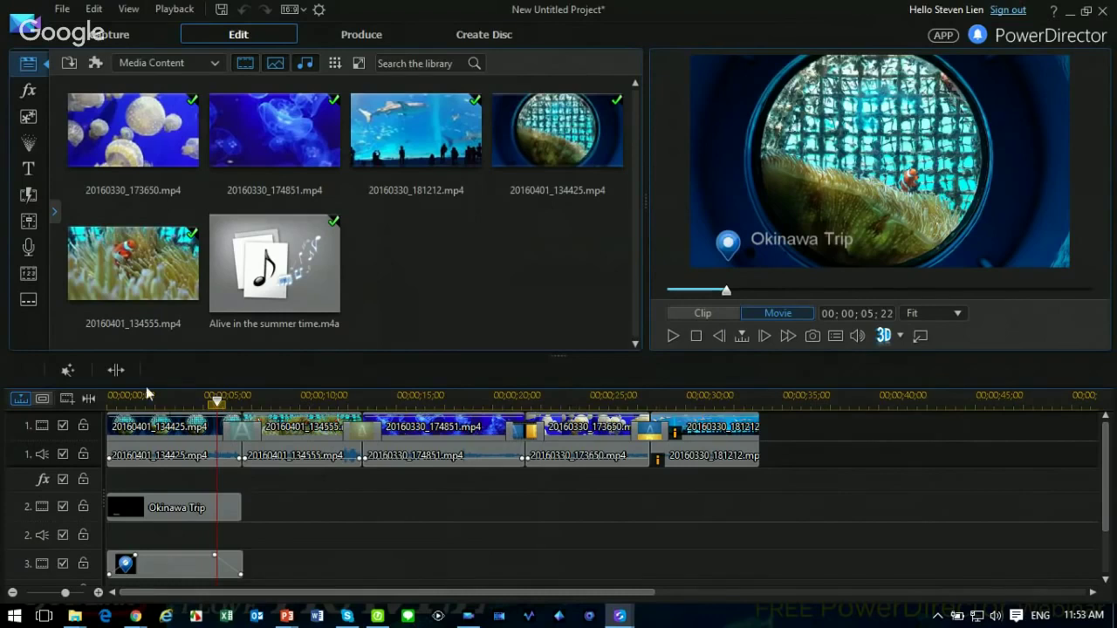
Step: Close the desktop PowerDirector project and return to the running PowerPoint slide show
{"action": "left_click", "coordinate": [1102, 12]}
{"action": "left_click", "coordinate": [616, 345]}
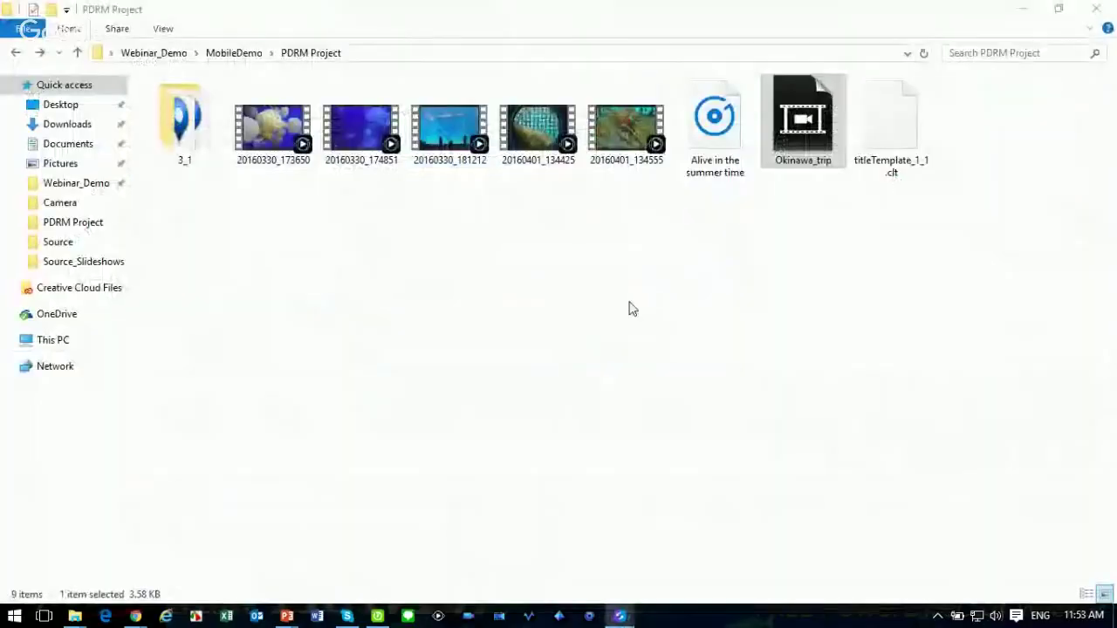
{"action": "mouse_move", "coordinate": [288, 613]}
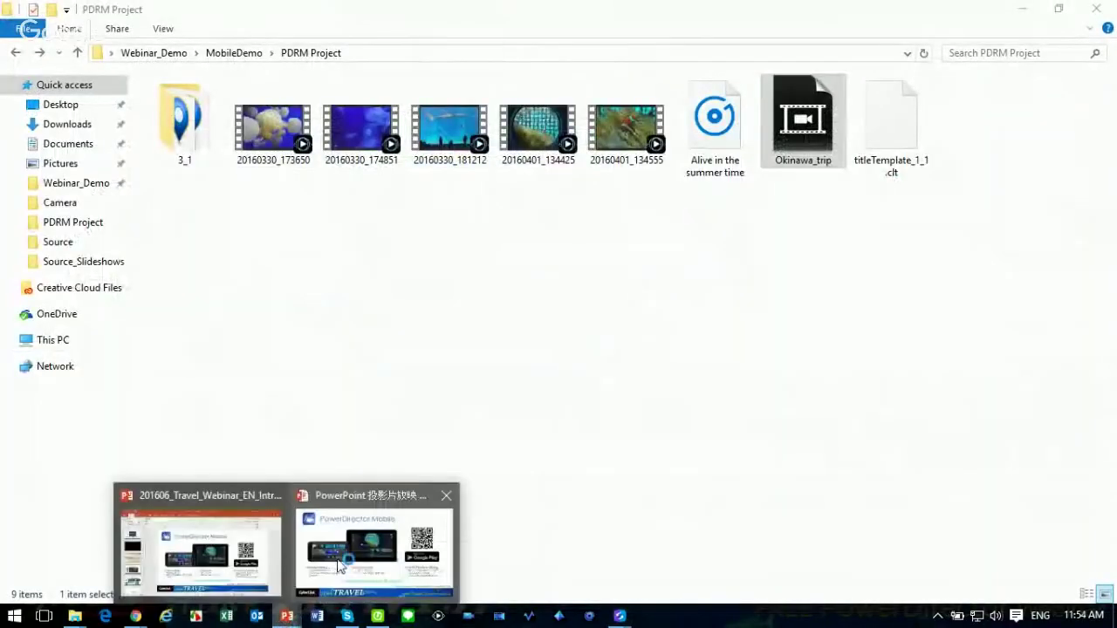
{"action": "left_click", "coordinate": [339, 565]}
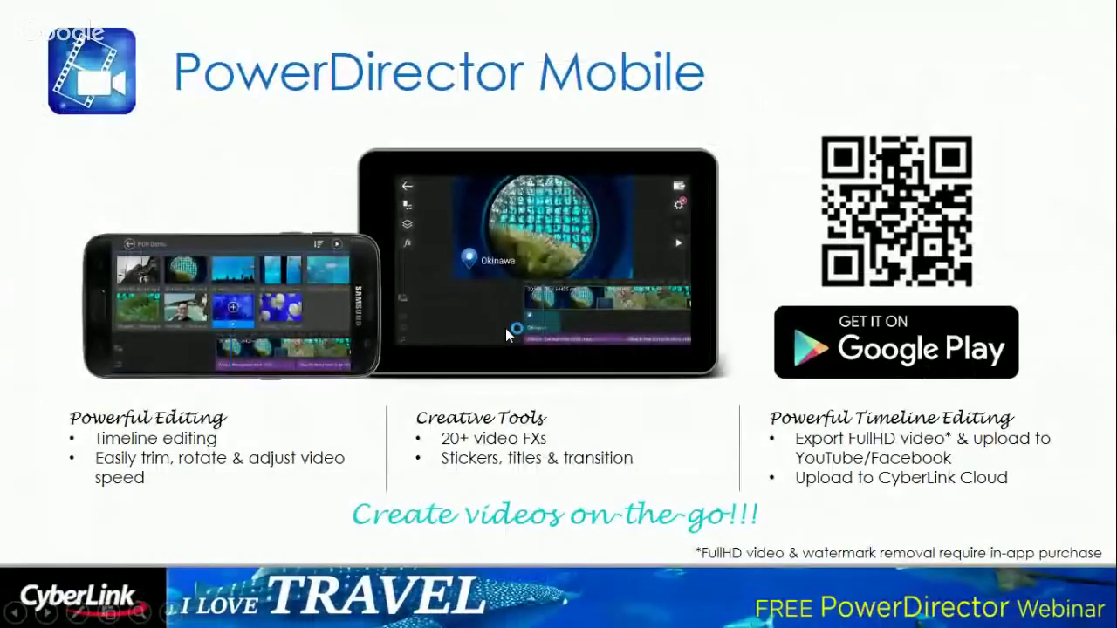
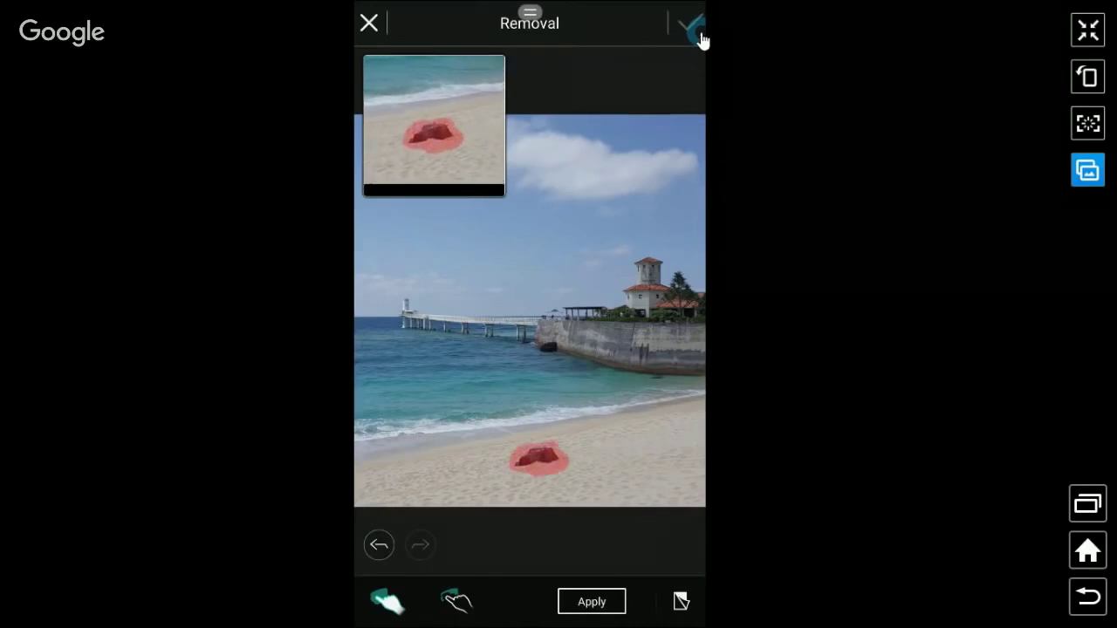
Step: Remove the masked object from the beach sand with the Removal tool and accept the result
{"action": "left_click", "coordinate": [703, 41]}
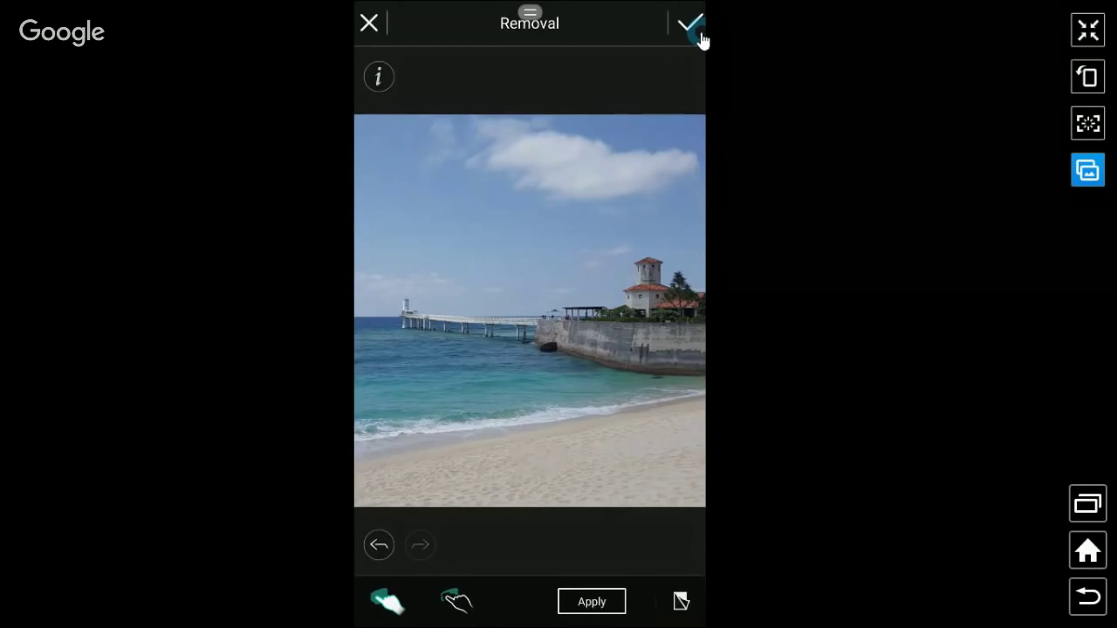
{"action": "left_click", "coordinate": [699, 35]}
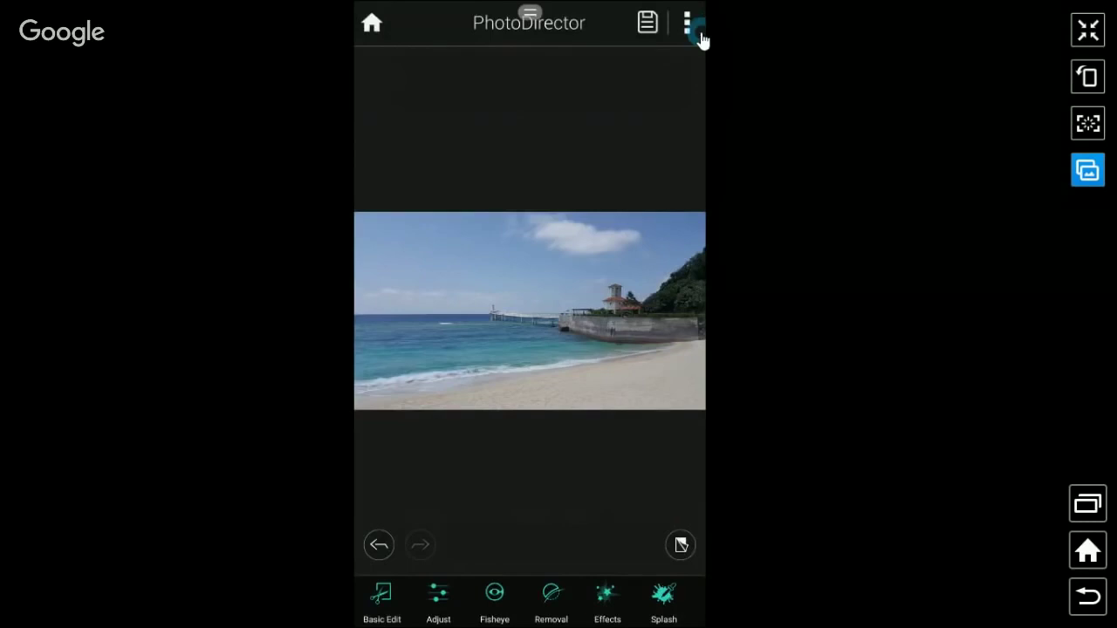
Step: Boost the beach photo's contrast with an S-shaped curve on the combined color channel, lifting the highlights and lowering the shadows
{"action": "left_click", "coordinate": [439, 601]}
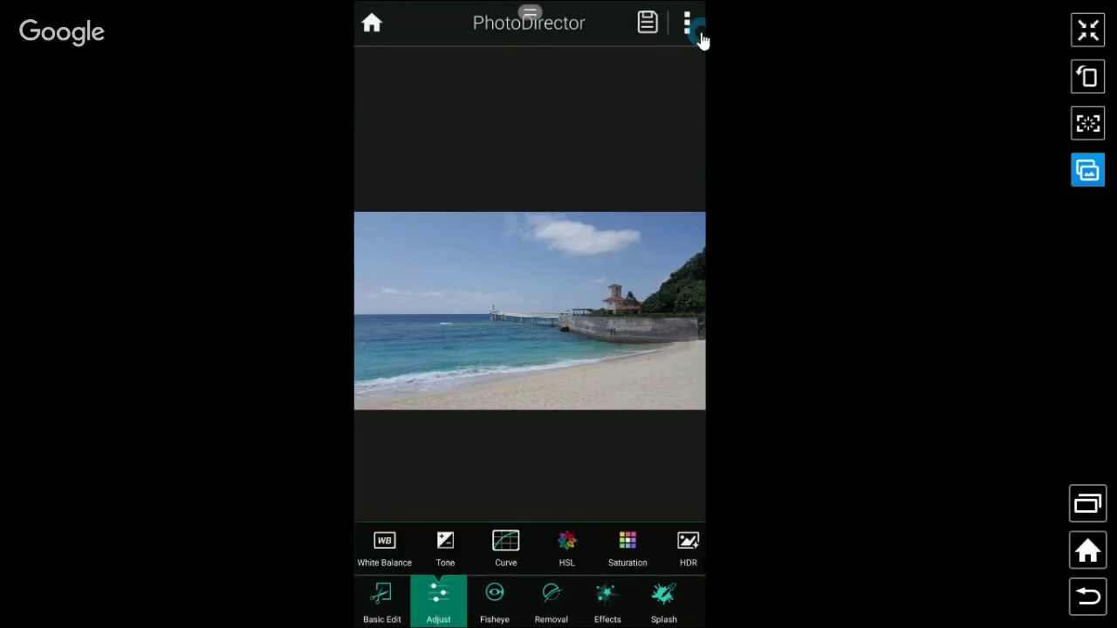
{"action": "left_click", "coordinate": [505, 548]}
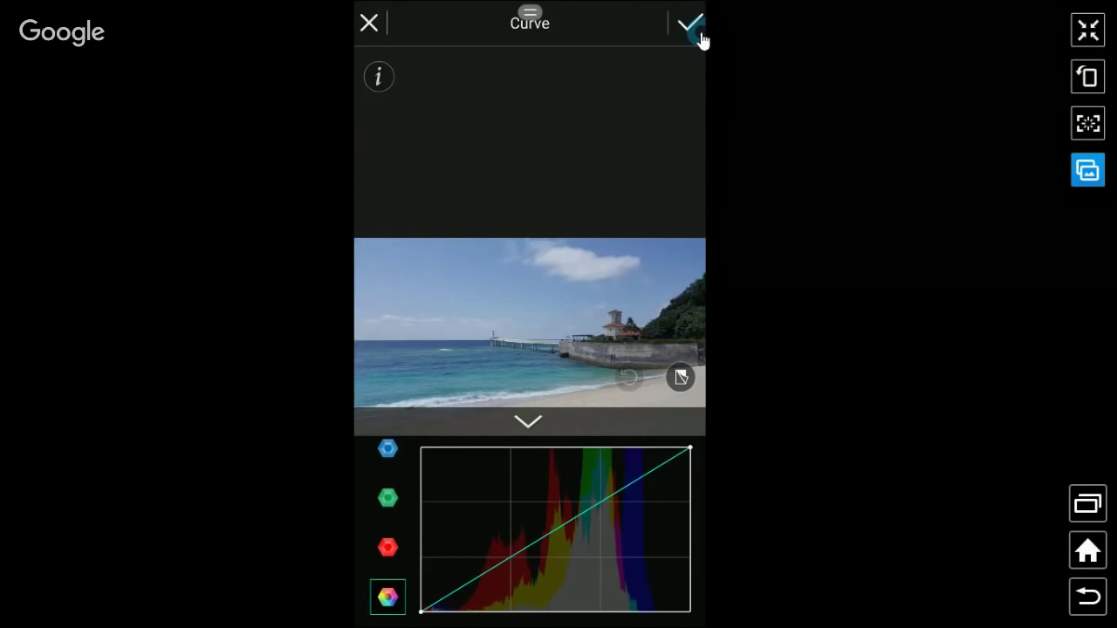
{"action": "left_click_drag", "start_coordinate": [593, 506], "coordinate": [618, 465]}
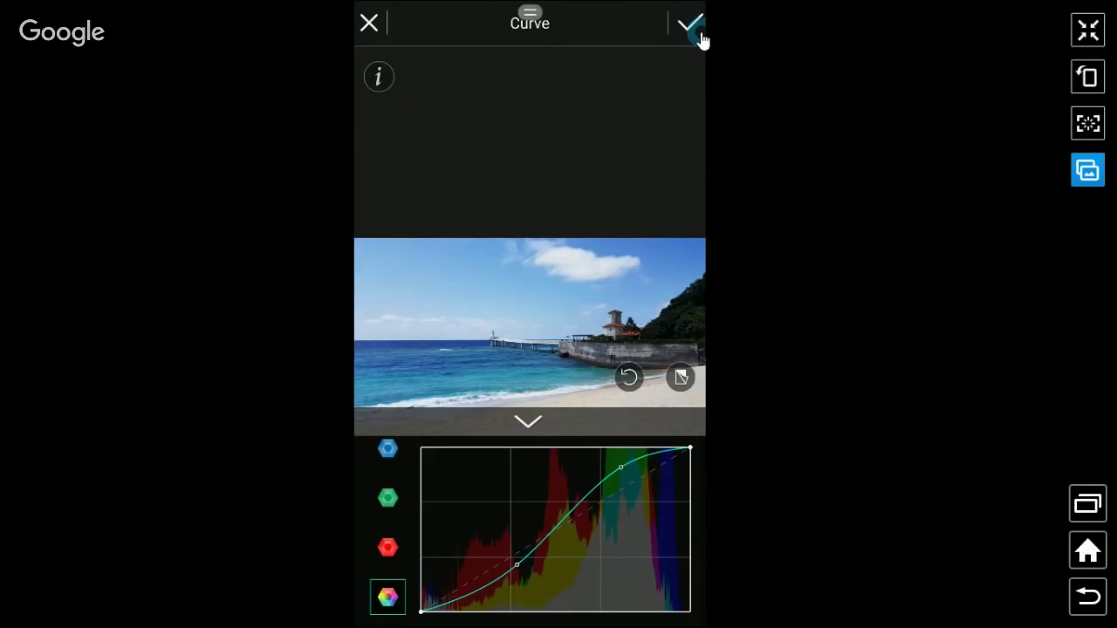
{"action": "left_click", "coordinate": [701, 36]}
Step: Set the beach photo's saturation to 6 and its HDR strength to 28
{"action": "left_click", "coordinate": [701, 37]}
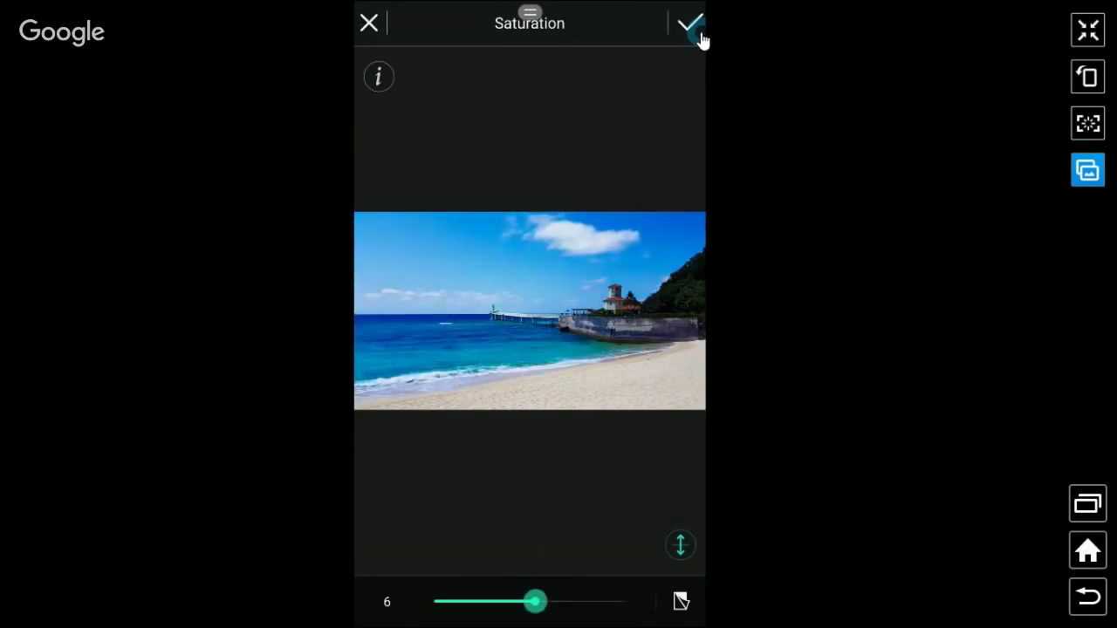
{"action": "left_click", "coordinate": [700, 36]}
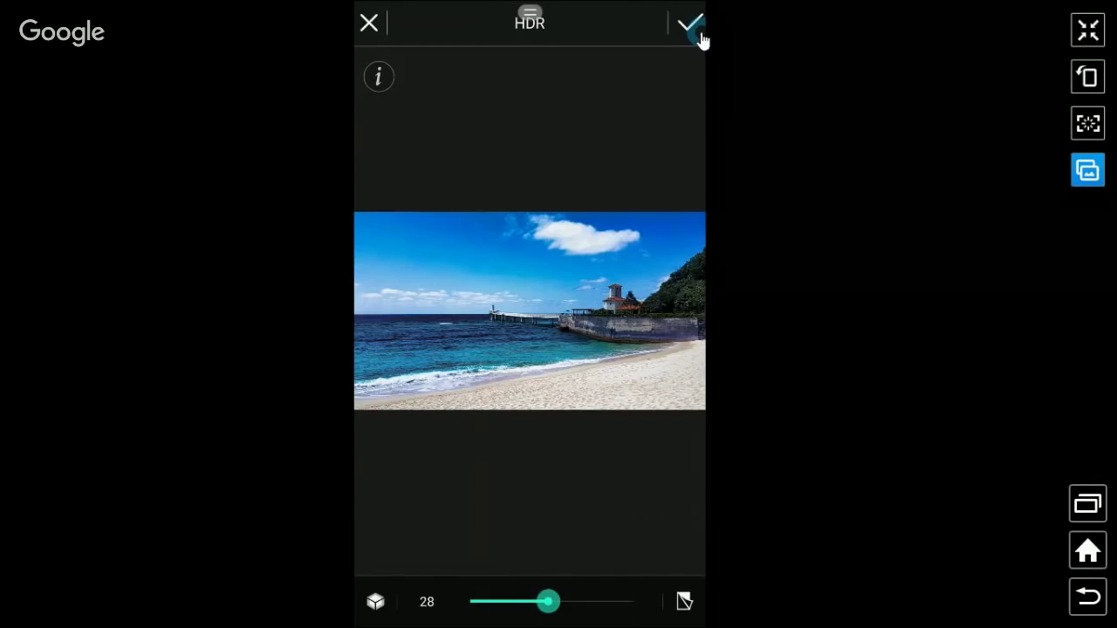
{"action": "left_click", "coordinate": [703, 39]}
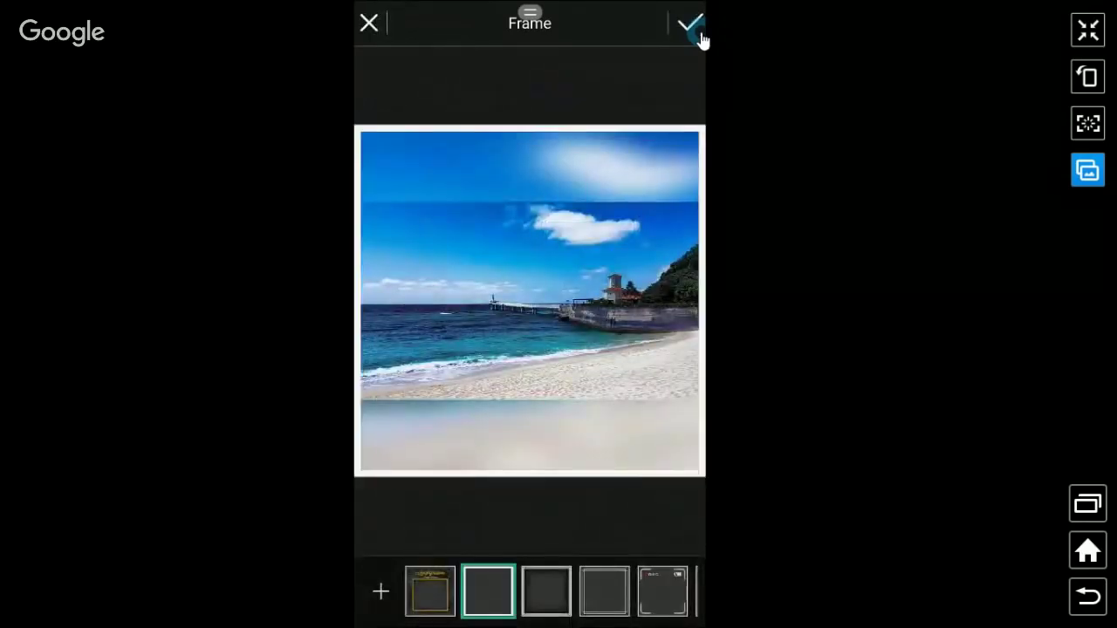
Step: Apply the plain white frame and add the text "OKINAWA TRIP" in a thin all-caps font across the photo's upper sky
{"action": "left_click", "coordinate": [701, 35]}
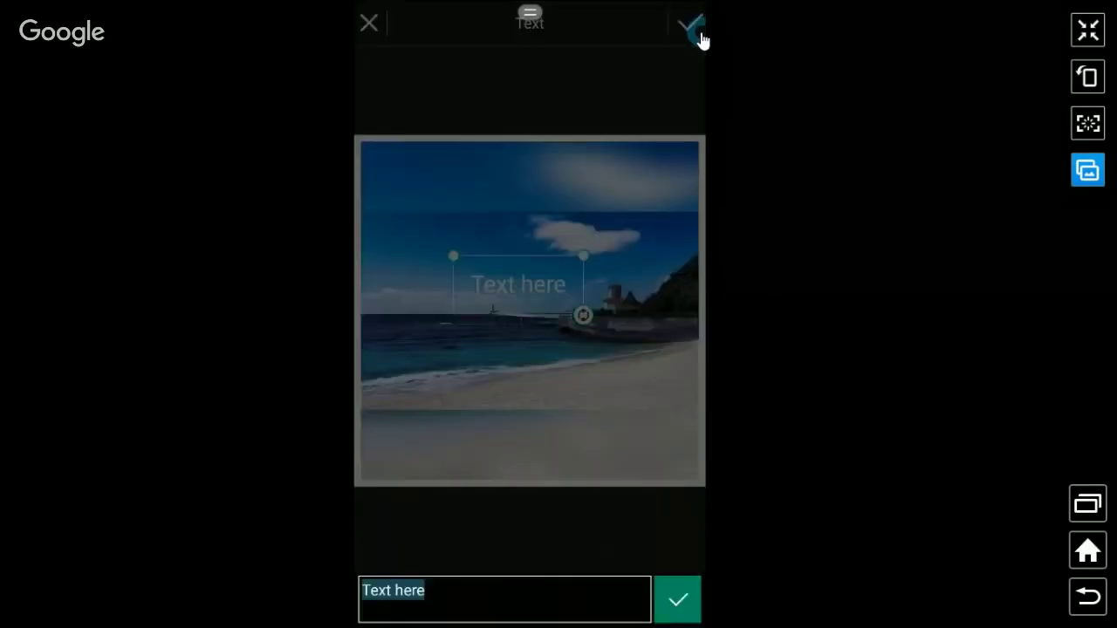
{"action": "key", "text": "BackSpace"}
{"action": "key", "text": "BackSpace"}
{"action": "key", "text": "BackSpace"}
{"action": "key", "text": "BackSpace"}
{"action": "key", "text": "BackSpace"}
{"action": "key", "text": "BackSpace"}
{"action": "key", "text": "BackSpace"}
{"action": "key", "text": "BackSpace"}
{"action": "key", "text": "BackSpace"}
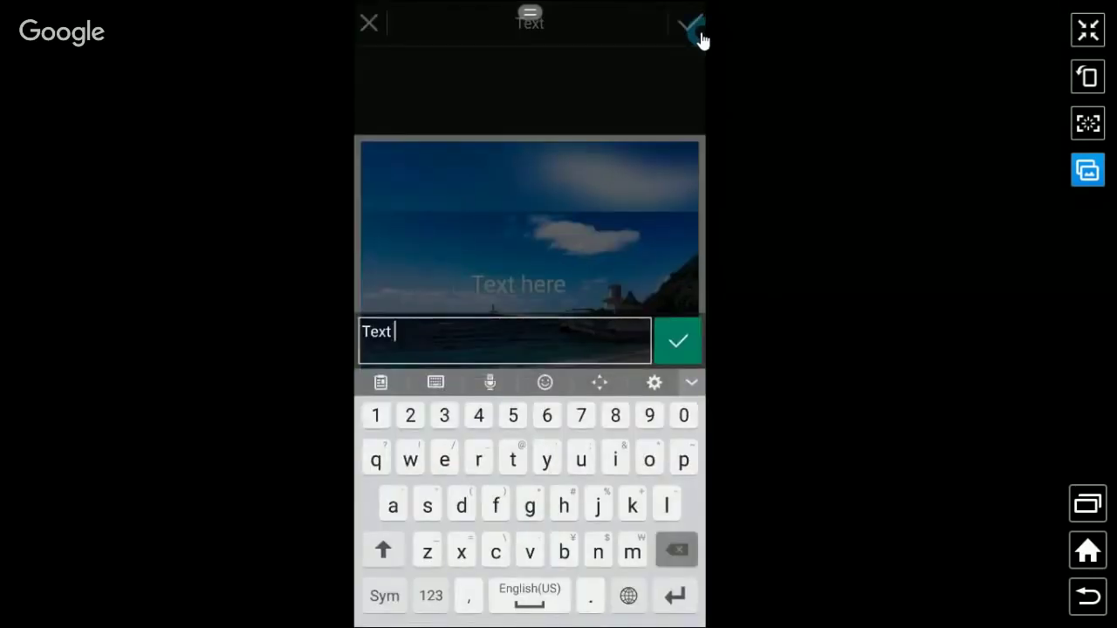
{"action": "type", "text": "OK"}
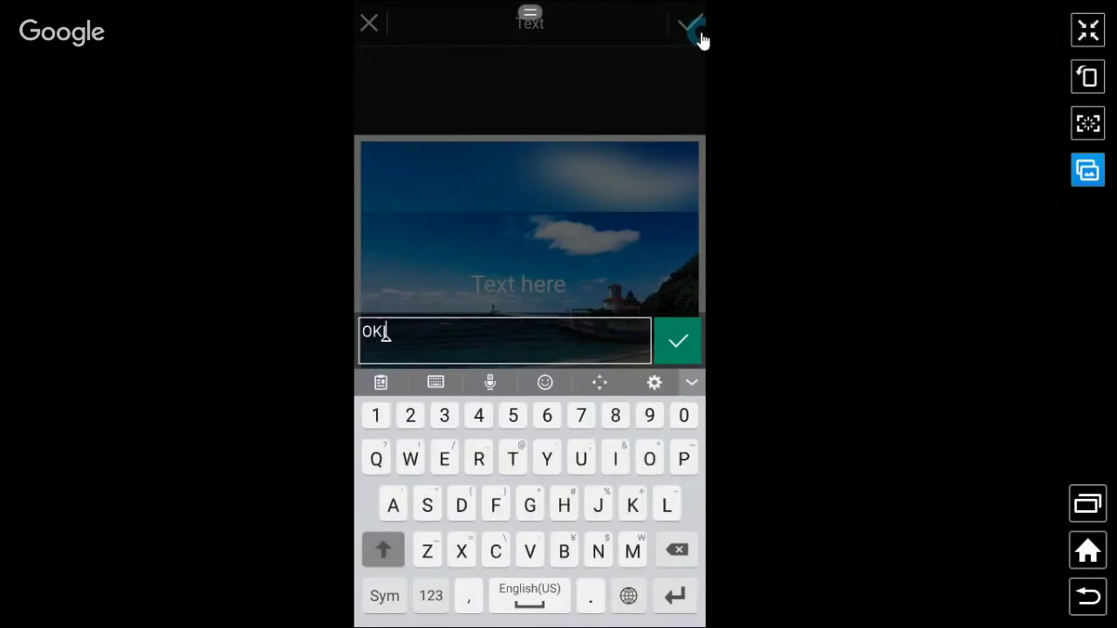
{"action": "type", "text": "INAW"}
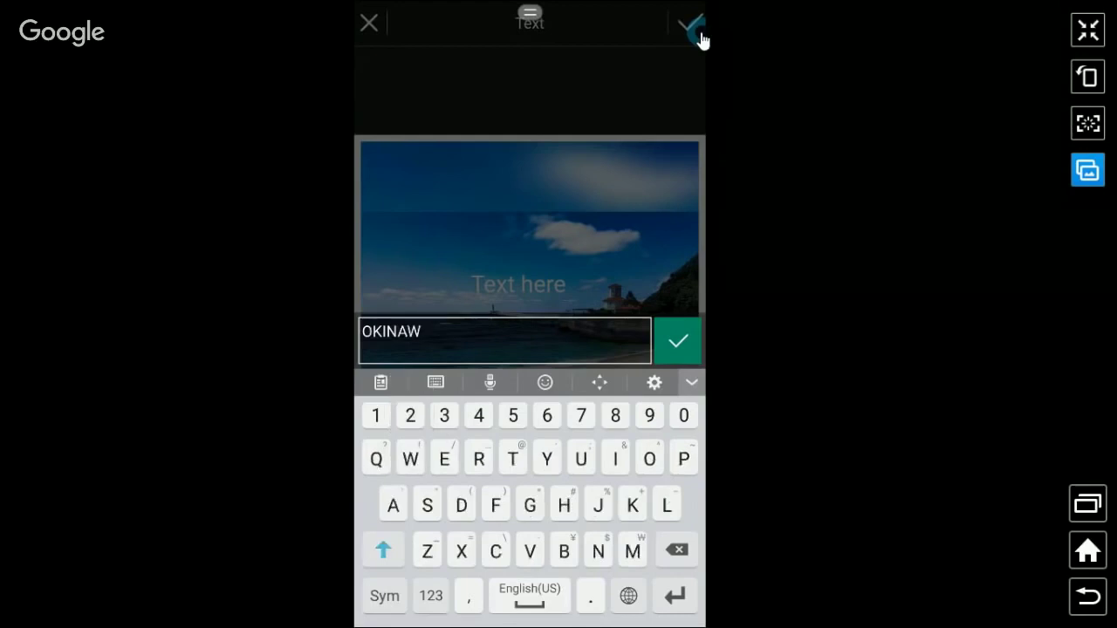
{"action": "type", "text": "M"}
{"action": "key", "text": "BackSpace"}
{"action": "key", "text": "shift"}
{"action": "type", "text": "A TR"}
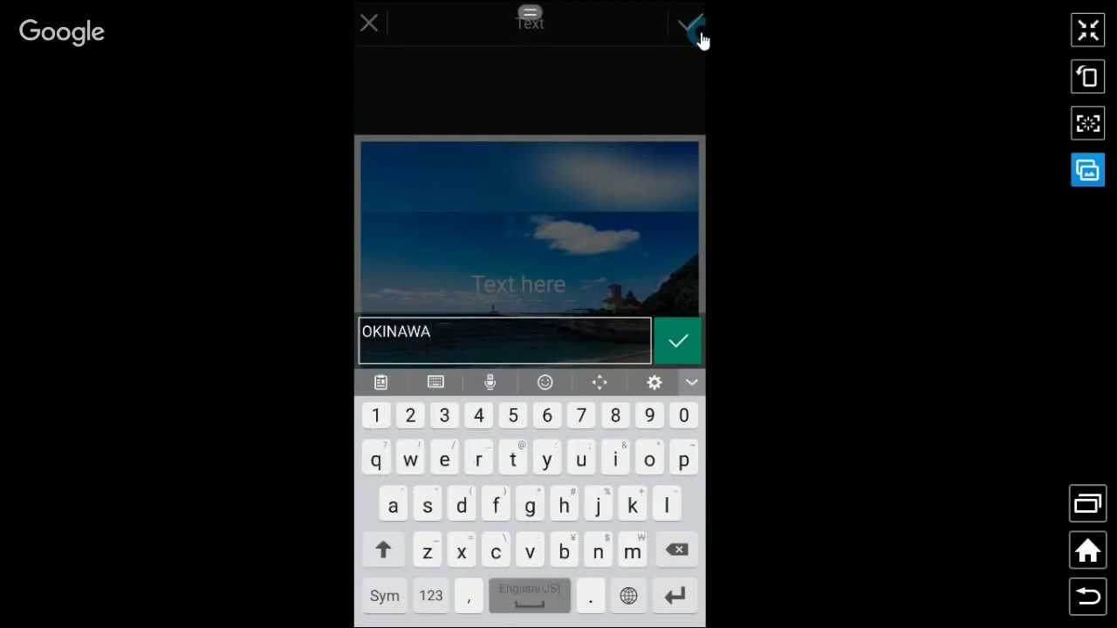
{"action": "type", "text": "IP"}
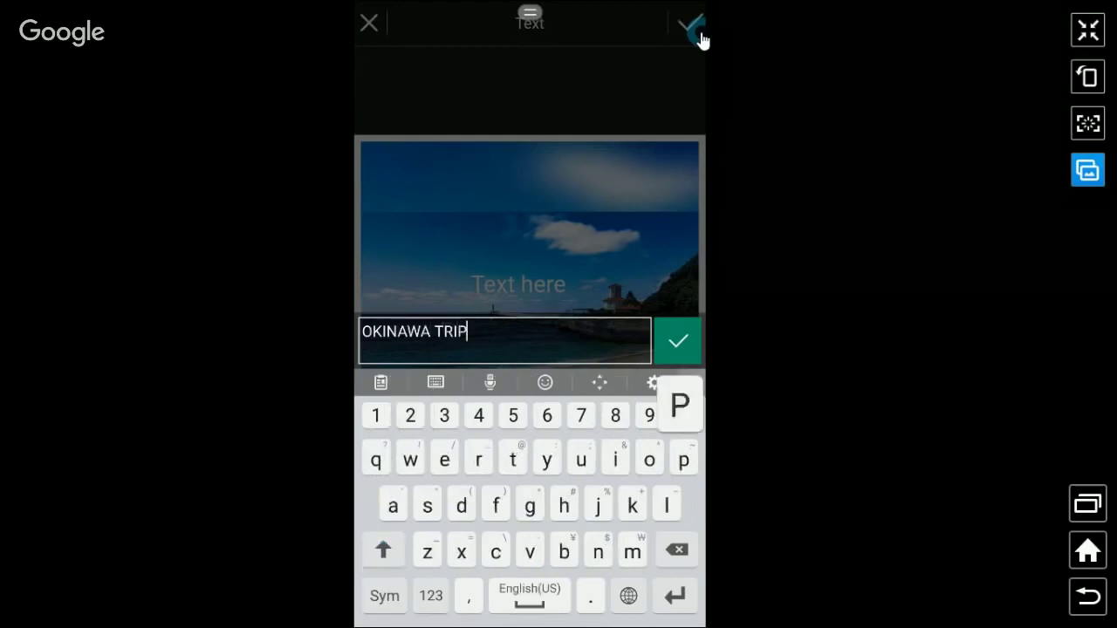
{"action": "key", "text": "Return"}
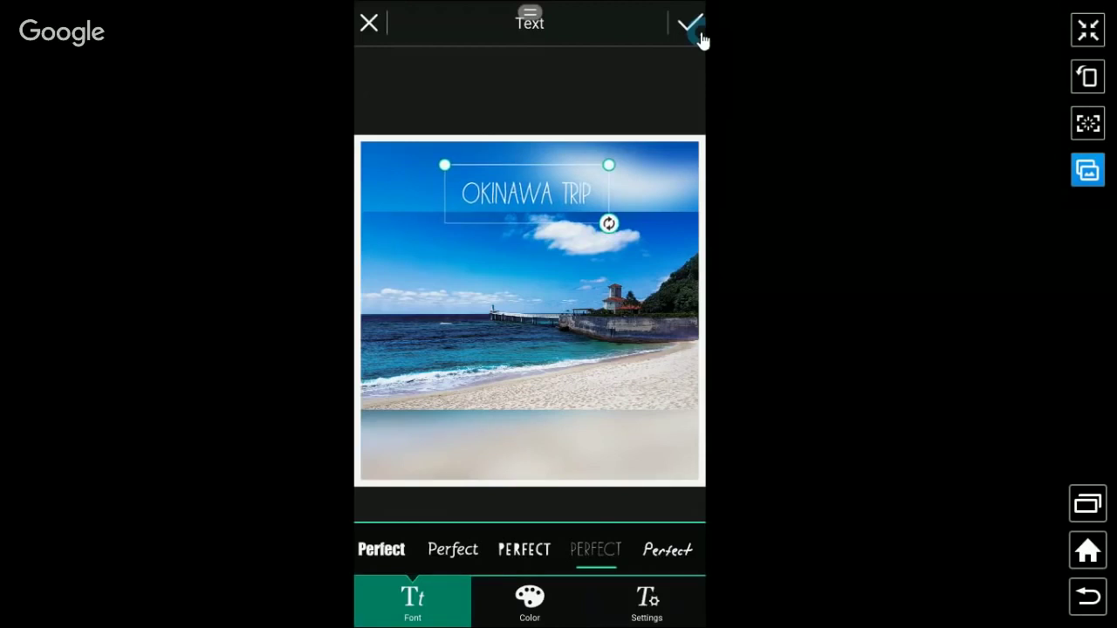
{"action": "left_click", "coordinate": [700, 33]}
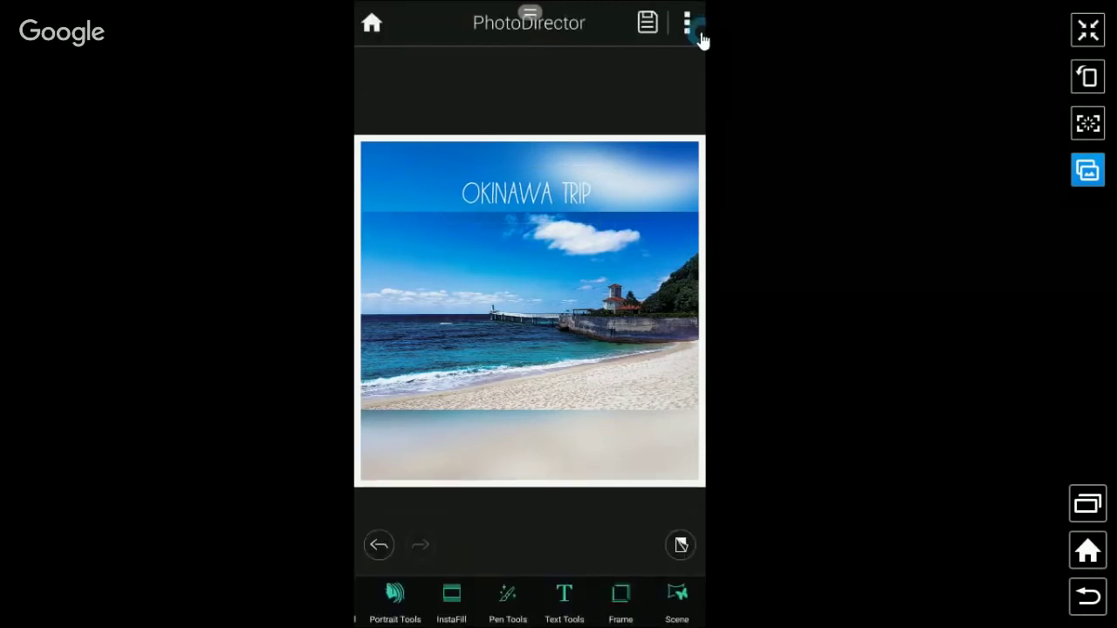
Step: Save the edited photo and share it to Instagram, accepting the square crop
{"action": "left_click", "coordinate": [701, 35]}
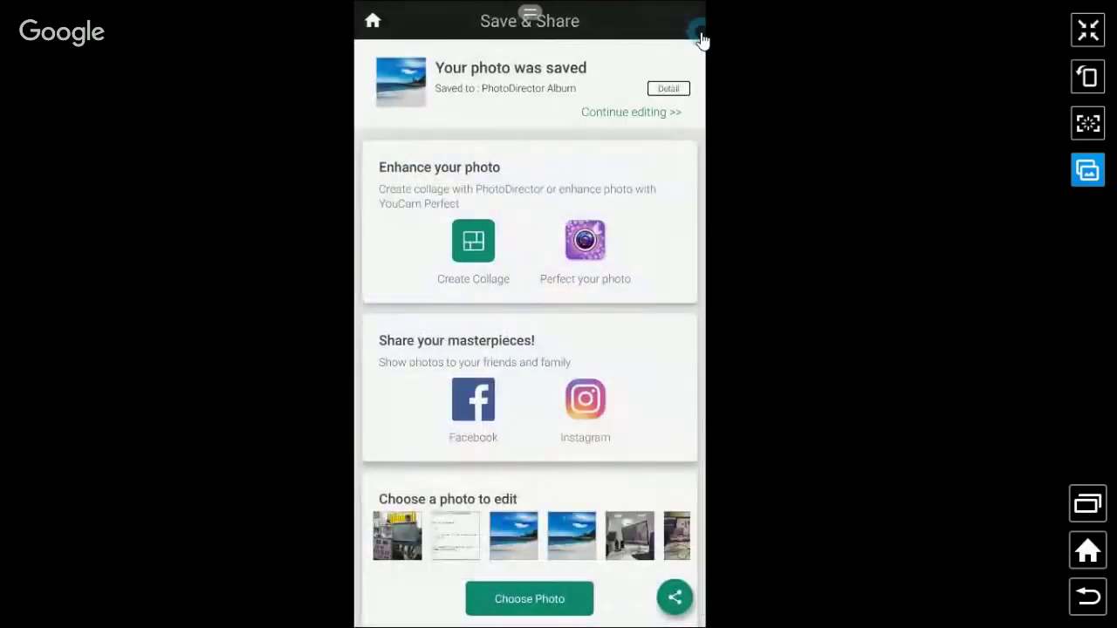
{"action": "left_click", "coordinate": [701, 37]}
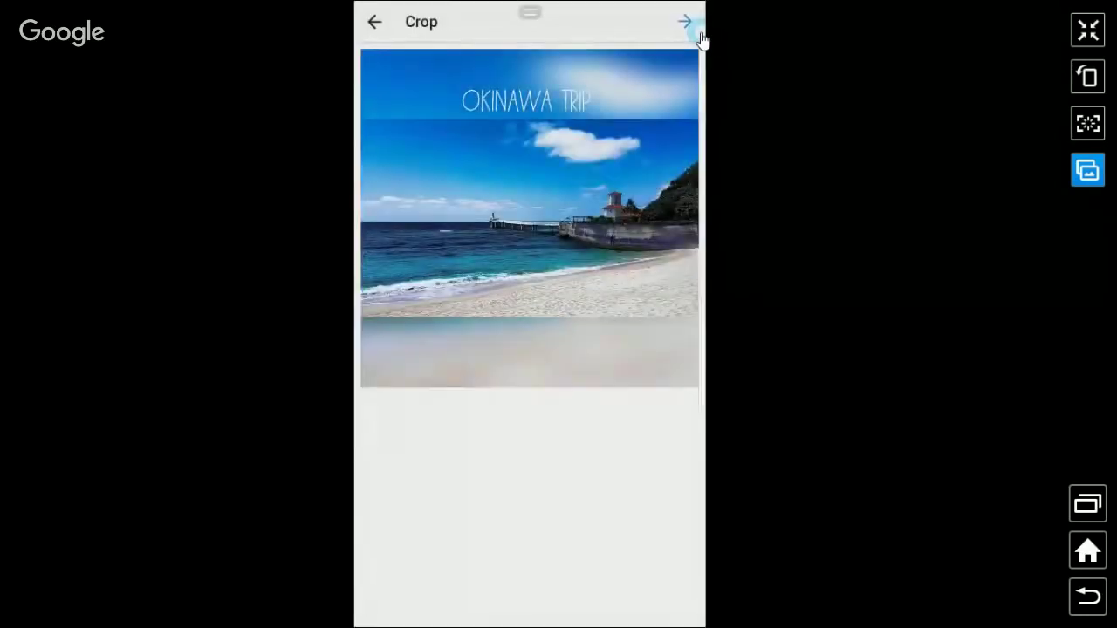
{"action": "left_click", "coordinate": [701, 36]}
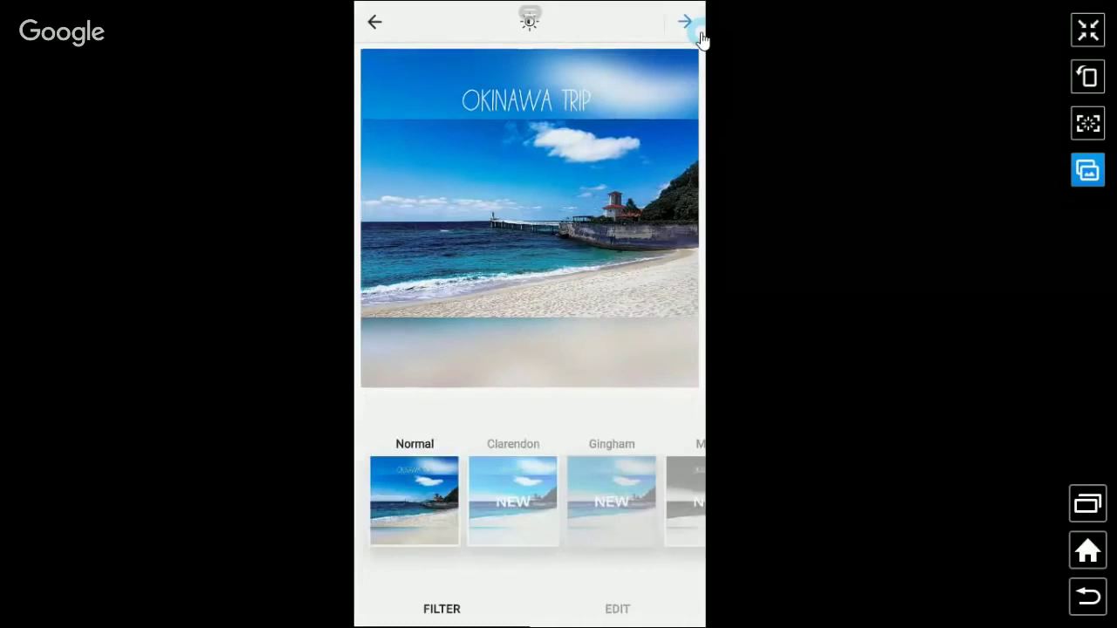
Step: Keep the Normal filter and enter "Okinawa" as the caption of the Instagram post
{"action": "left_click", "coordinate": [701, 39]}
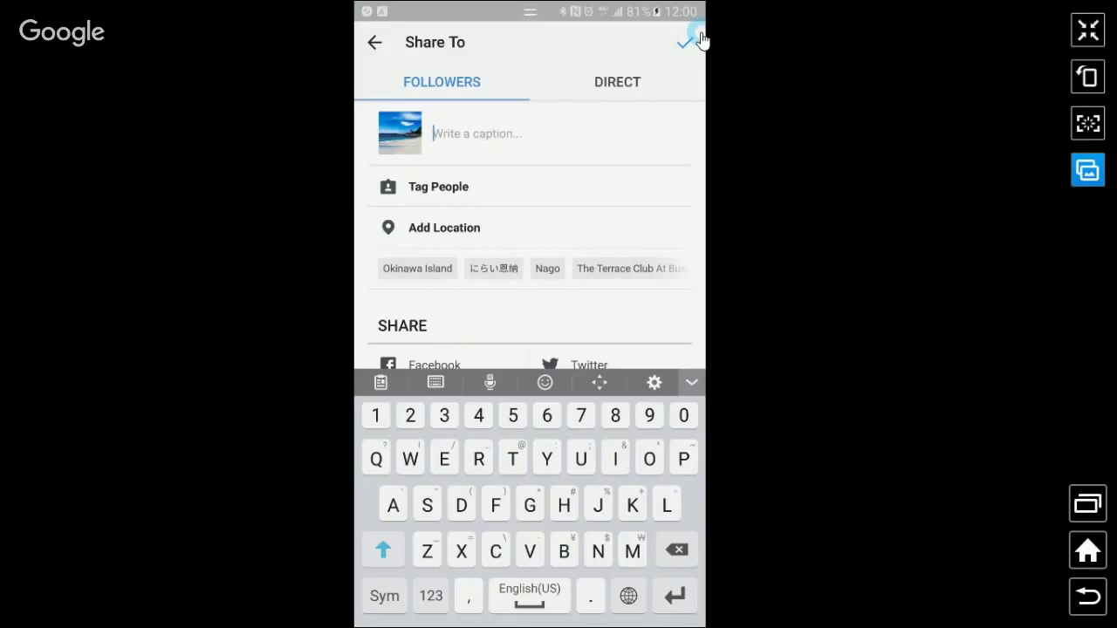
{"action": "type", "text": "Ok"}
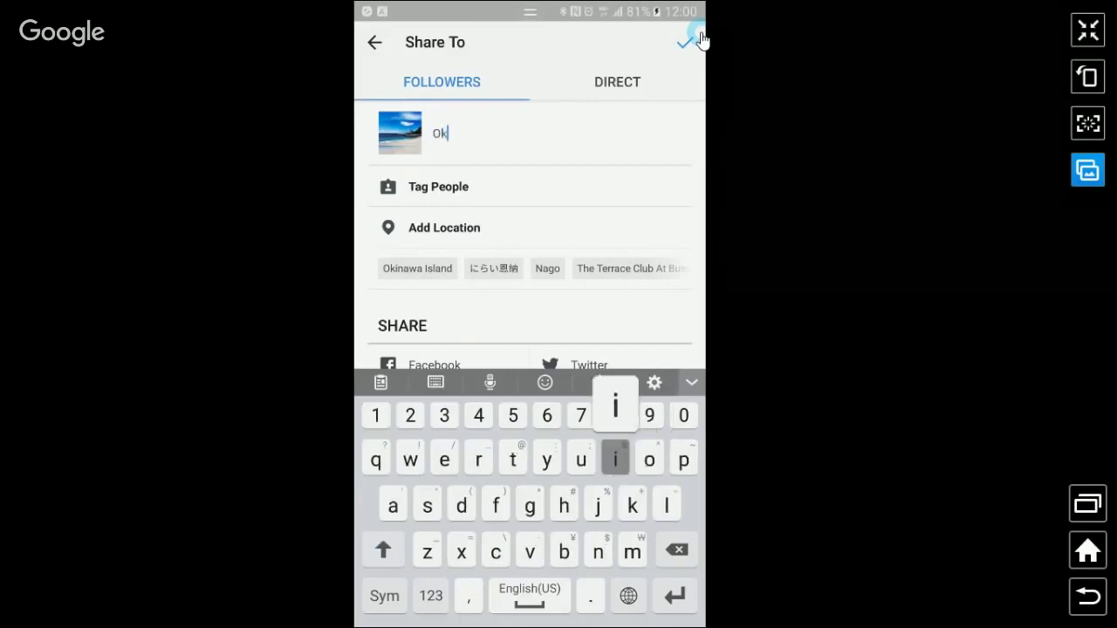
{"action": "type", "text": "inawa"}
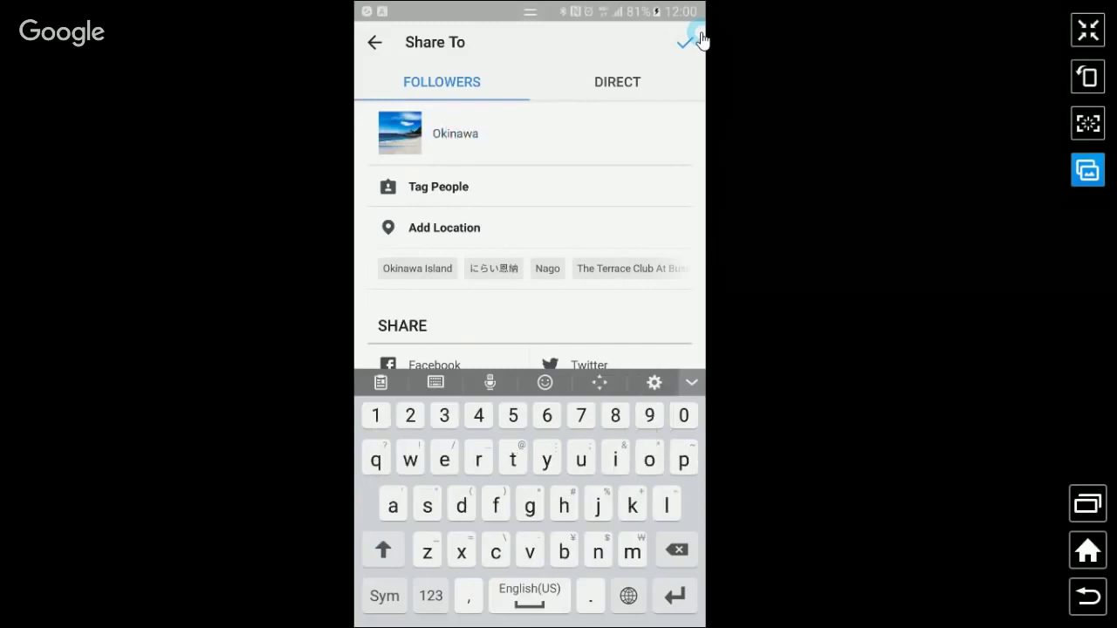
Step: Publish the Okinawa post on Instagram, dismiss the rating request, view the post in the feed and leave Instagram
{"action": "left_click", "coordinate": [701, 39]}
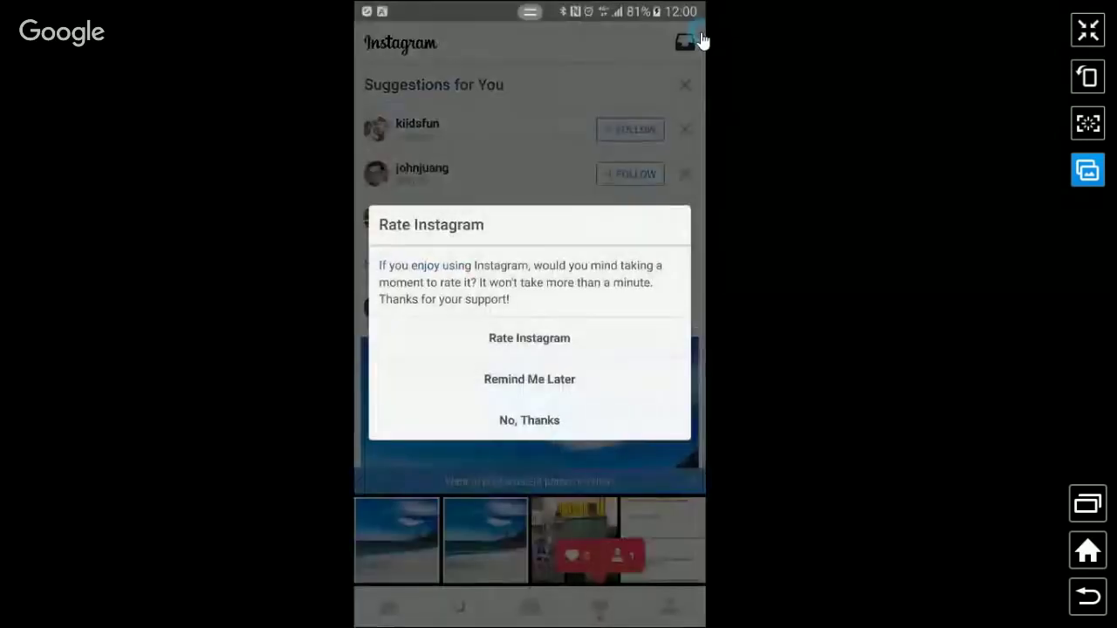
{"action": "left_click", "coordinate": [703, 40]}
{"action": "scroll", "coordinate": [702, 40], "scroll_direction": "down", "scroll_amount": 5}
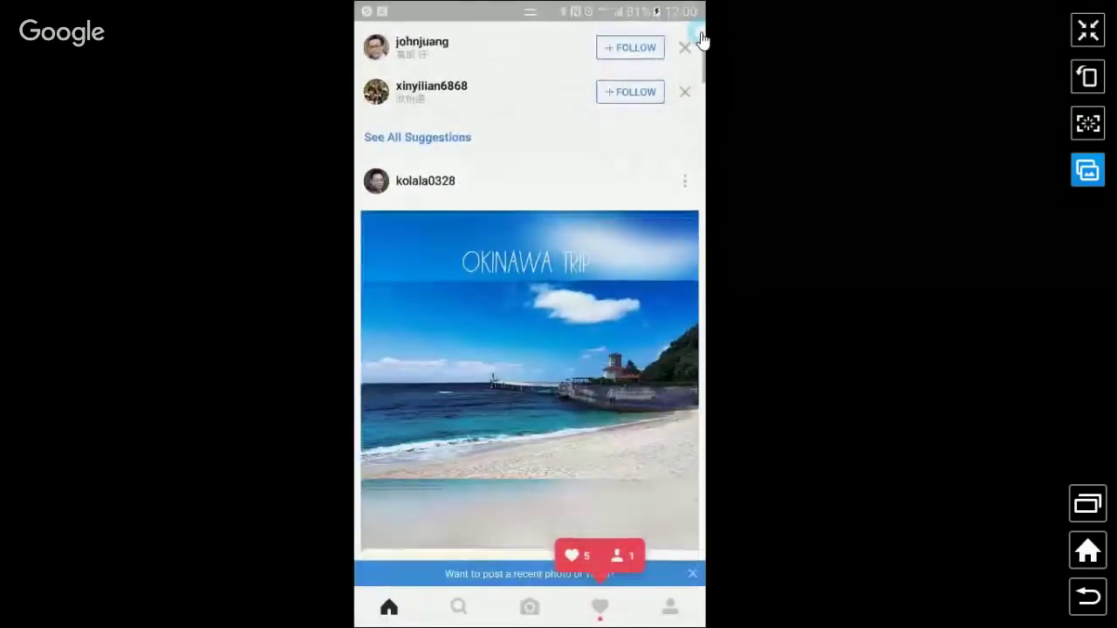
{"action": "scroll", "coordinate": [703, 40], "scroll_direction": "down", "scroll_amount": 3}
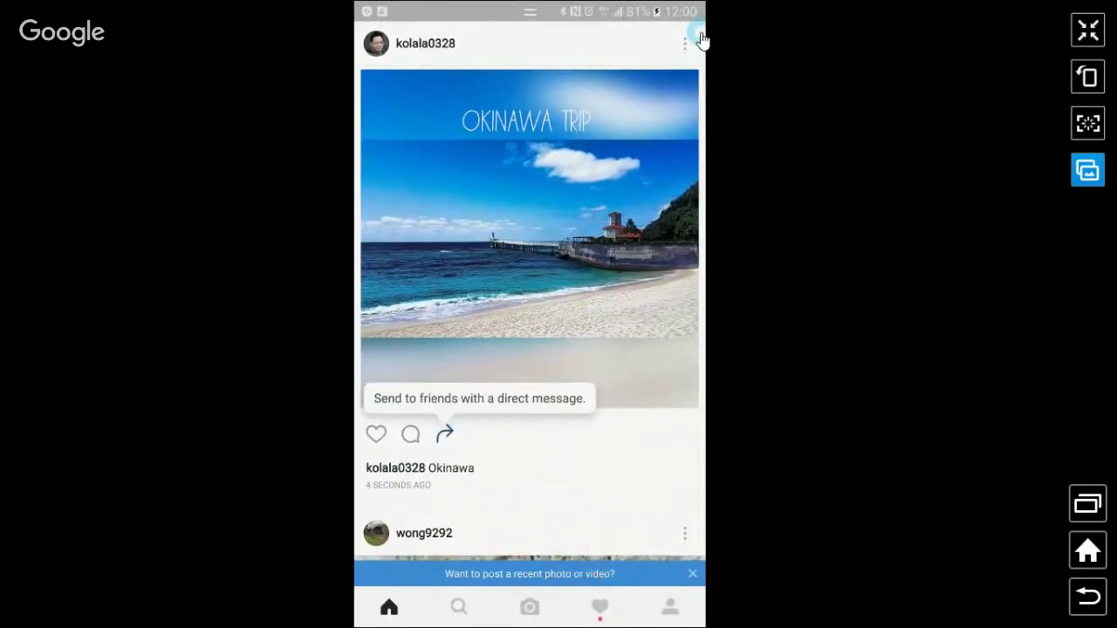
{"action": "key", "text": "Escape"}
{"action": "key", "text": "Escape"}
{"action": "key", "text": "Escape"}
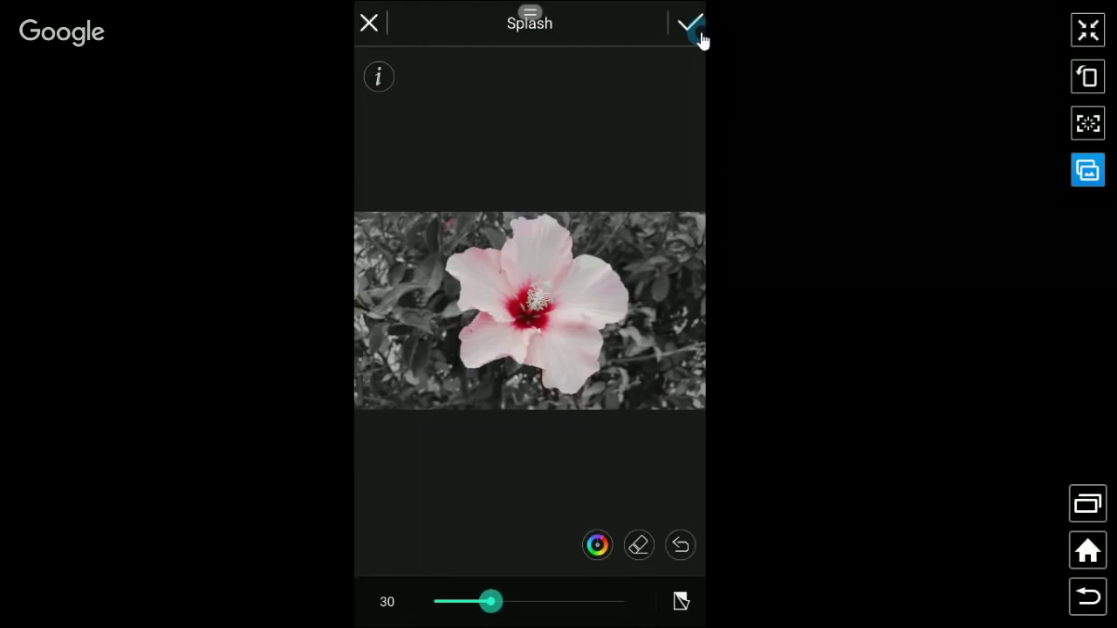
Step: Refine the hibiscus photo's Splash effect with the eraser, restoring the yellow colour of the stamen at the flower's centre
{"action": "left_click", "coordinate": [638, 545]}
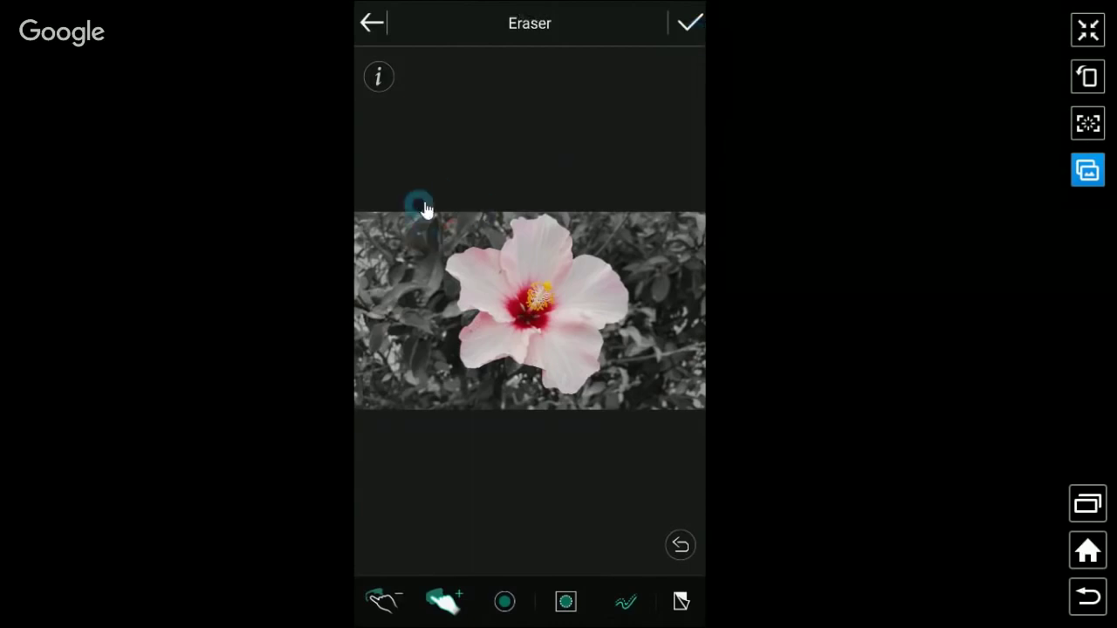
{"action": "mouse_move", "coordinate": [479, 228]}
{"action": "left_mouse_down"}
{"action": "mouse_move", "coordinate": [407, 239]}
{"action": "mouse_move", "coordinate": [484, 193]}
{"action": "left_mouse_up"}
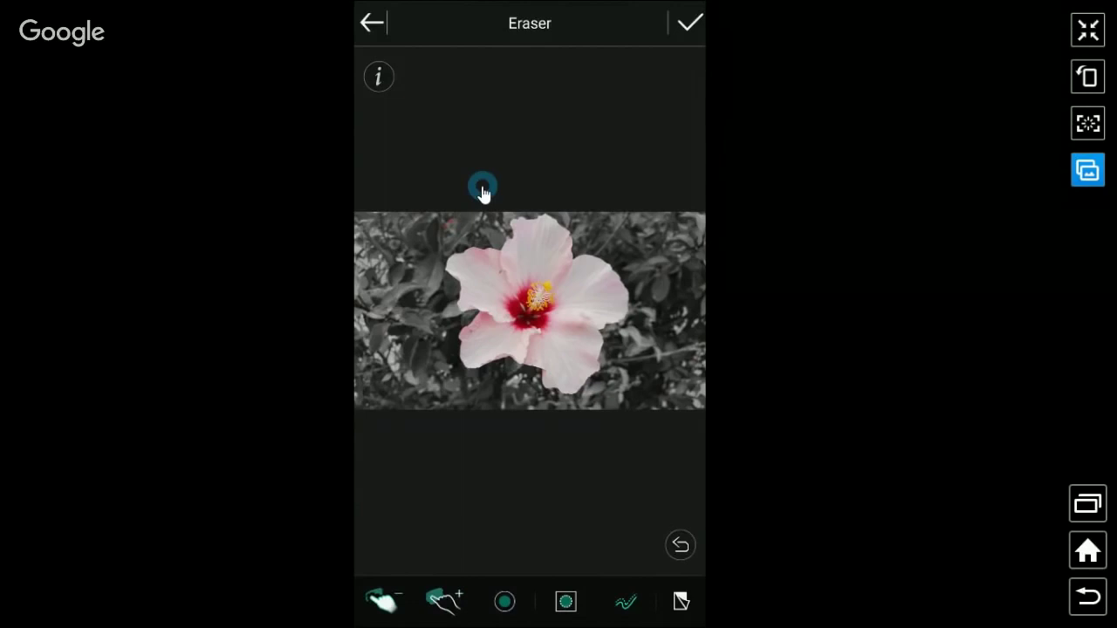
{"action": "left_click_drag", "start_coordinate": [483, 192], "coordinate": [484, 193]}
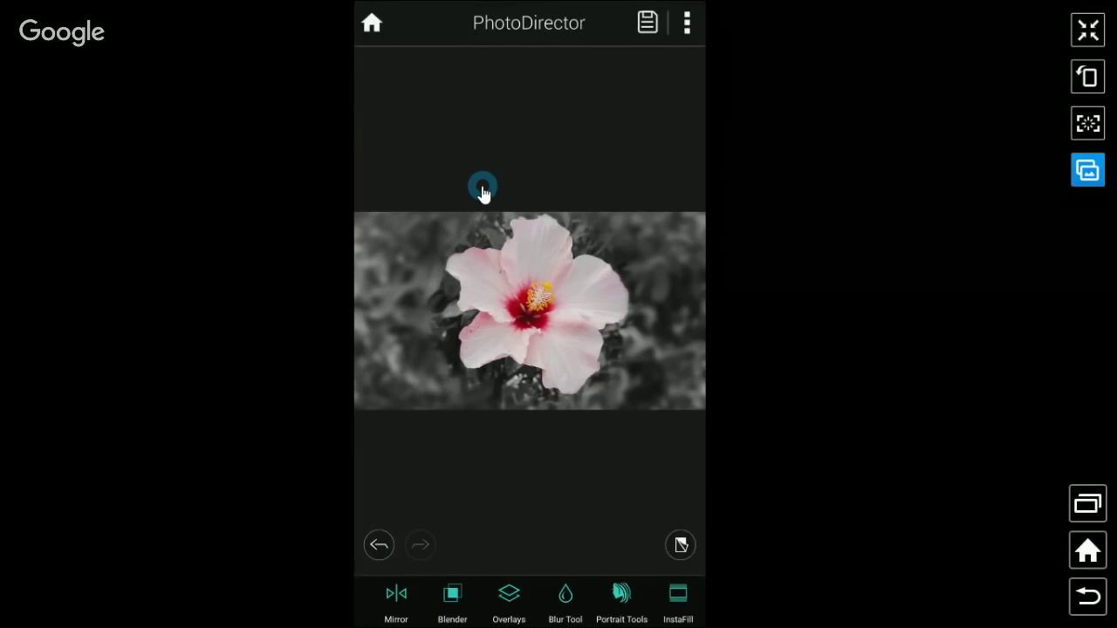
Step: Leave the hibiscus photo and browse the phone's image albums to open the red palace photo for editing
{"action": "key", "text": "Escape"}
{"action": "key", "text": "Return"}
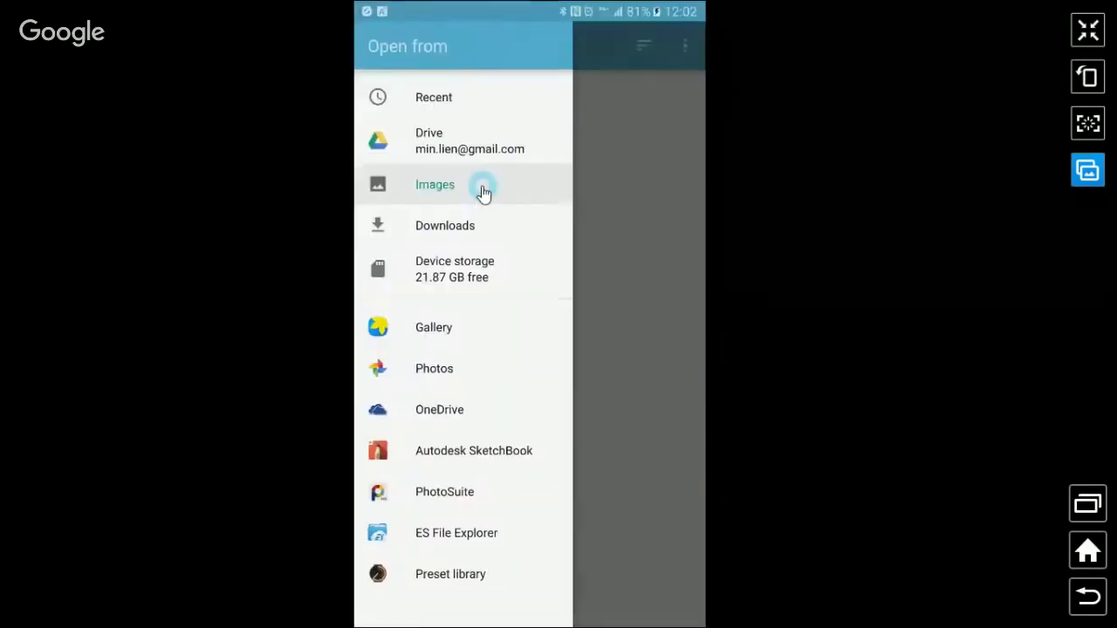
{"action": "left_click", "coordinate": [484, 191]}
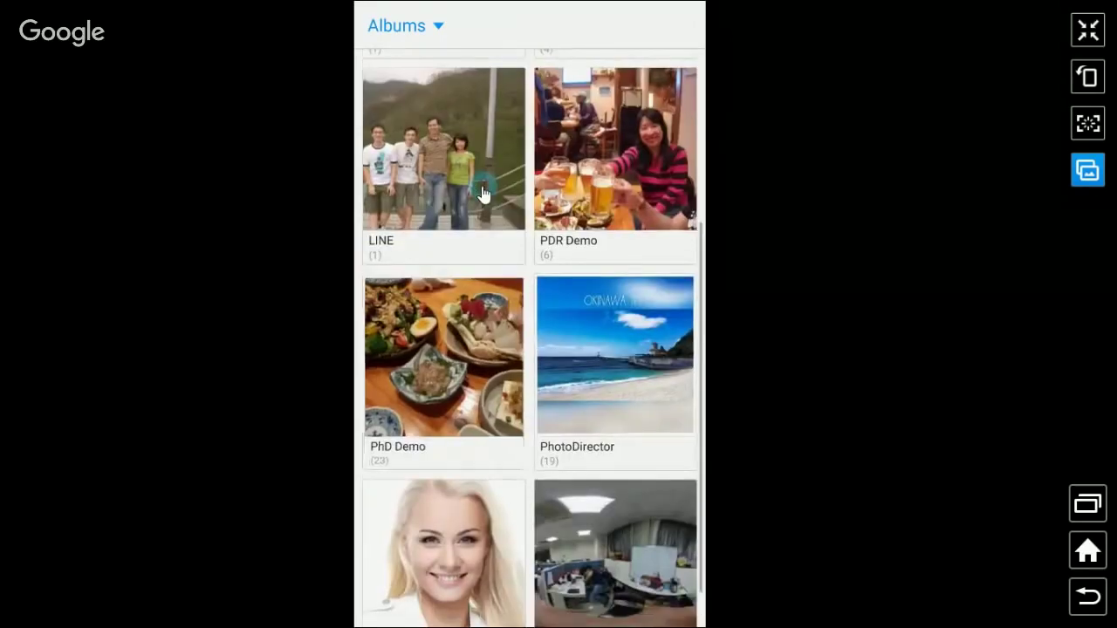
{"action": "left_click", "coordinate": [484, 193]}
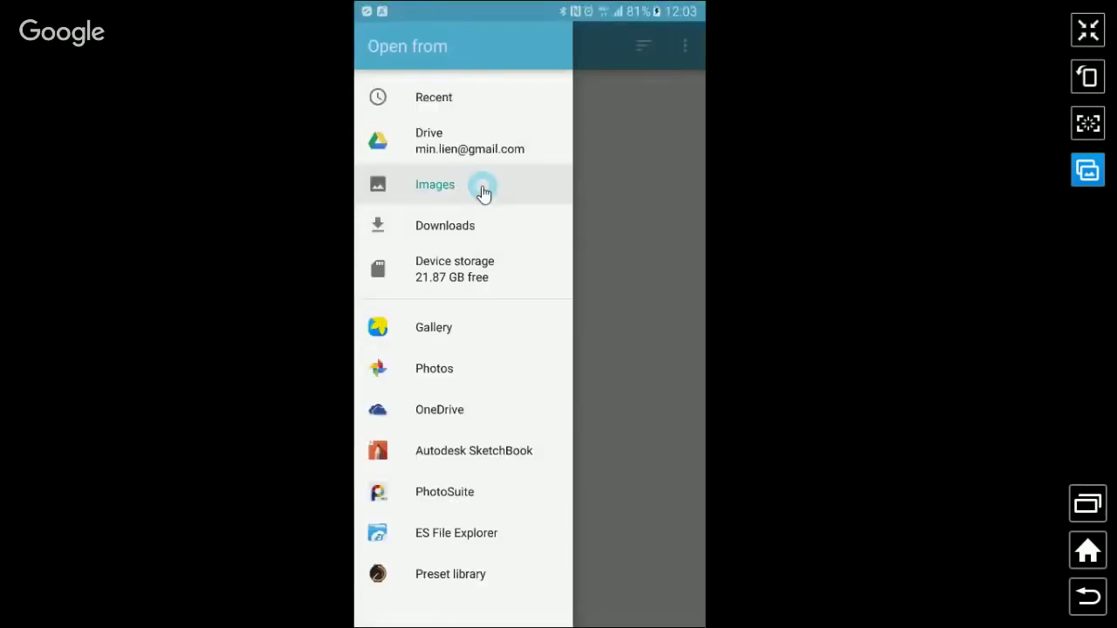
{"action": "left_click", "coordinate": [483, 190]}
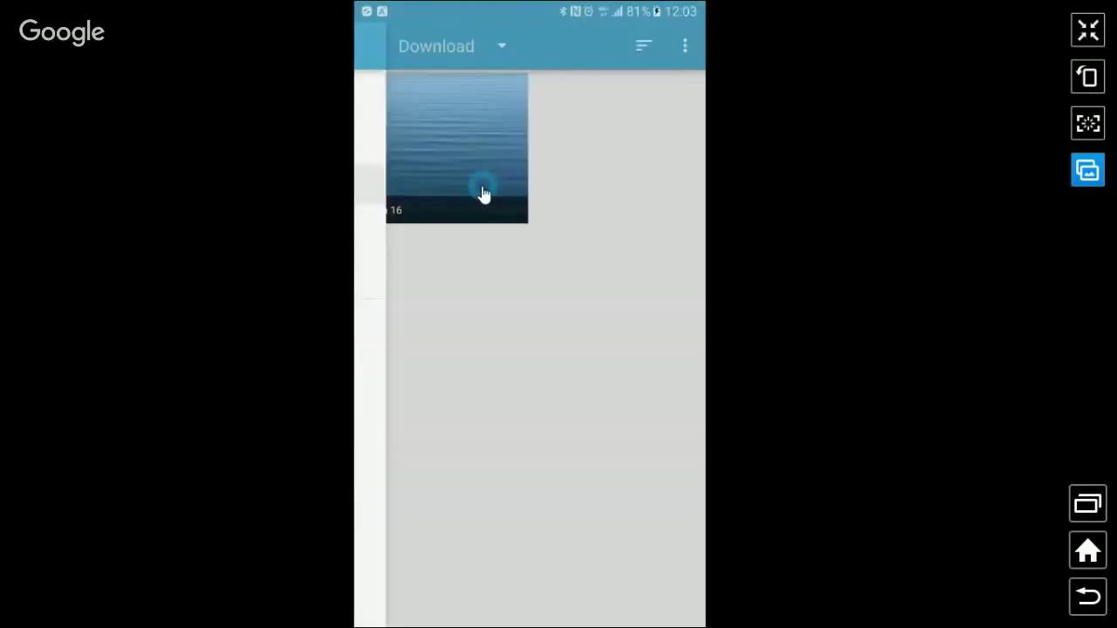
{"action": "left_click", "coordinate": [482, 192]}
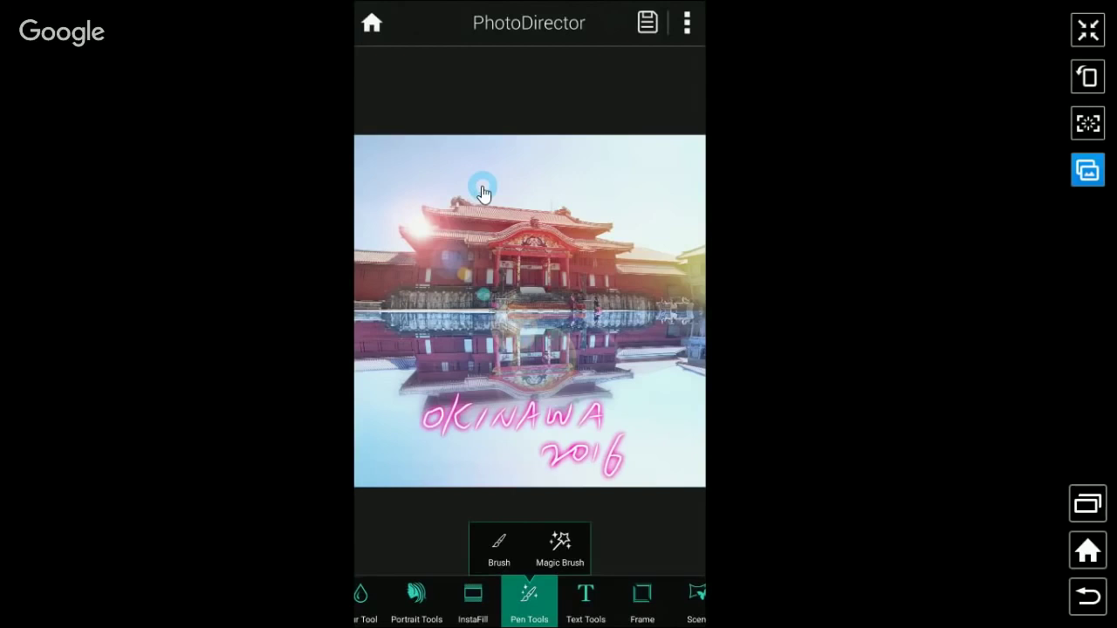
Step: Exit the full-screen phone view, minimise its window and advance the presentation to the Recap slide
{"action": "left_click", "coordinate": [1099, 31]}
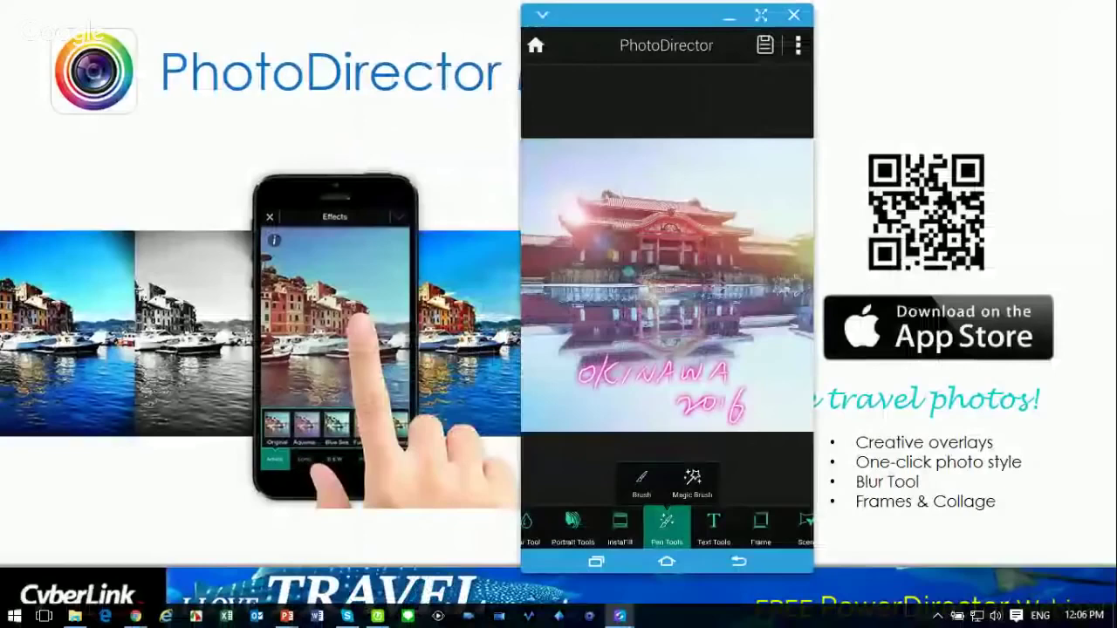
{"action": "left_click", "coordinate": [729, 15]}
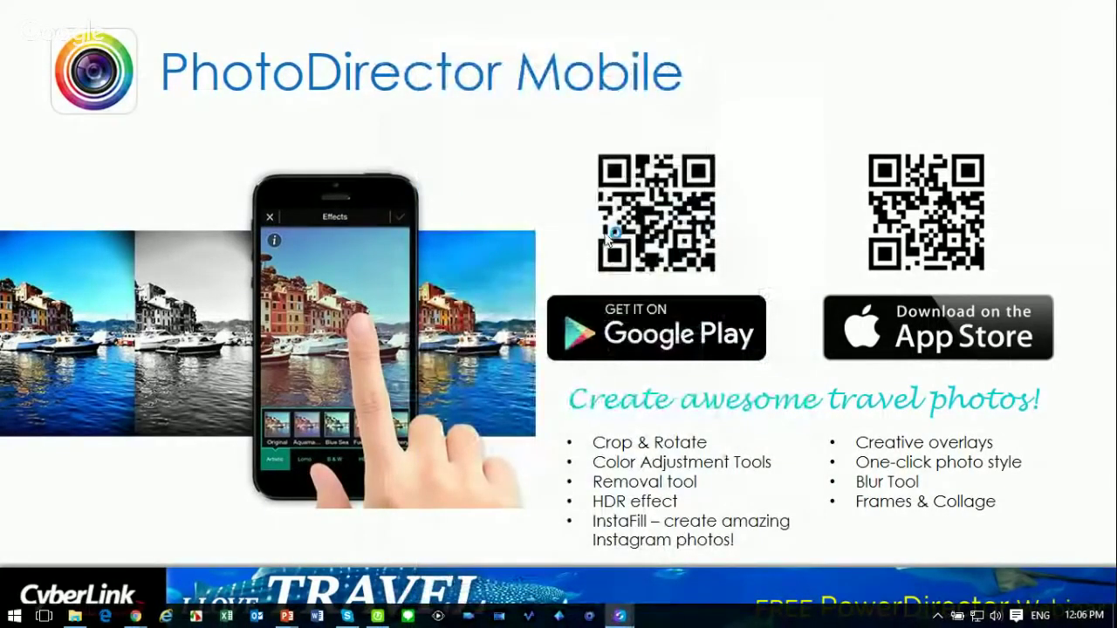
{"action": "key", "text": "Right"}
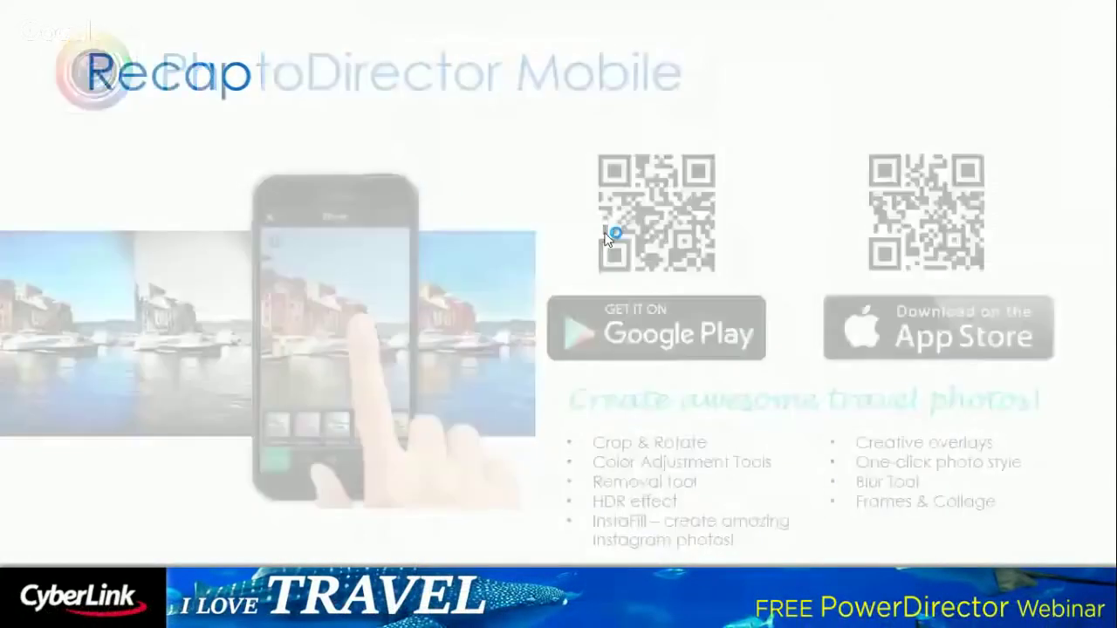